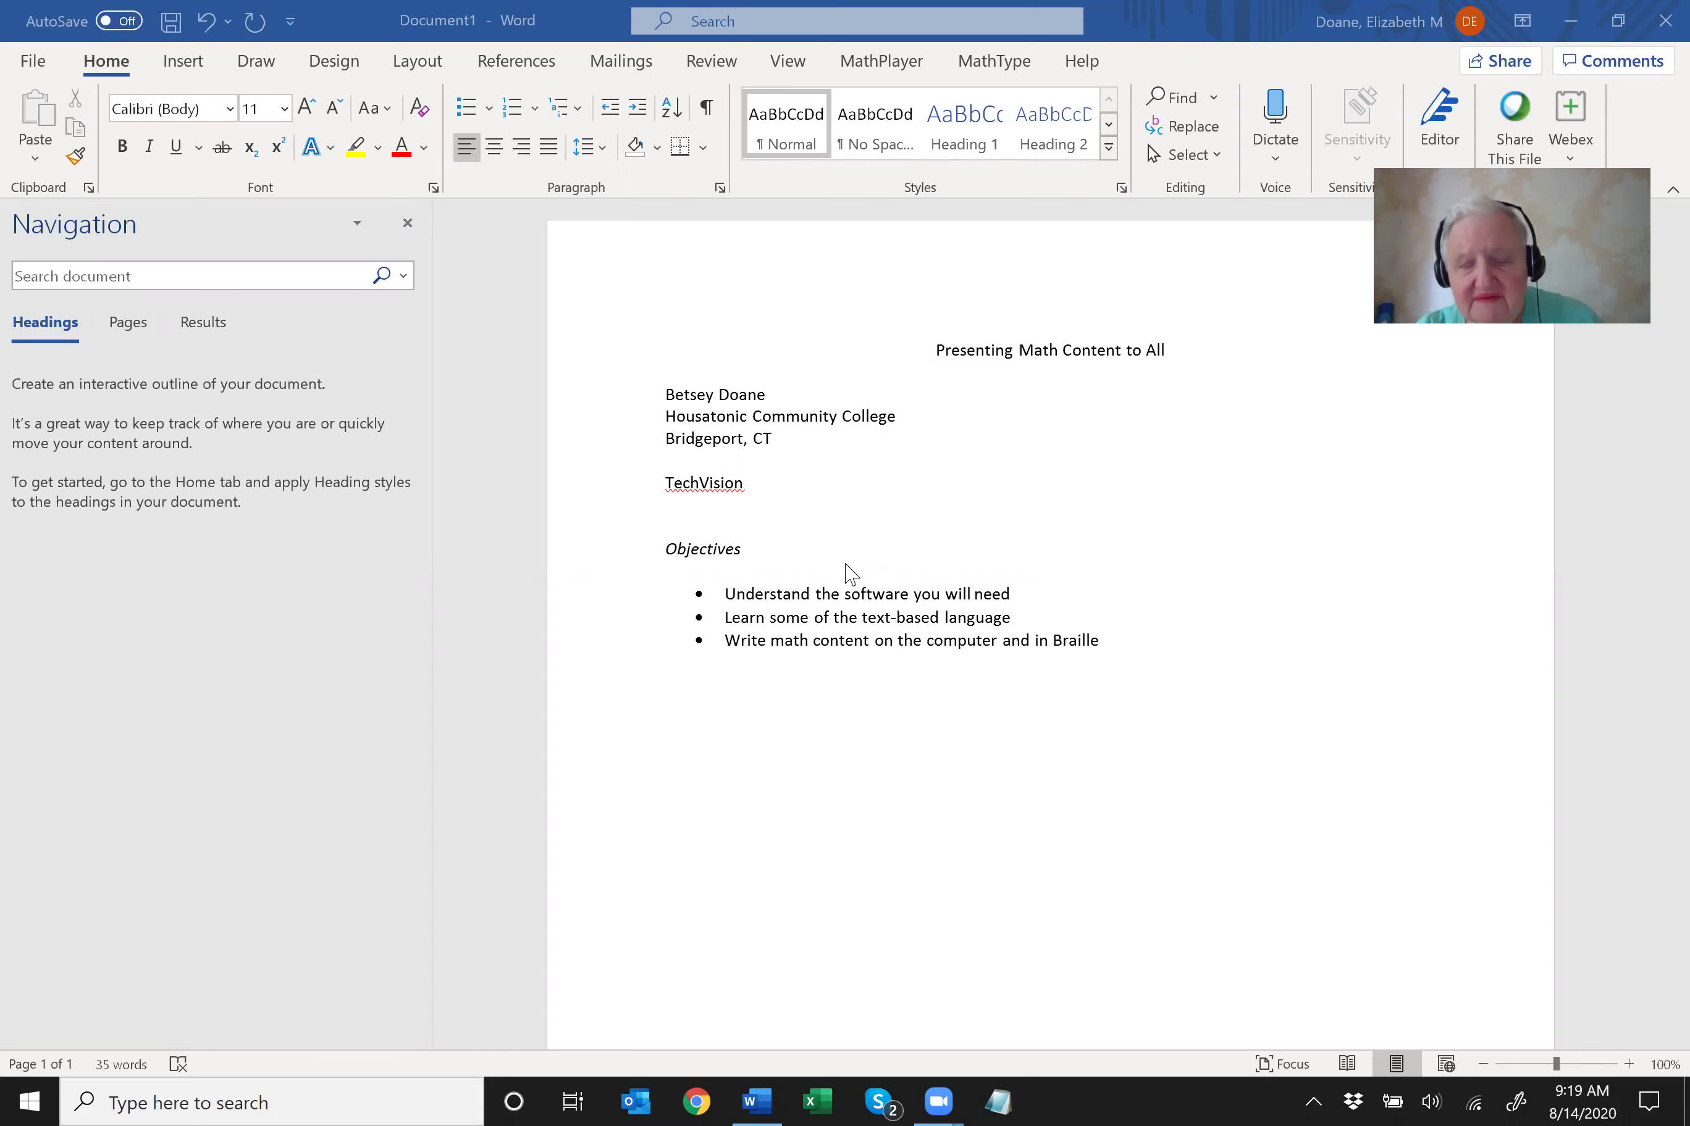
Return to the Word document and move down past the author and TechVision lines.
key("alt+Tab")
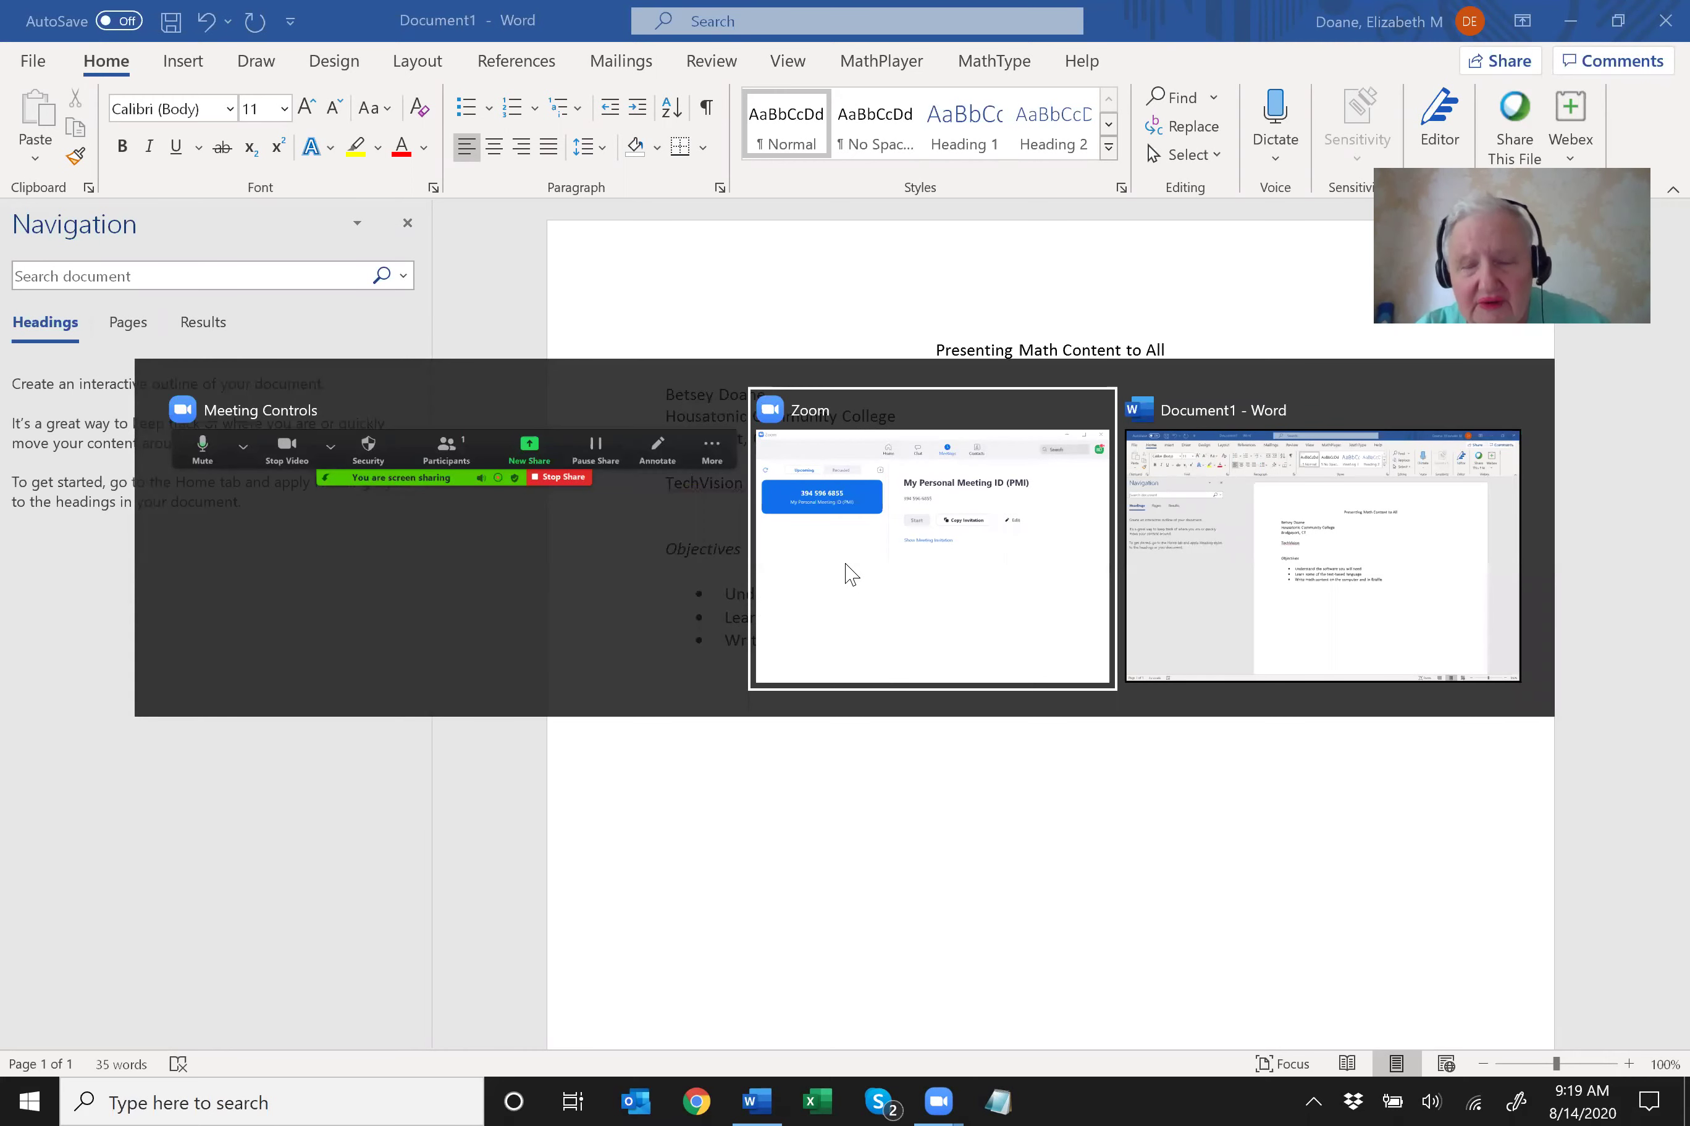
key("Escape")
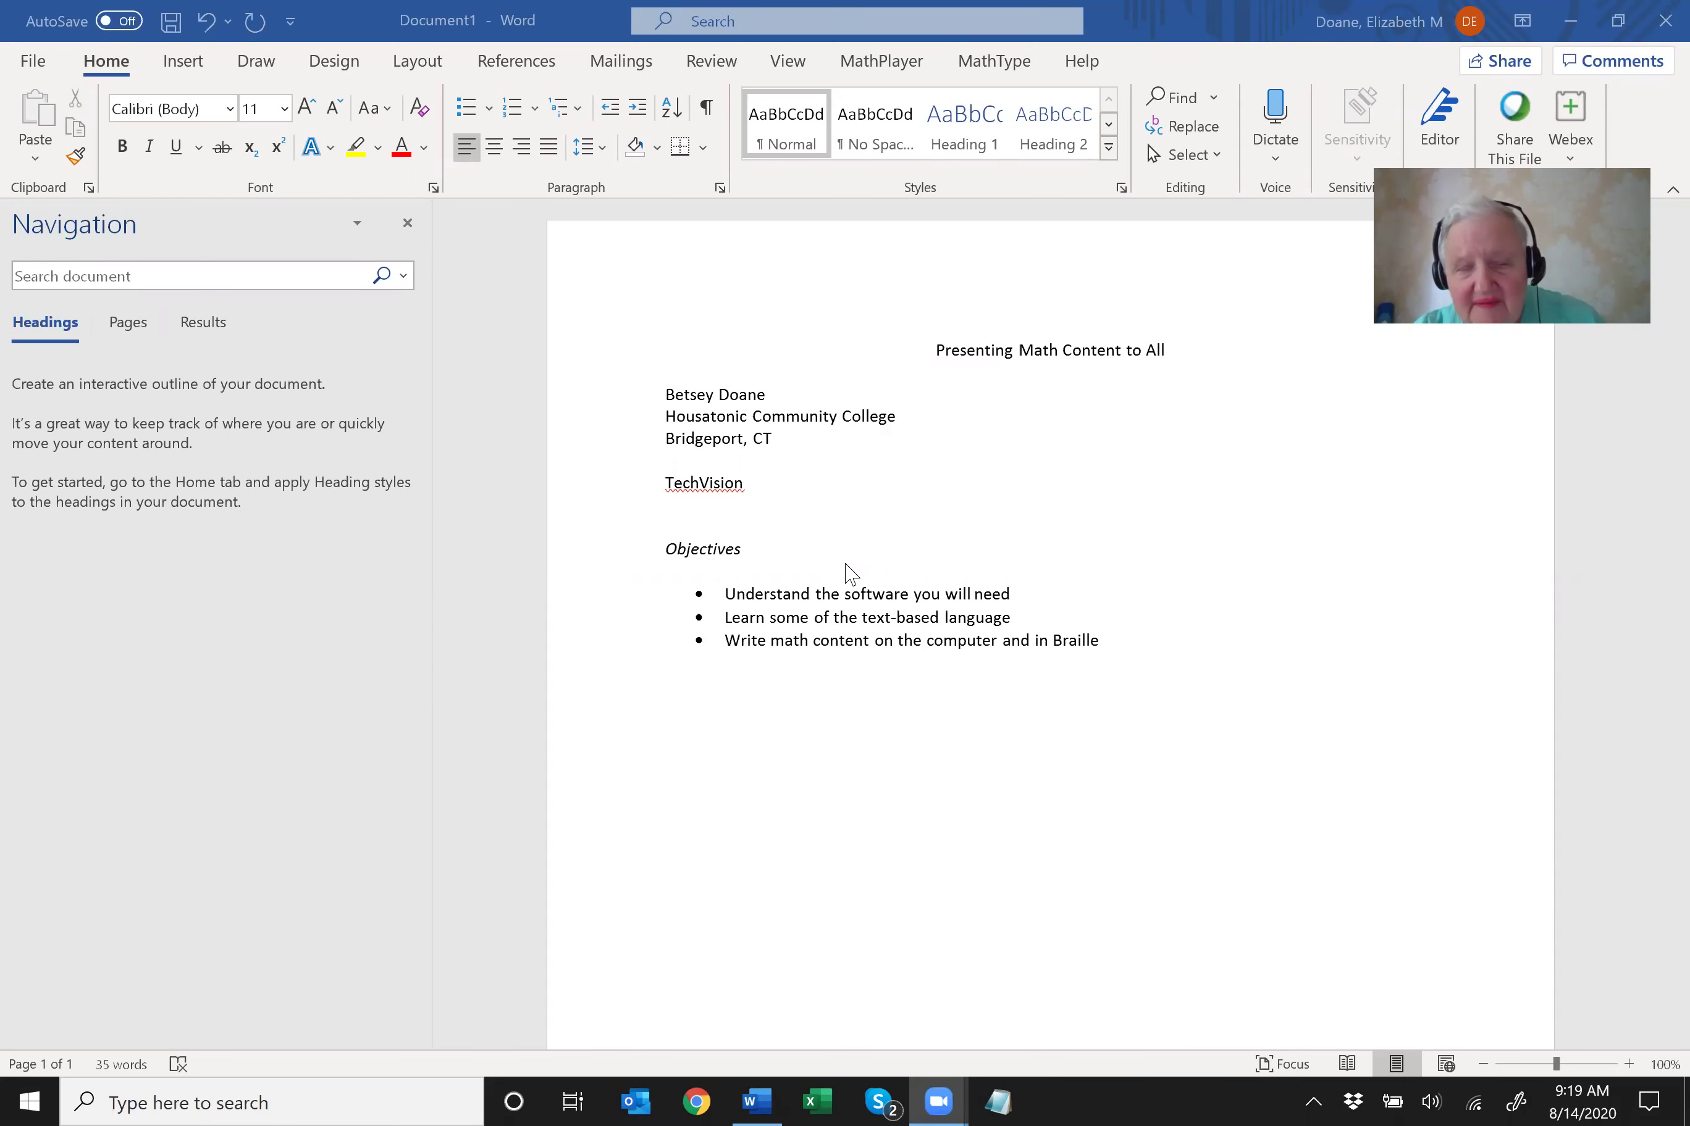
key("alt+Tab")
key("alt+Tab")
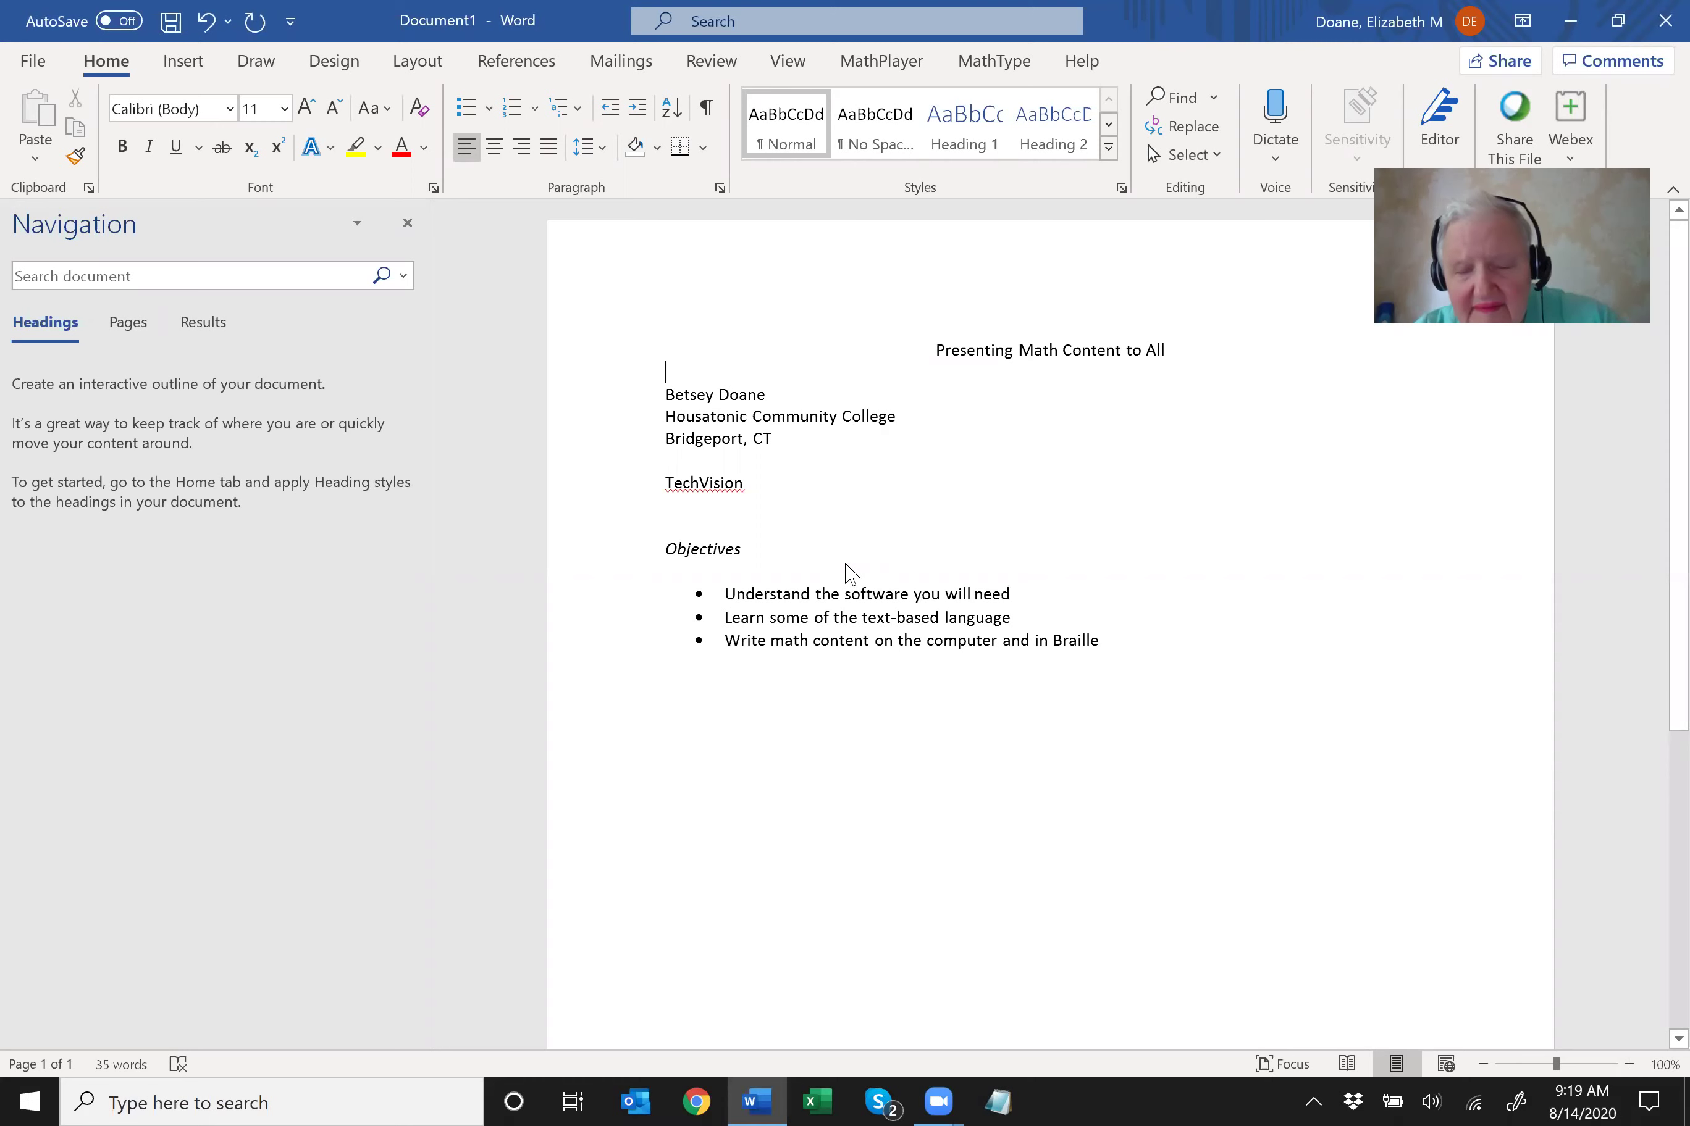
key("Down")
key("Down")
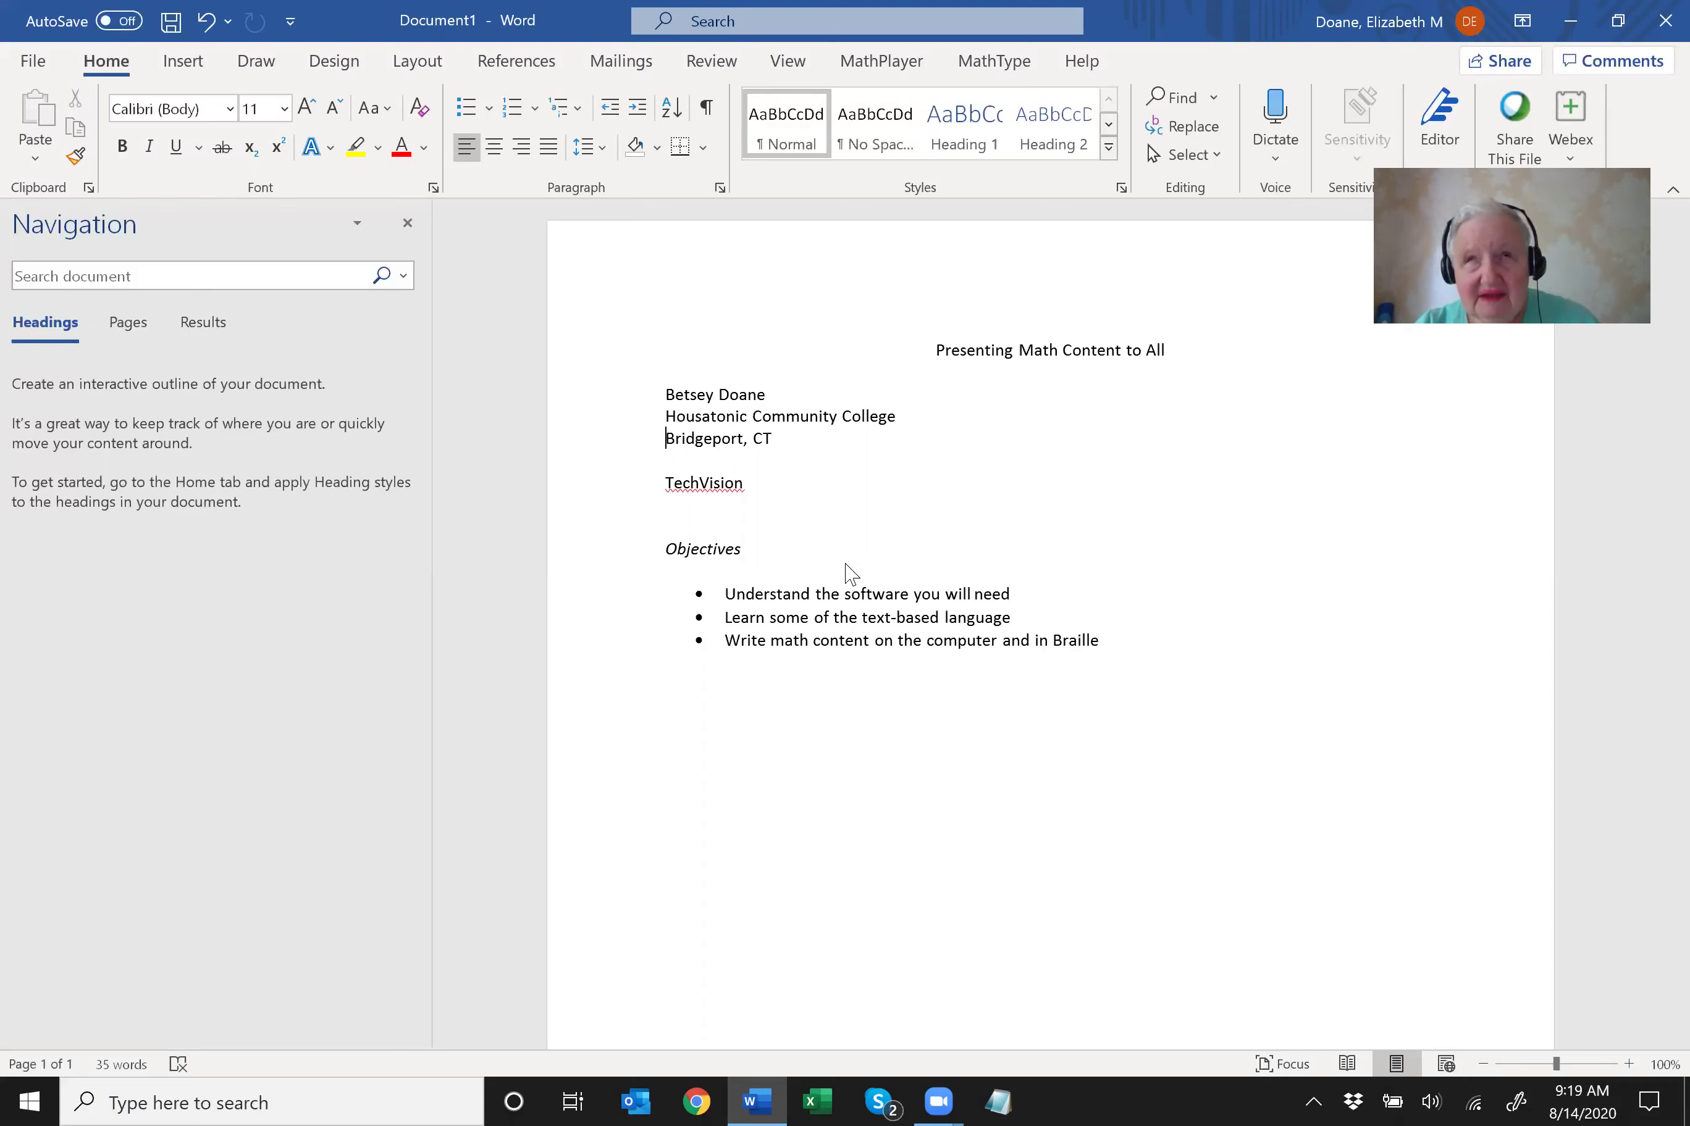
key("Down")
key("Down")
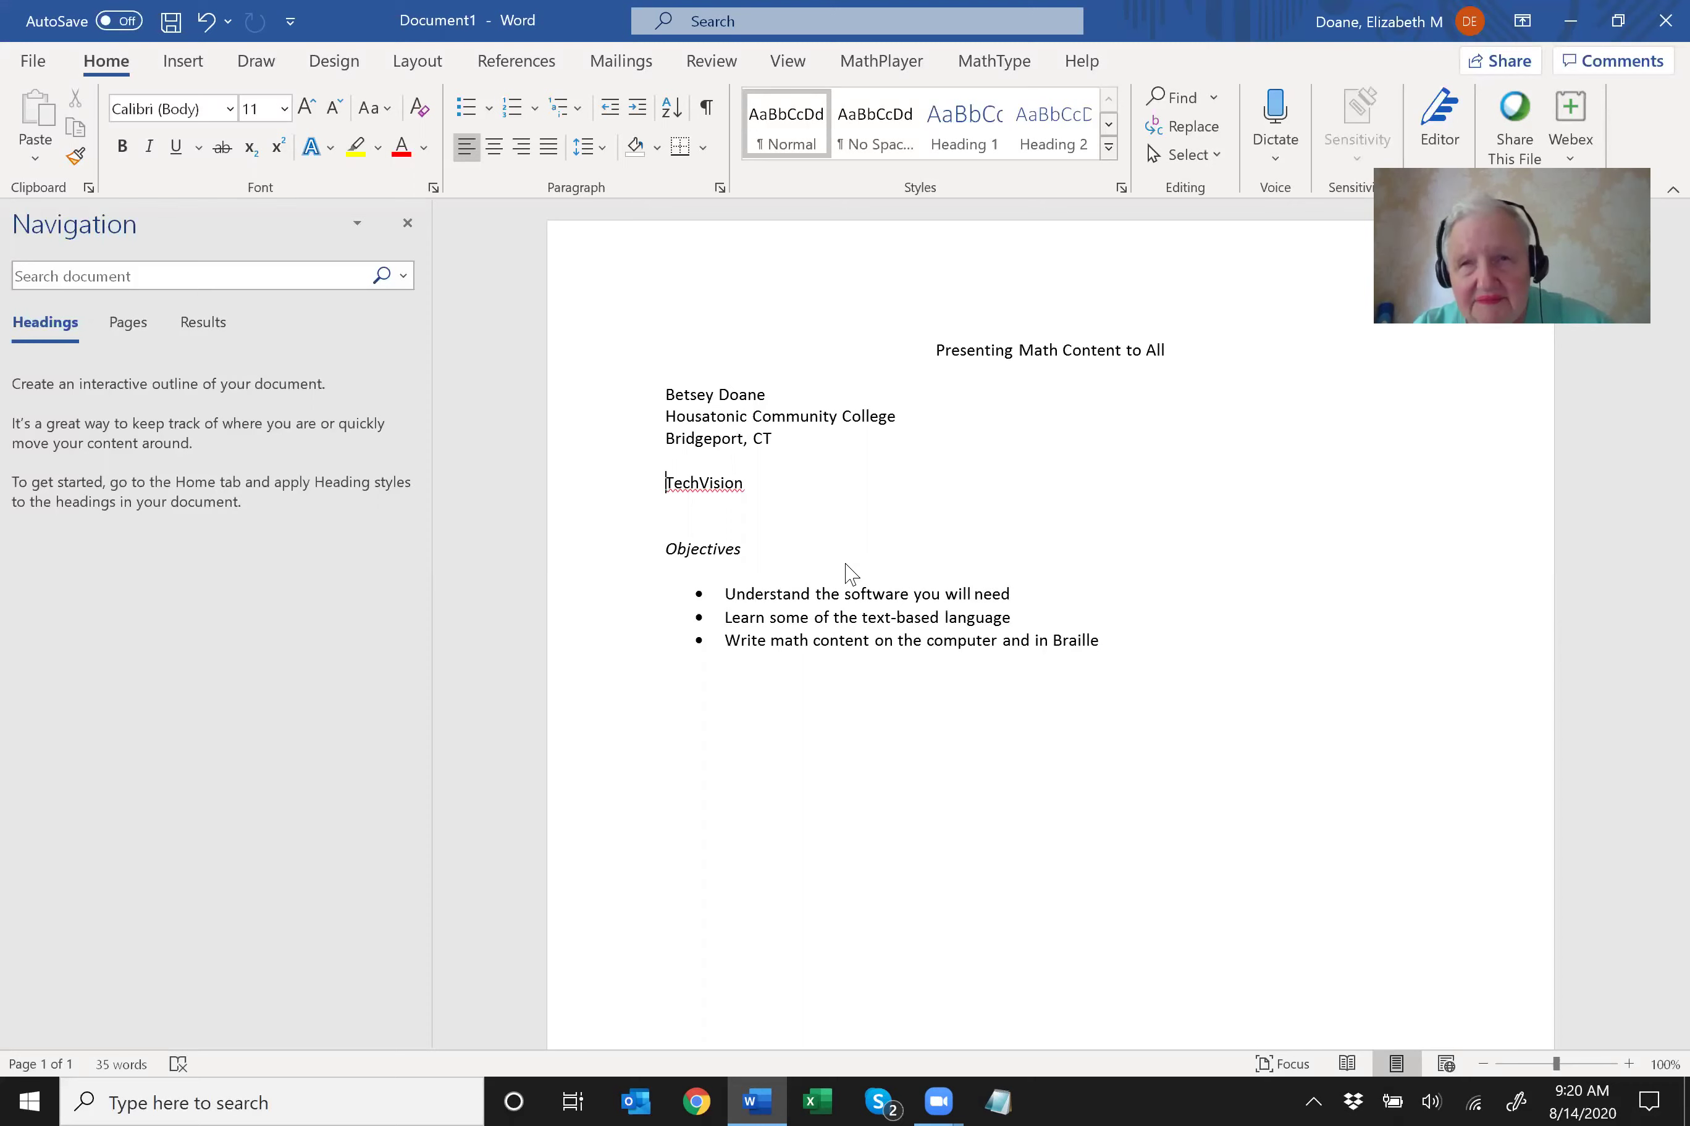
key("Down")
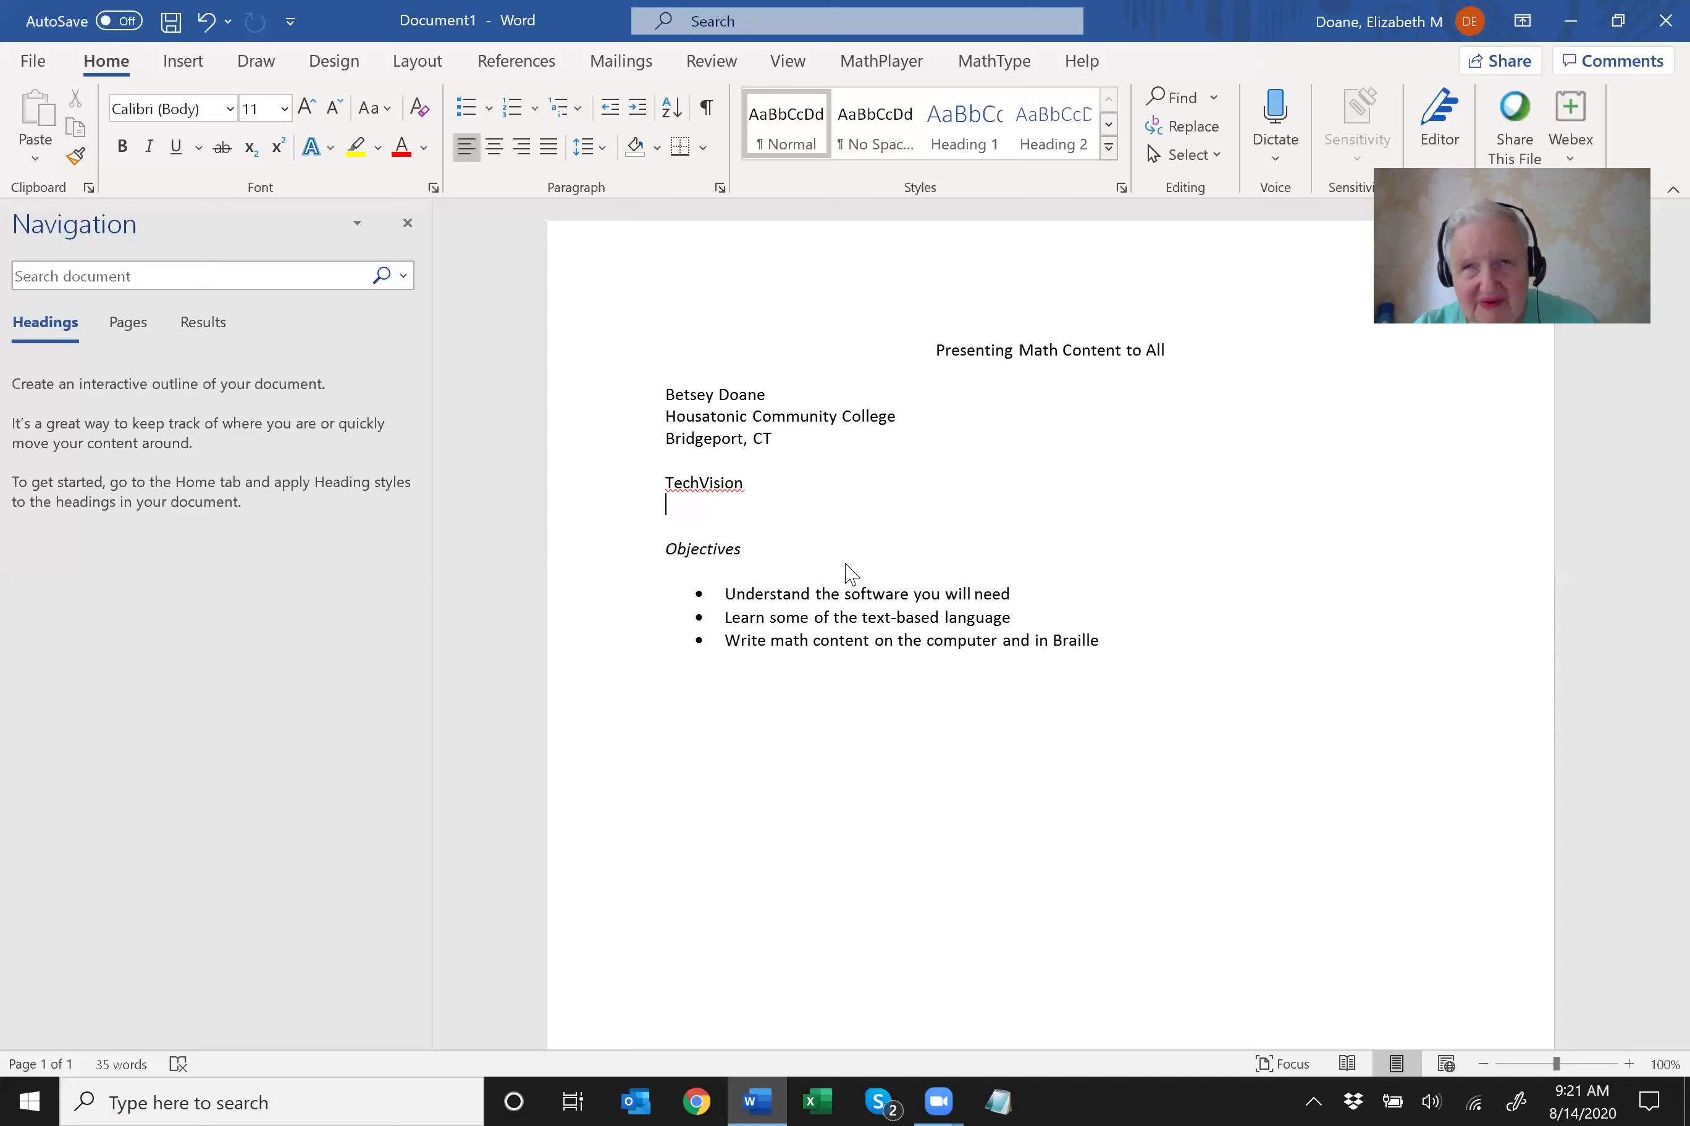
Move through the three Objectives bullets and add an empty plain line after the list.
key("Down")
key("Down")
key("Down")
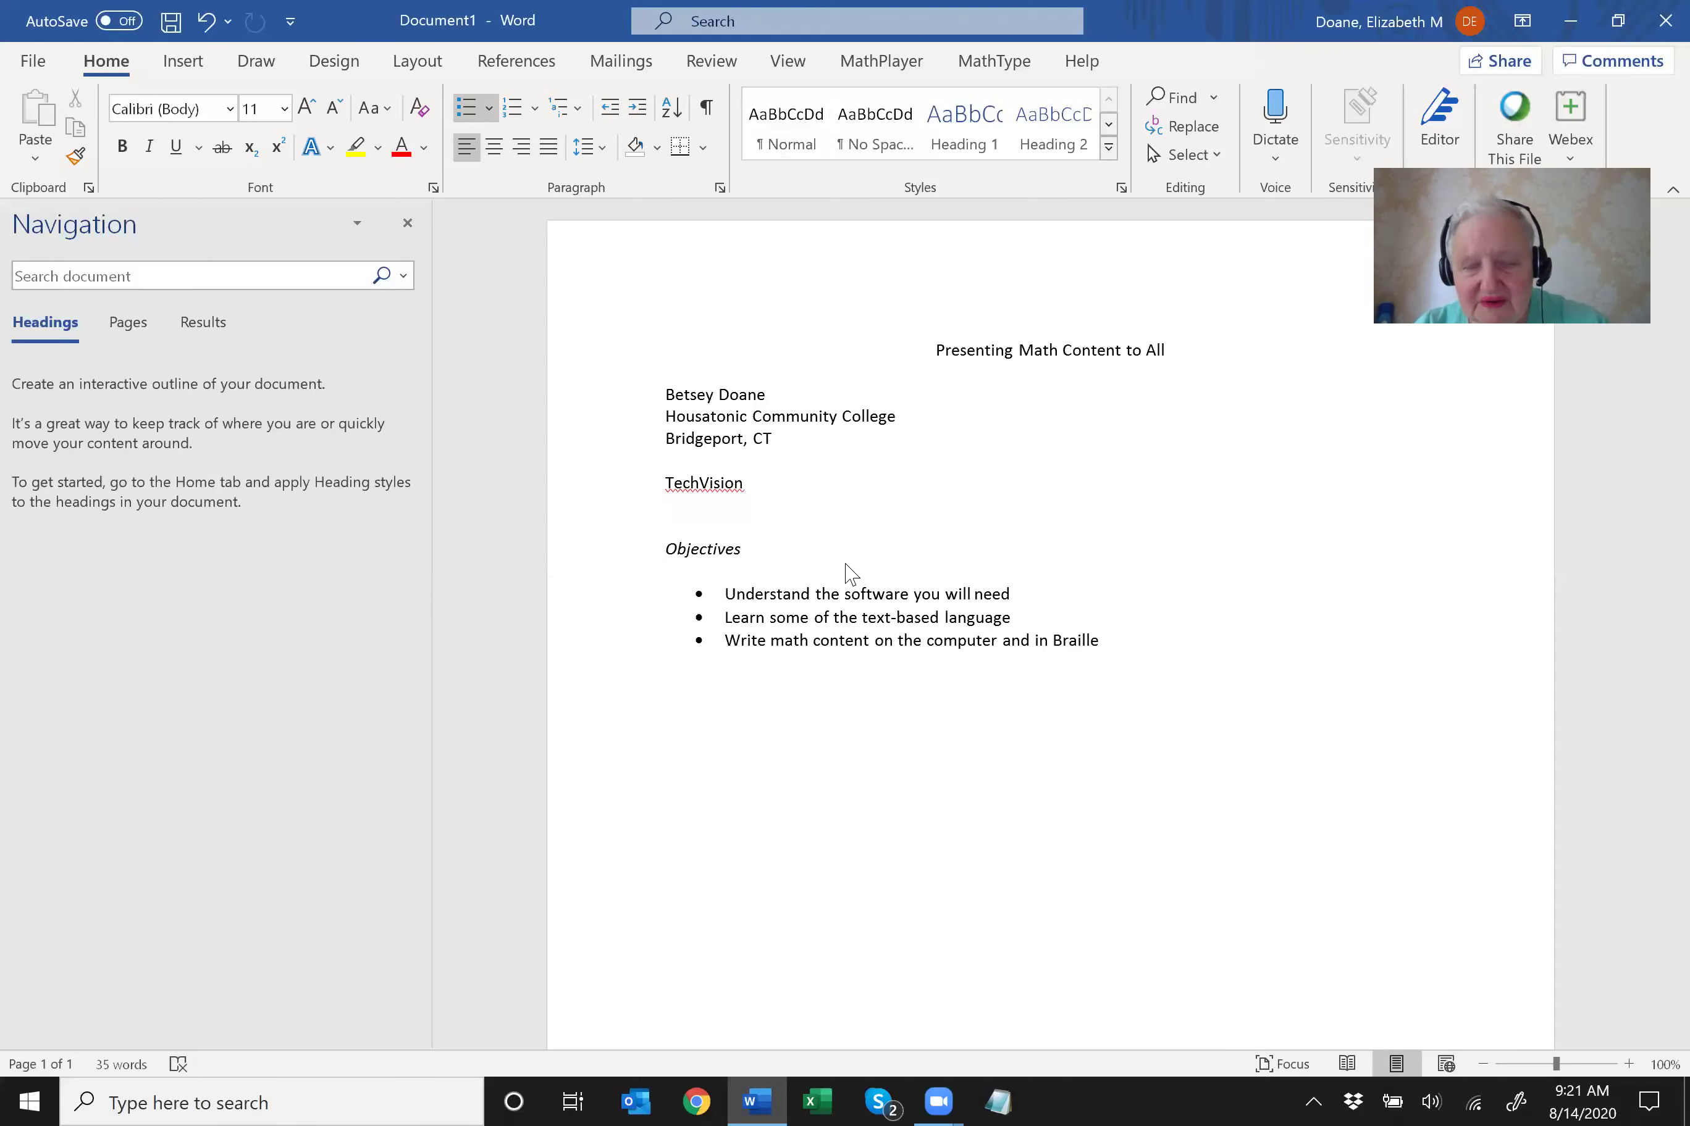
key("Up")
key("Up")
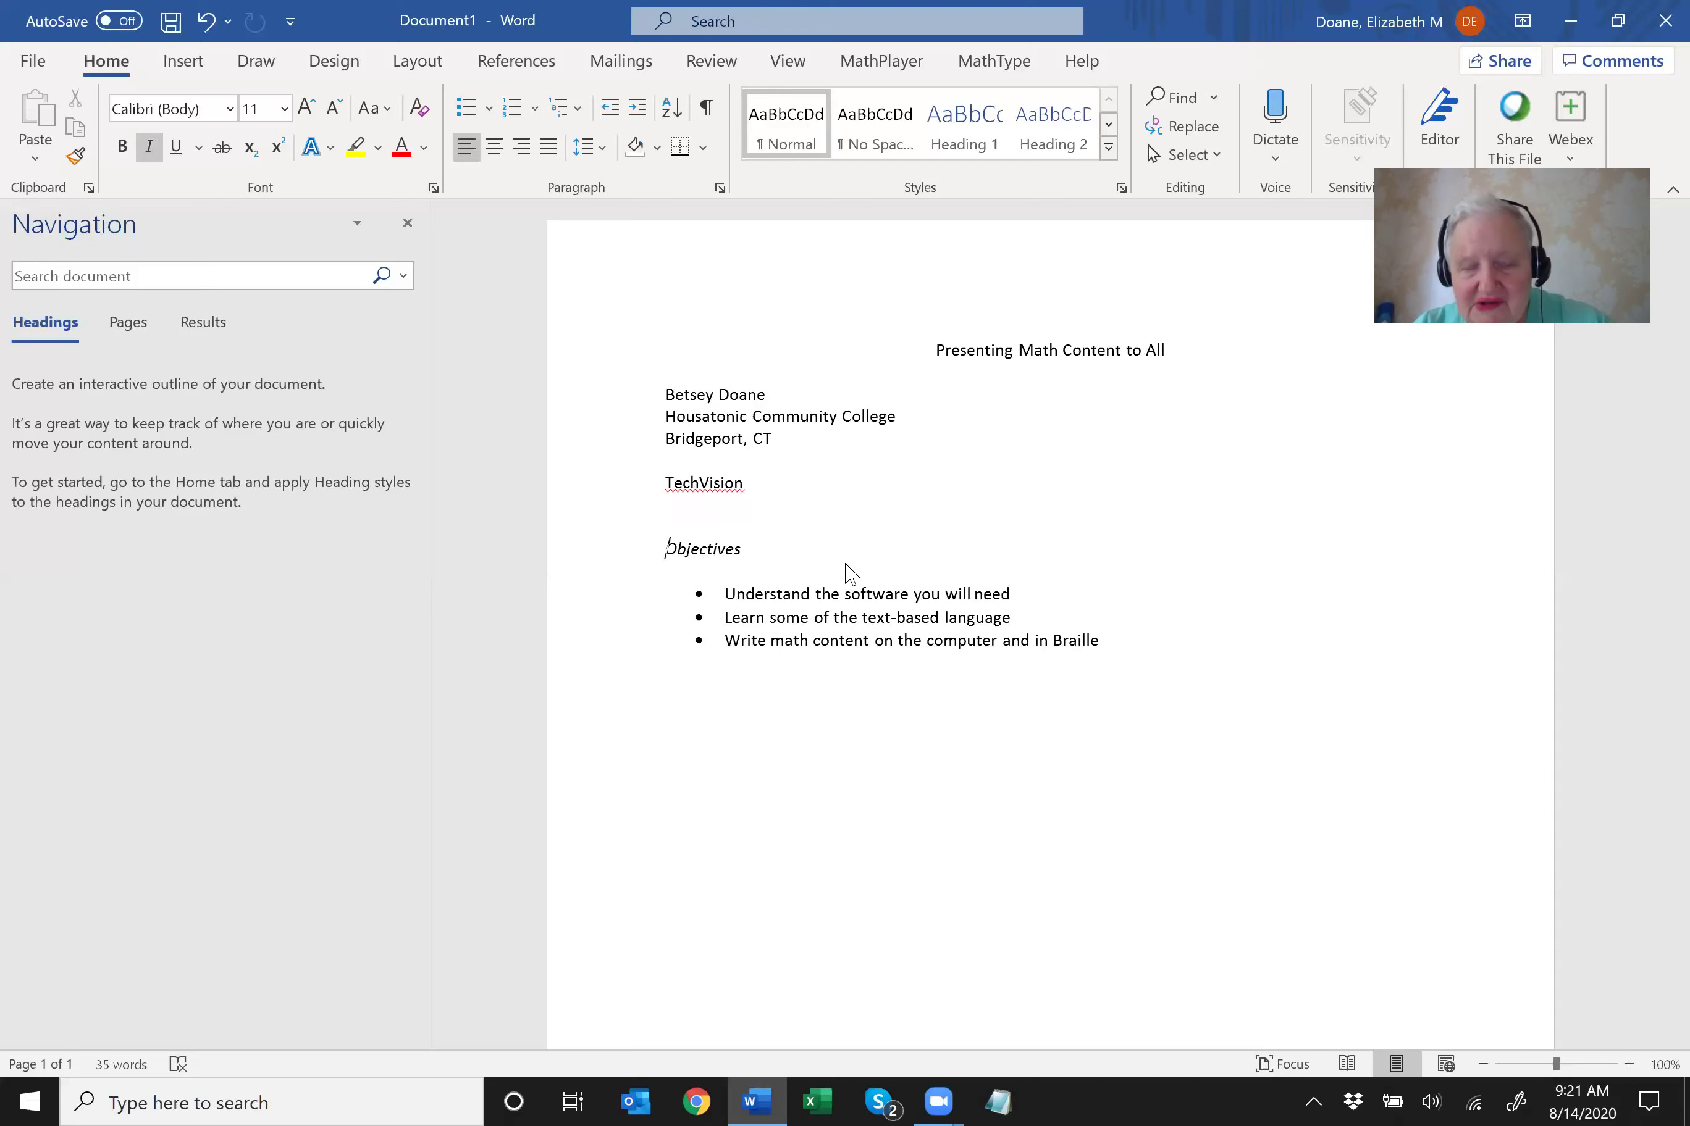
key("Down")
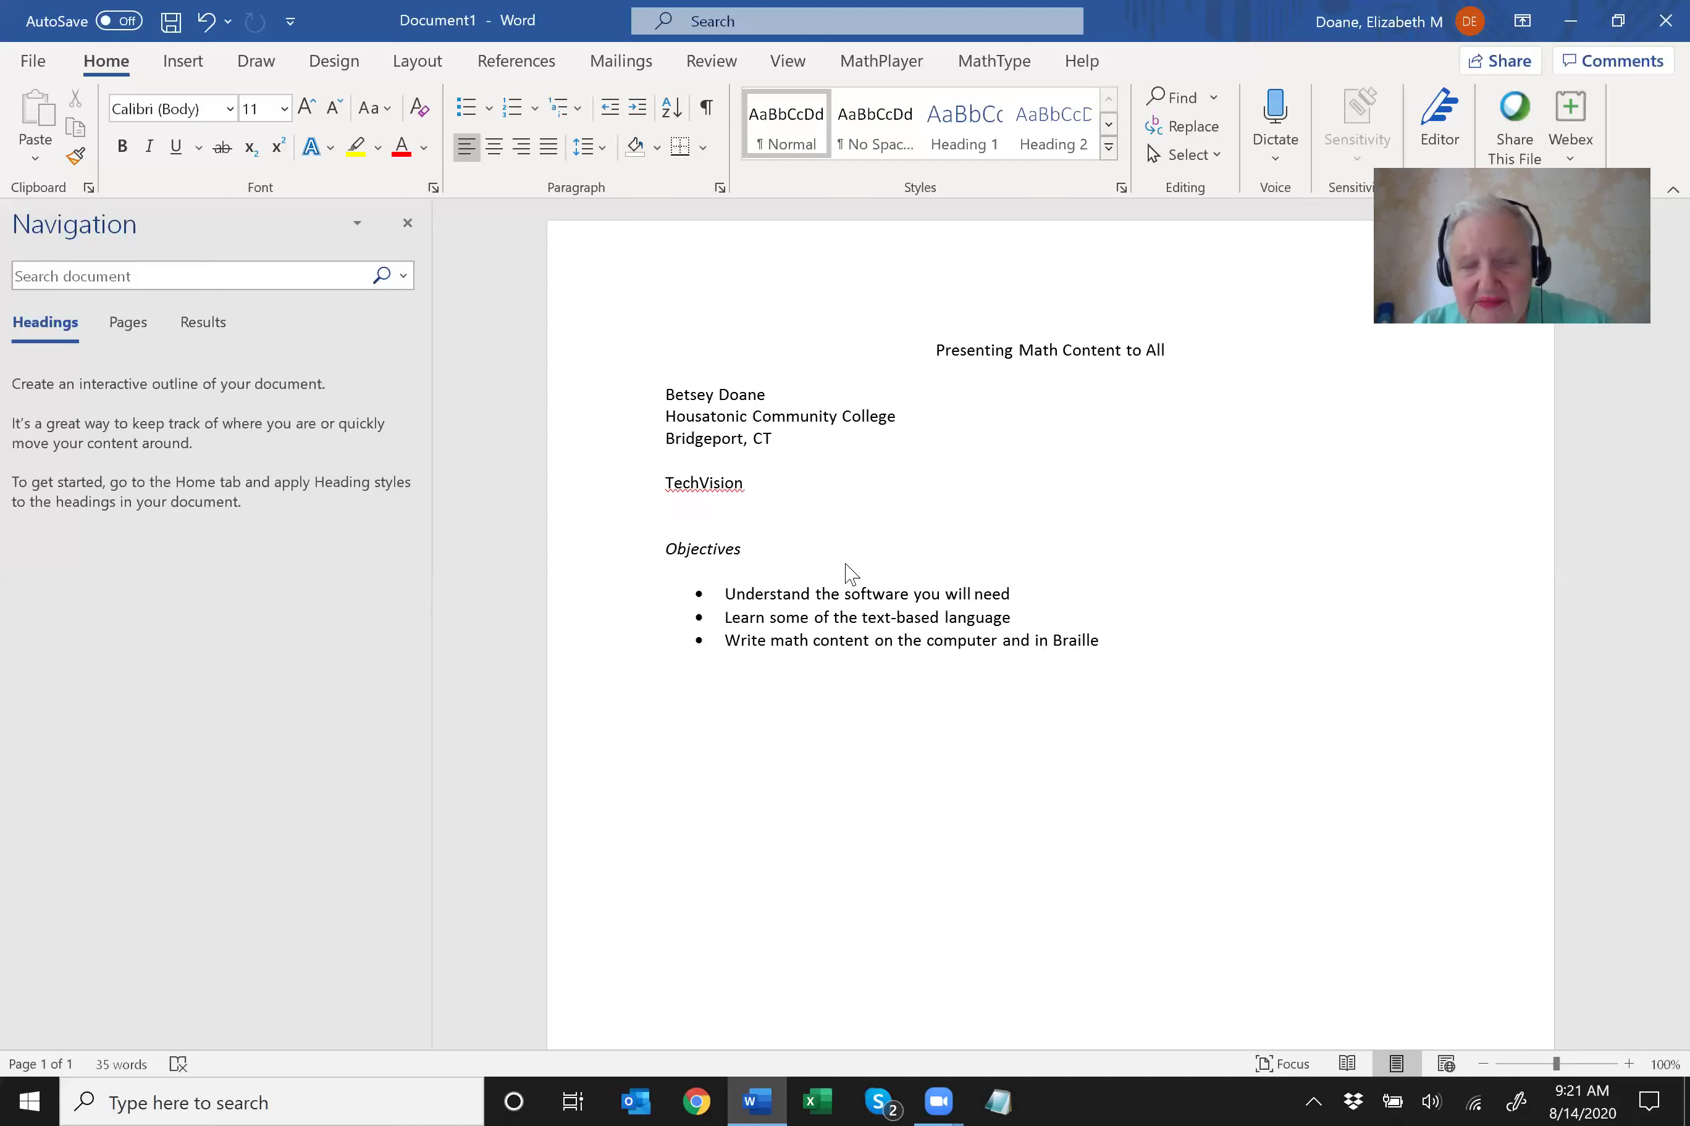
key("Down")
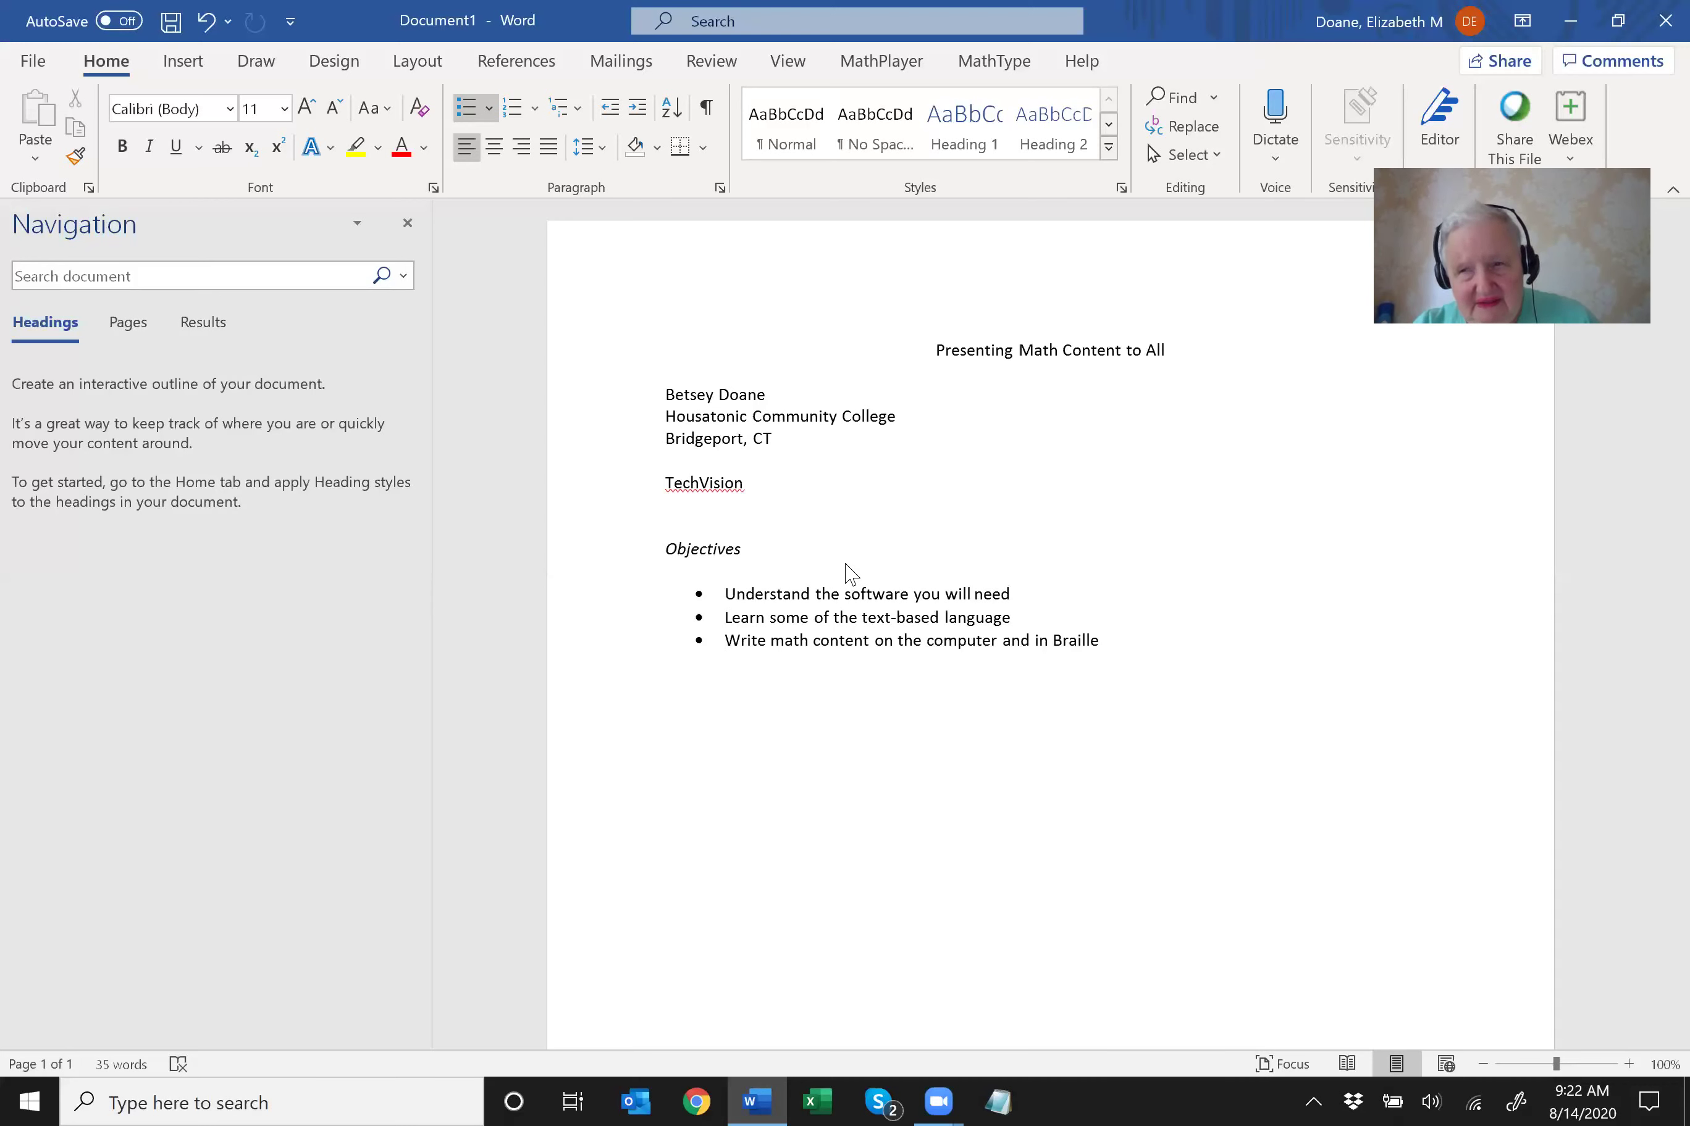
key("Down")
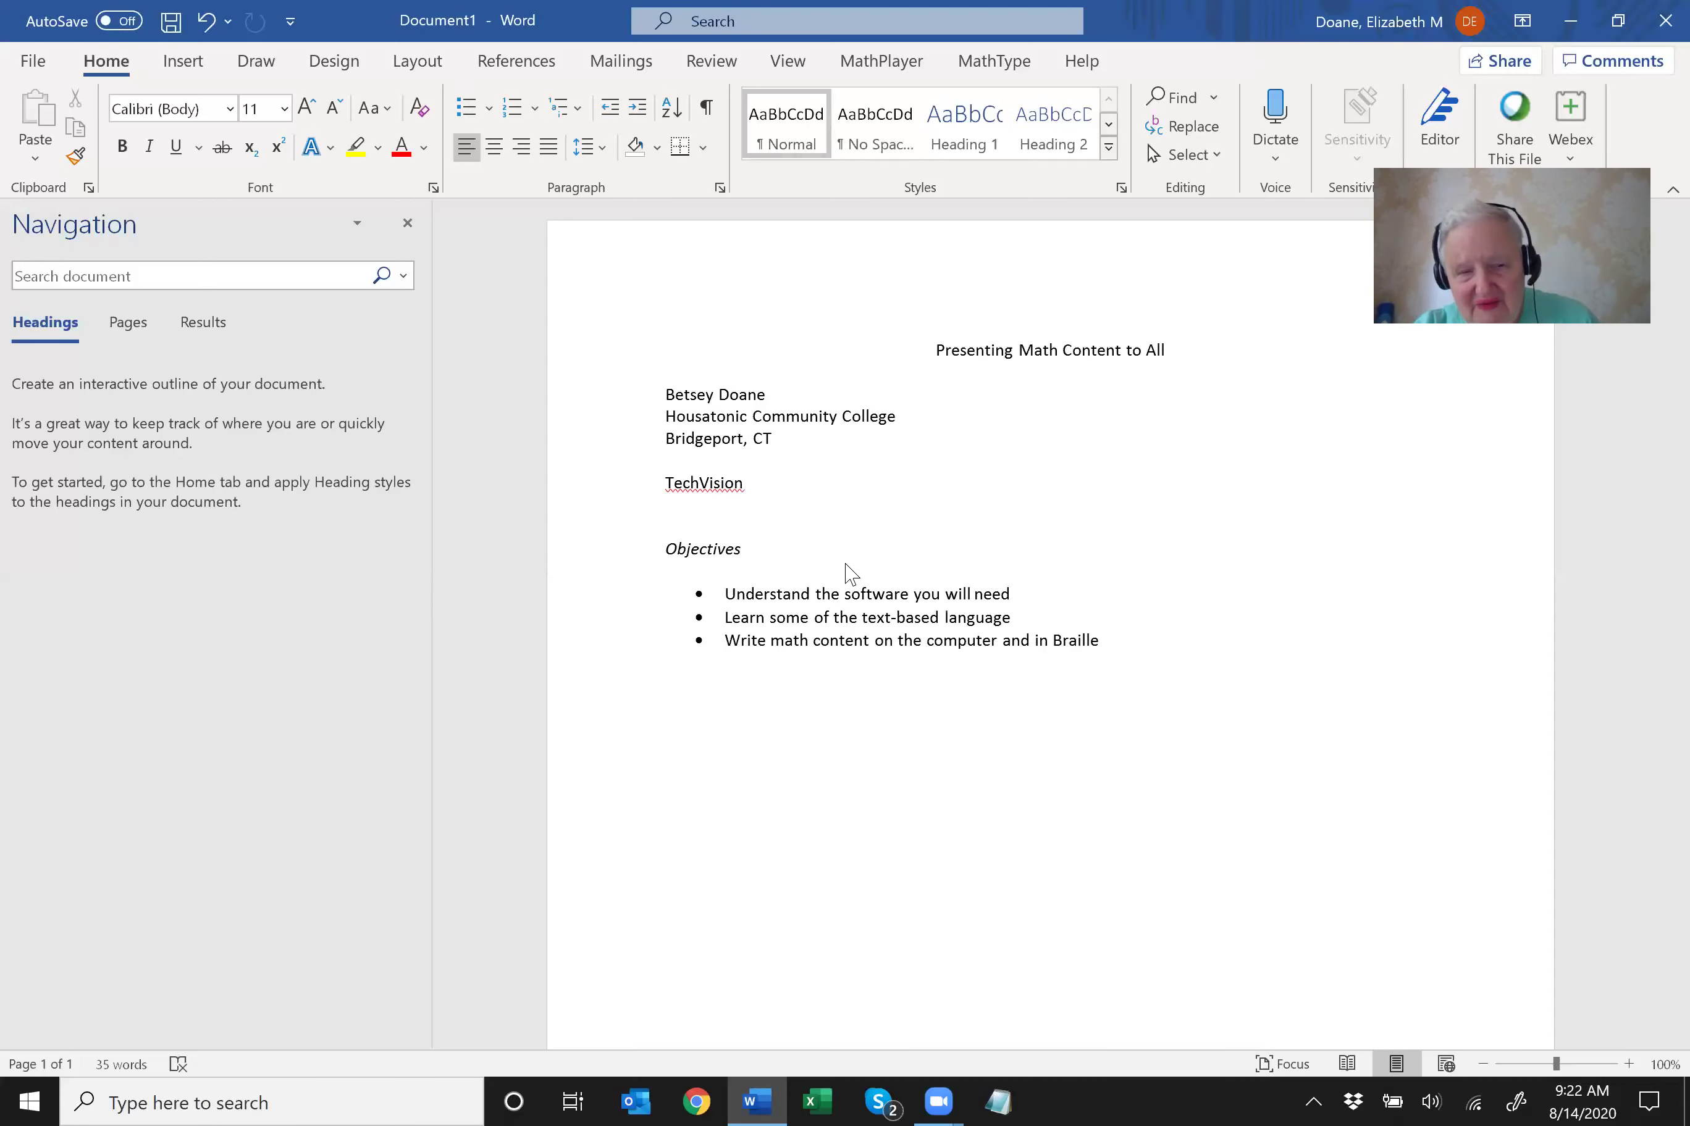
key("Return")
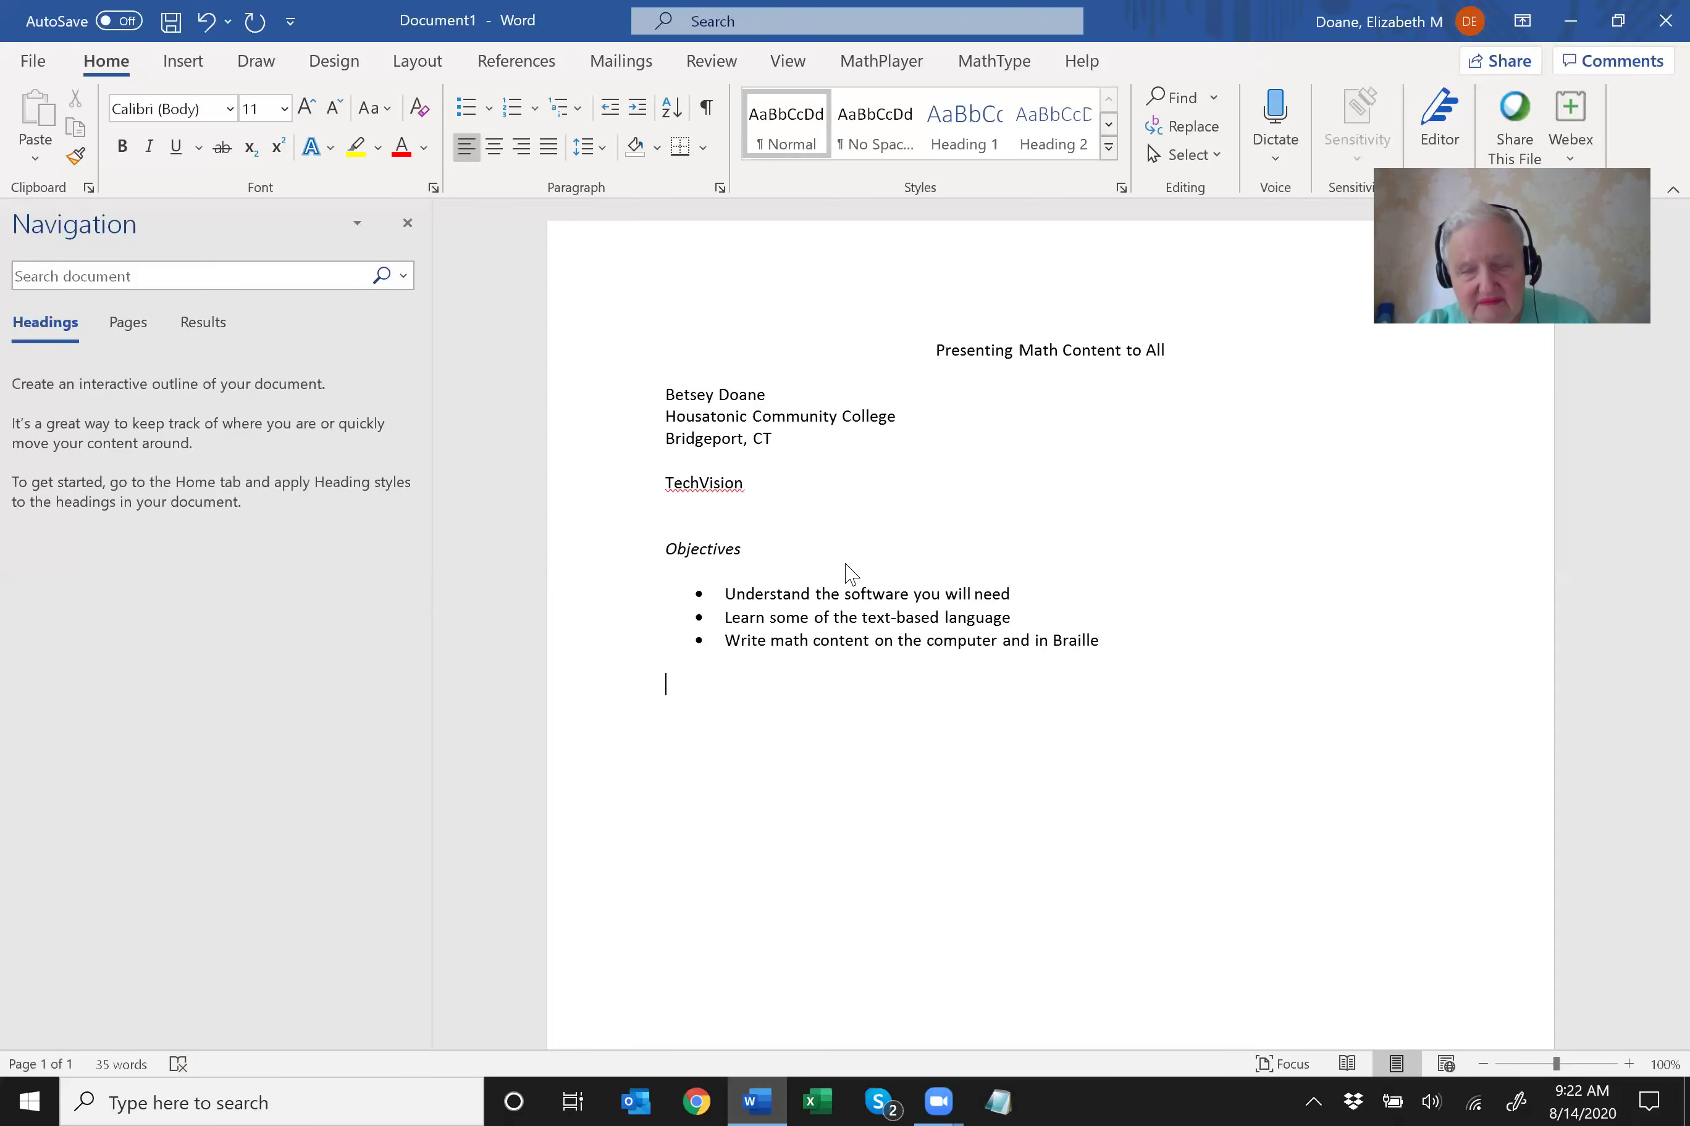
Enter the line 'Software: MathType Wiris wiris.com' and start a new line below it.
type("Software")
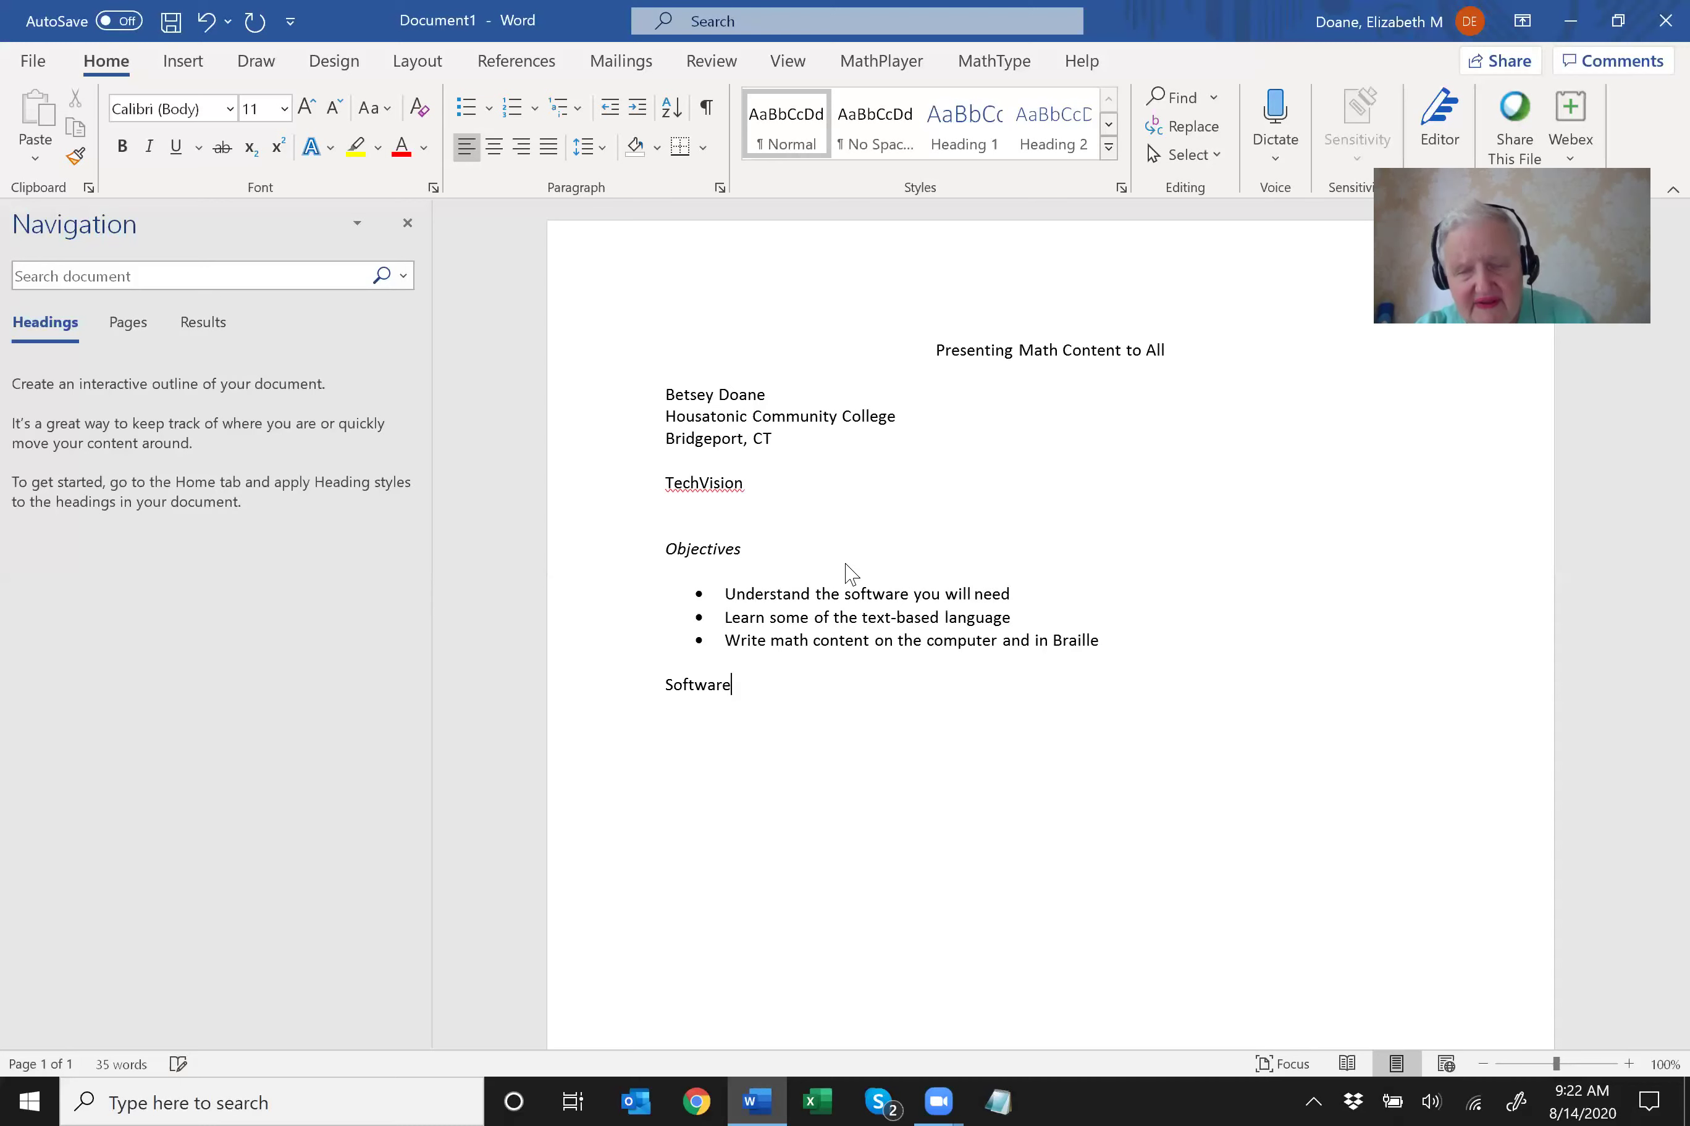
type(":  MathType")
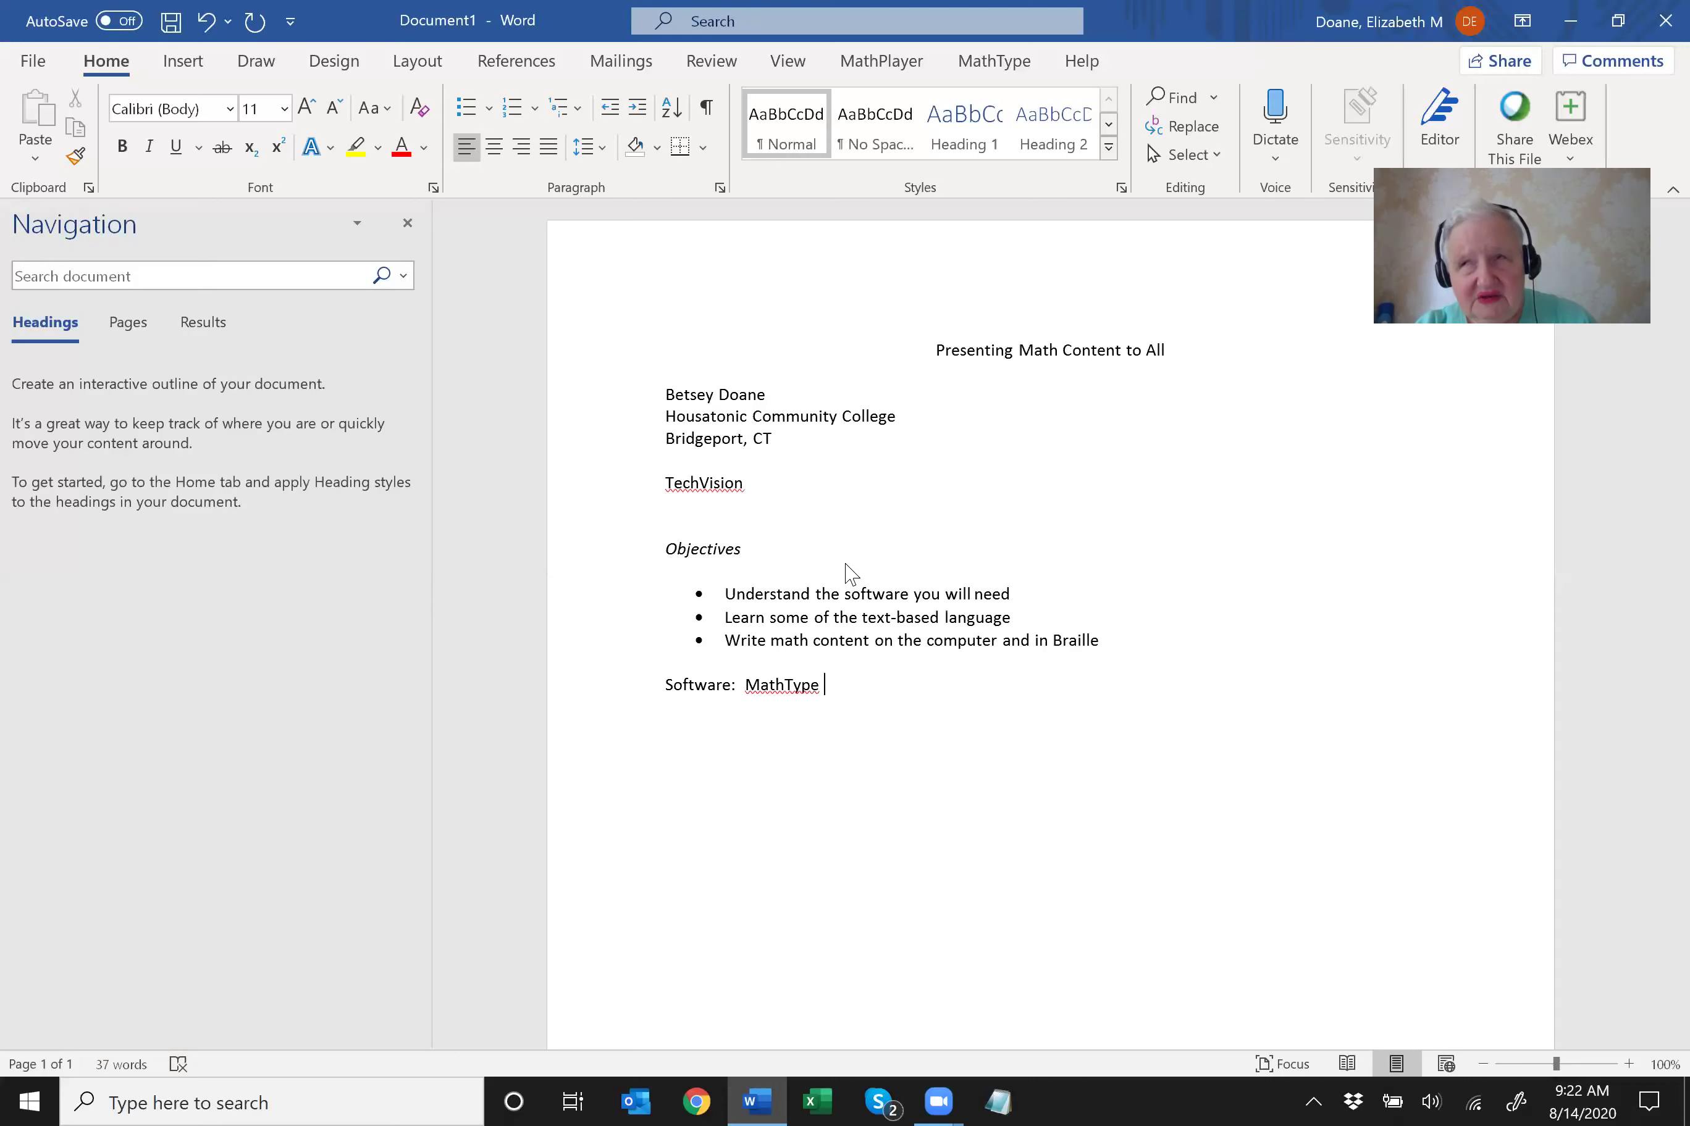
type(" Wir")
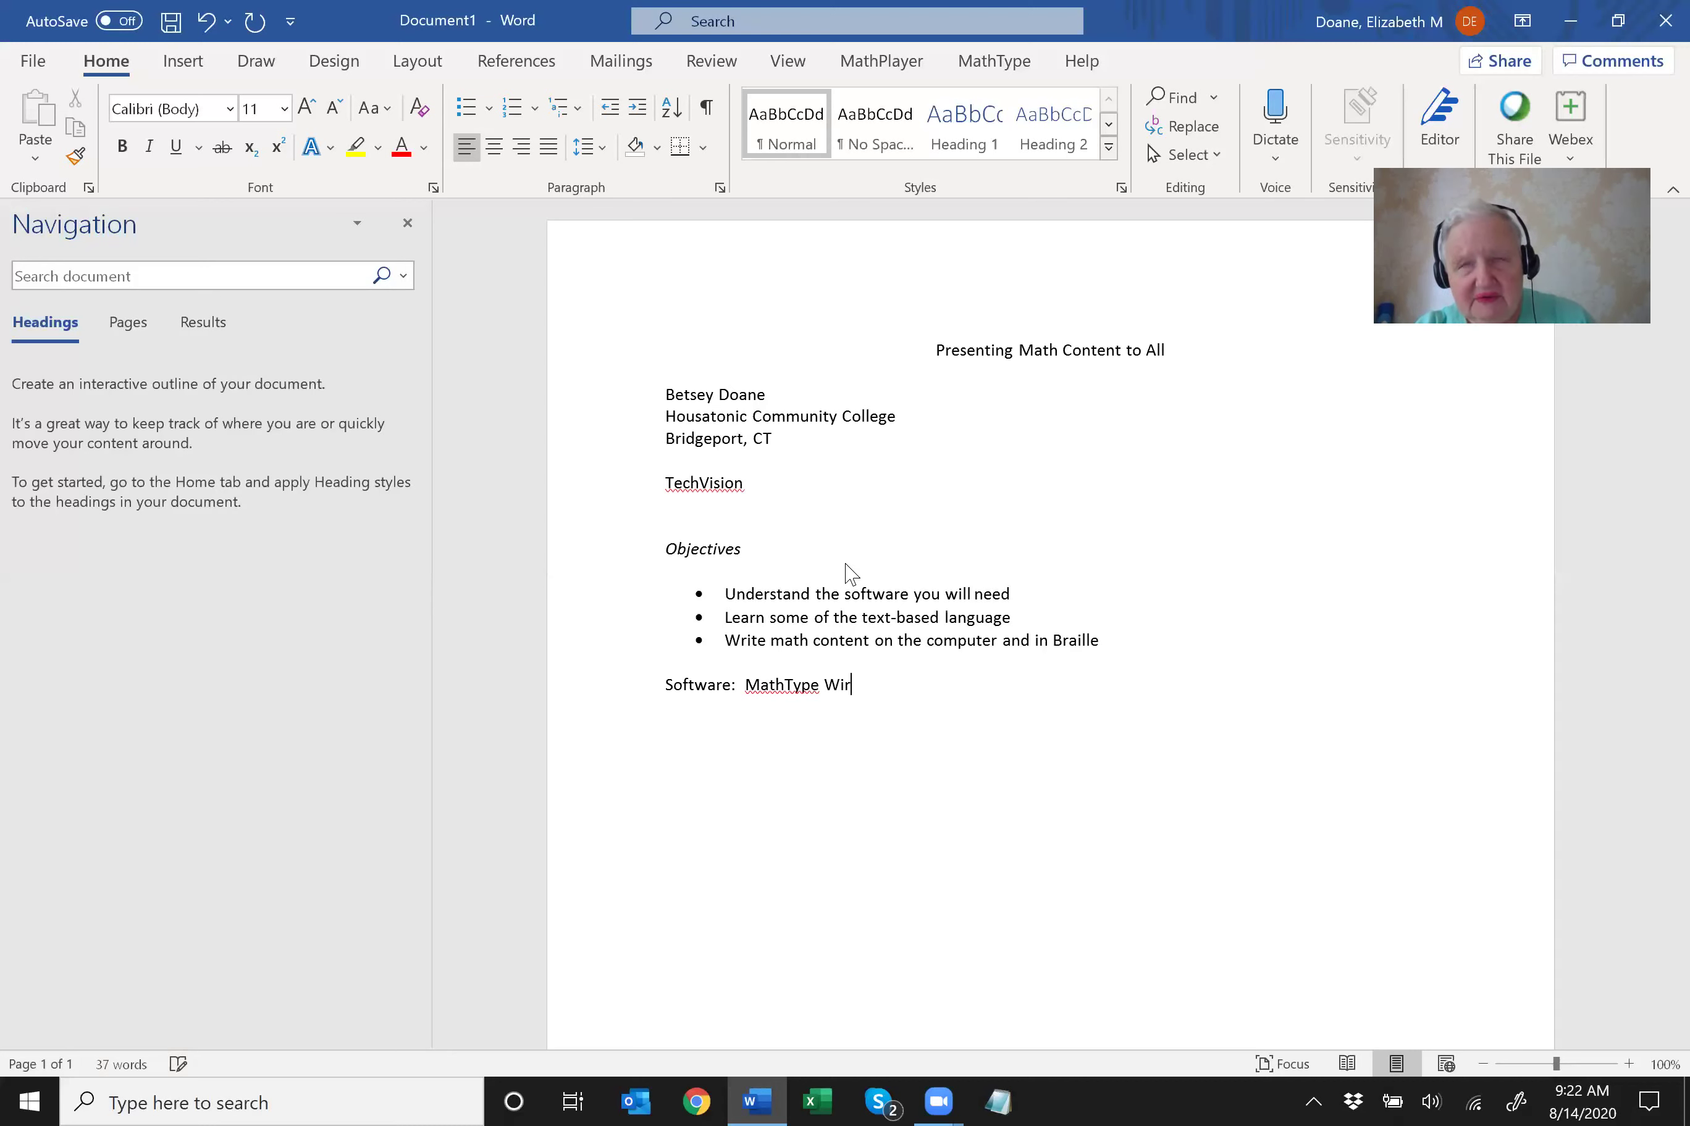
type("is")
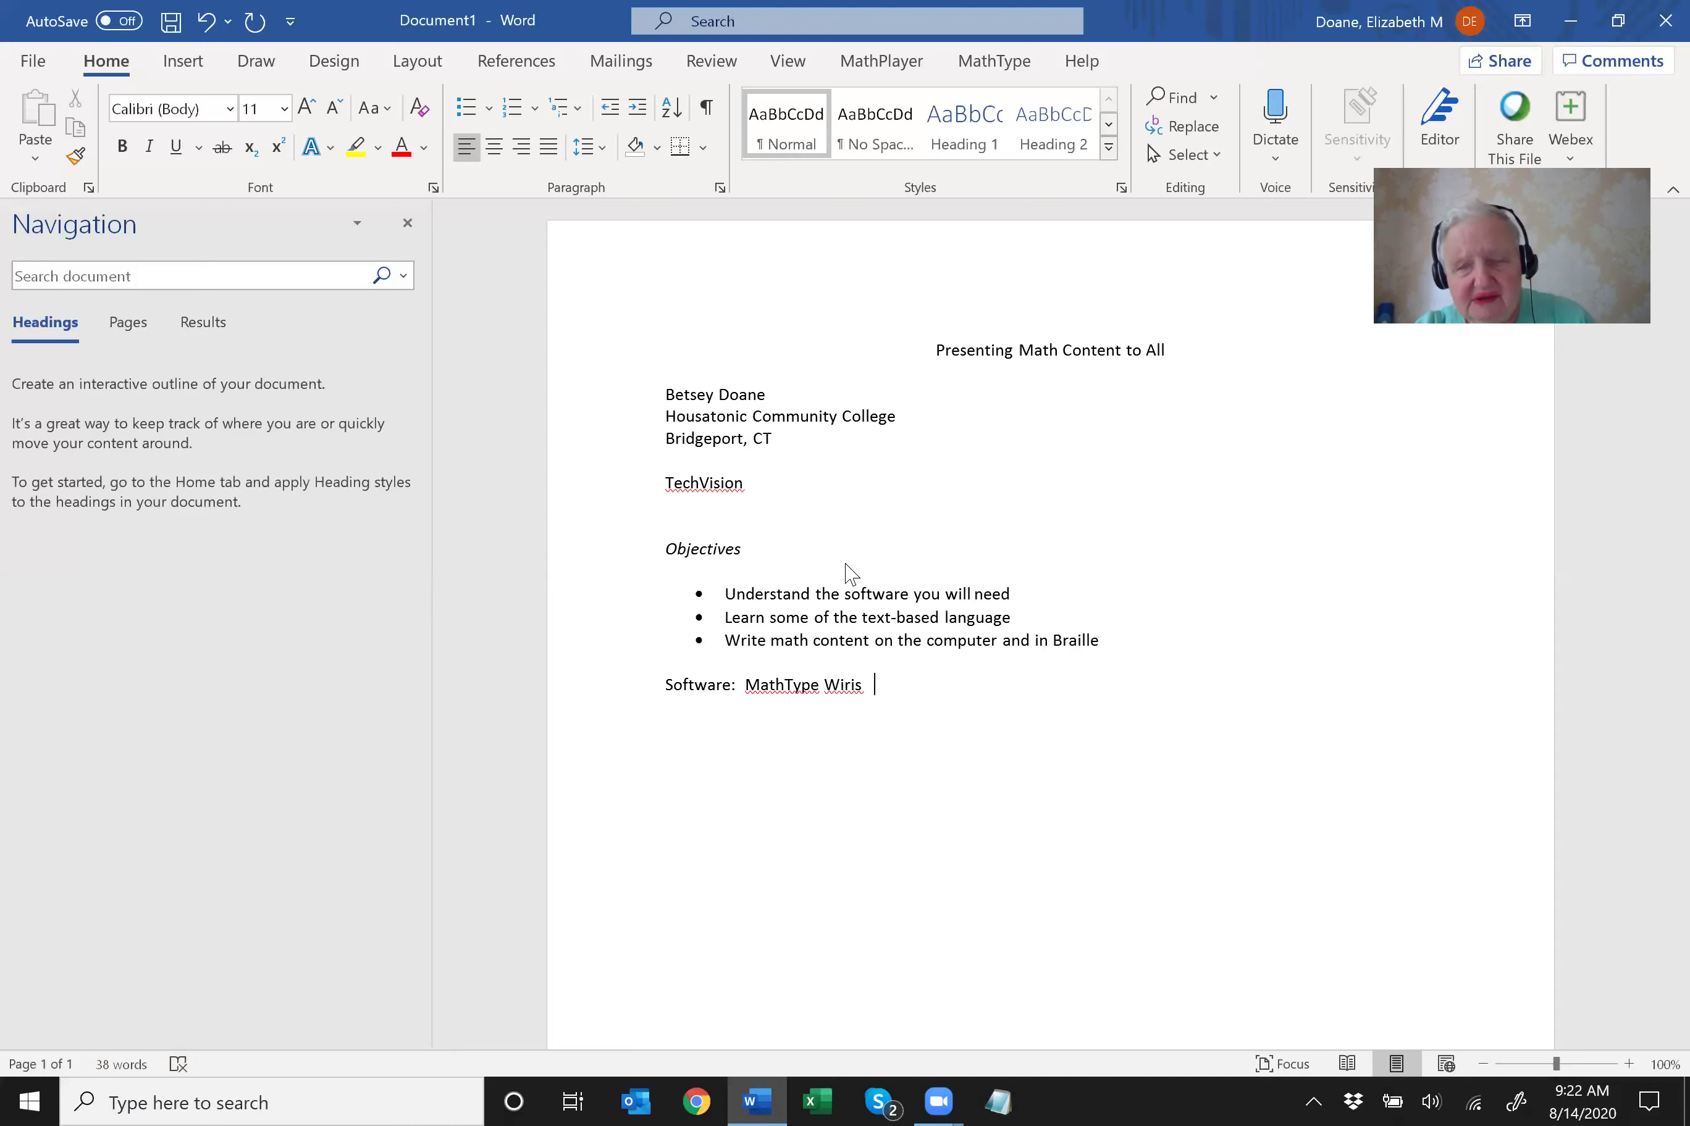
type("  wi")
type("ris.com")
key("Return")
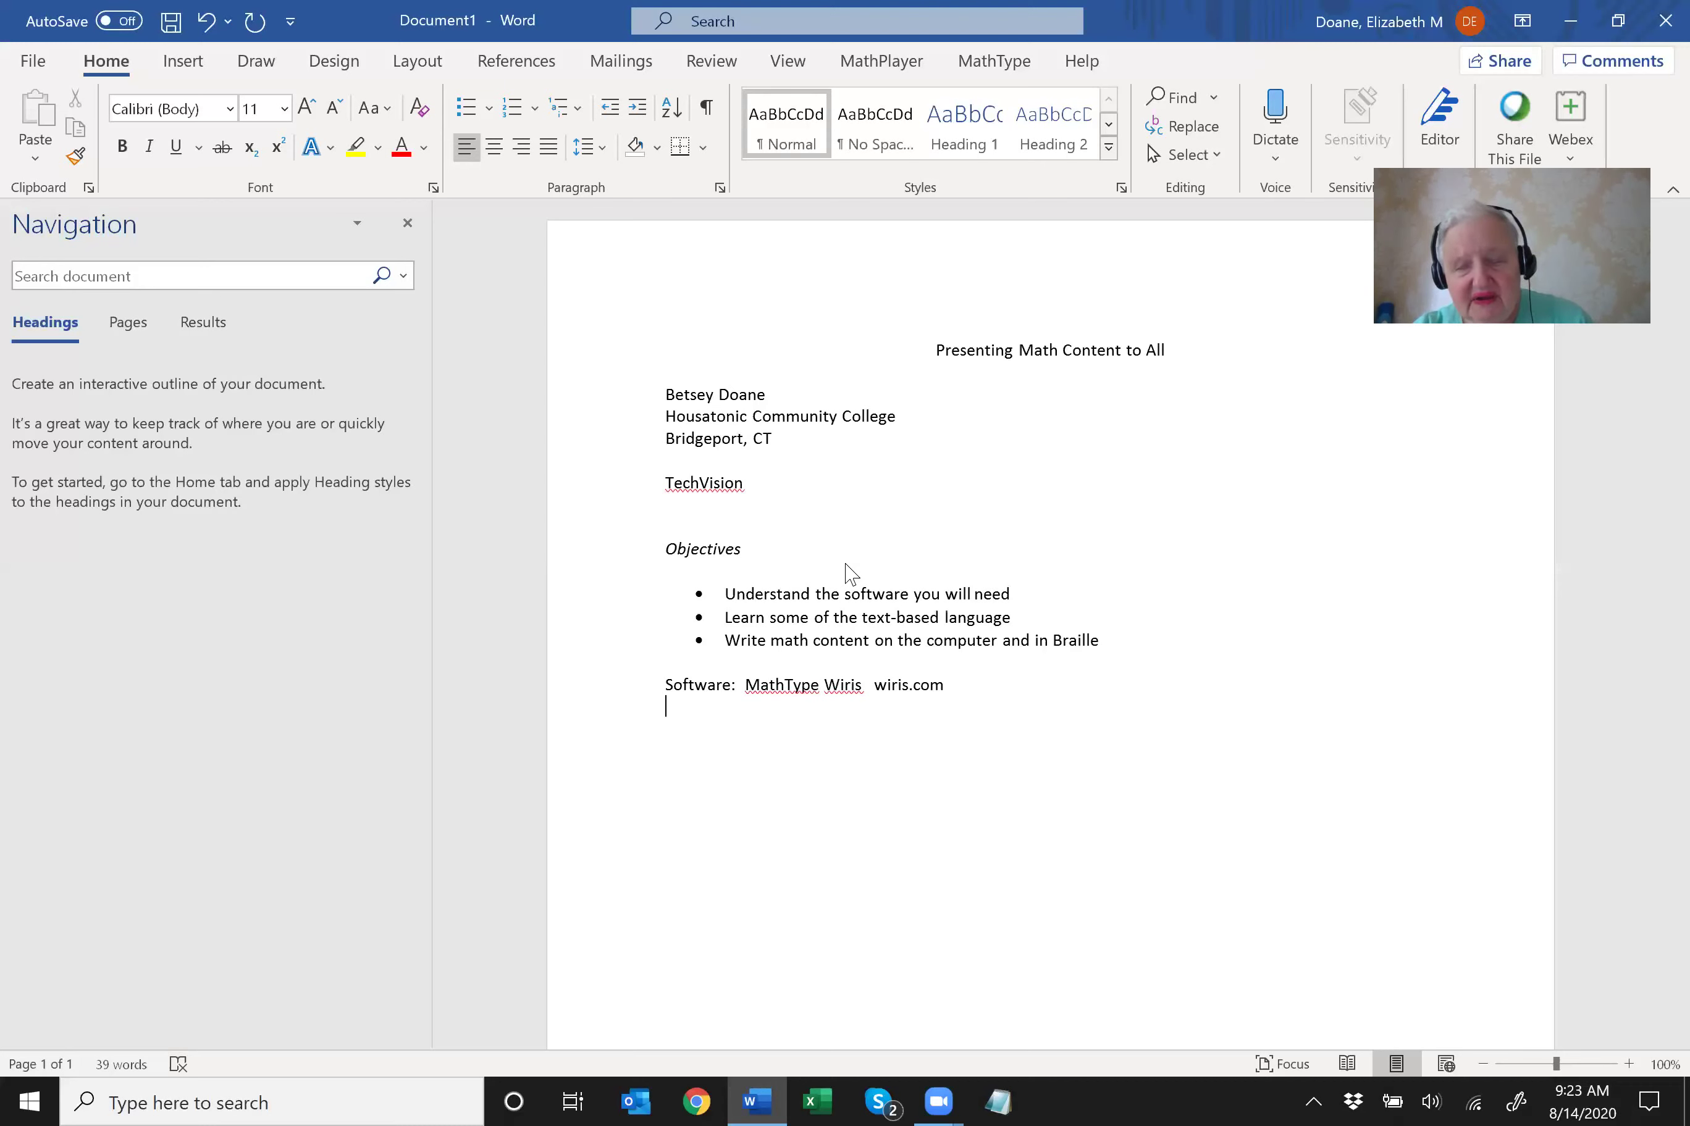
Move along the ribbon from Insert to the MathType tab and focus its Inline and Left-numbered equation commands.
key("alt")
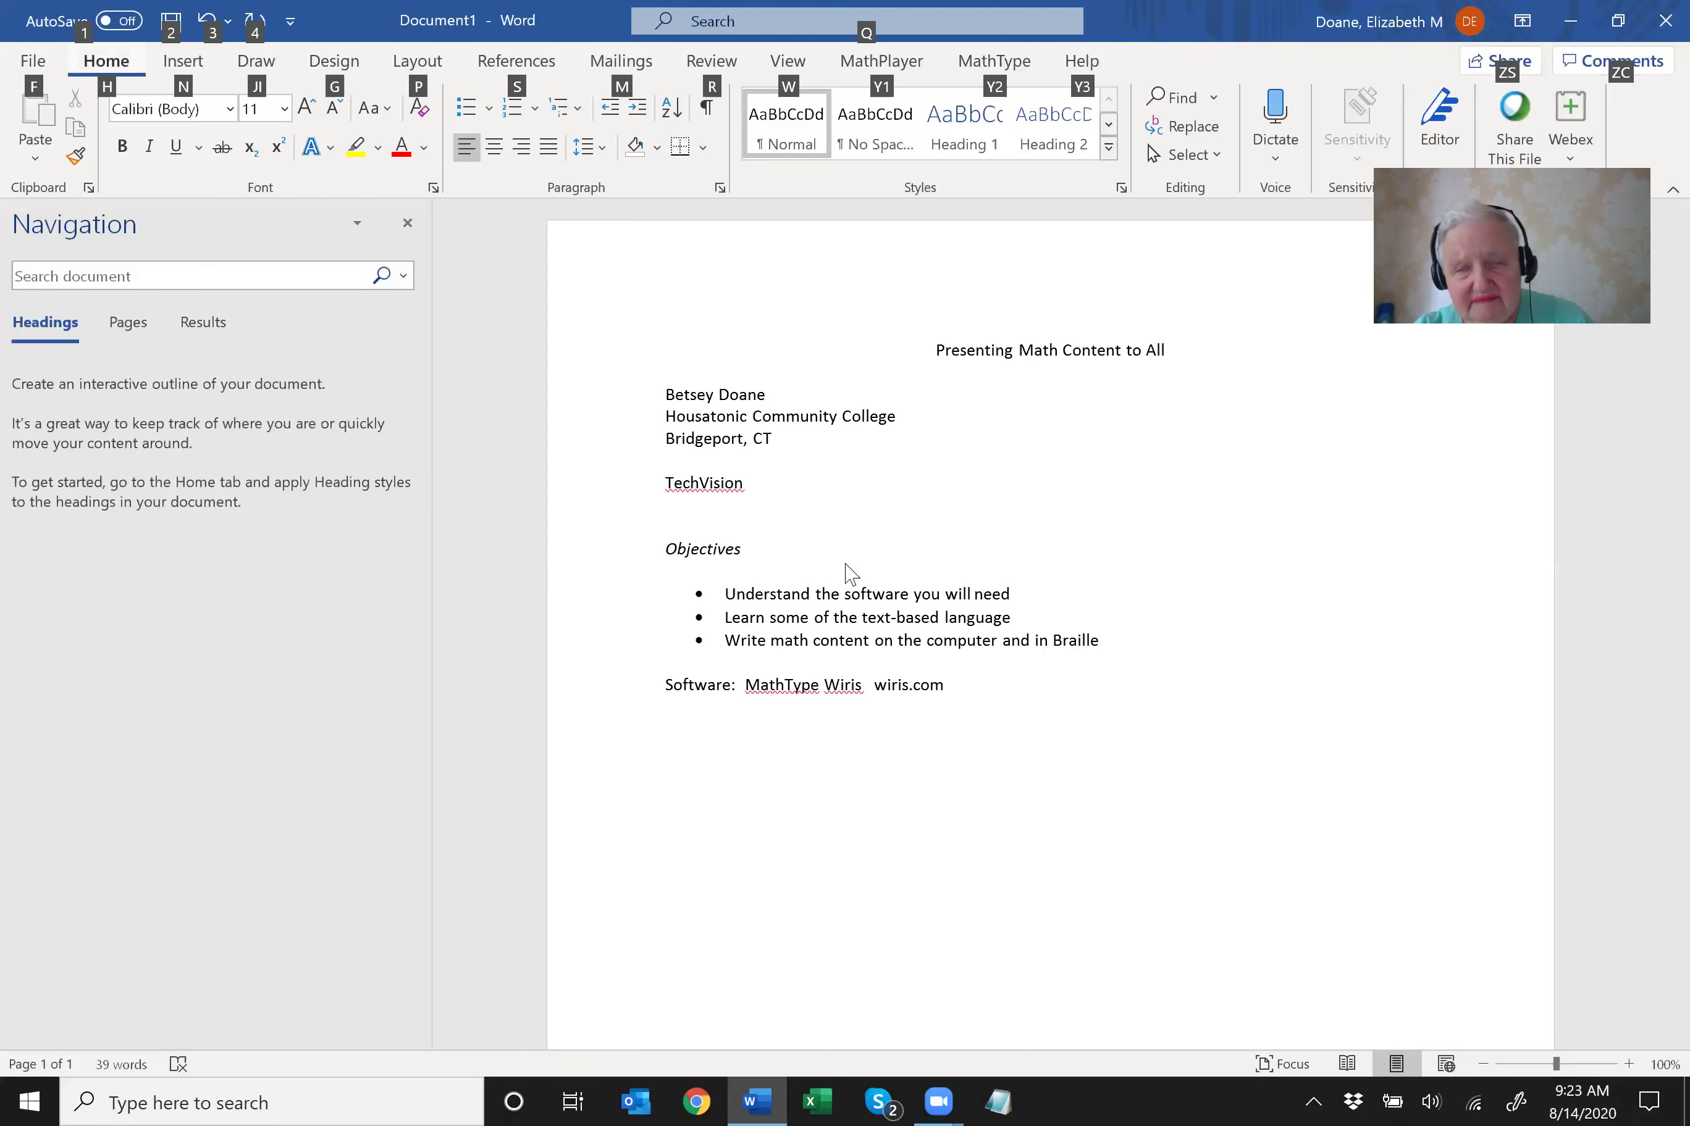
key("n")
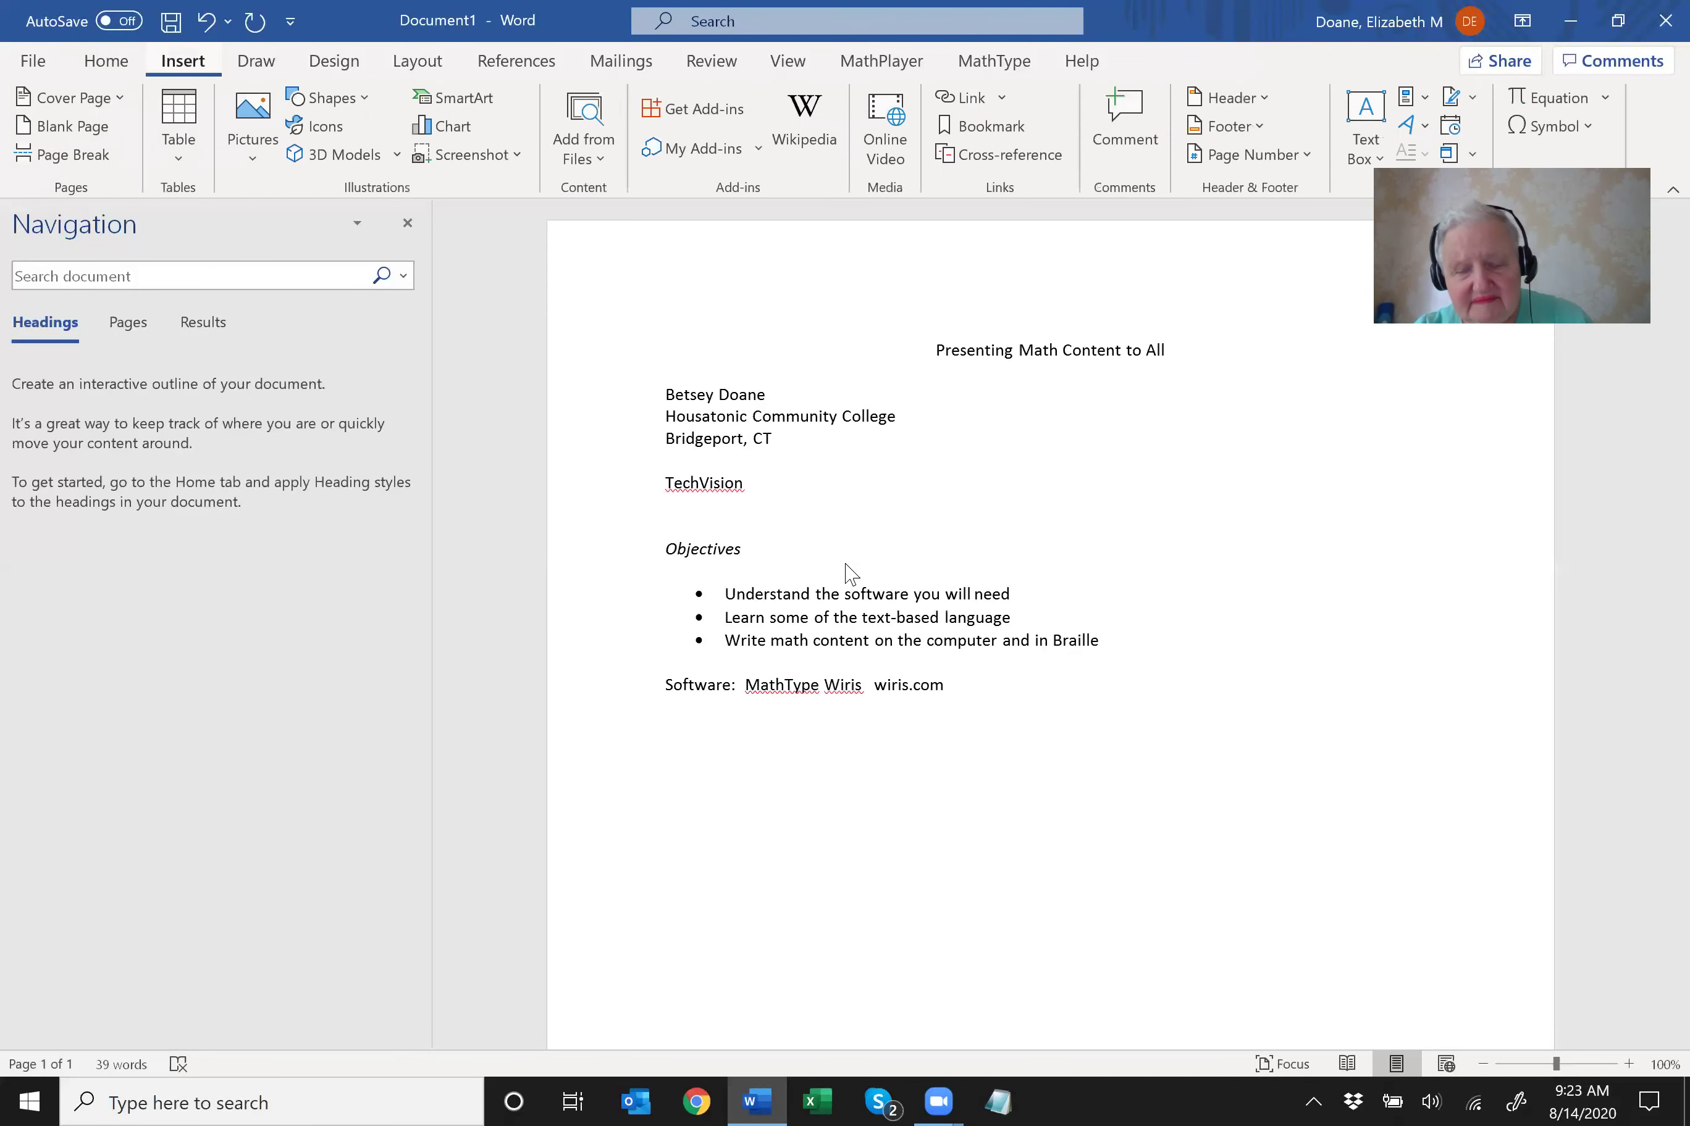
key("Right")
key("Right")
key("Right")
key("Right")
key("Right")
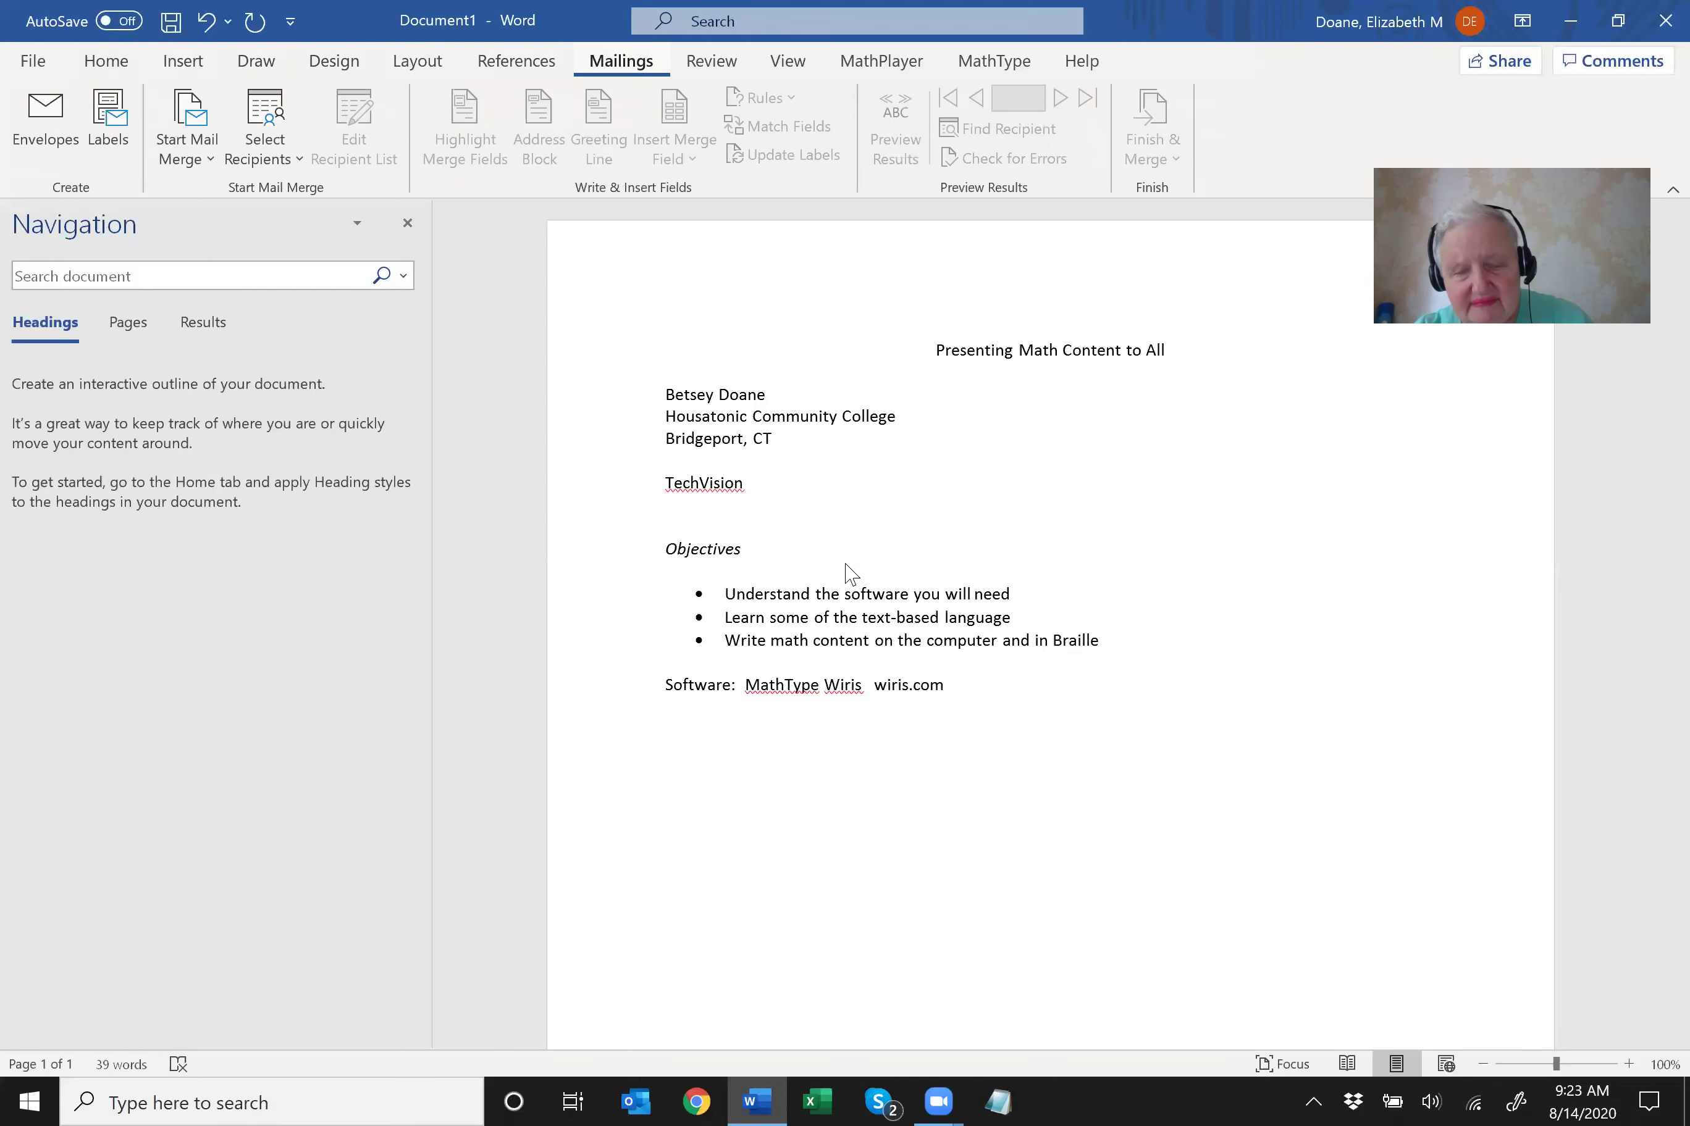
key("Right")
key("Left")
key("Right")
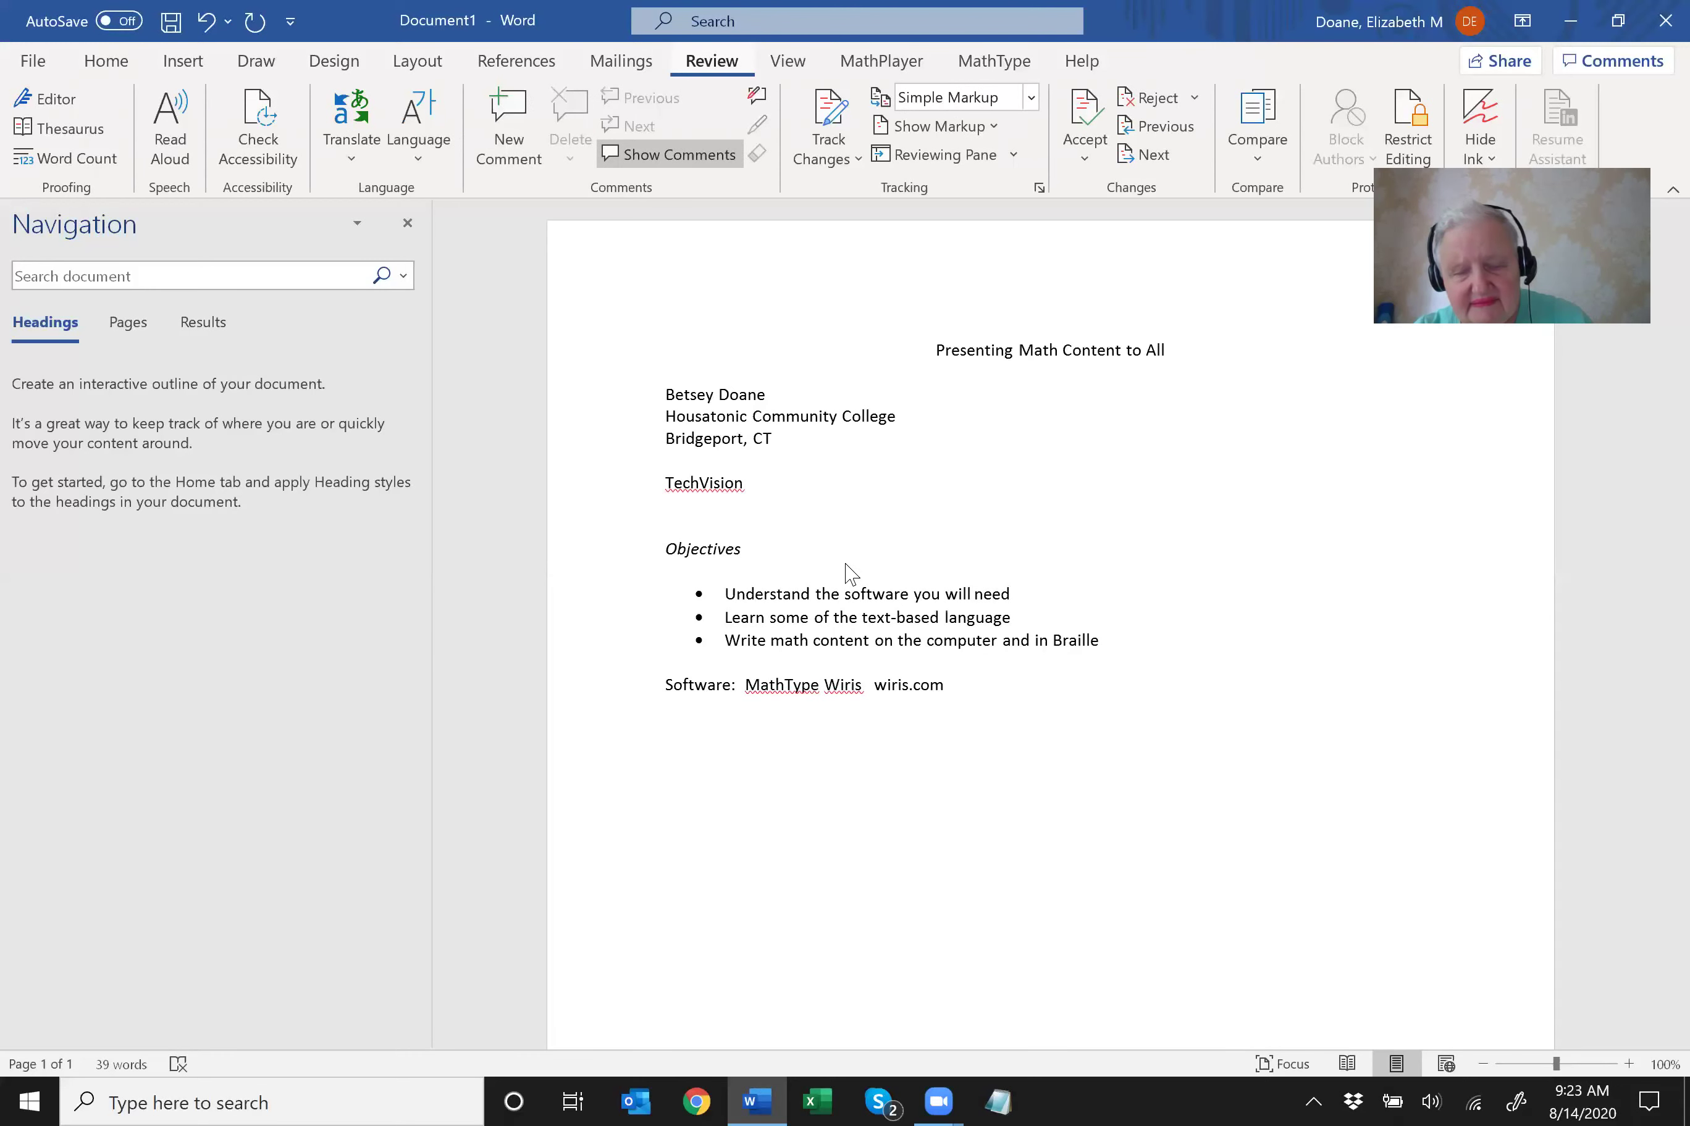
key("Right")
key("Right")
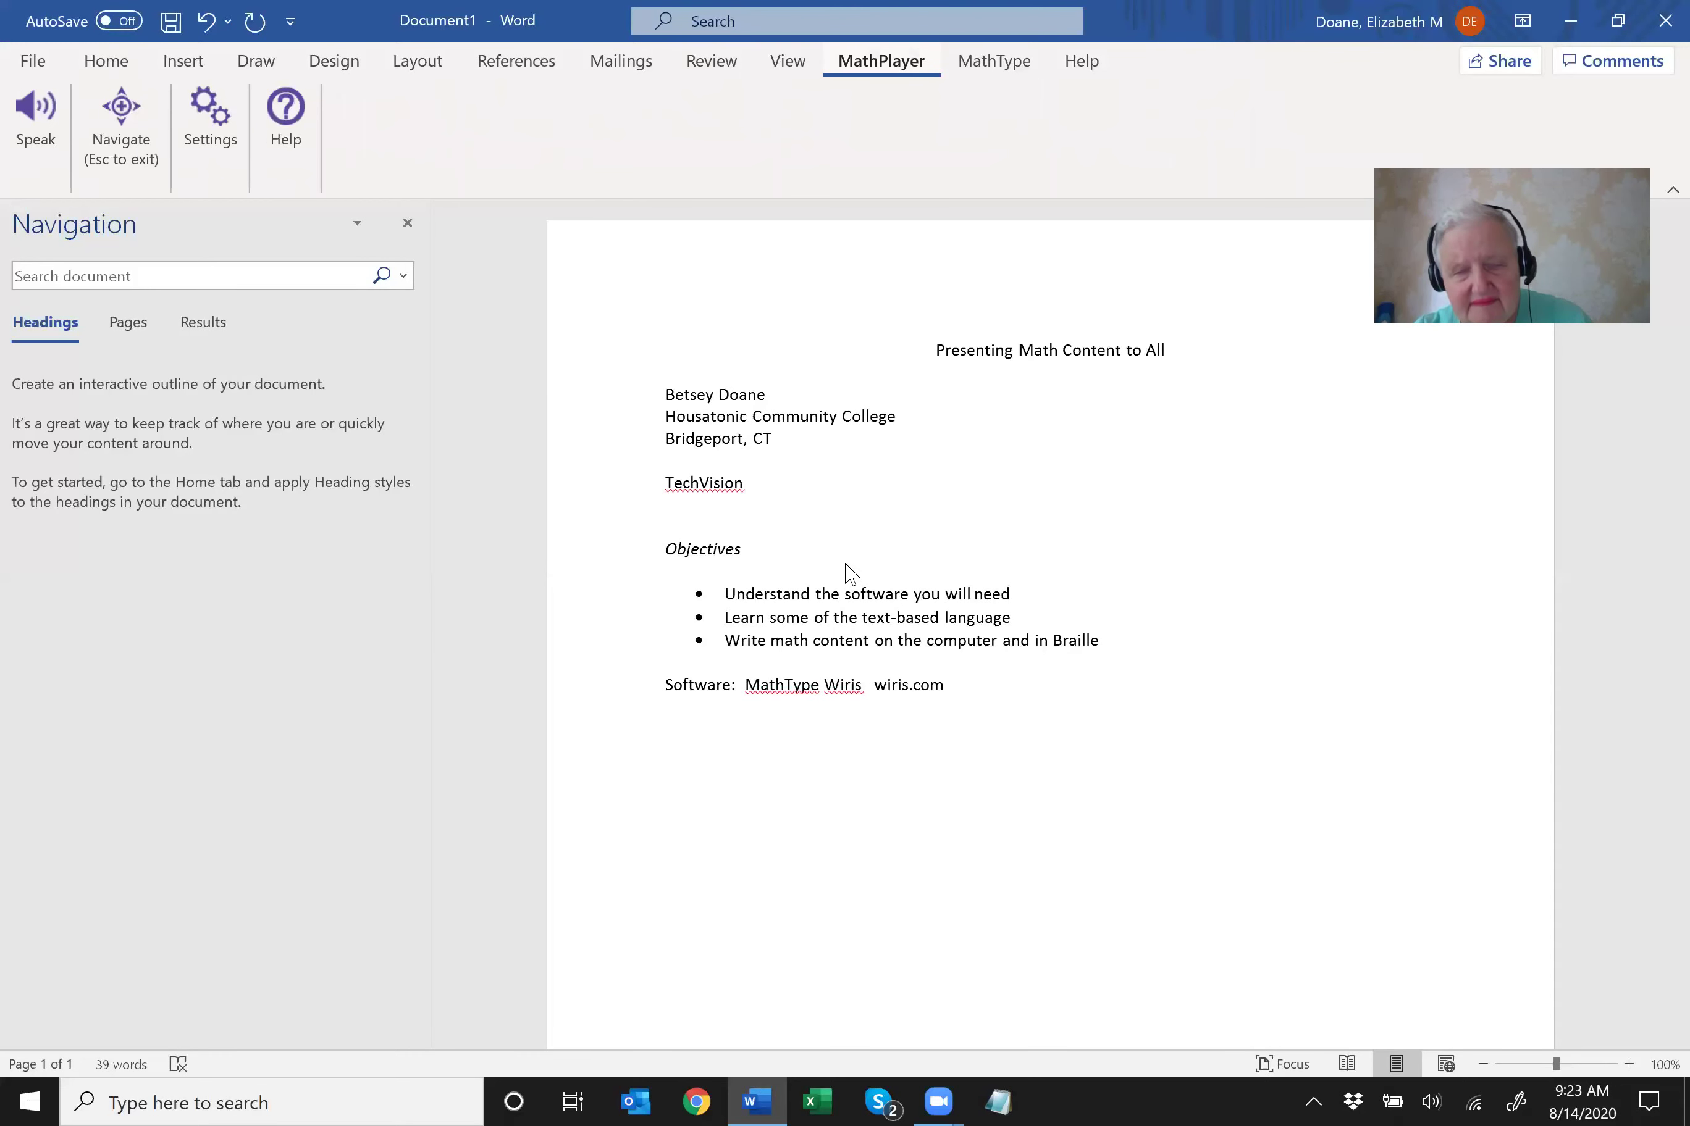
key("Right")
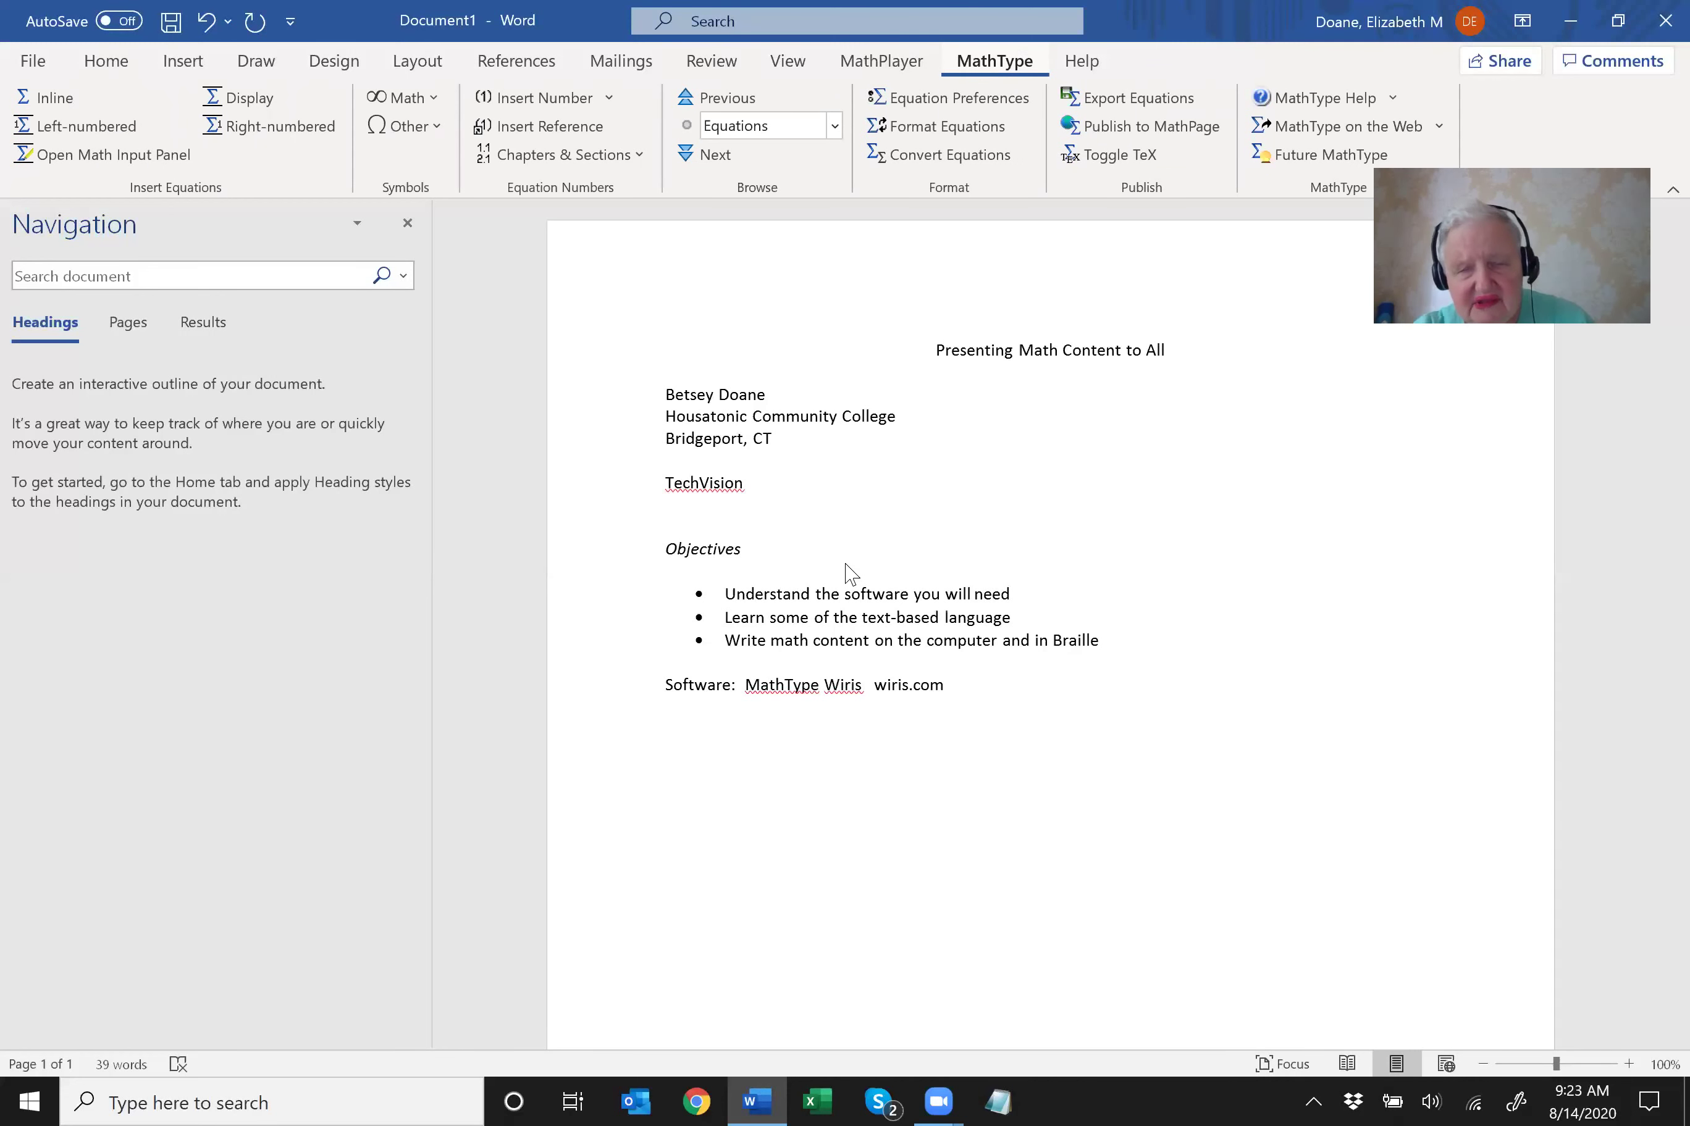
key("Down")
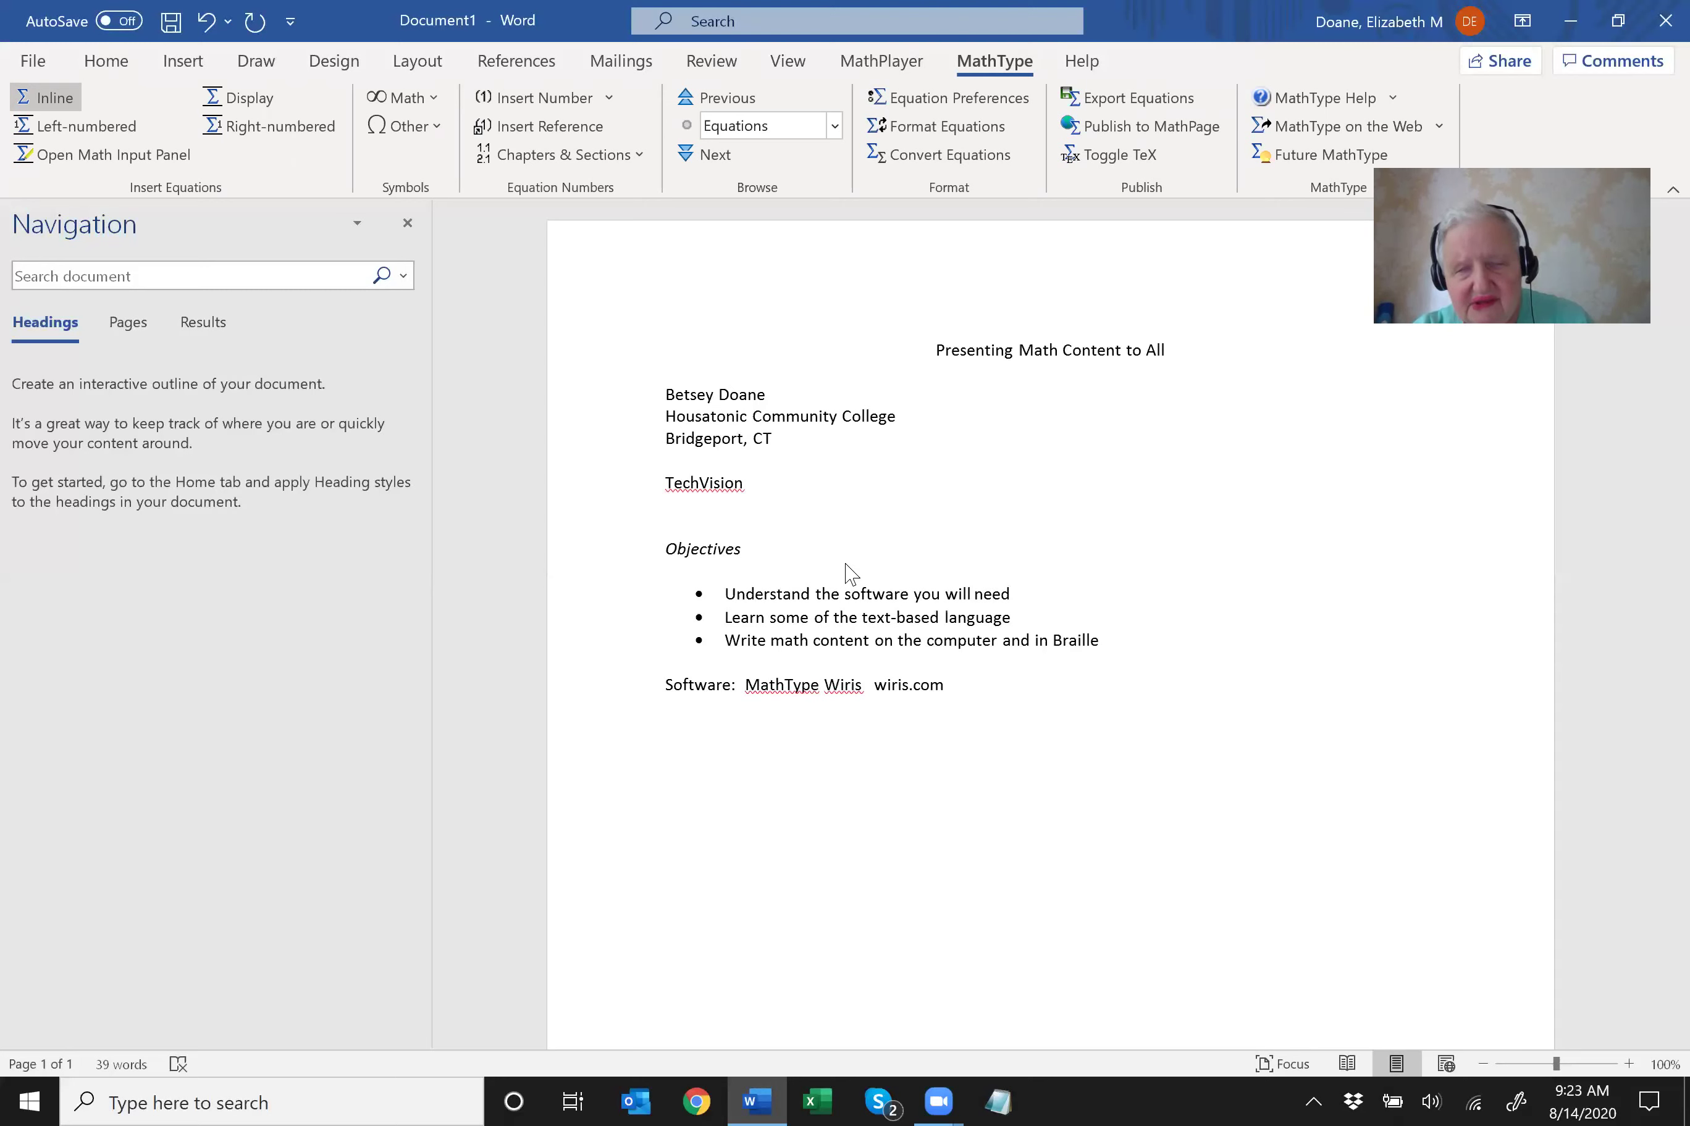
key("Down")
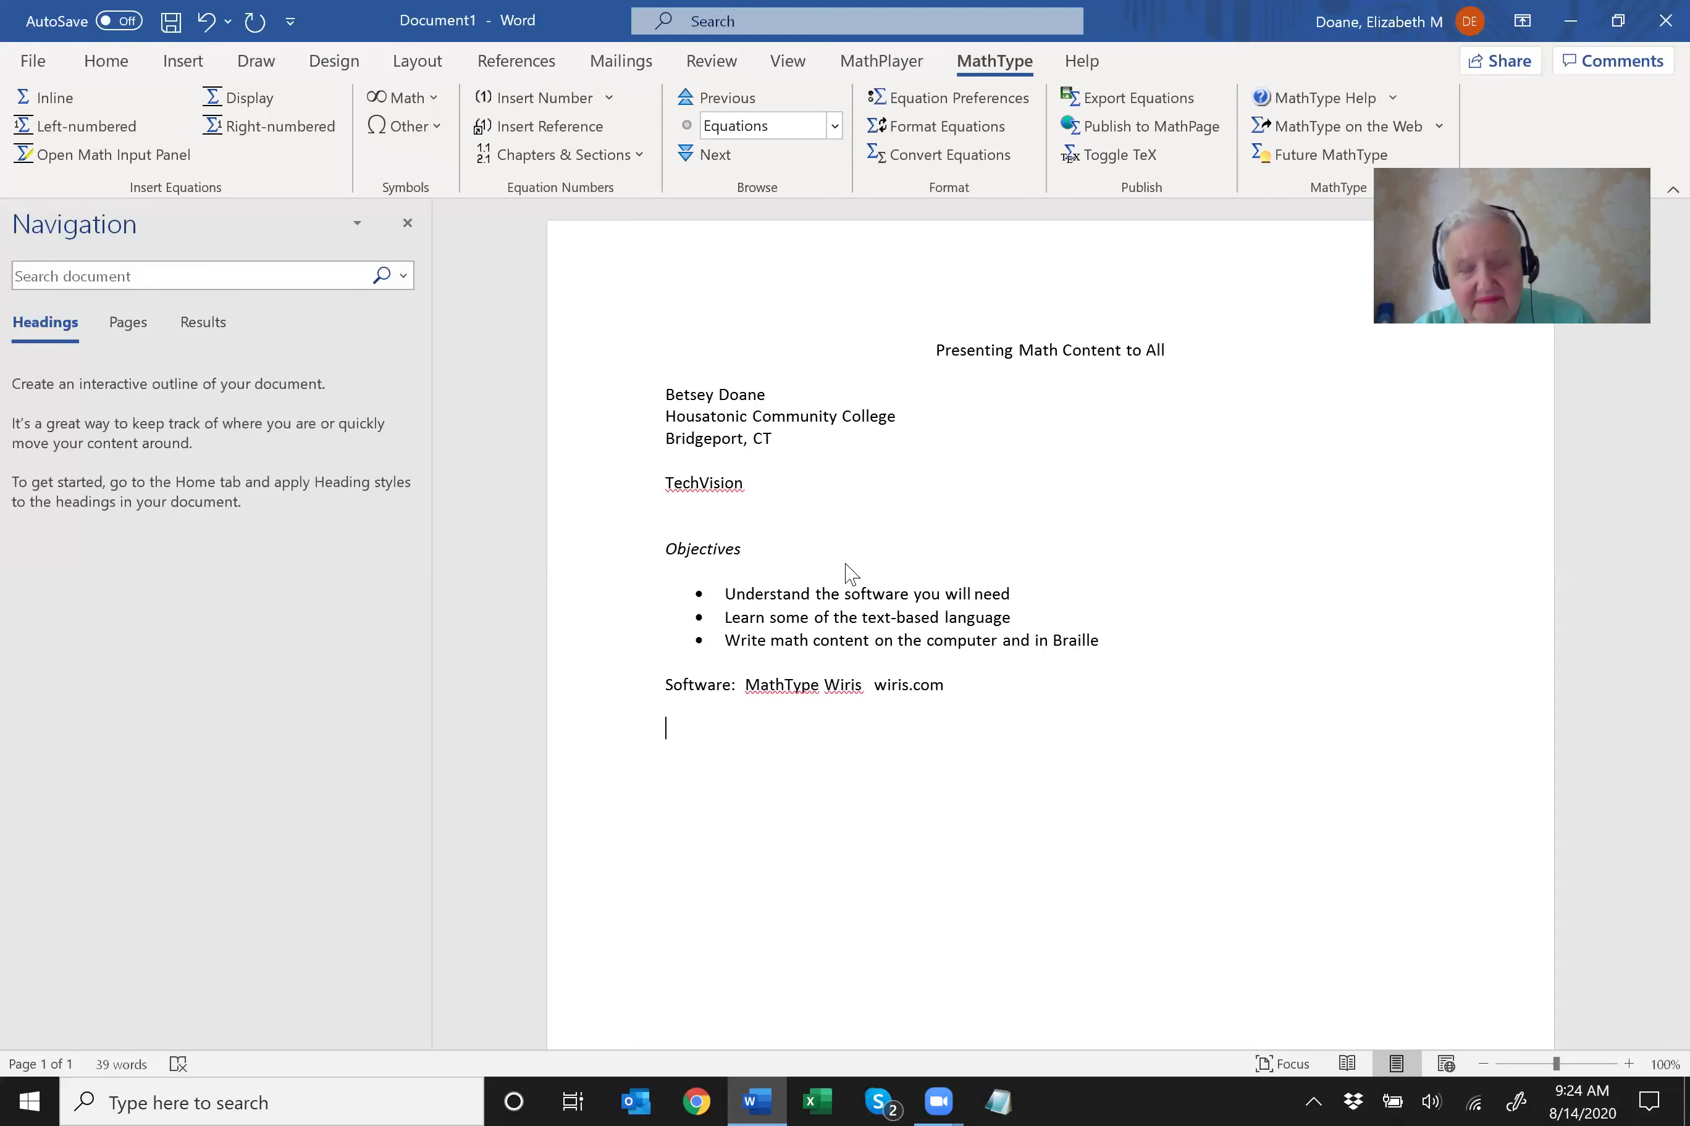
Add a 'Language:' line with 'LatEx' beneath it, then begin '$y' on the next line.
type("Language:")
key("Return")
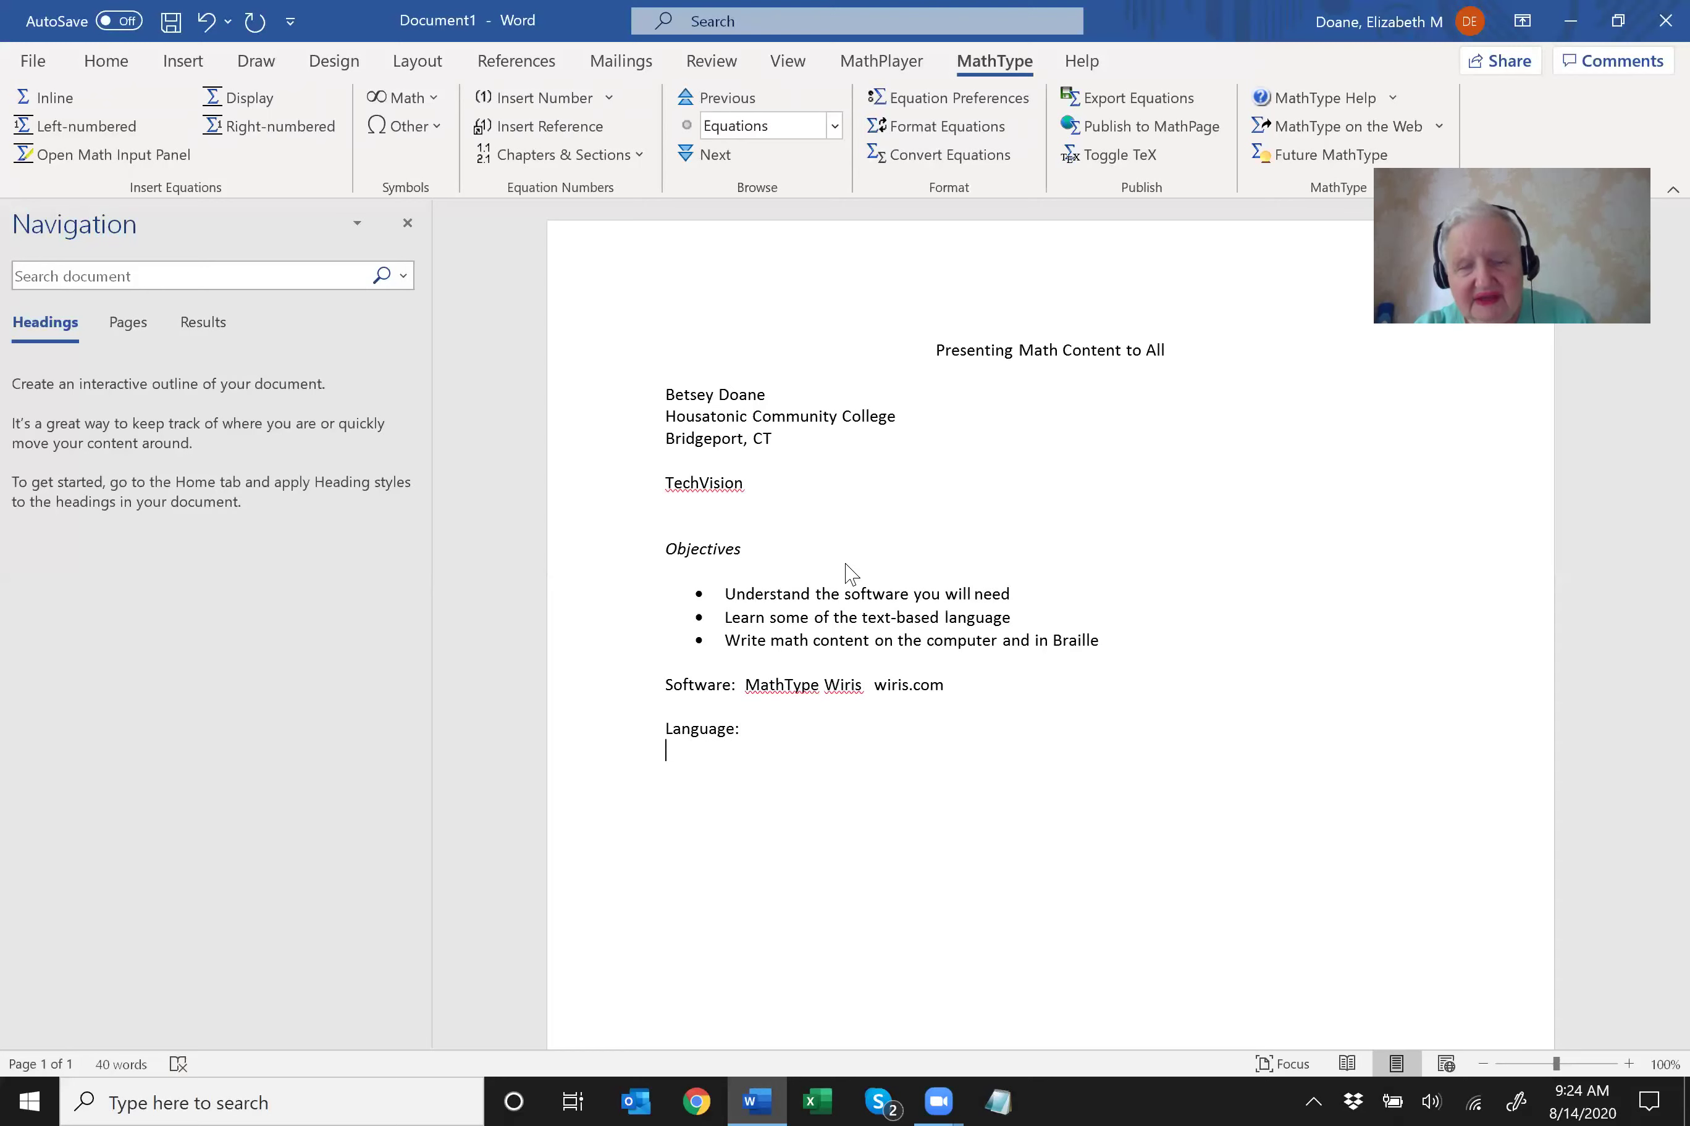
type("LatEx")
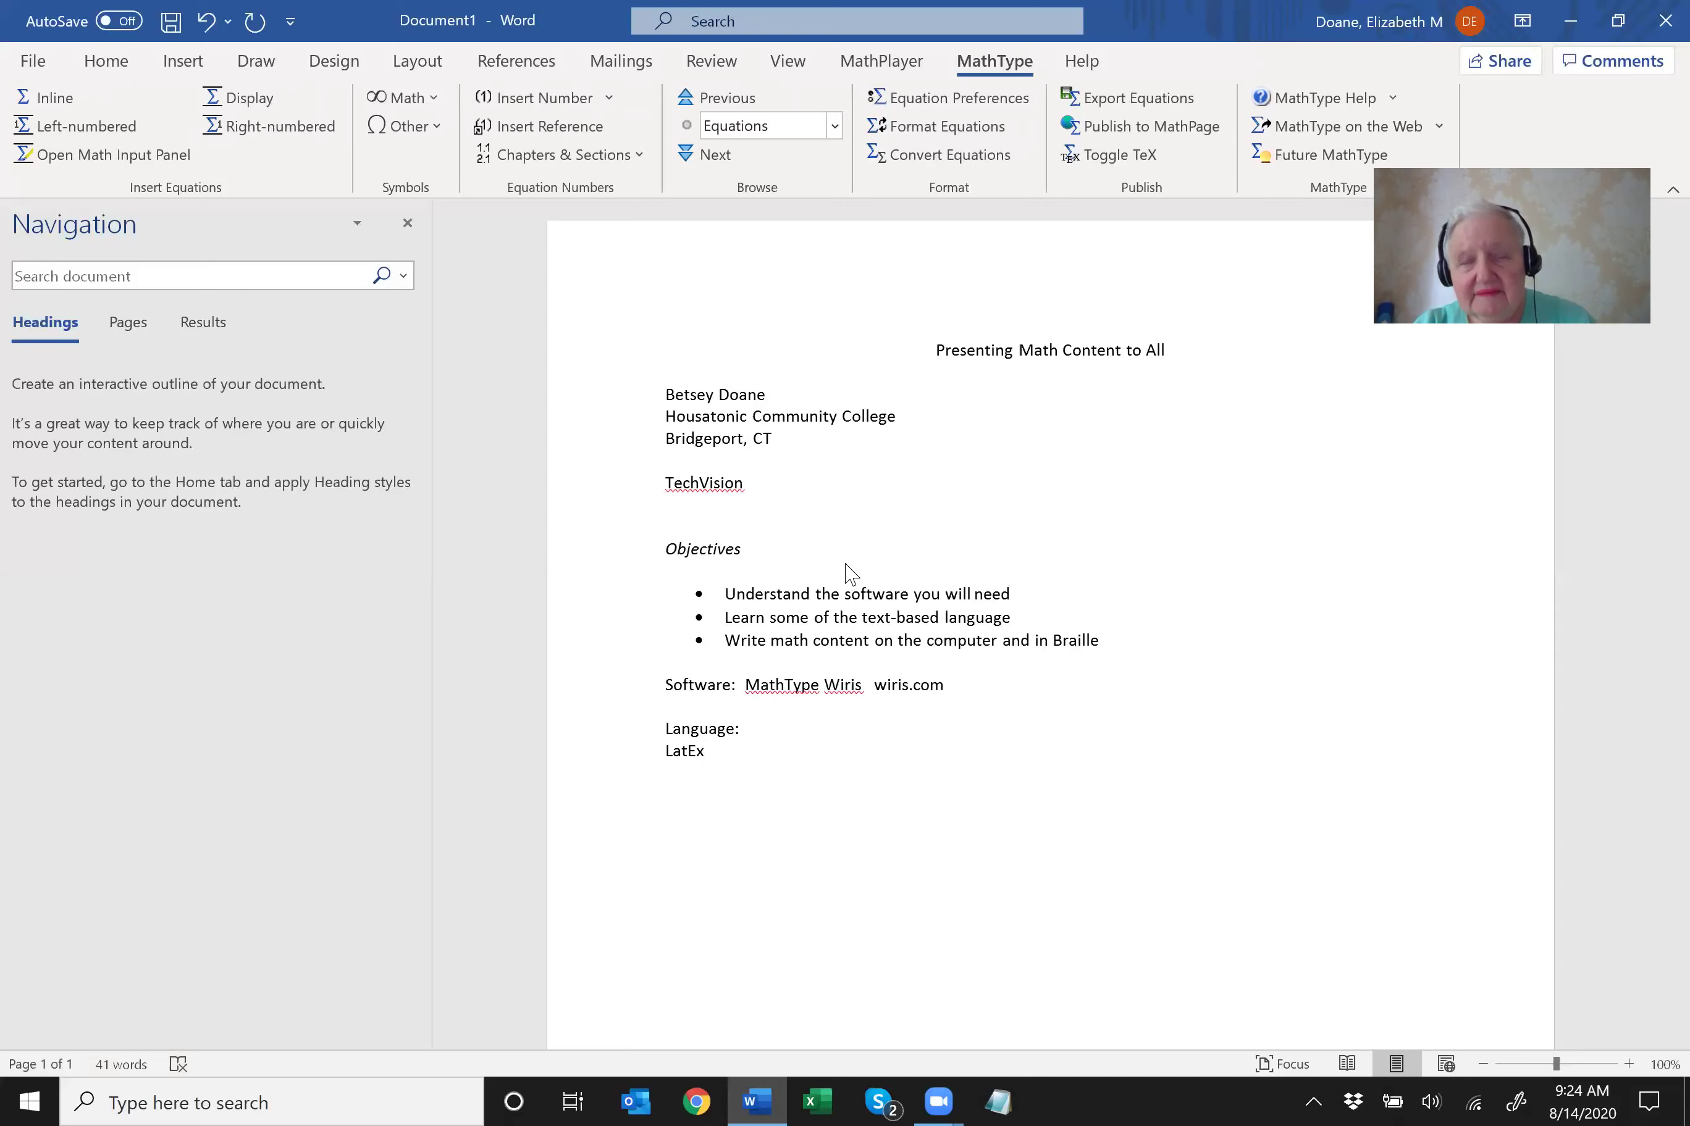
key("Return")
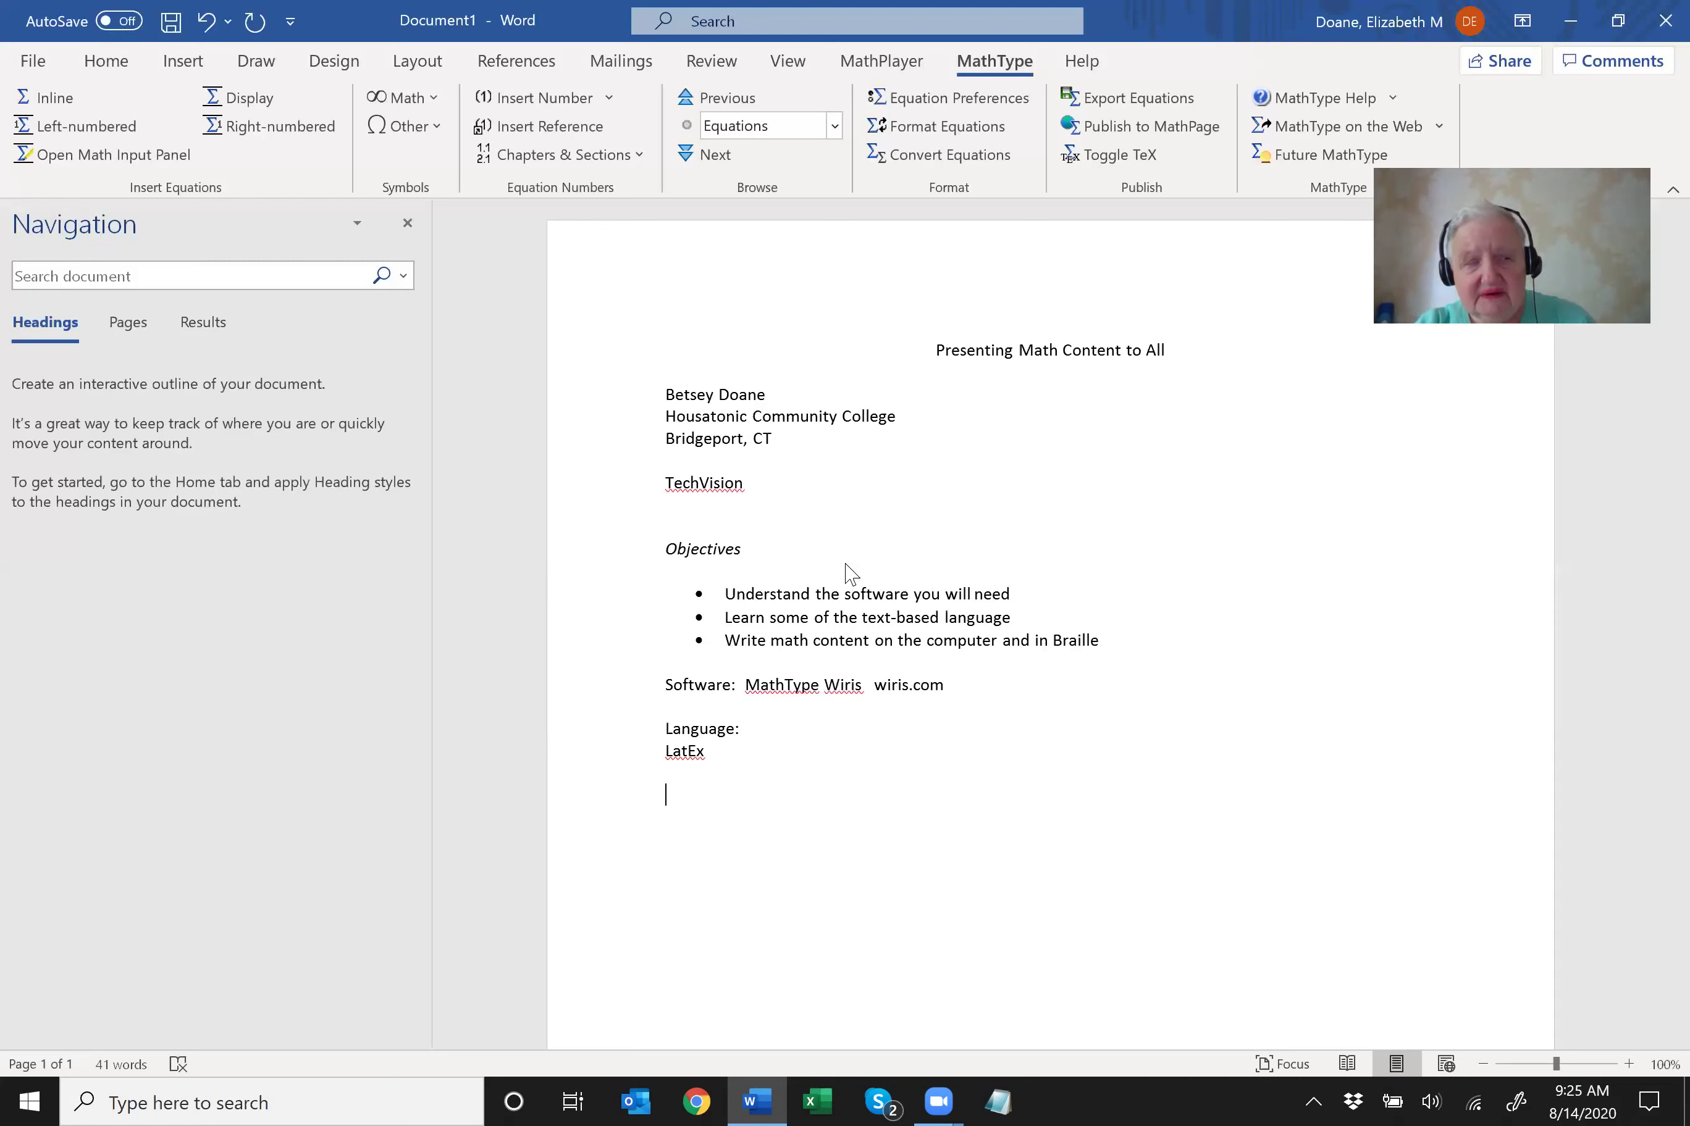
type("$y")
Complete $y=x^2$ and convert it with Alt+\ into the rendered equation y = x².
type("=")
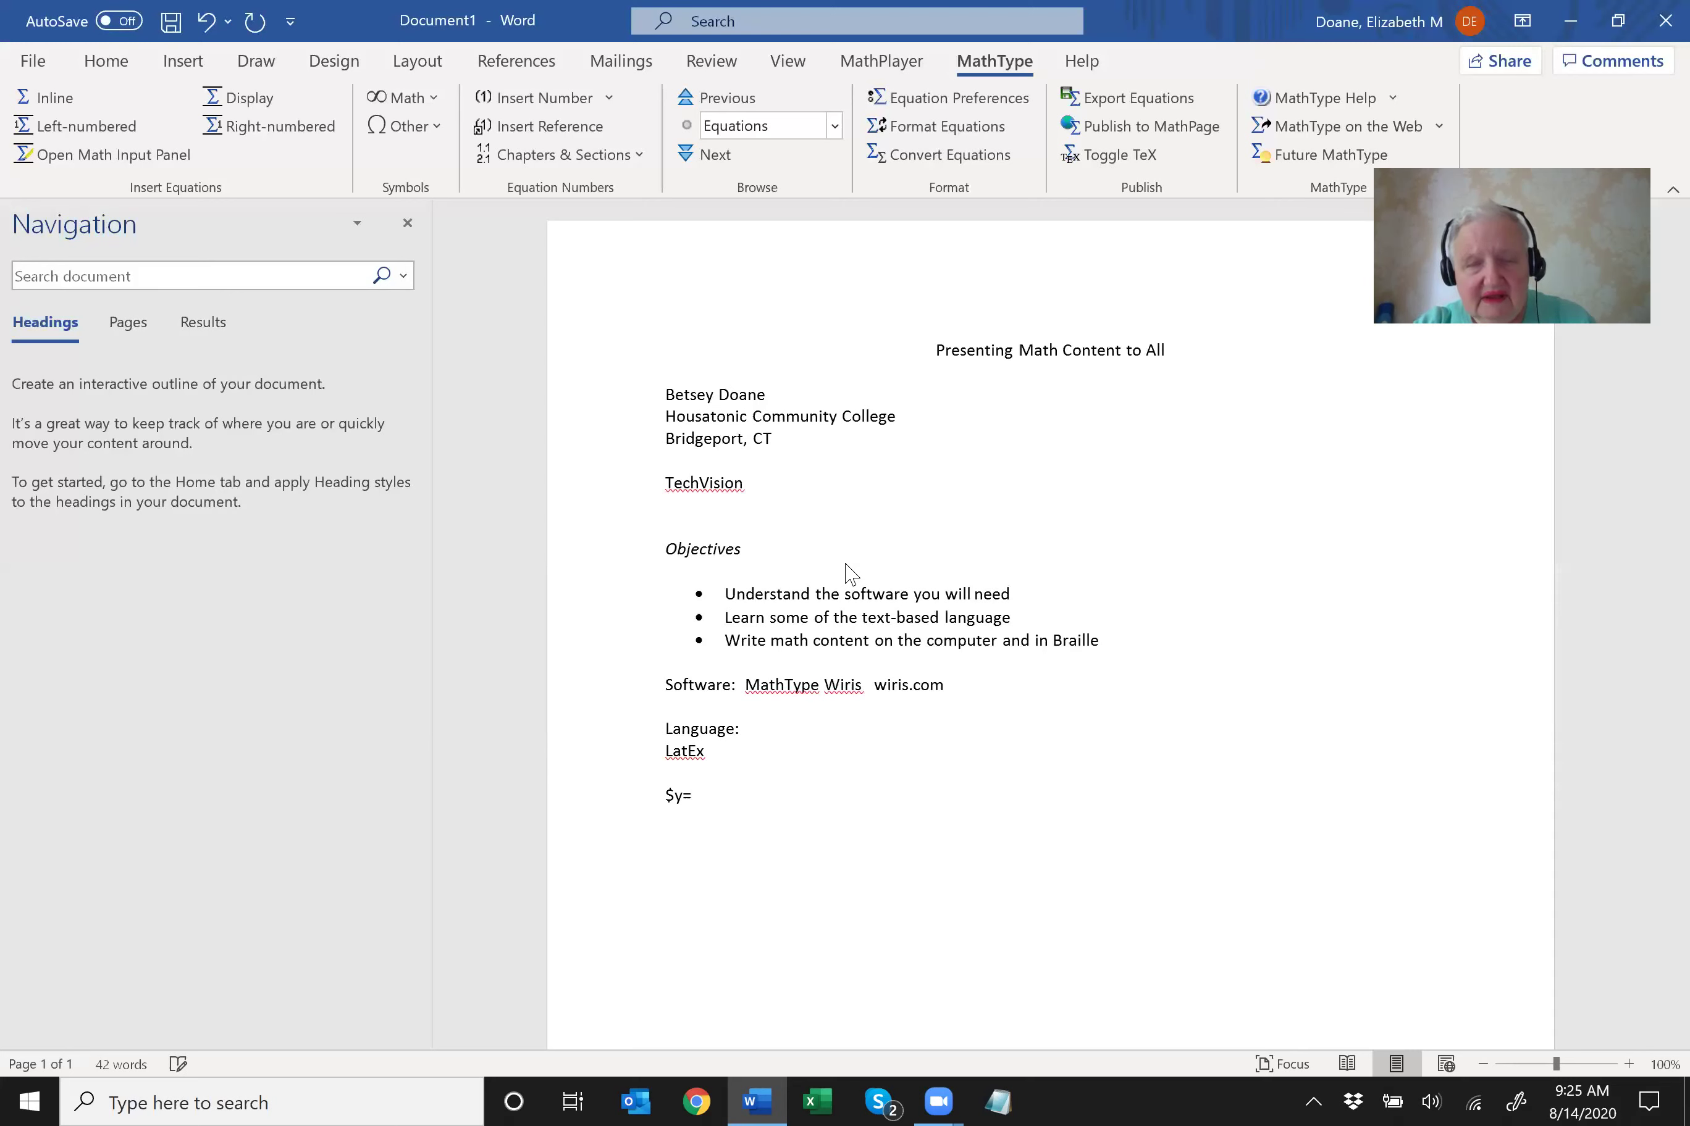
type("x^2$")
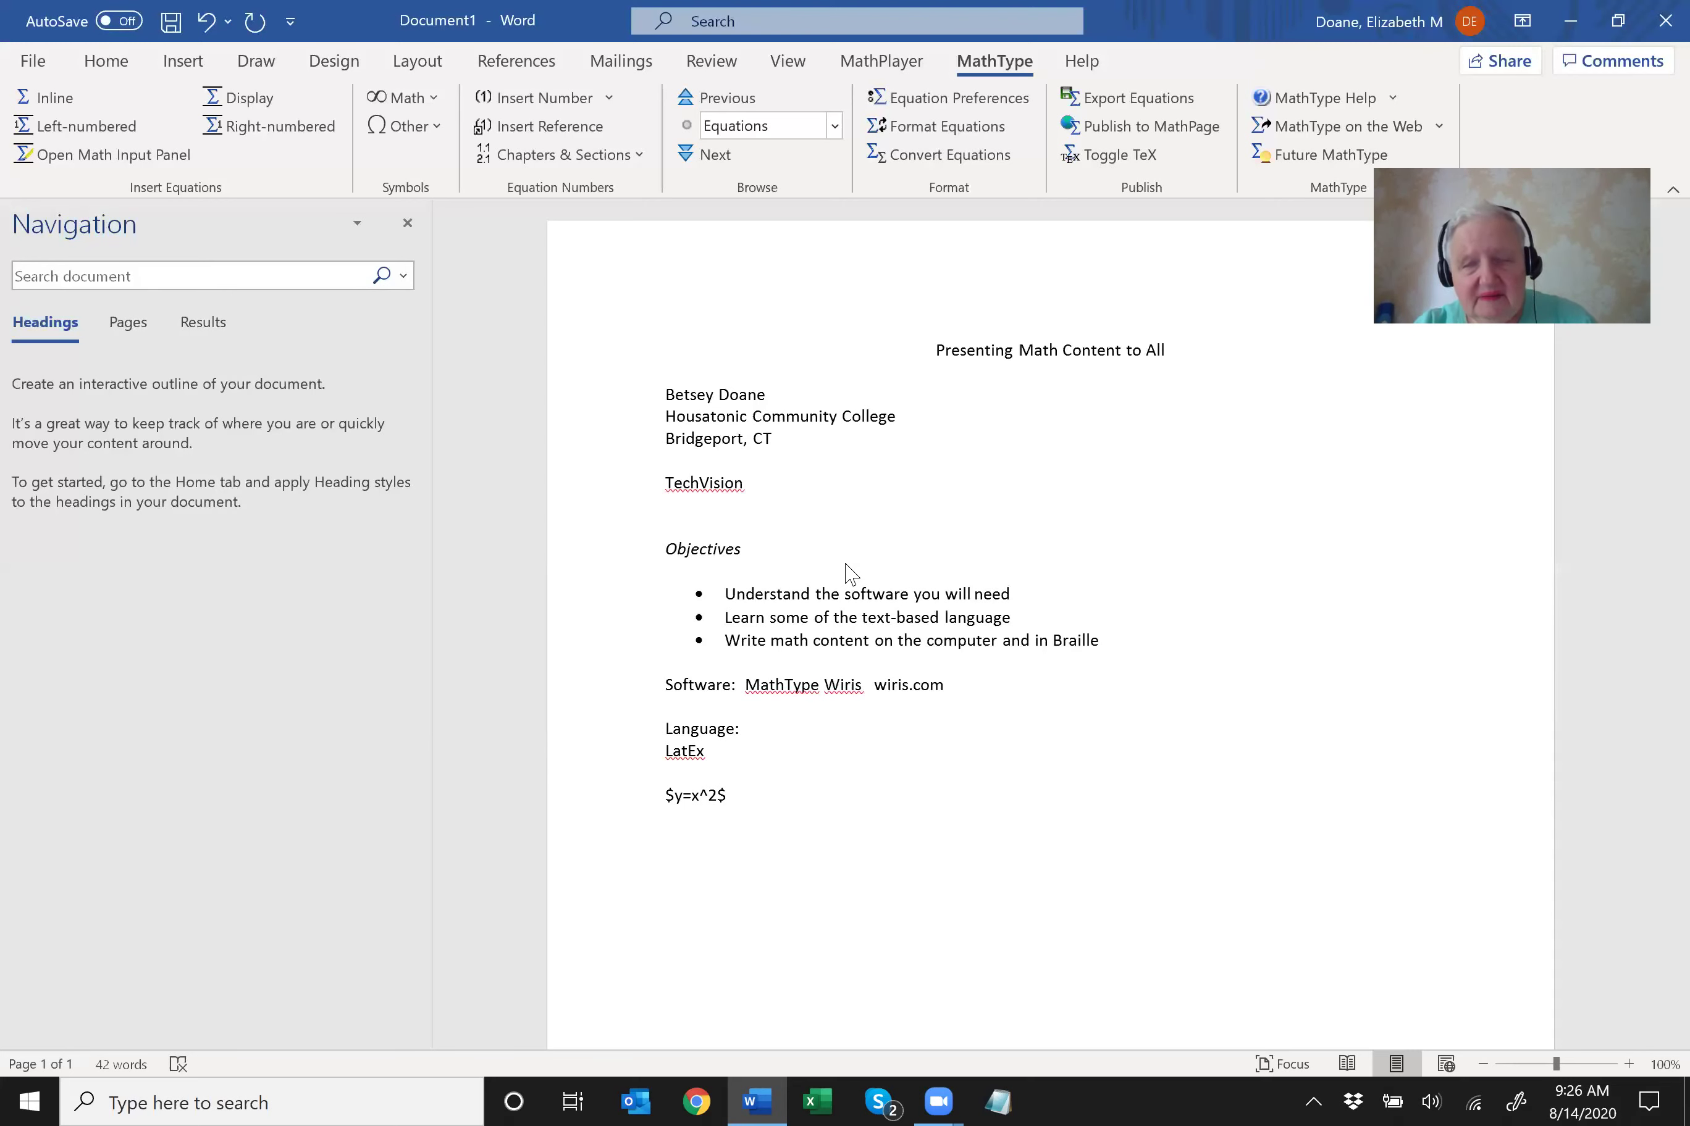
key("Home")
key("shift+Down")
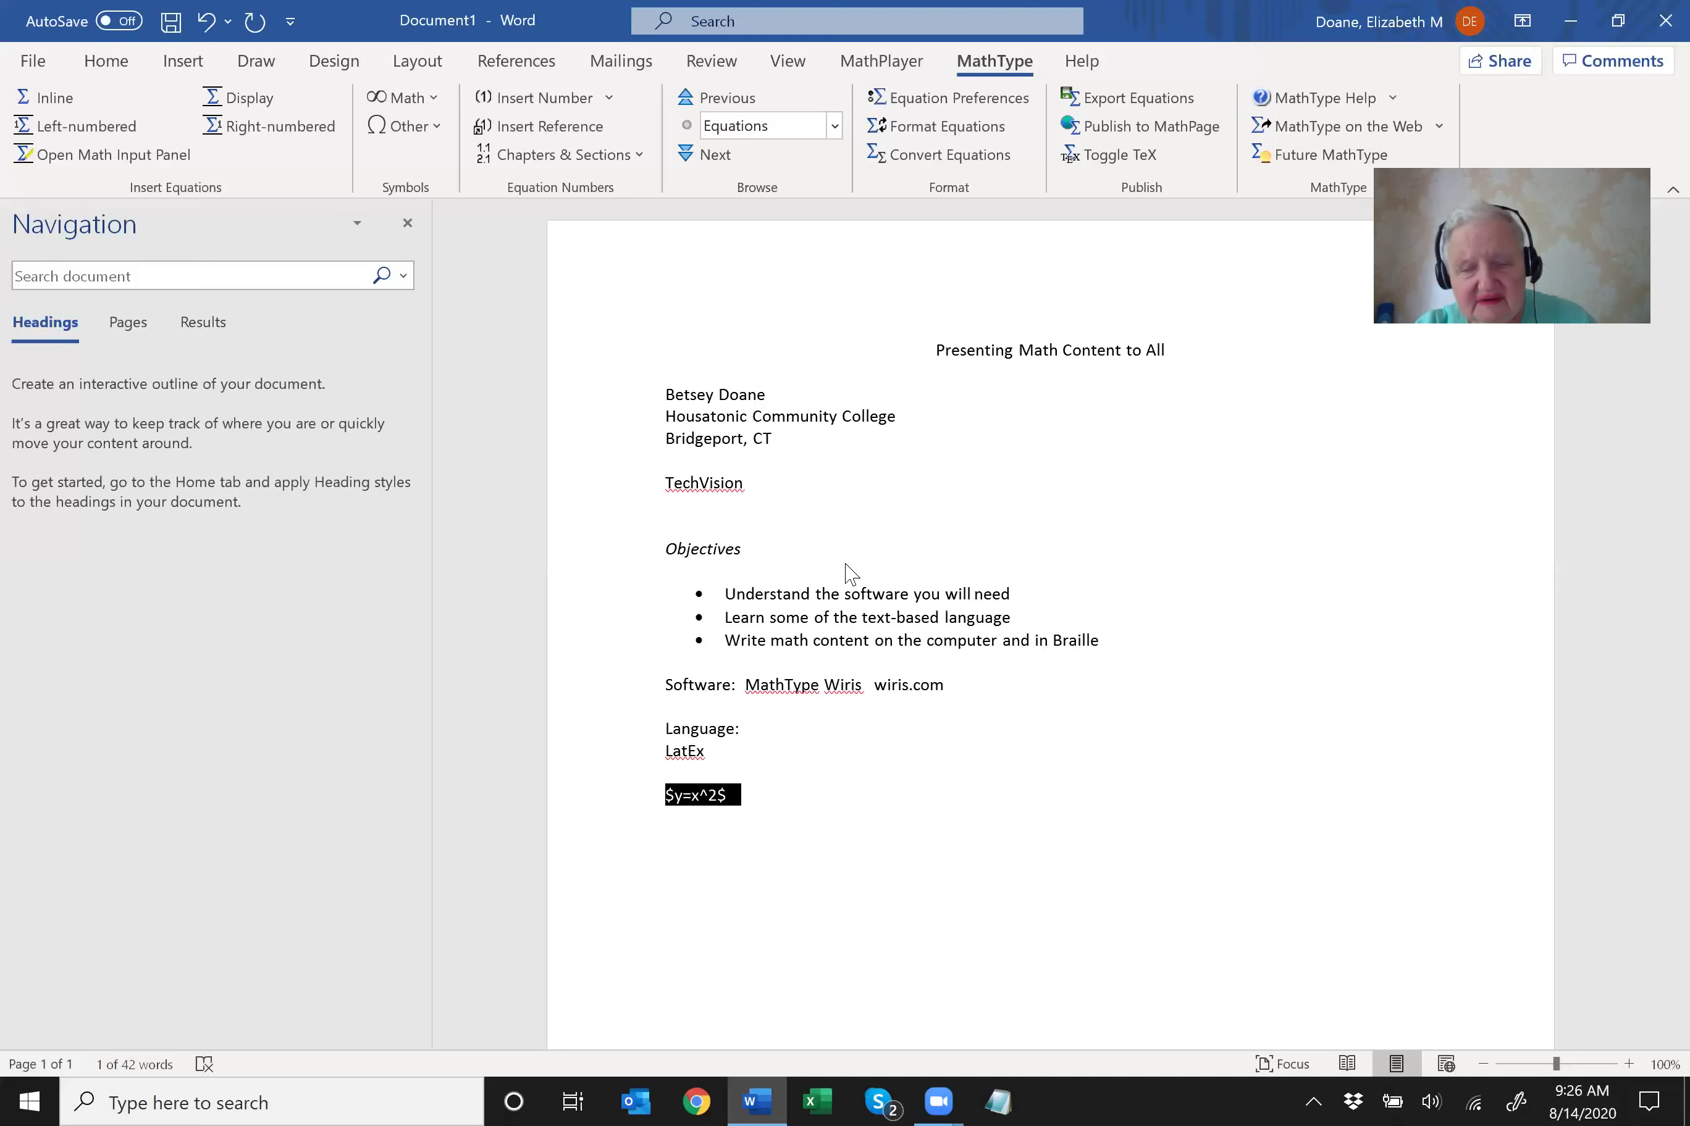
key("alt+backslash")
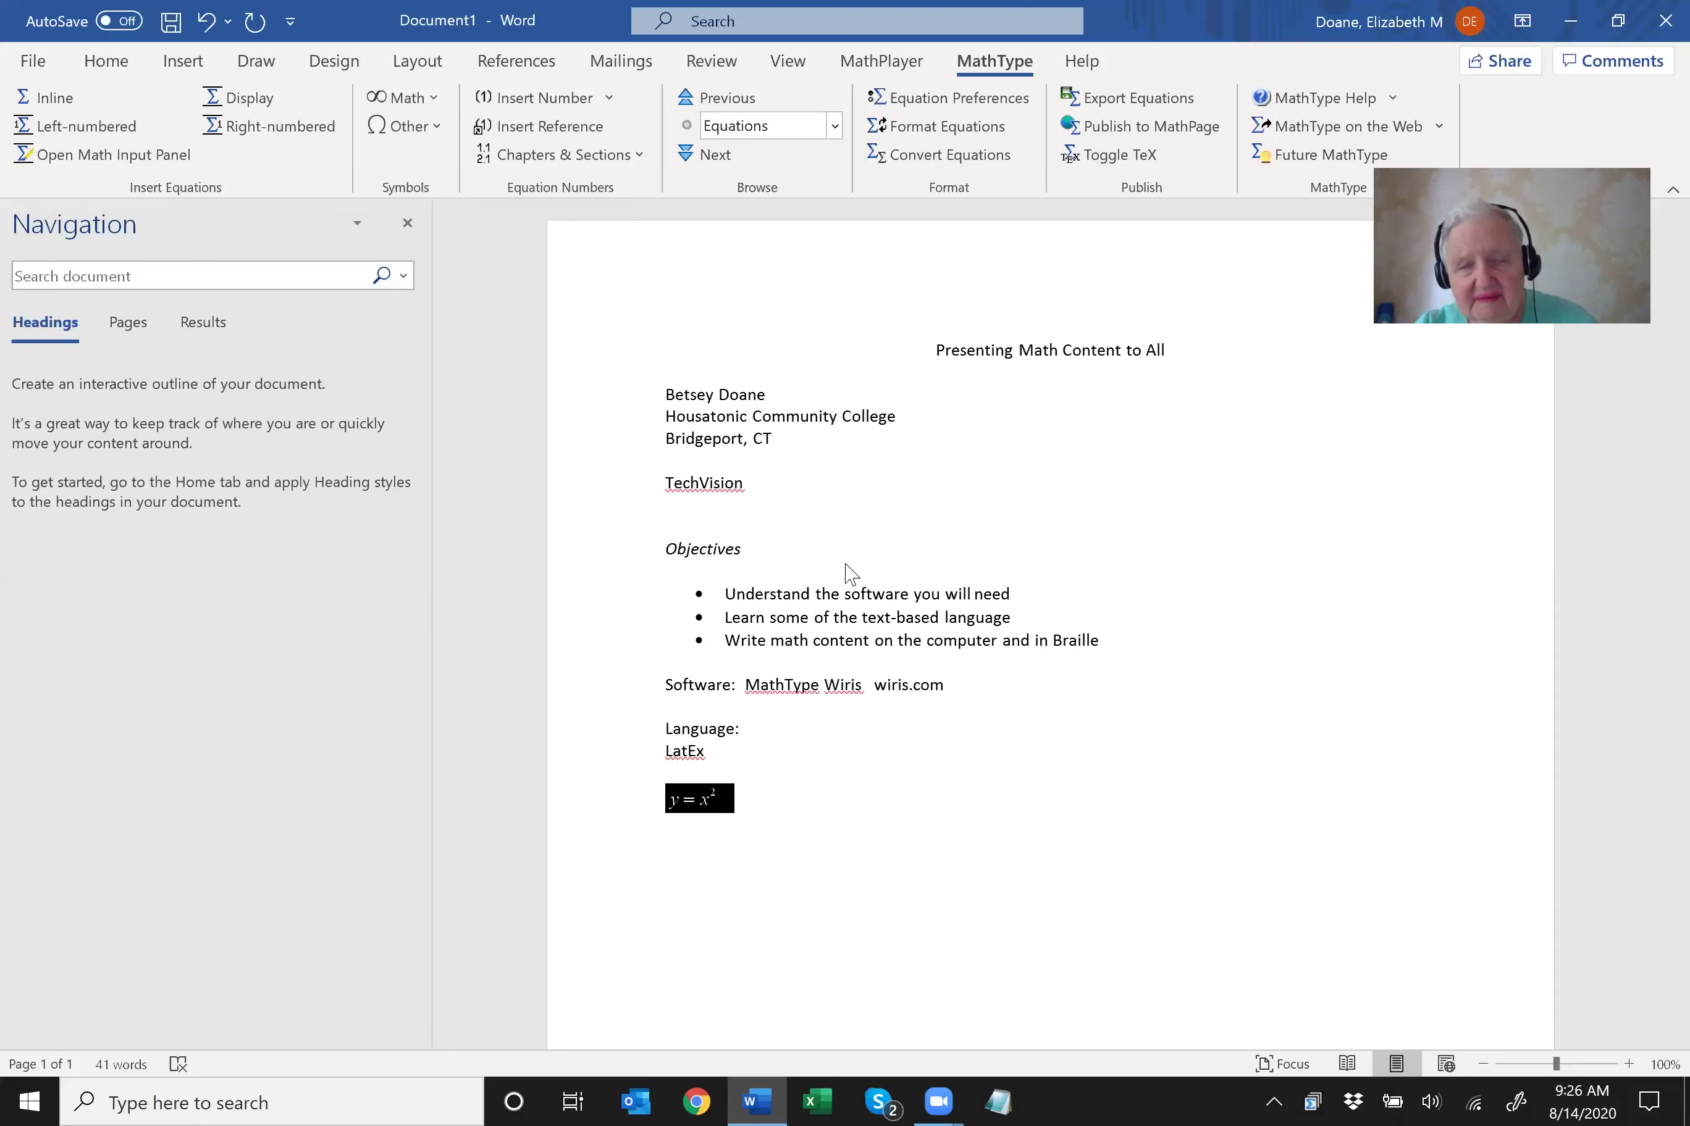
key("Down")
key("Down")
key("Down")
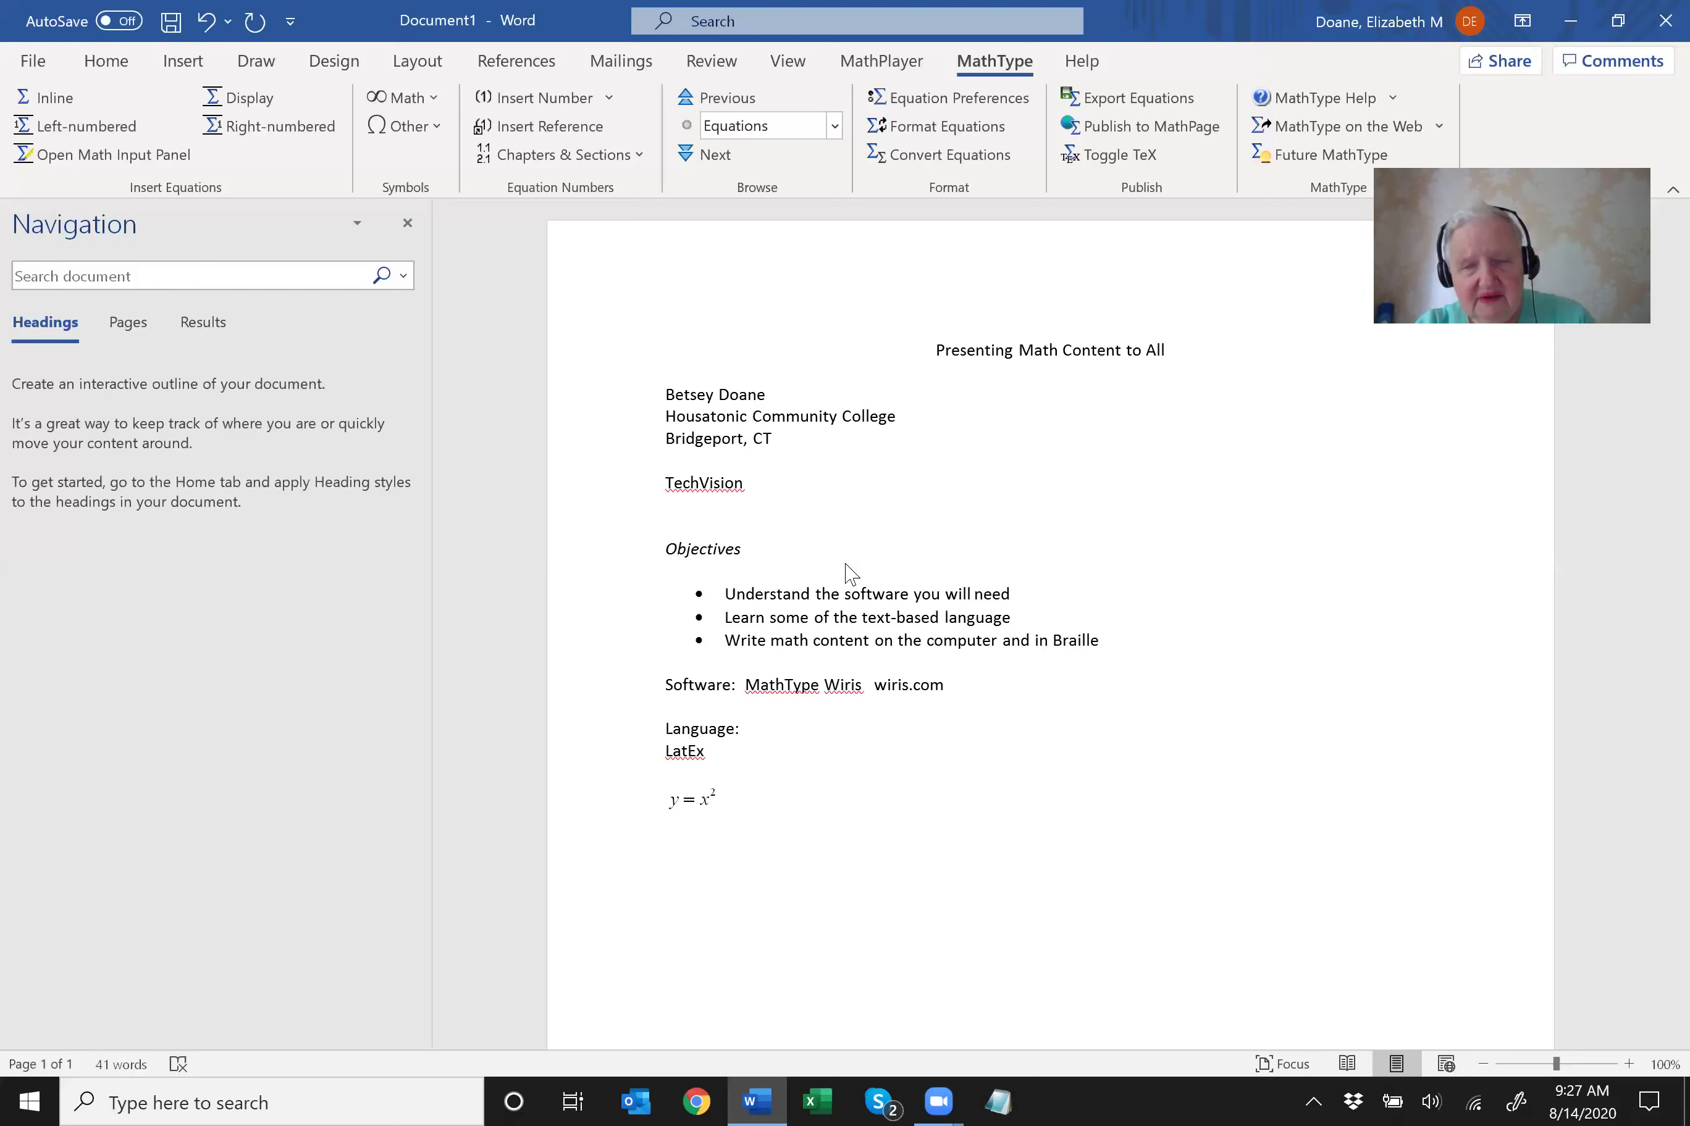
Write $\frac{x+y}{x-y}$ and render it as the fraction (x + y)/(x − y), then start a new line.
type("$\\frac")
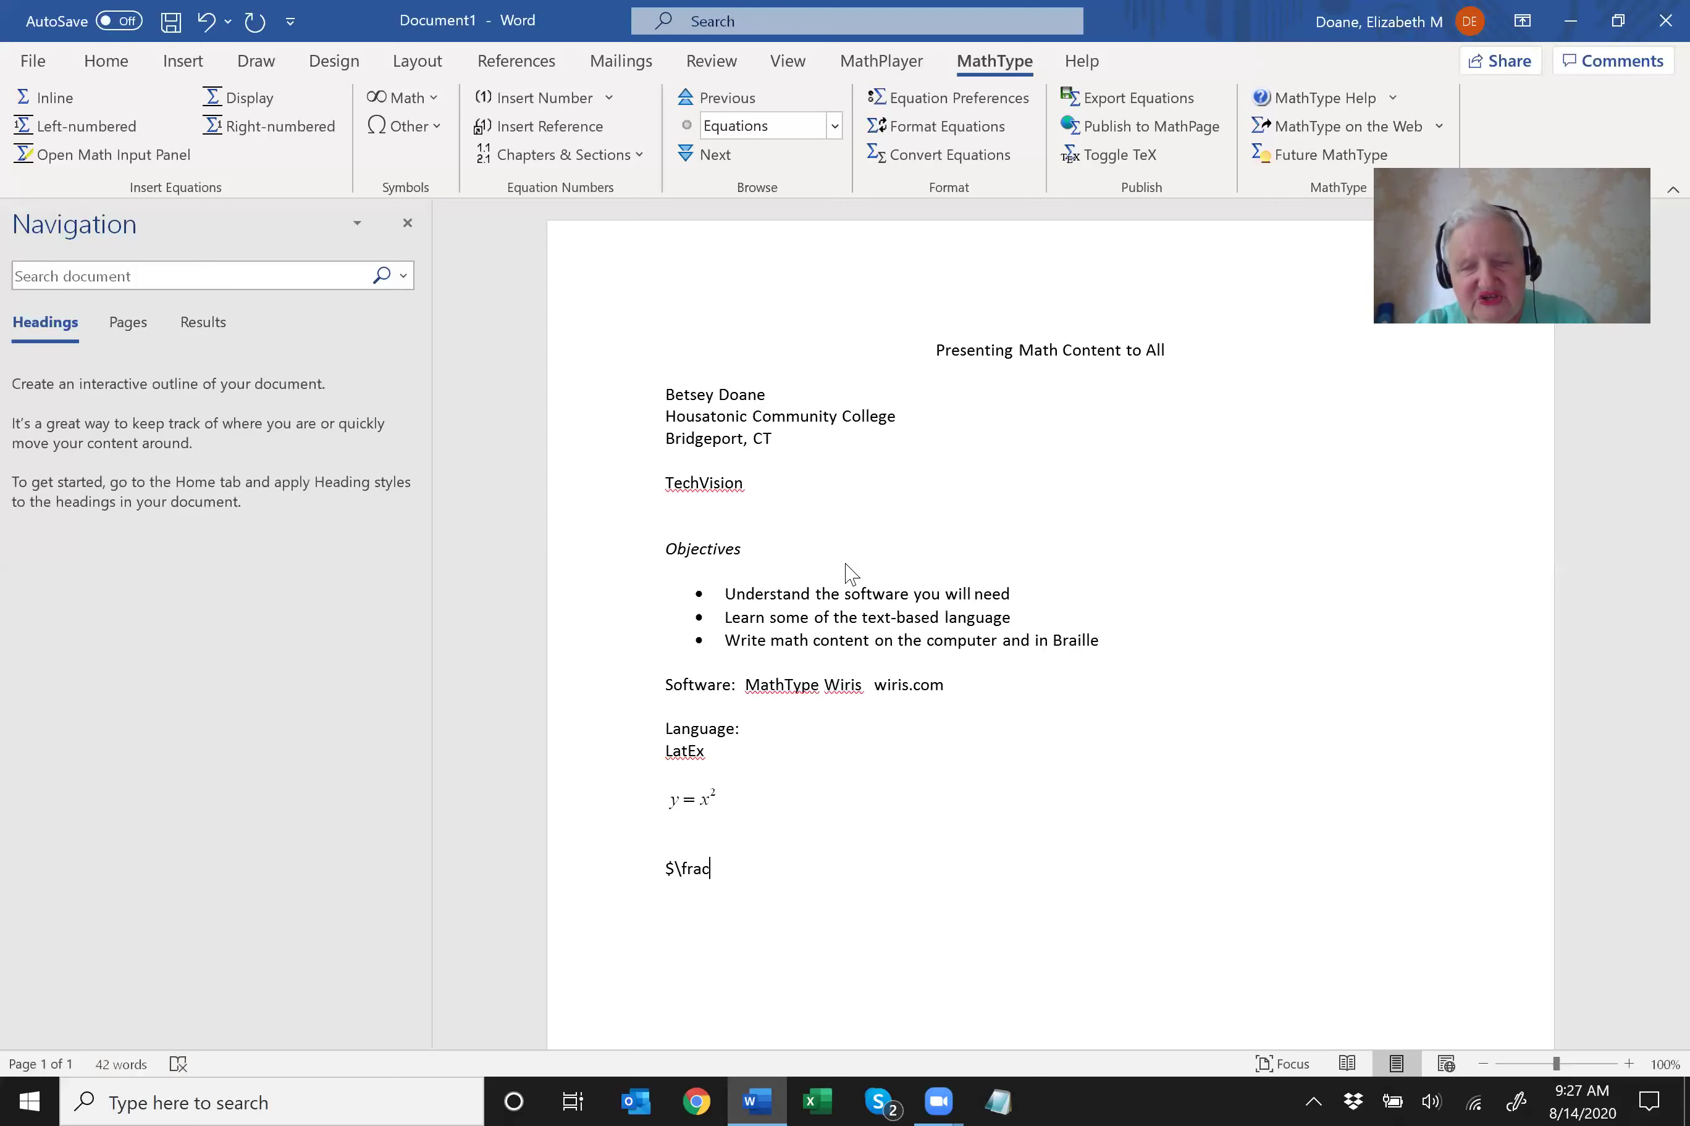
type("{x+y")
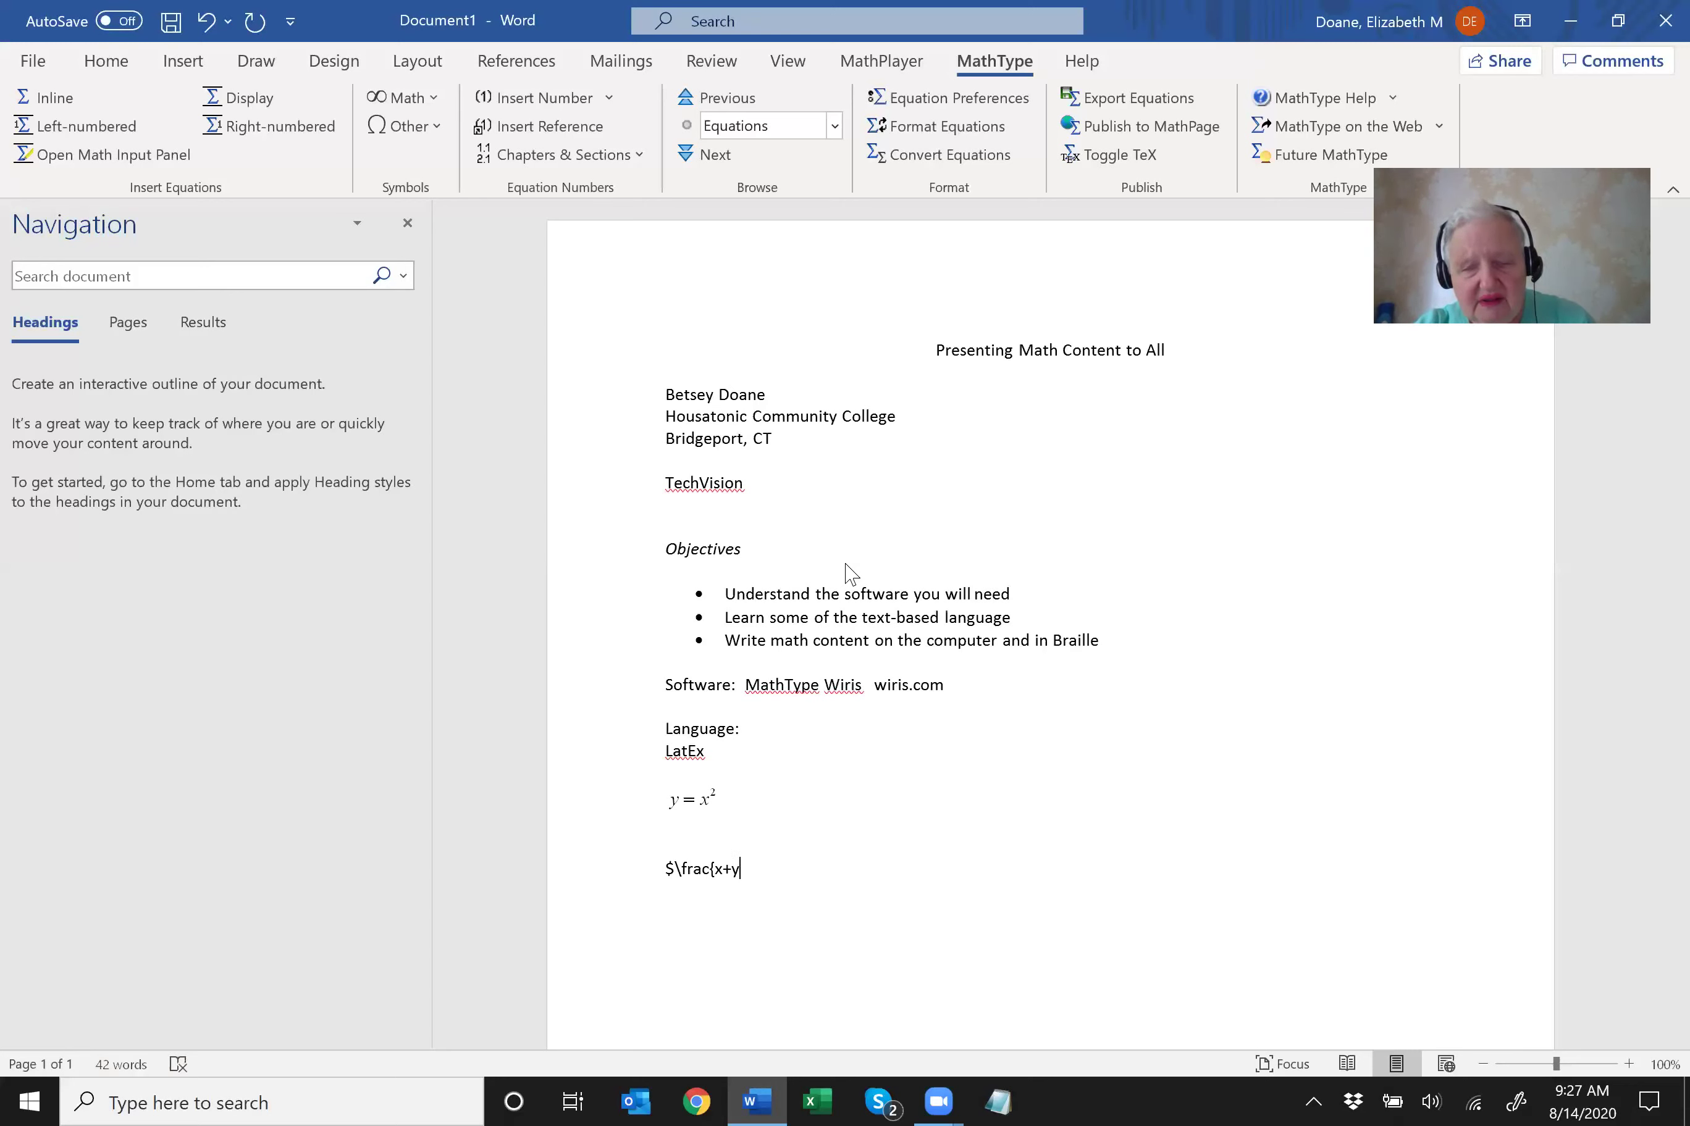
type("}")
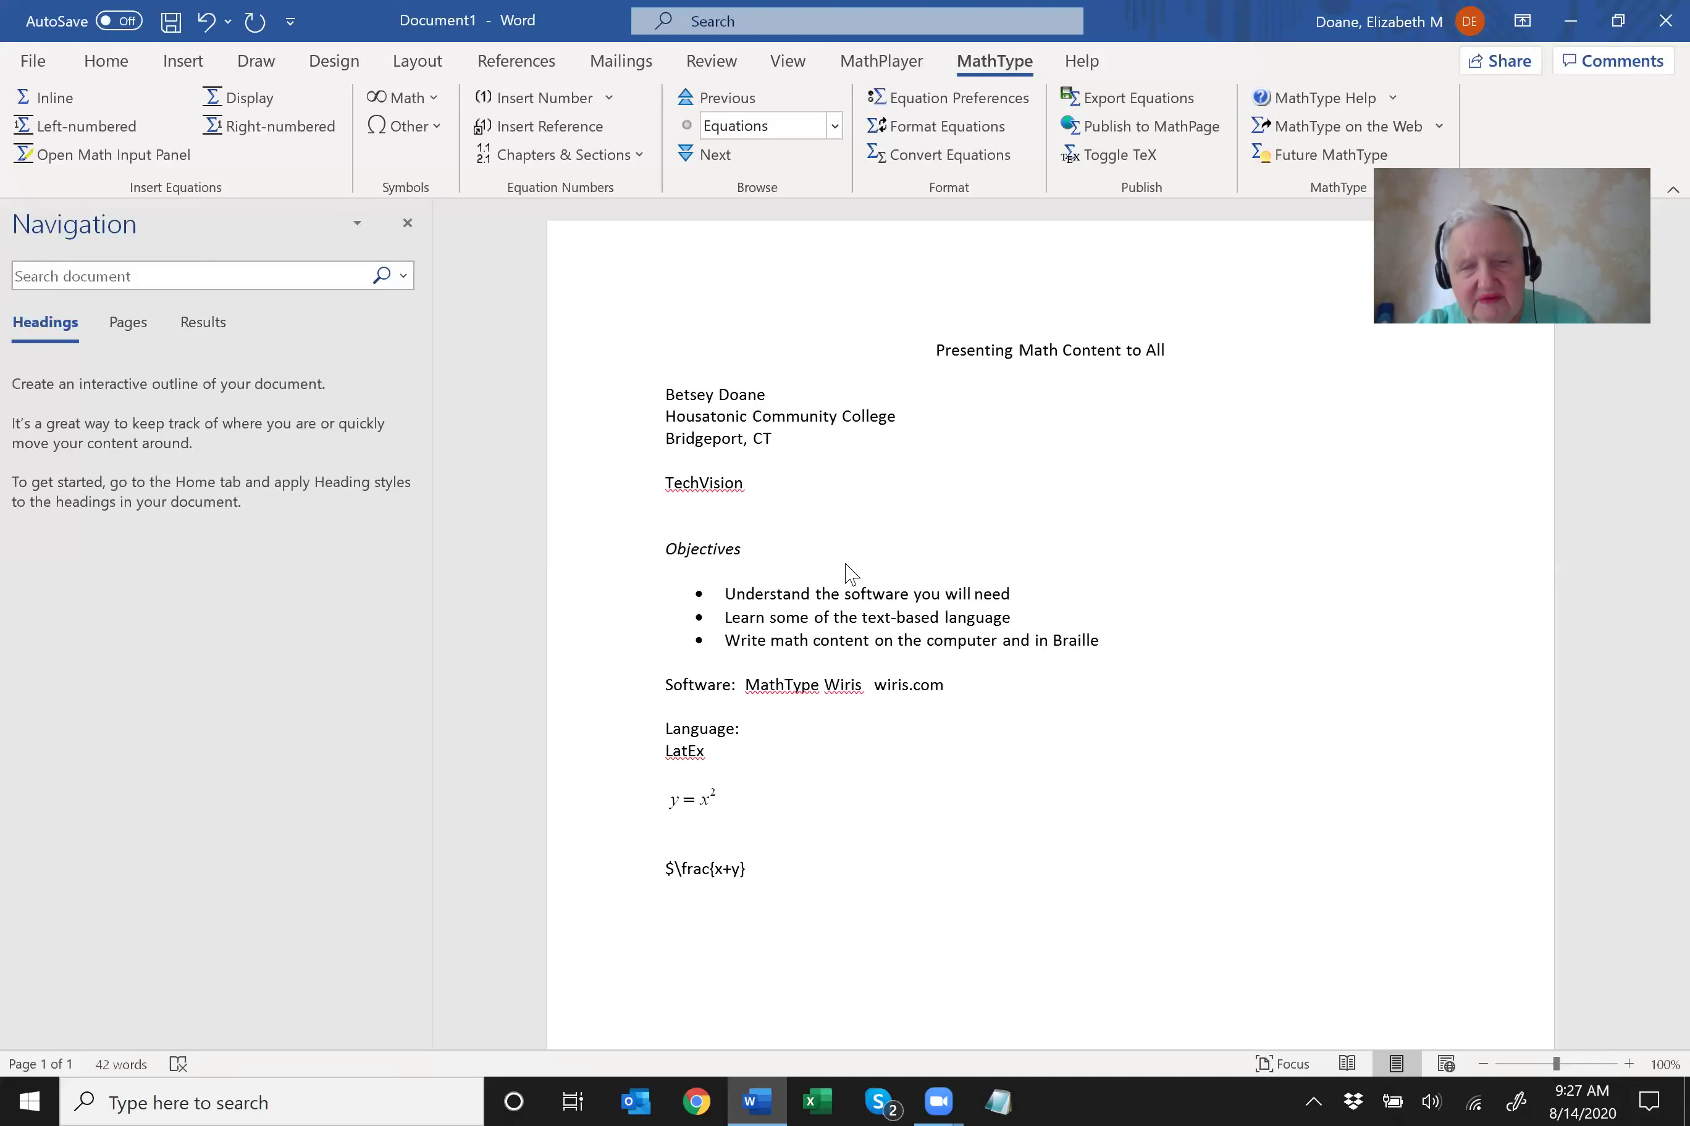
type("{x-y}$")
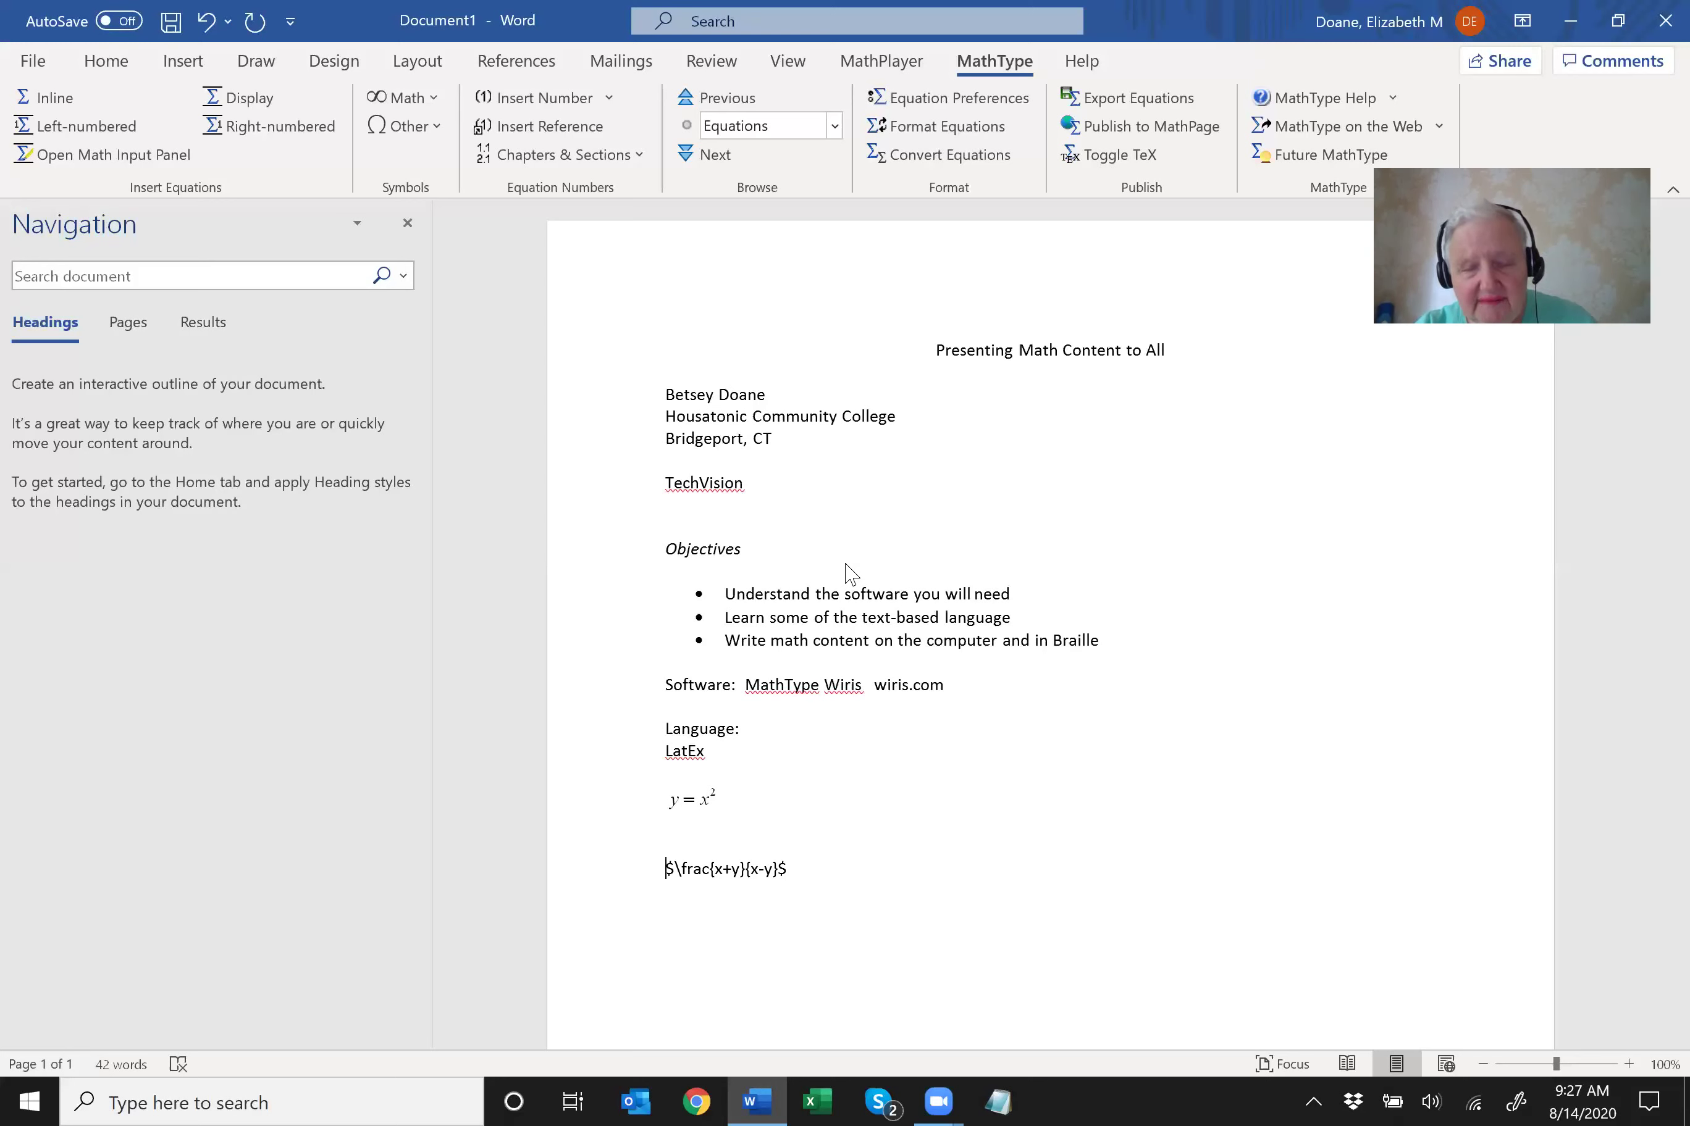
key("shift+End")
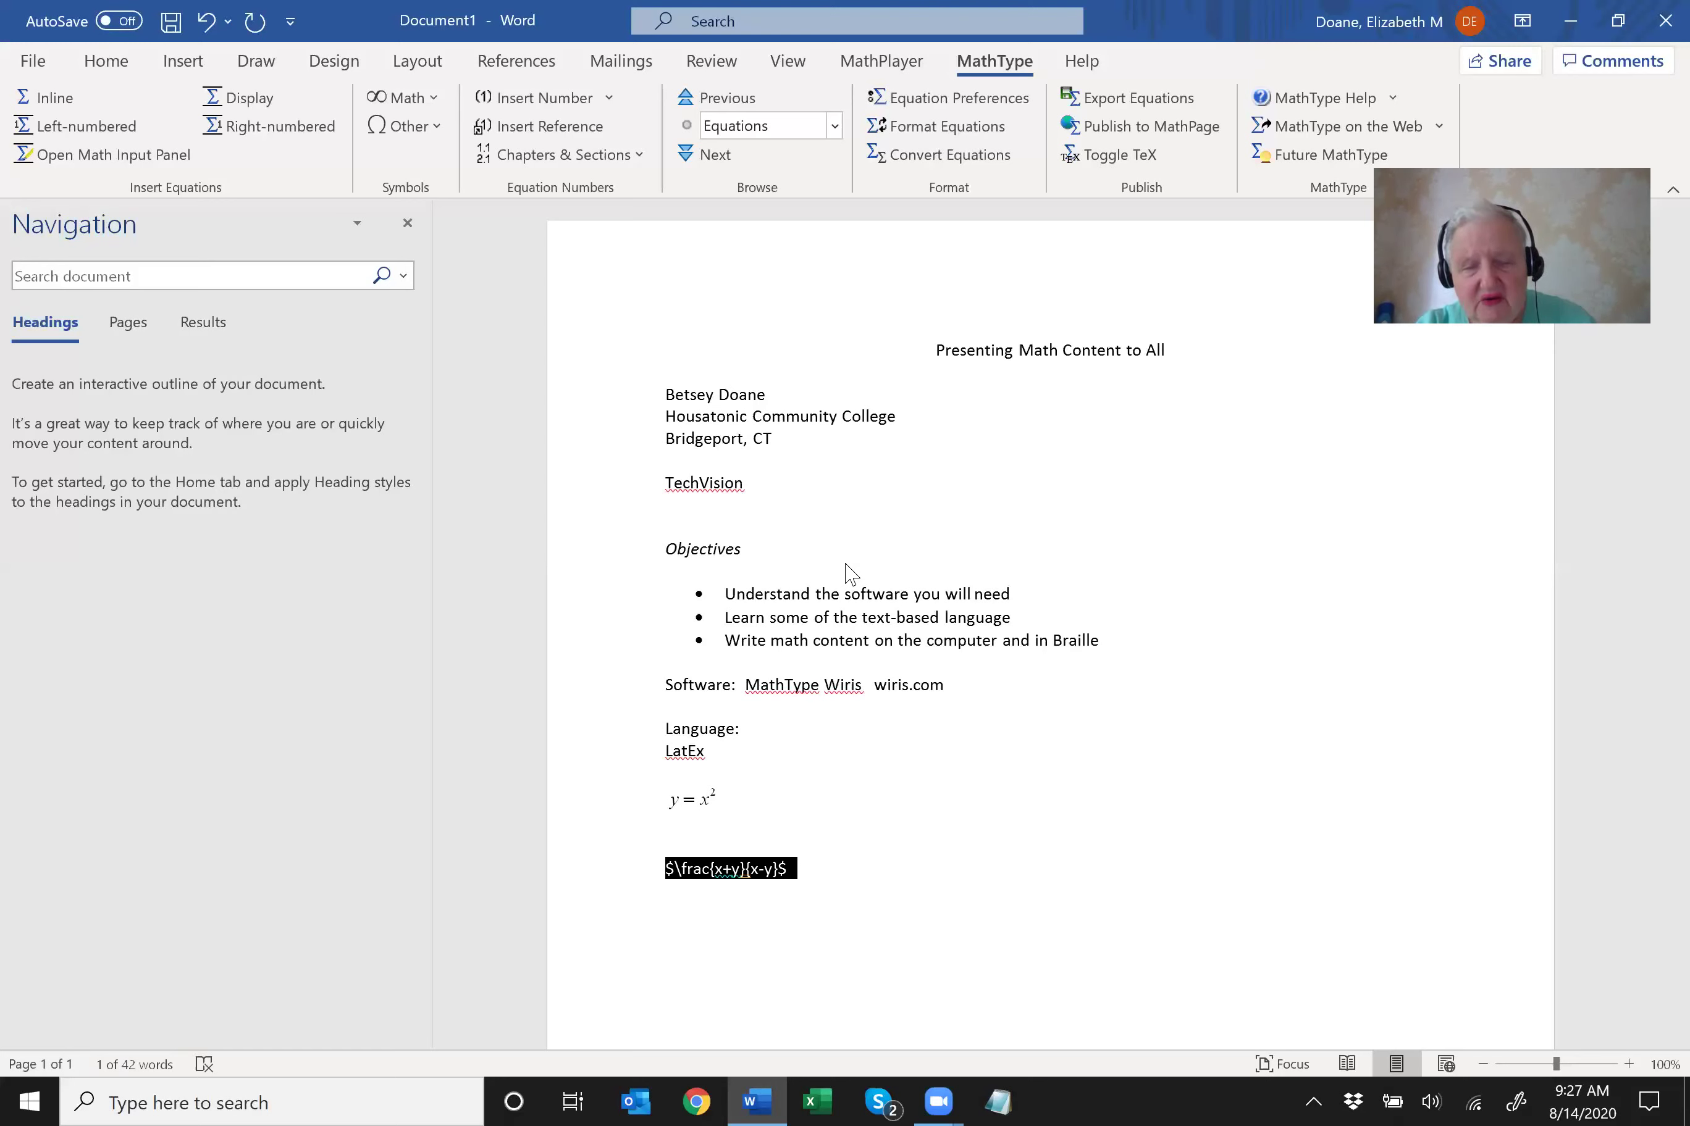
key("alt+backslash")
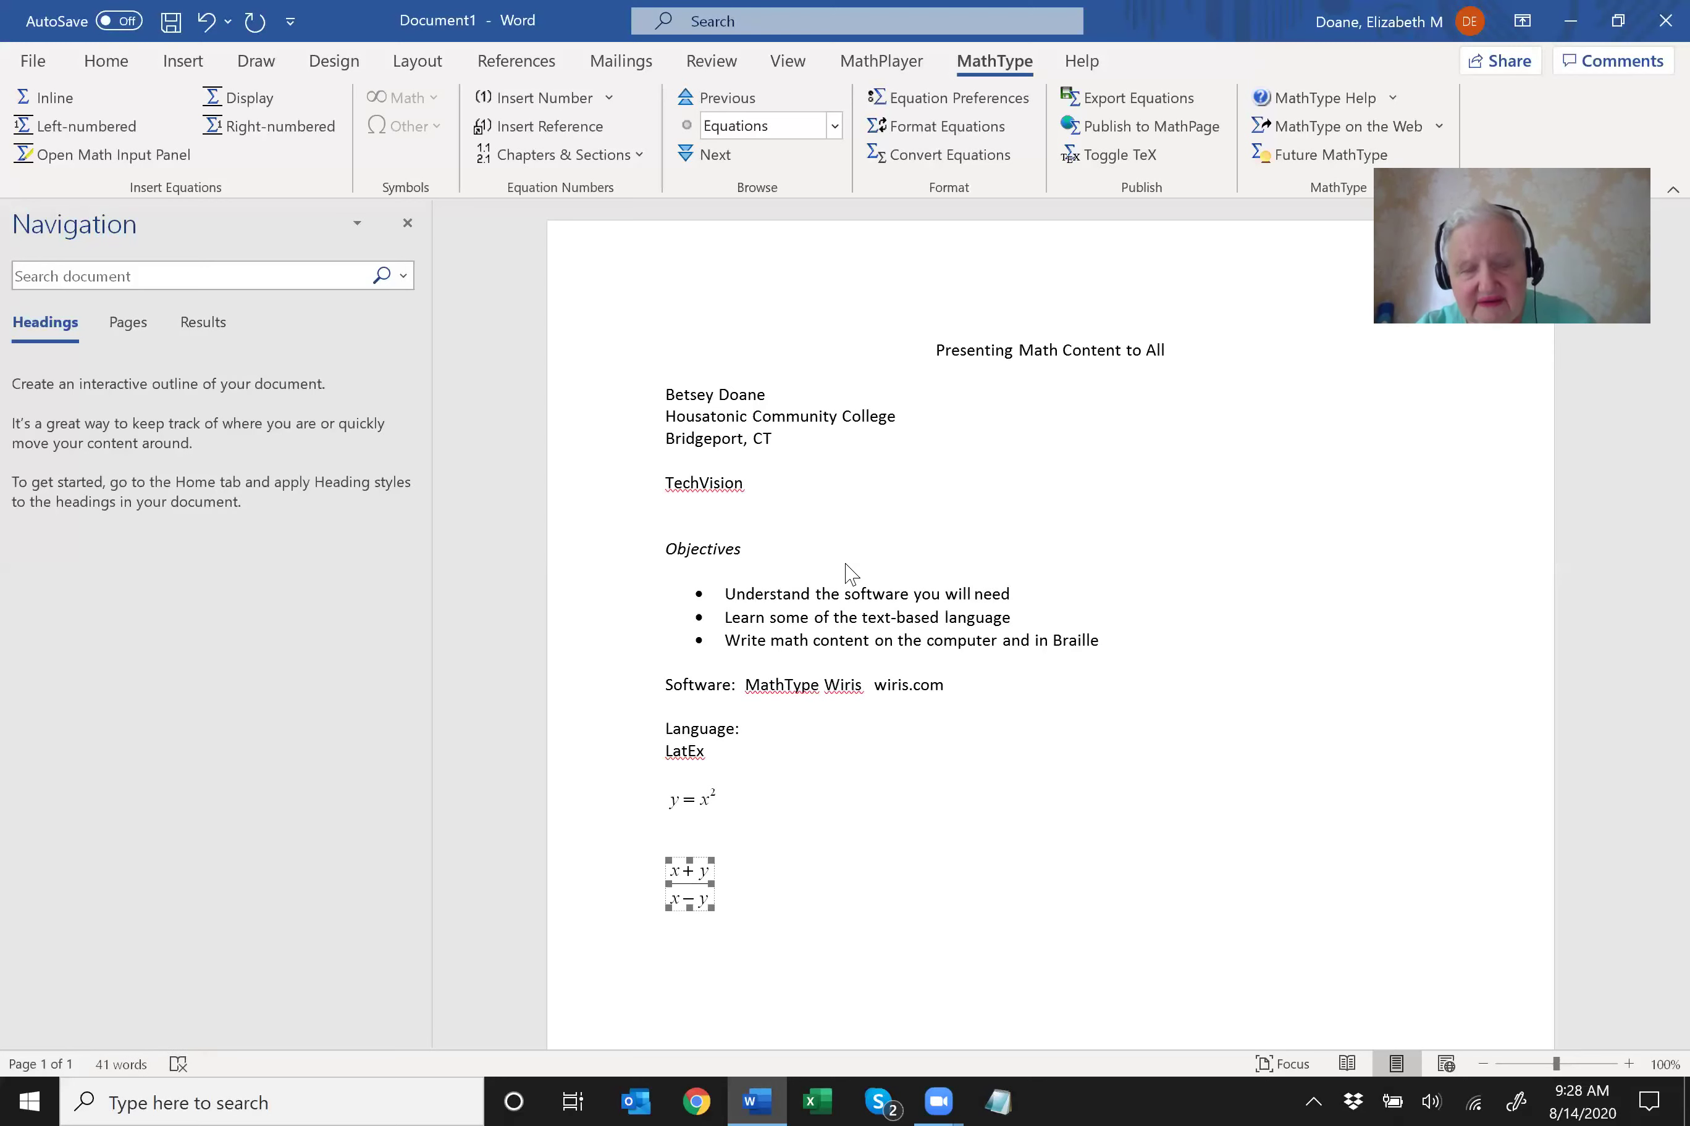
key("Up")
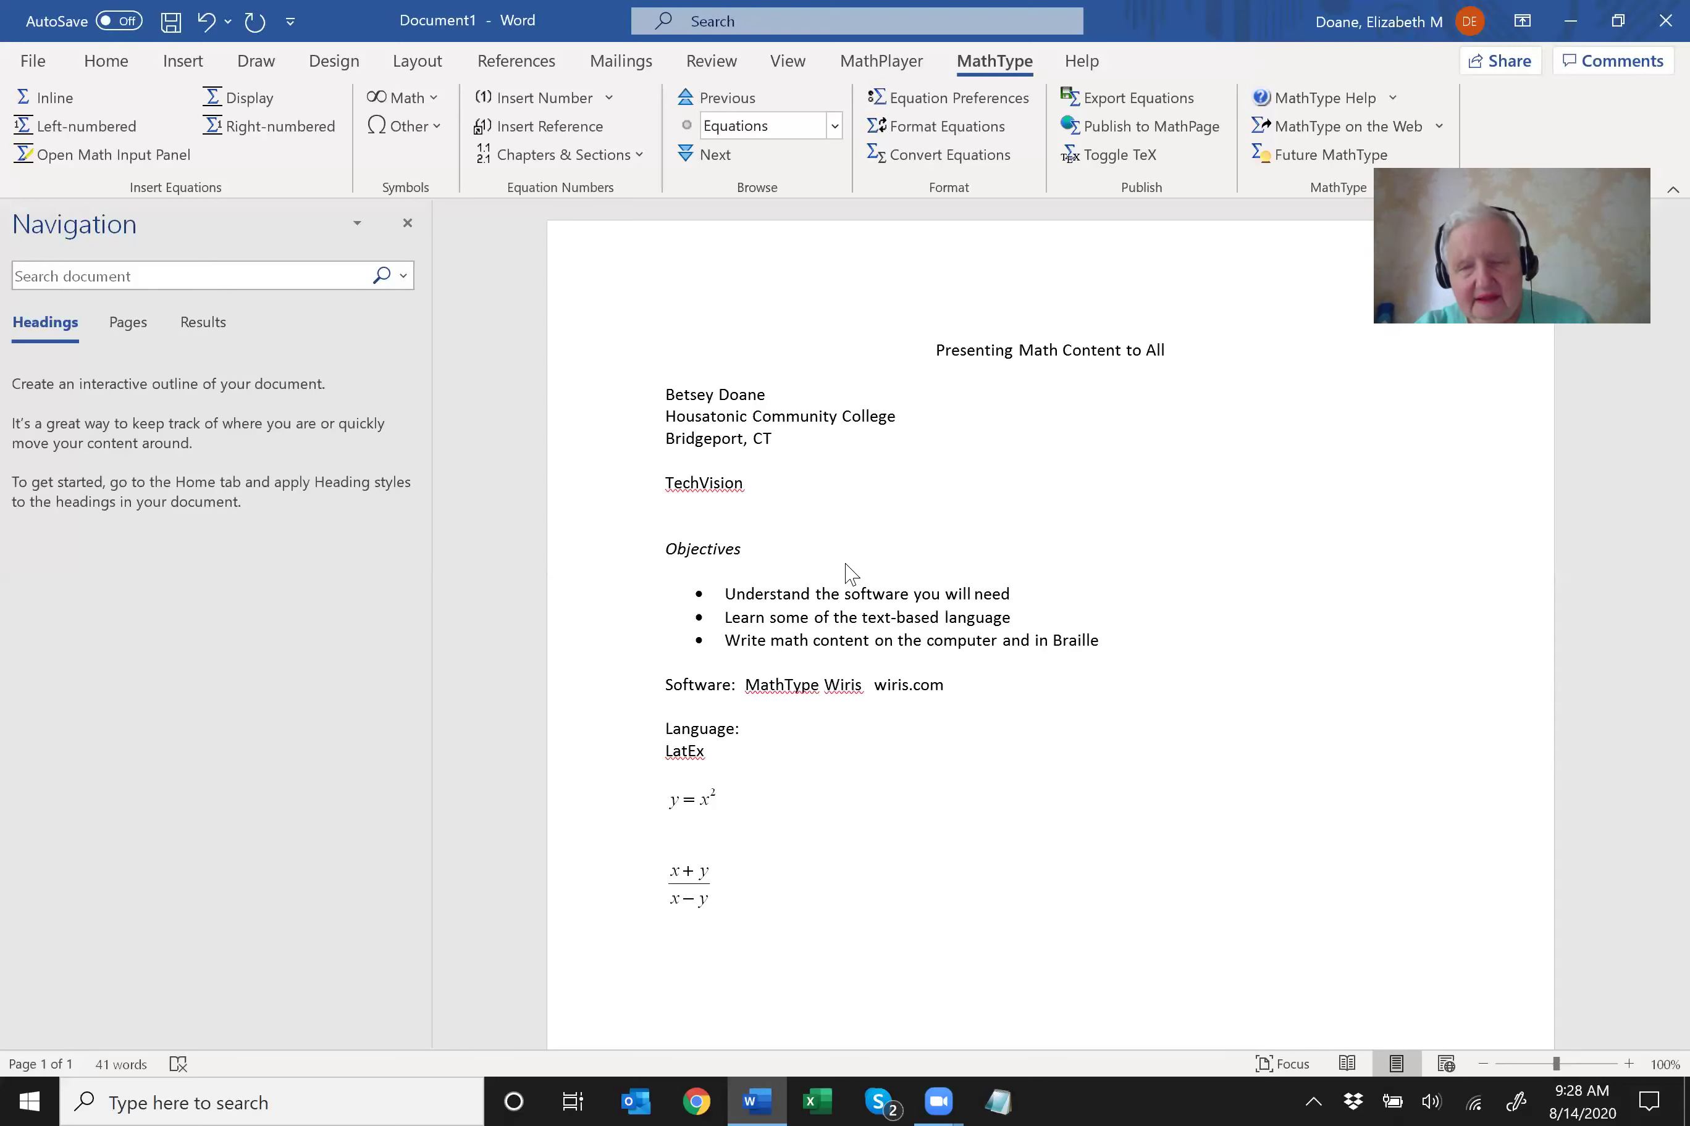
key("Return")
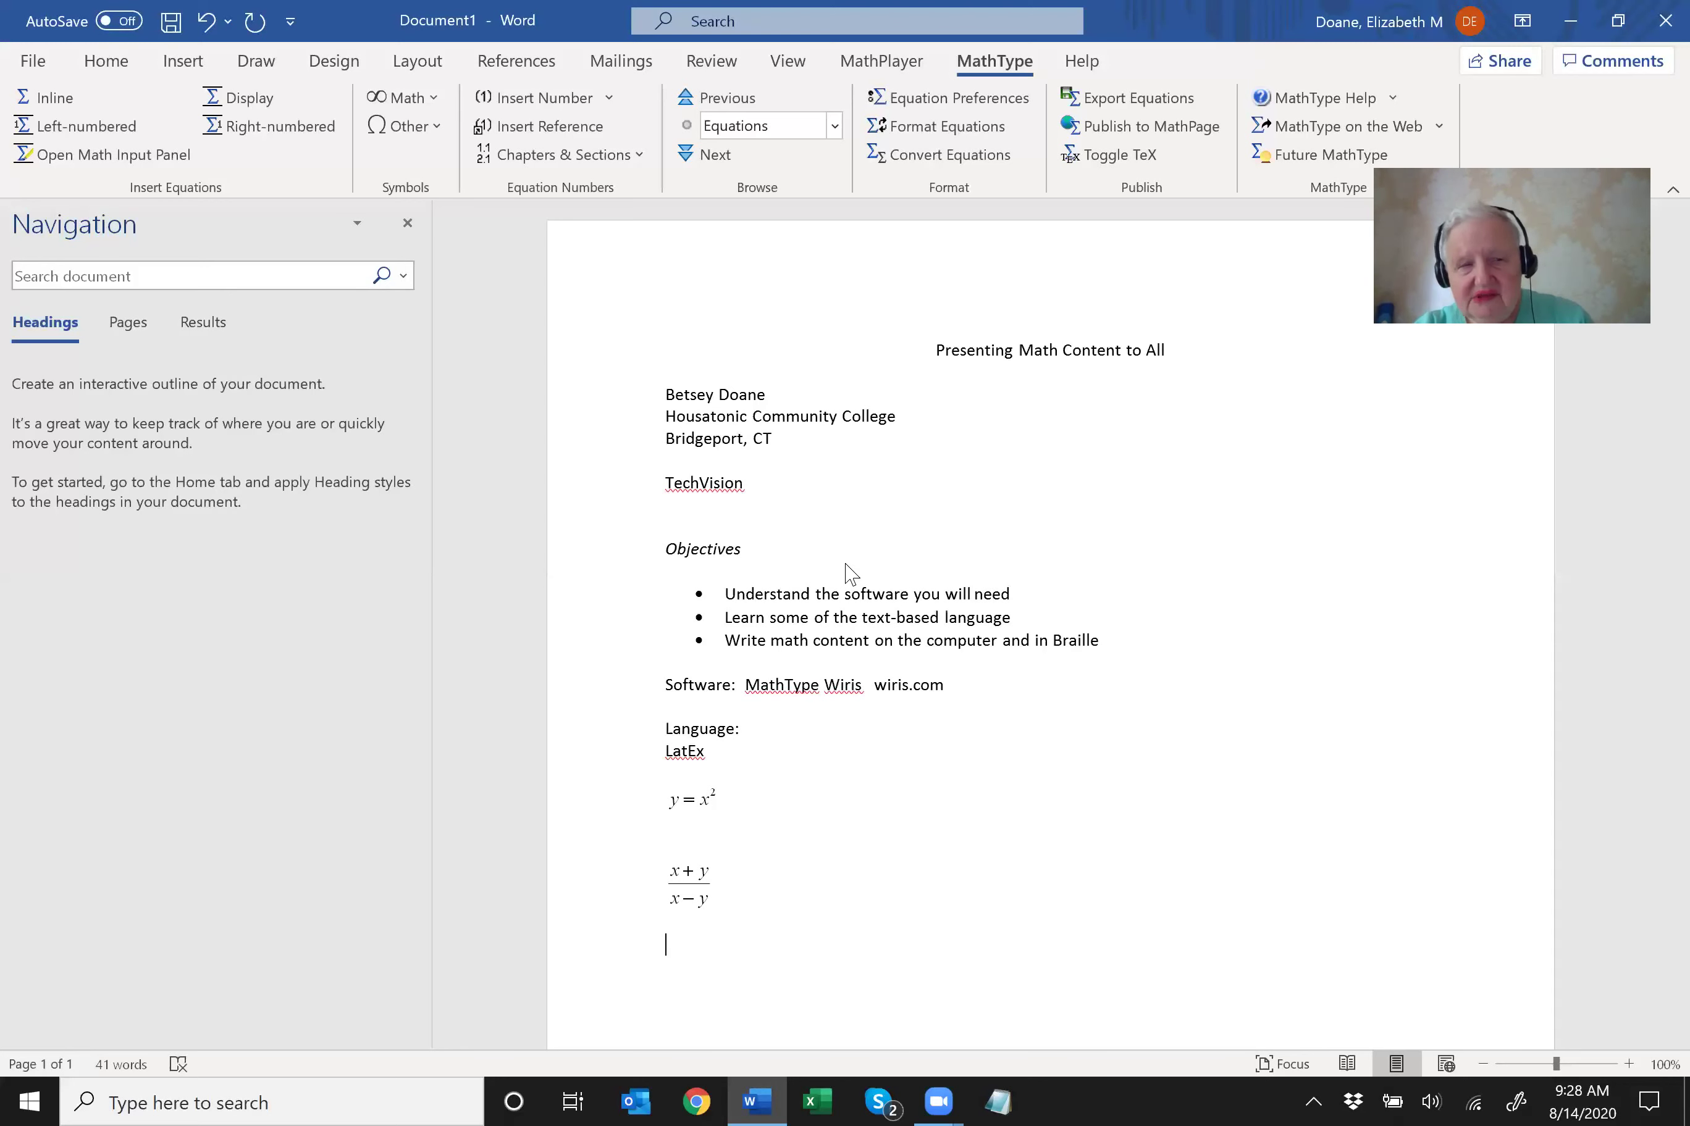
Write $\sqrt{3x+5}=4$, render it as √(3x + 5) = 4, and add a blank line below.
type("$")
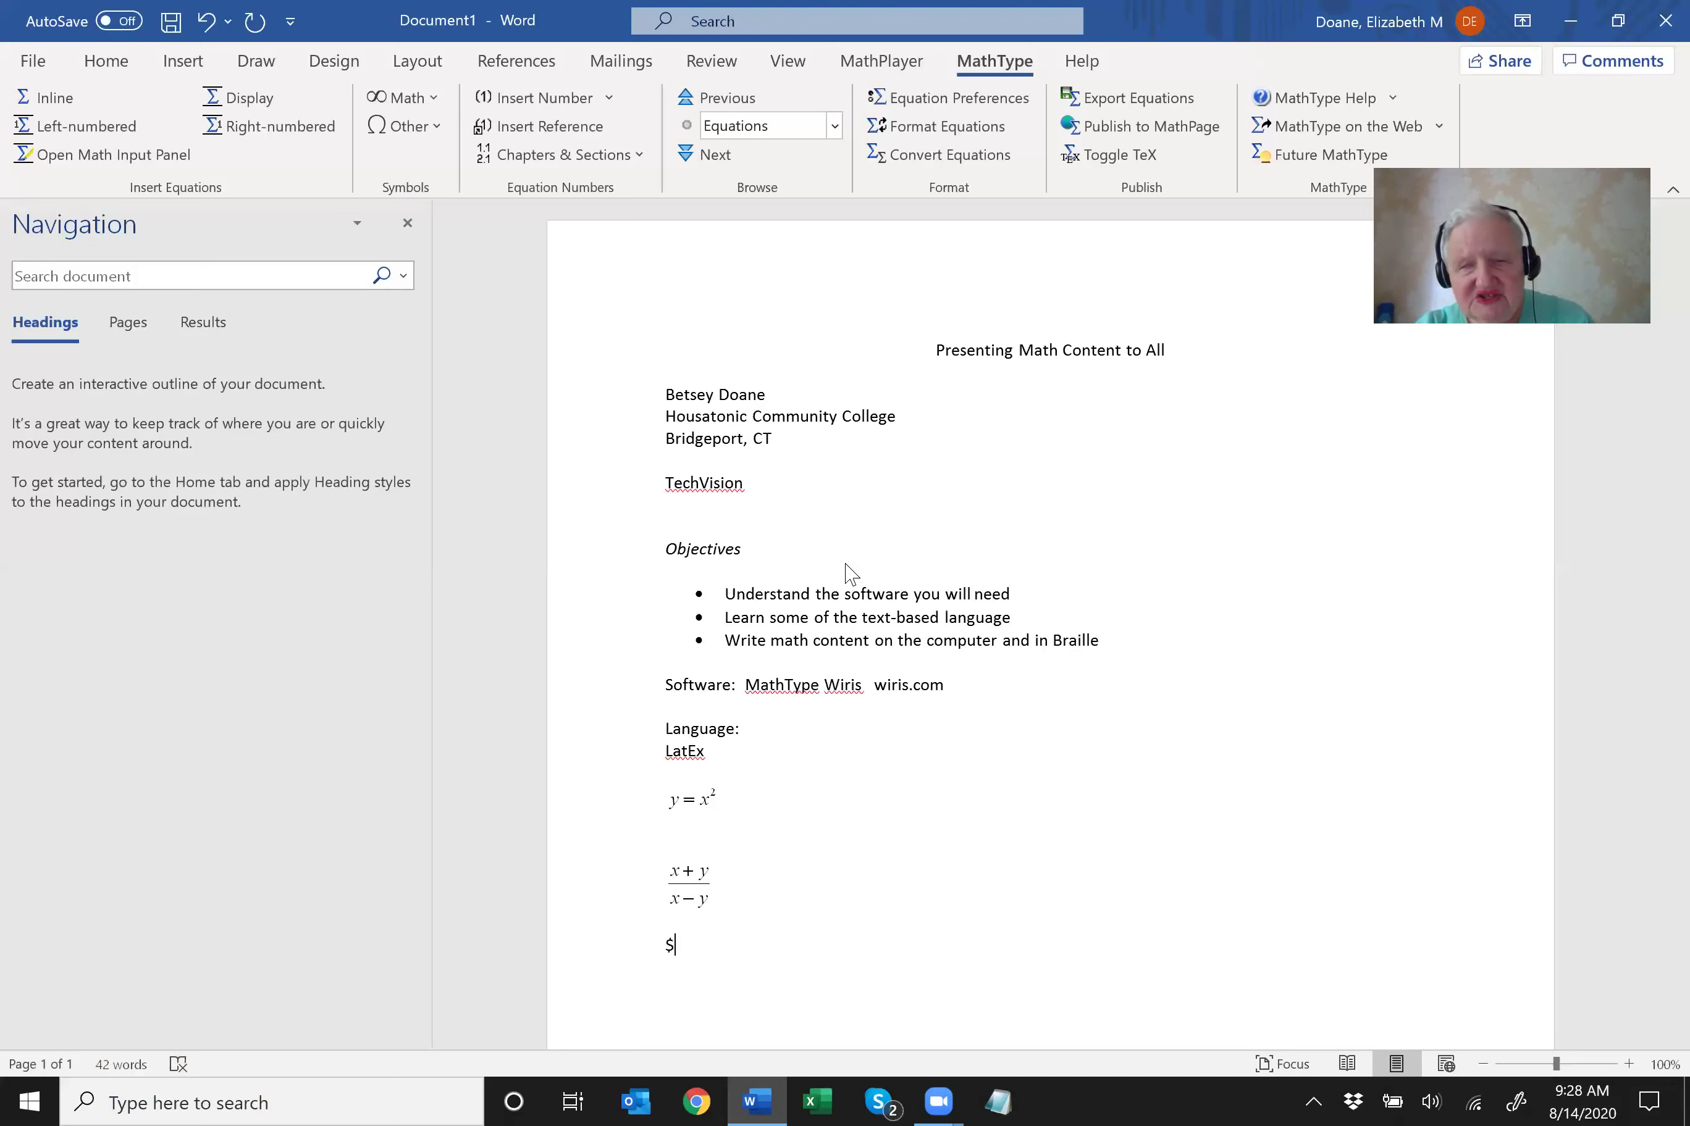
type("\\sqrt")
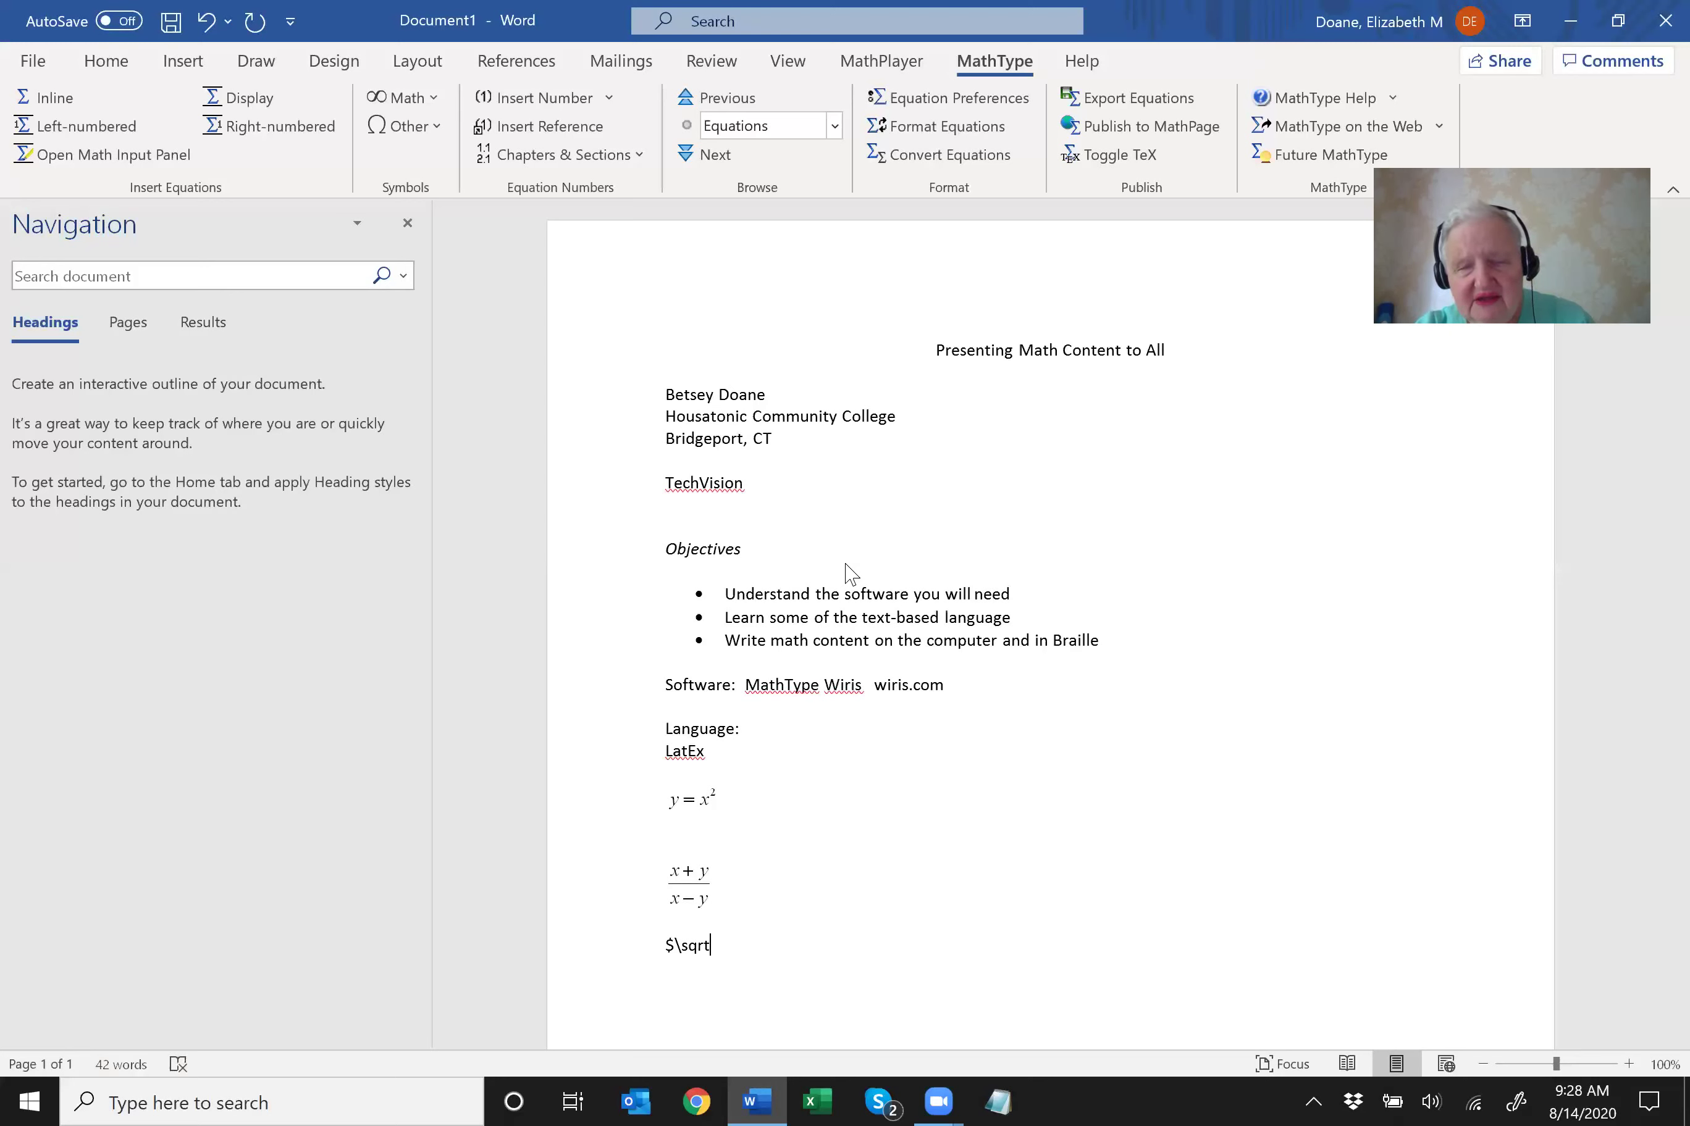
type("{3")
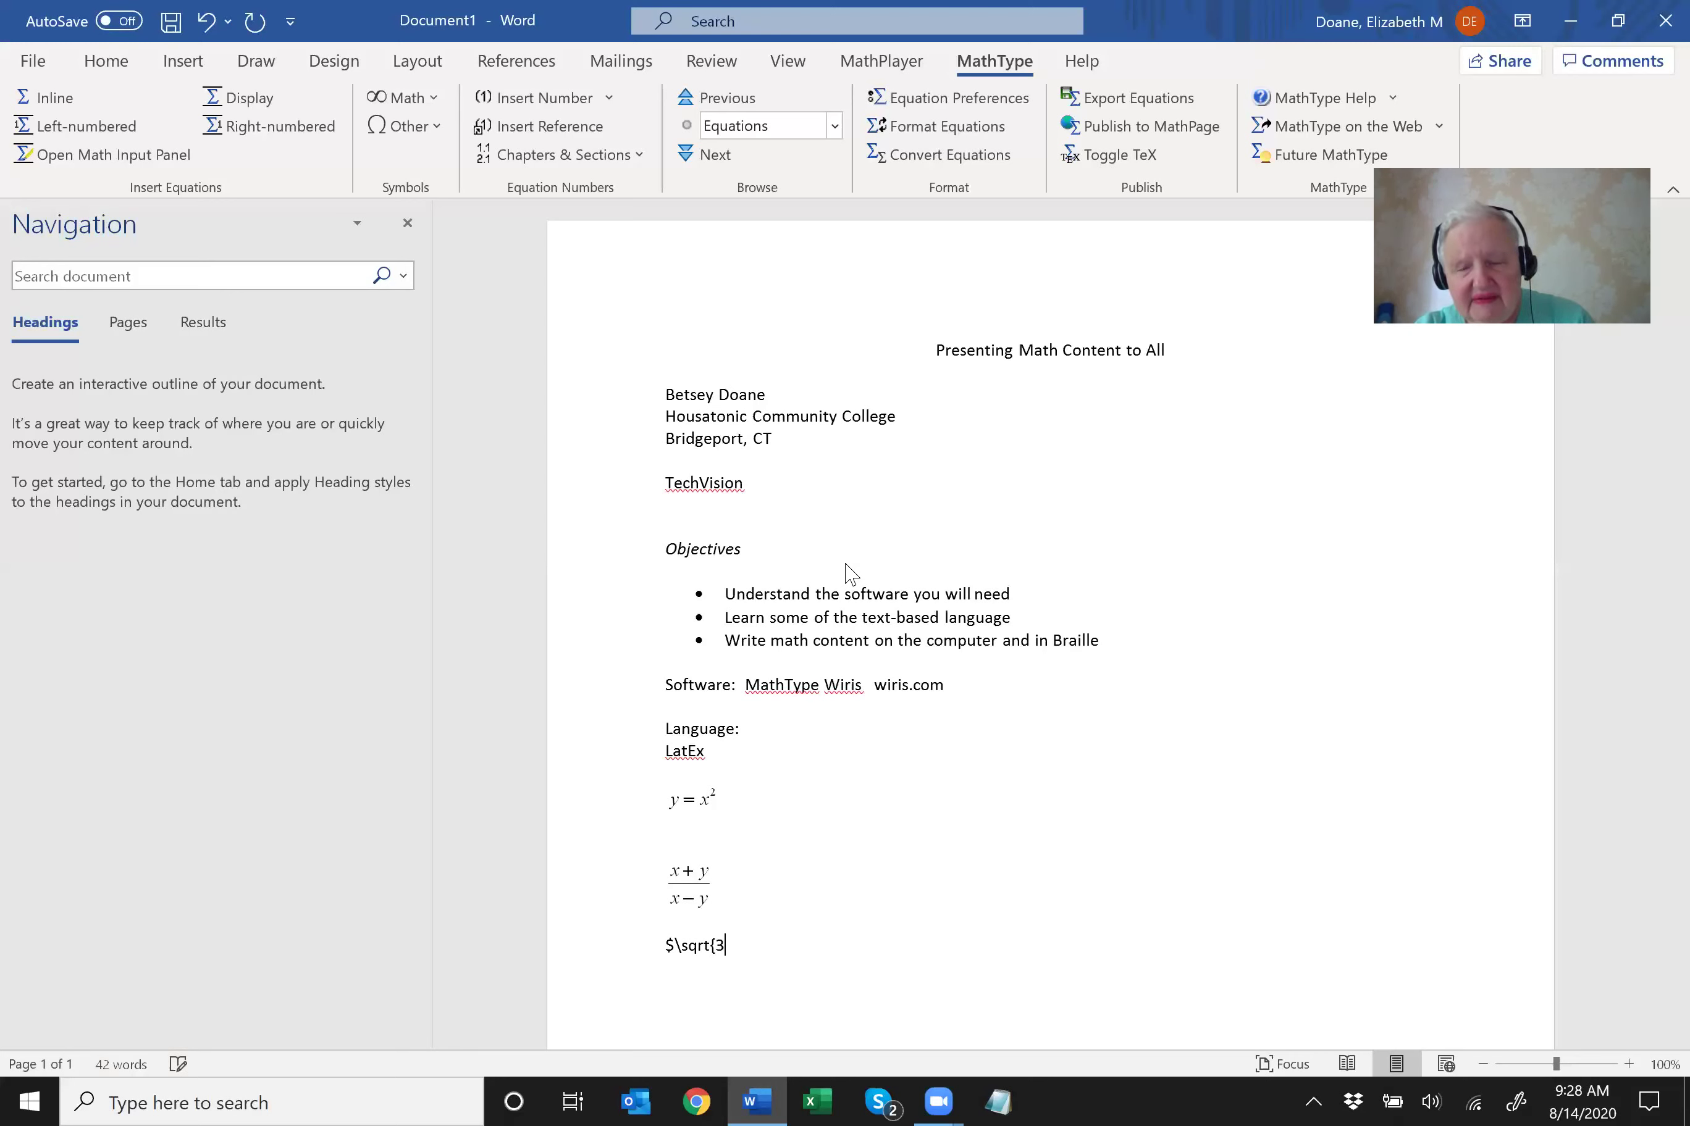
type("x+5")
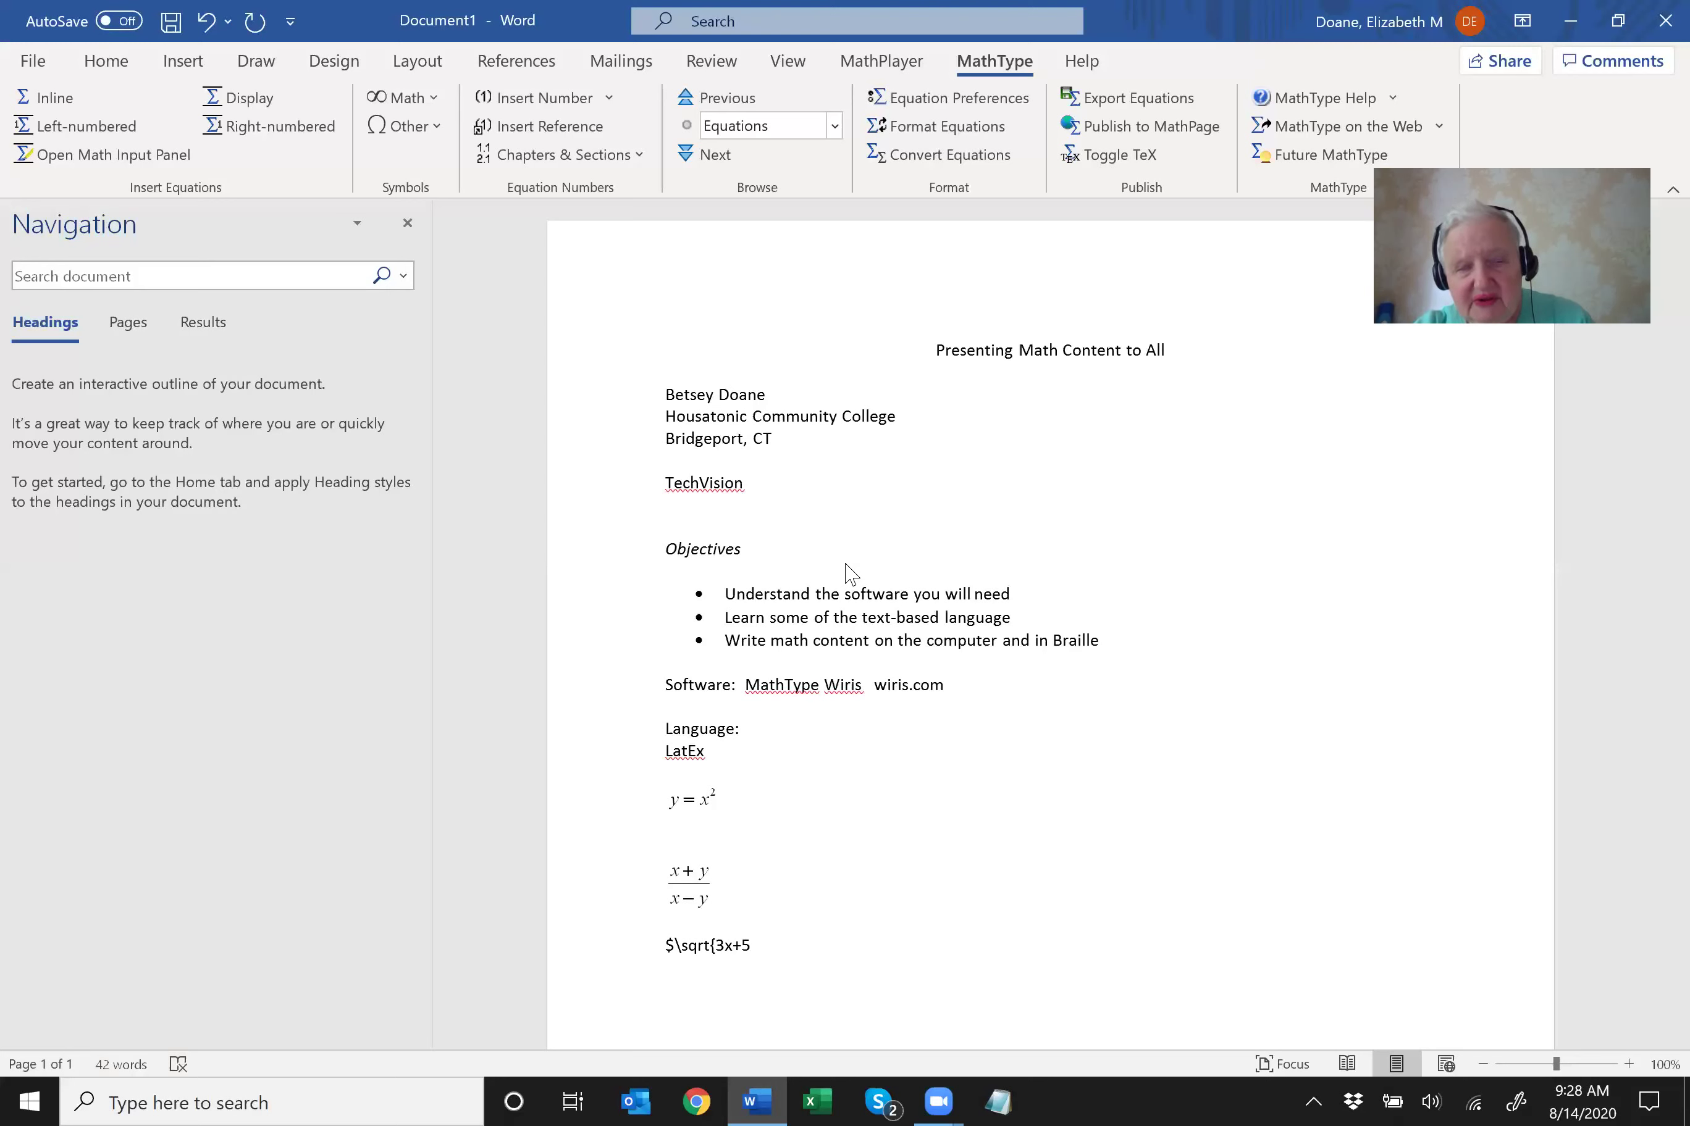
type("}")
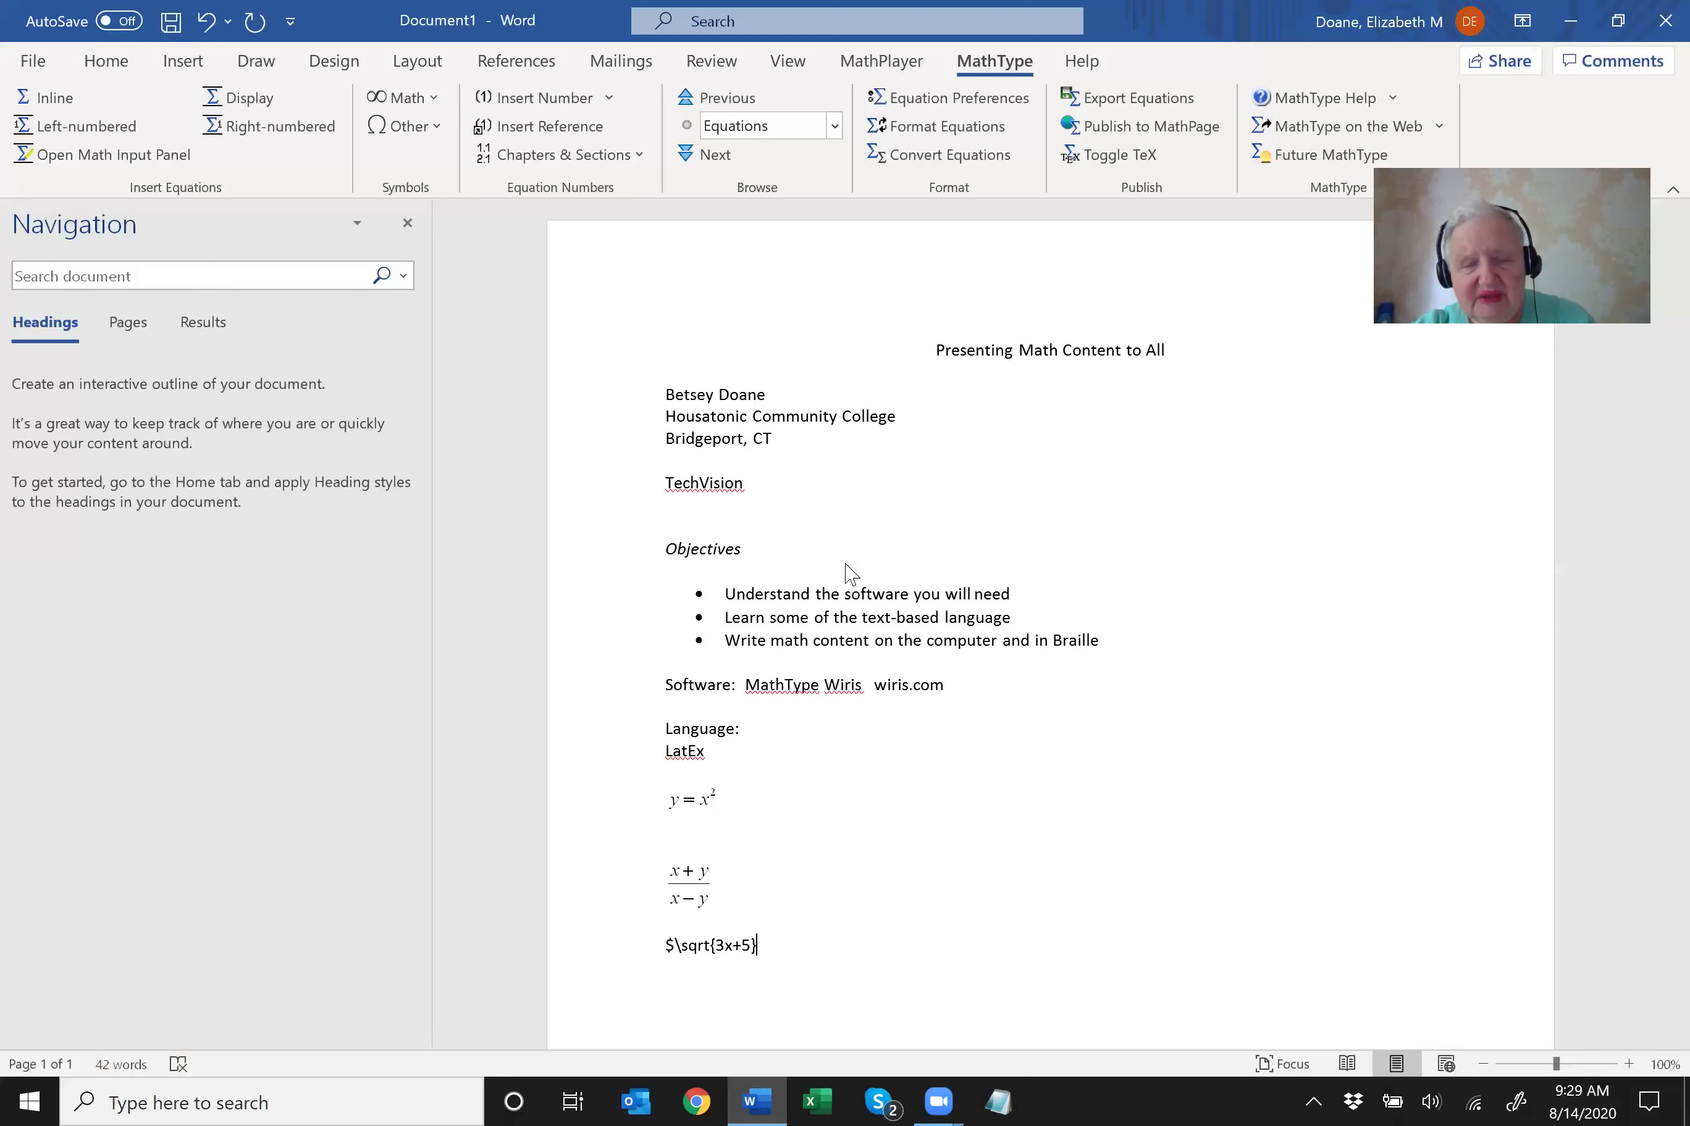
type("=")
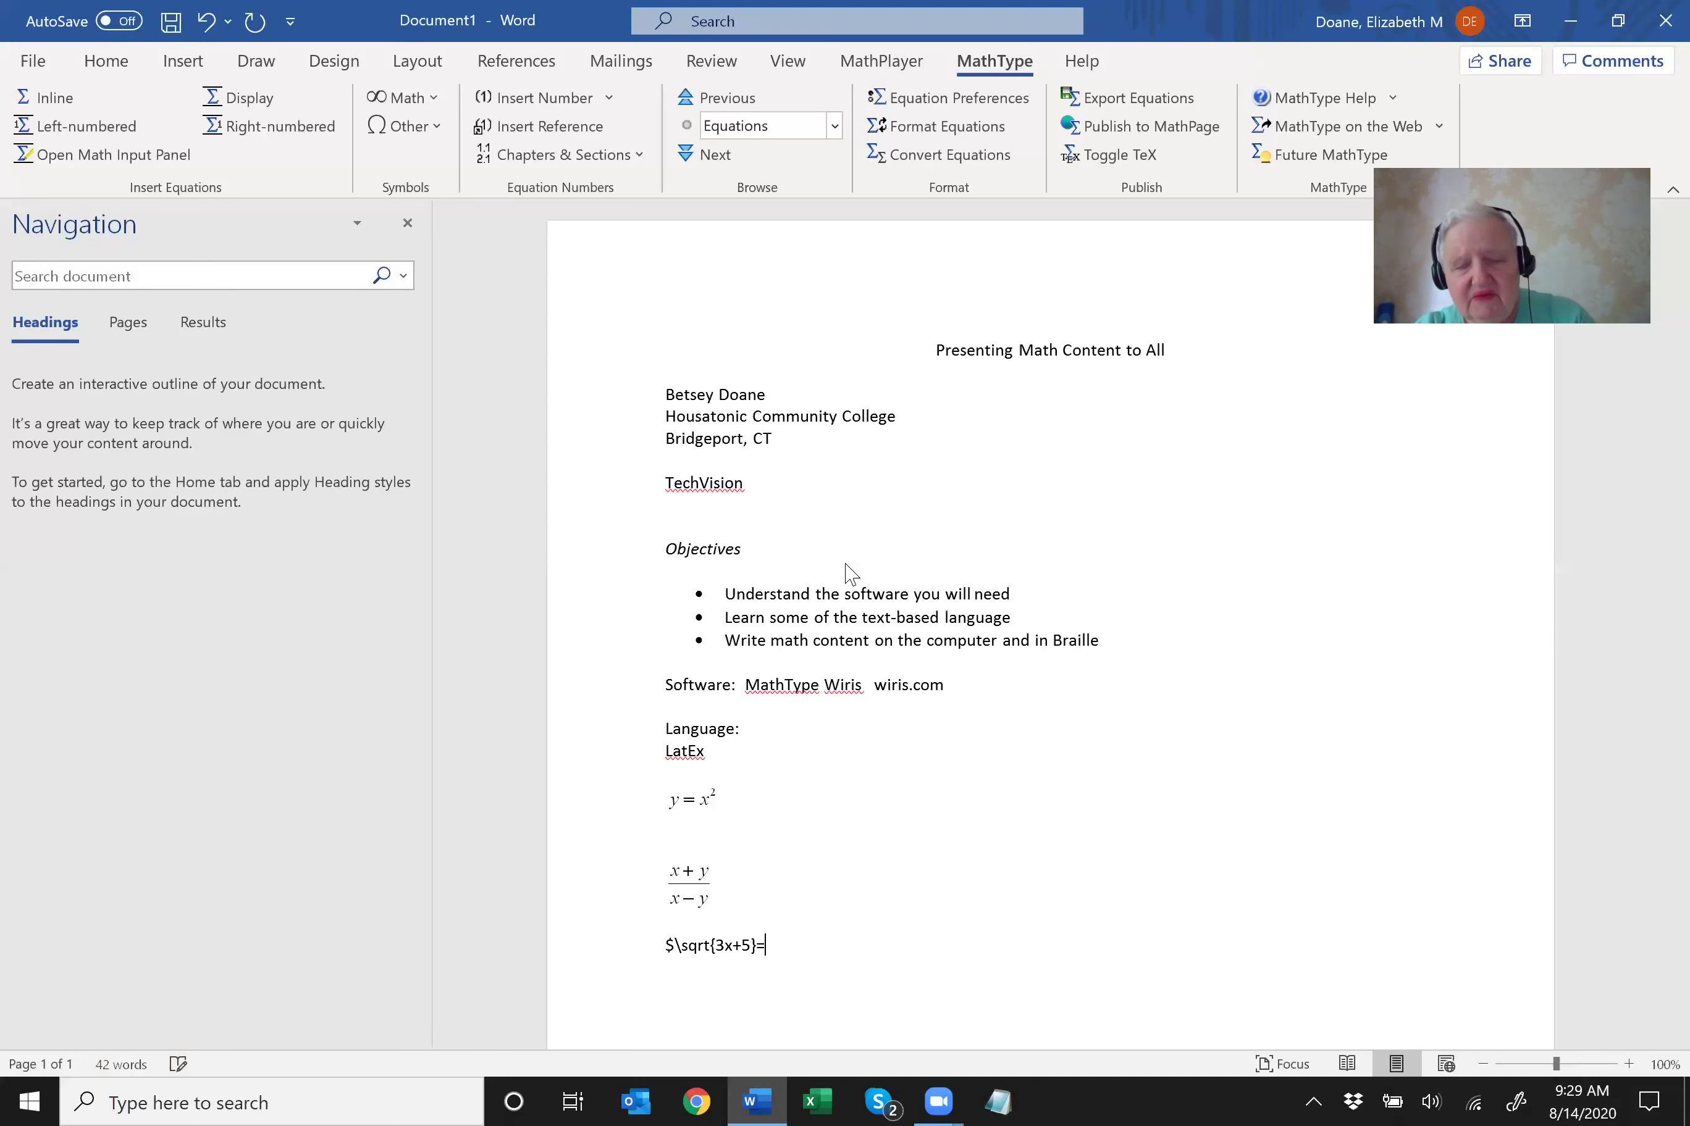
type("4$")
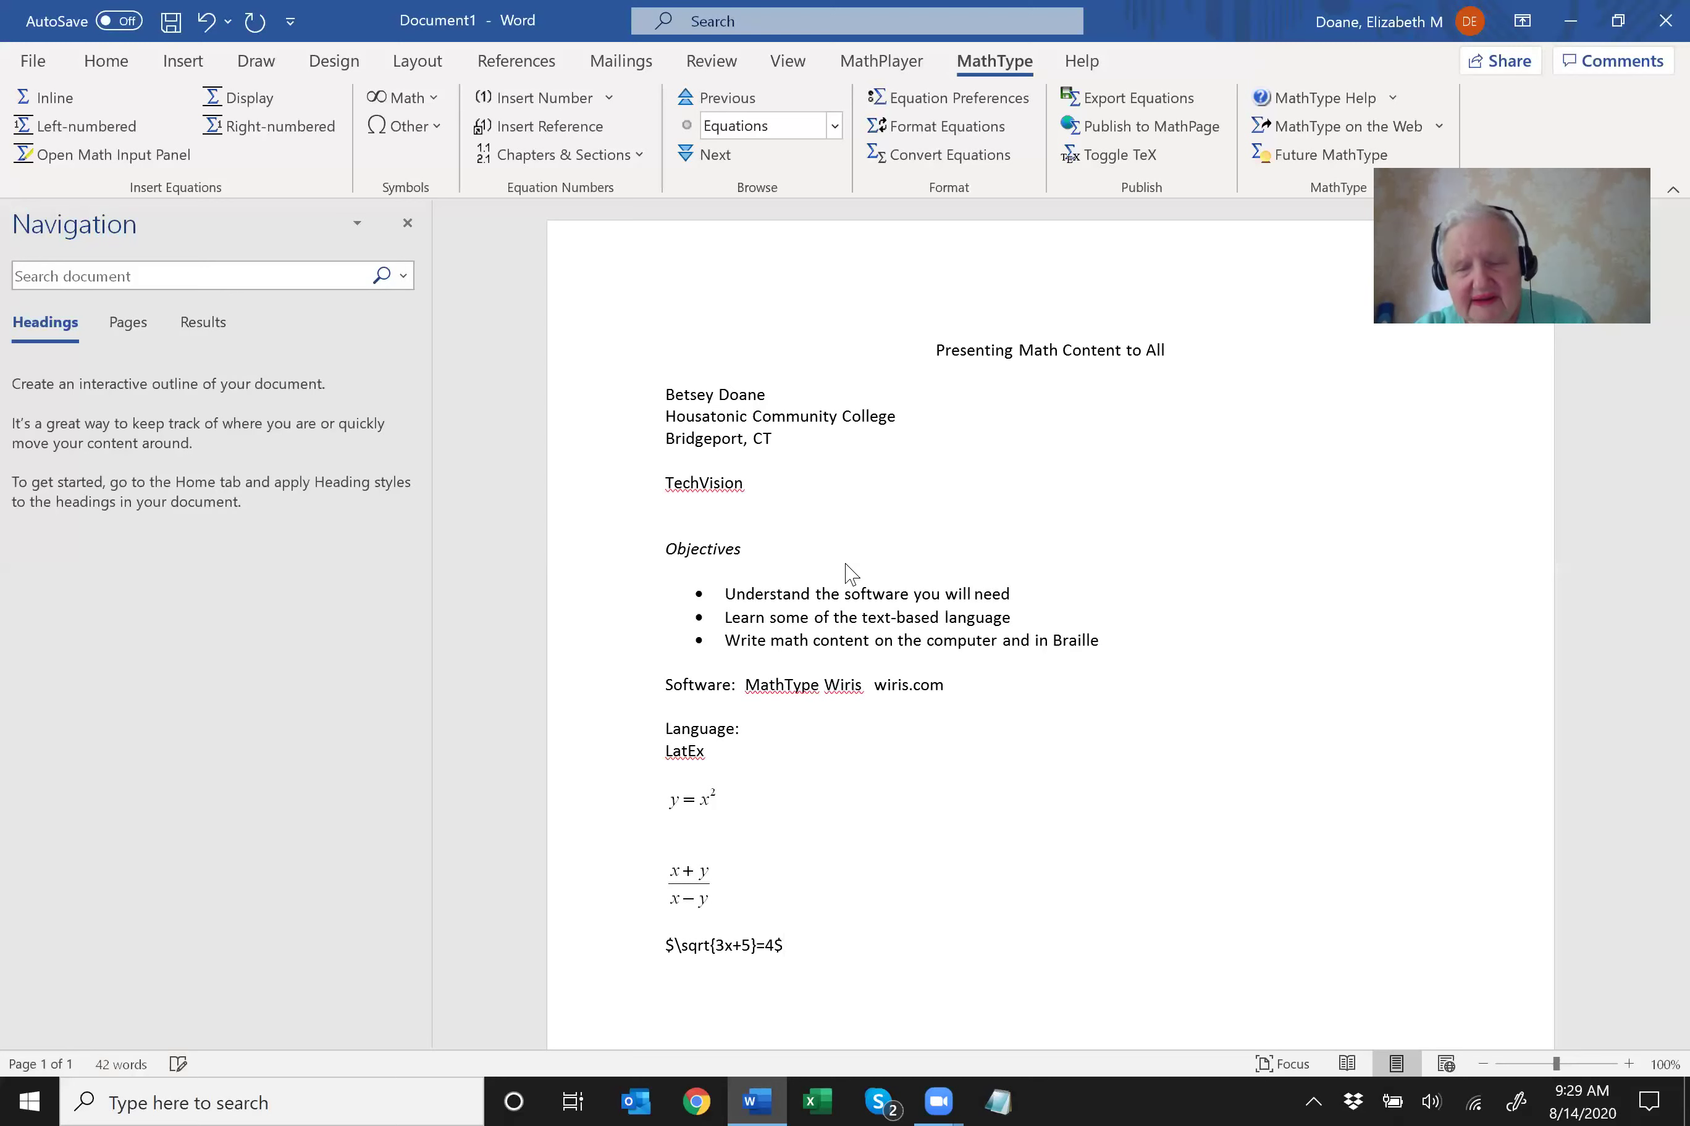
key("Home")
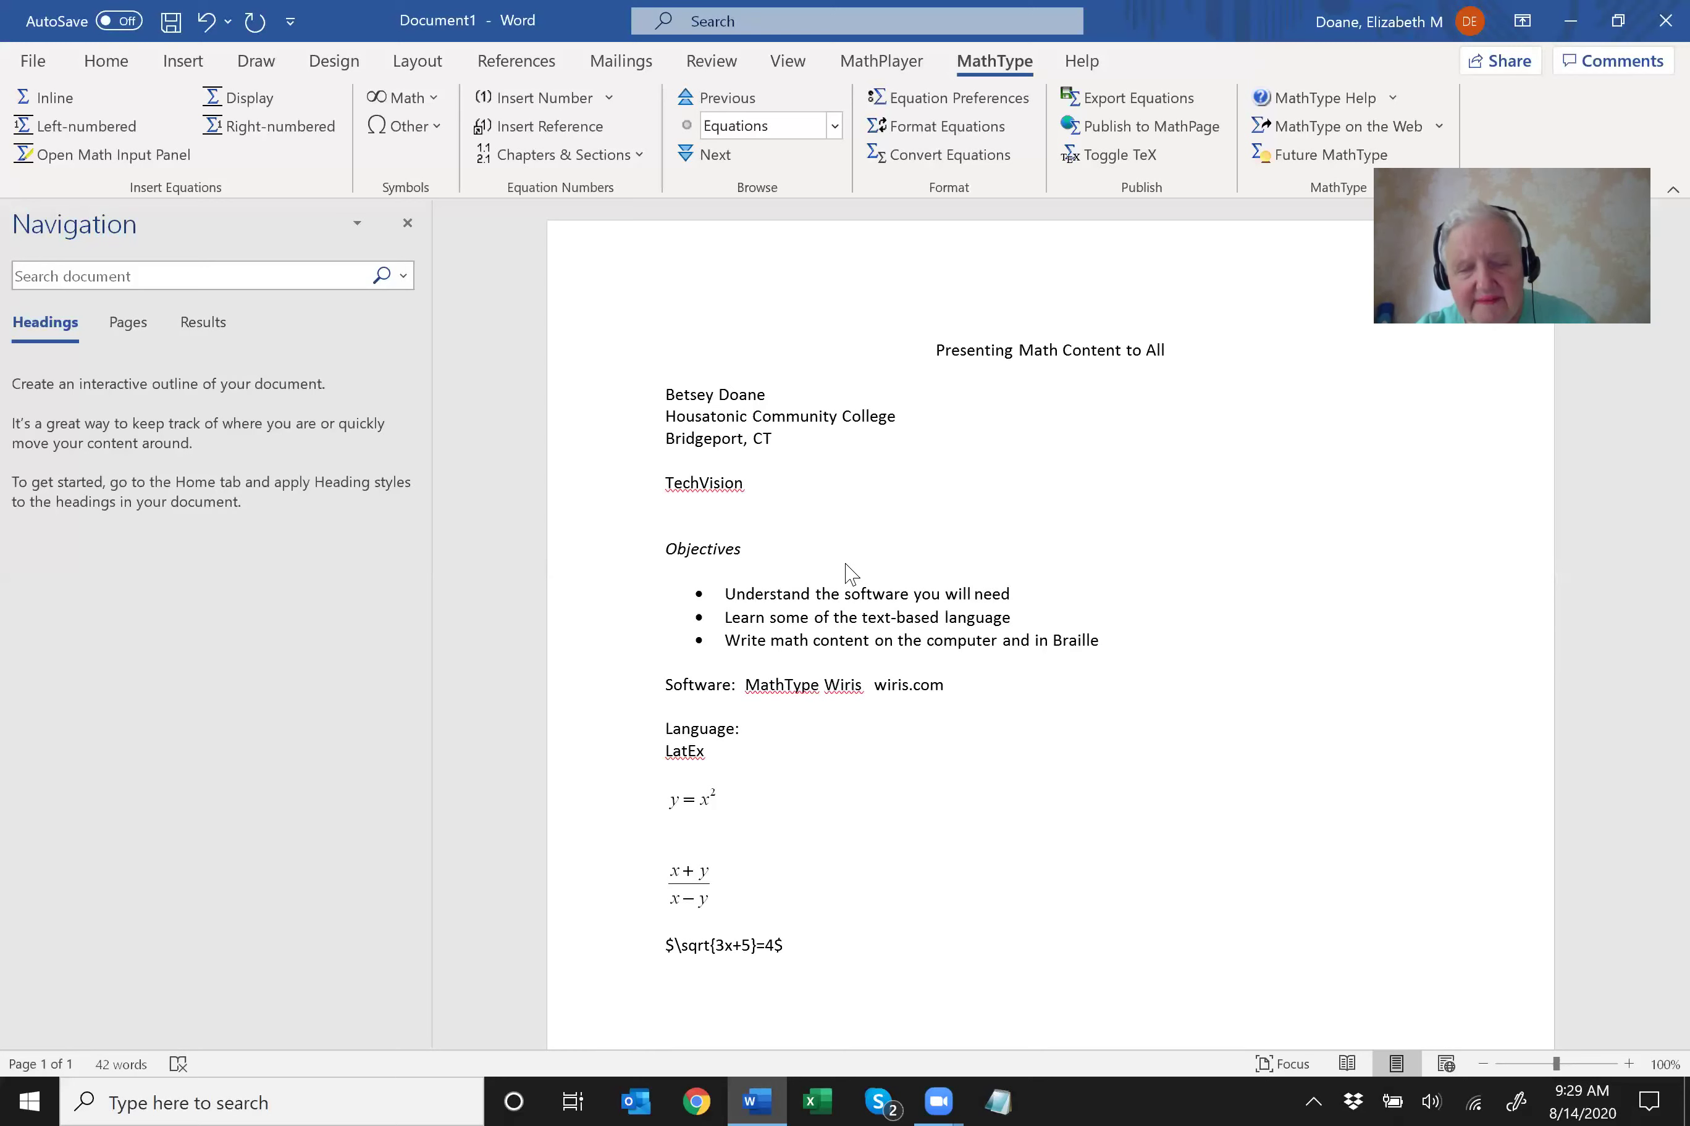
key("shift+End")
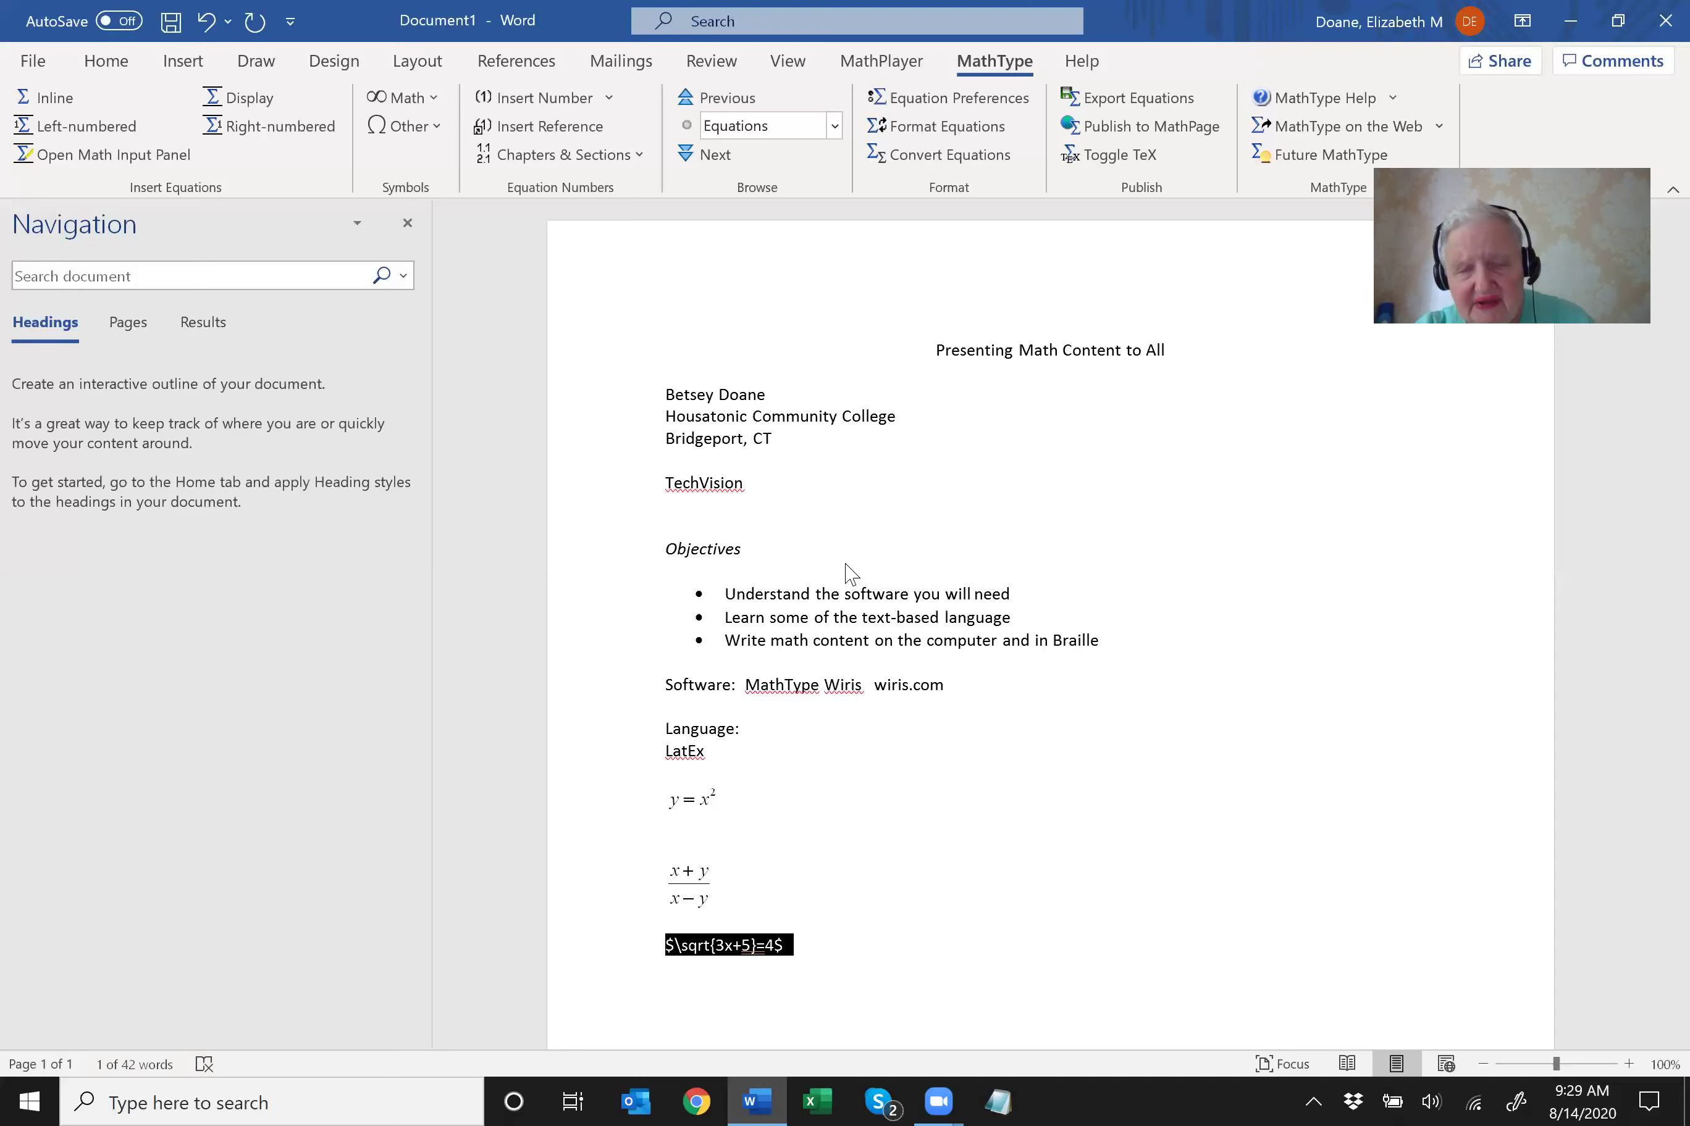
key("alt+backslash")
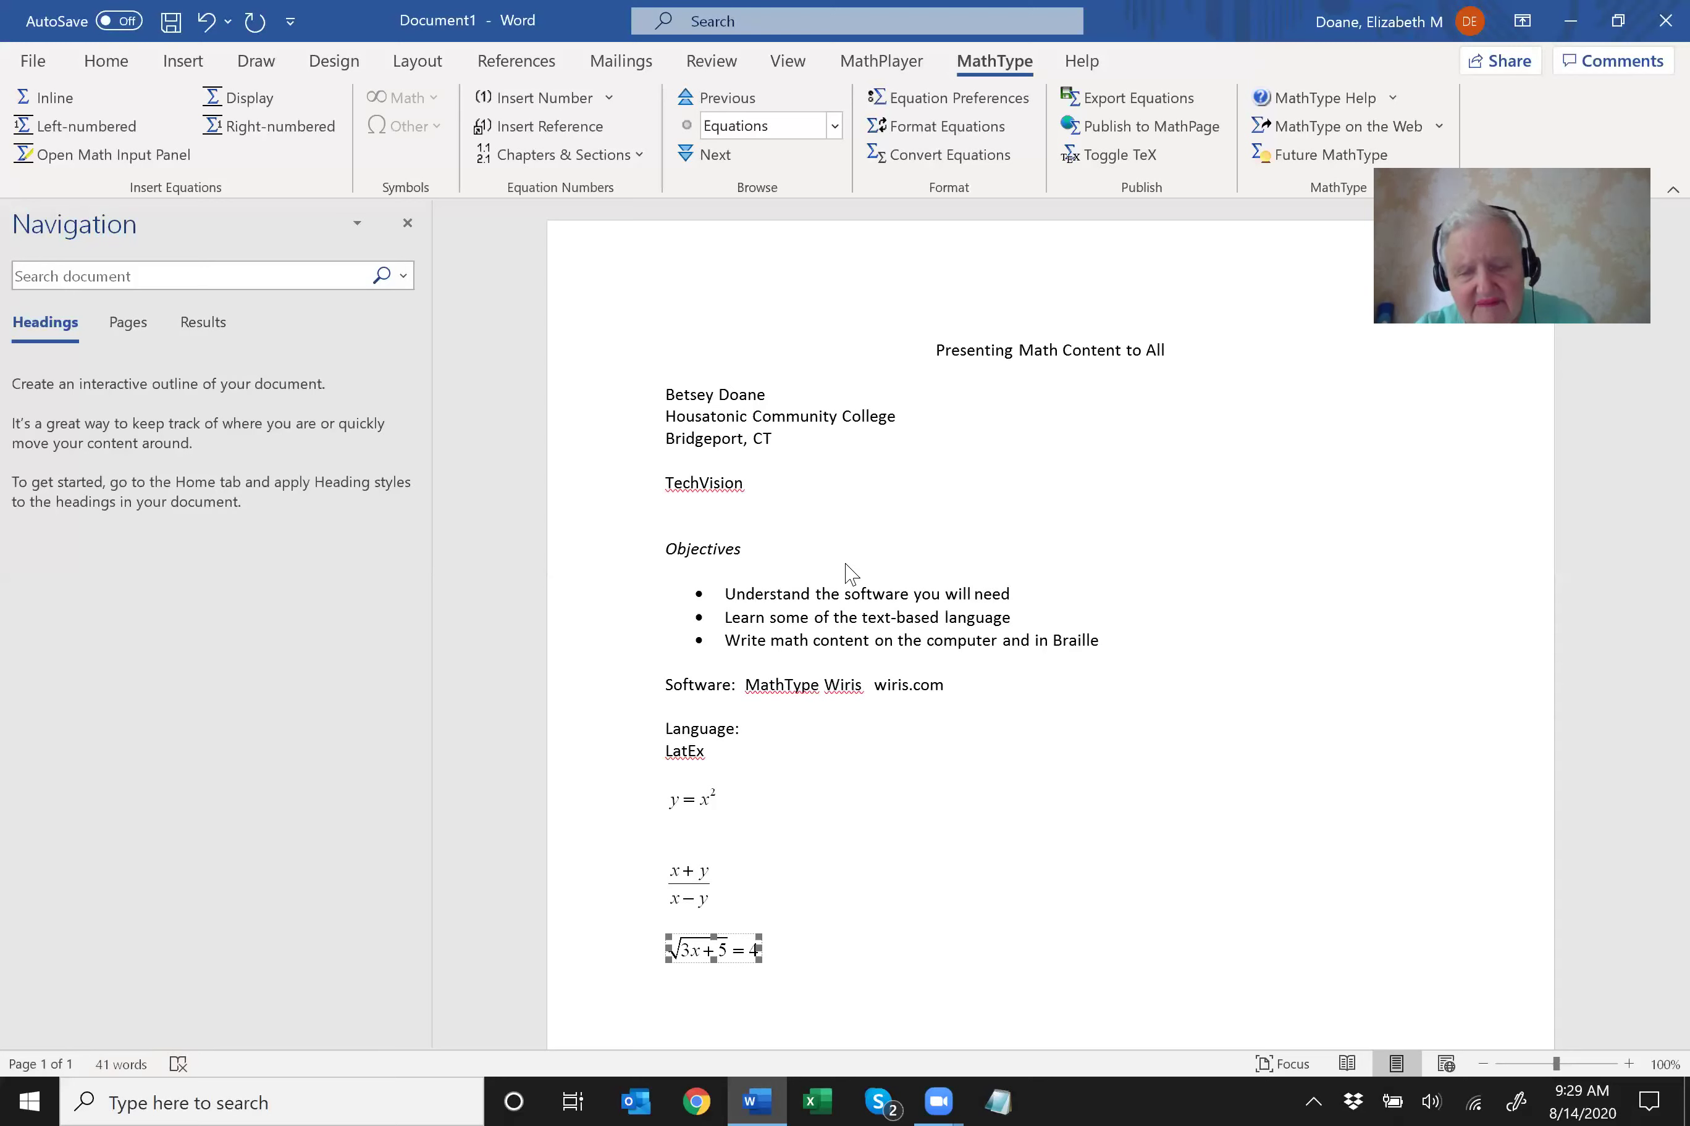
key("Right")
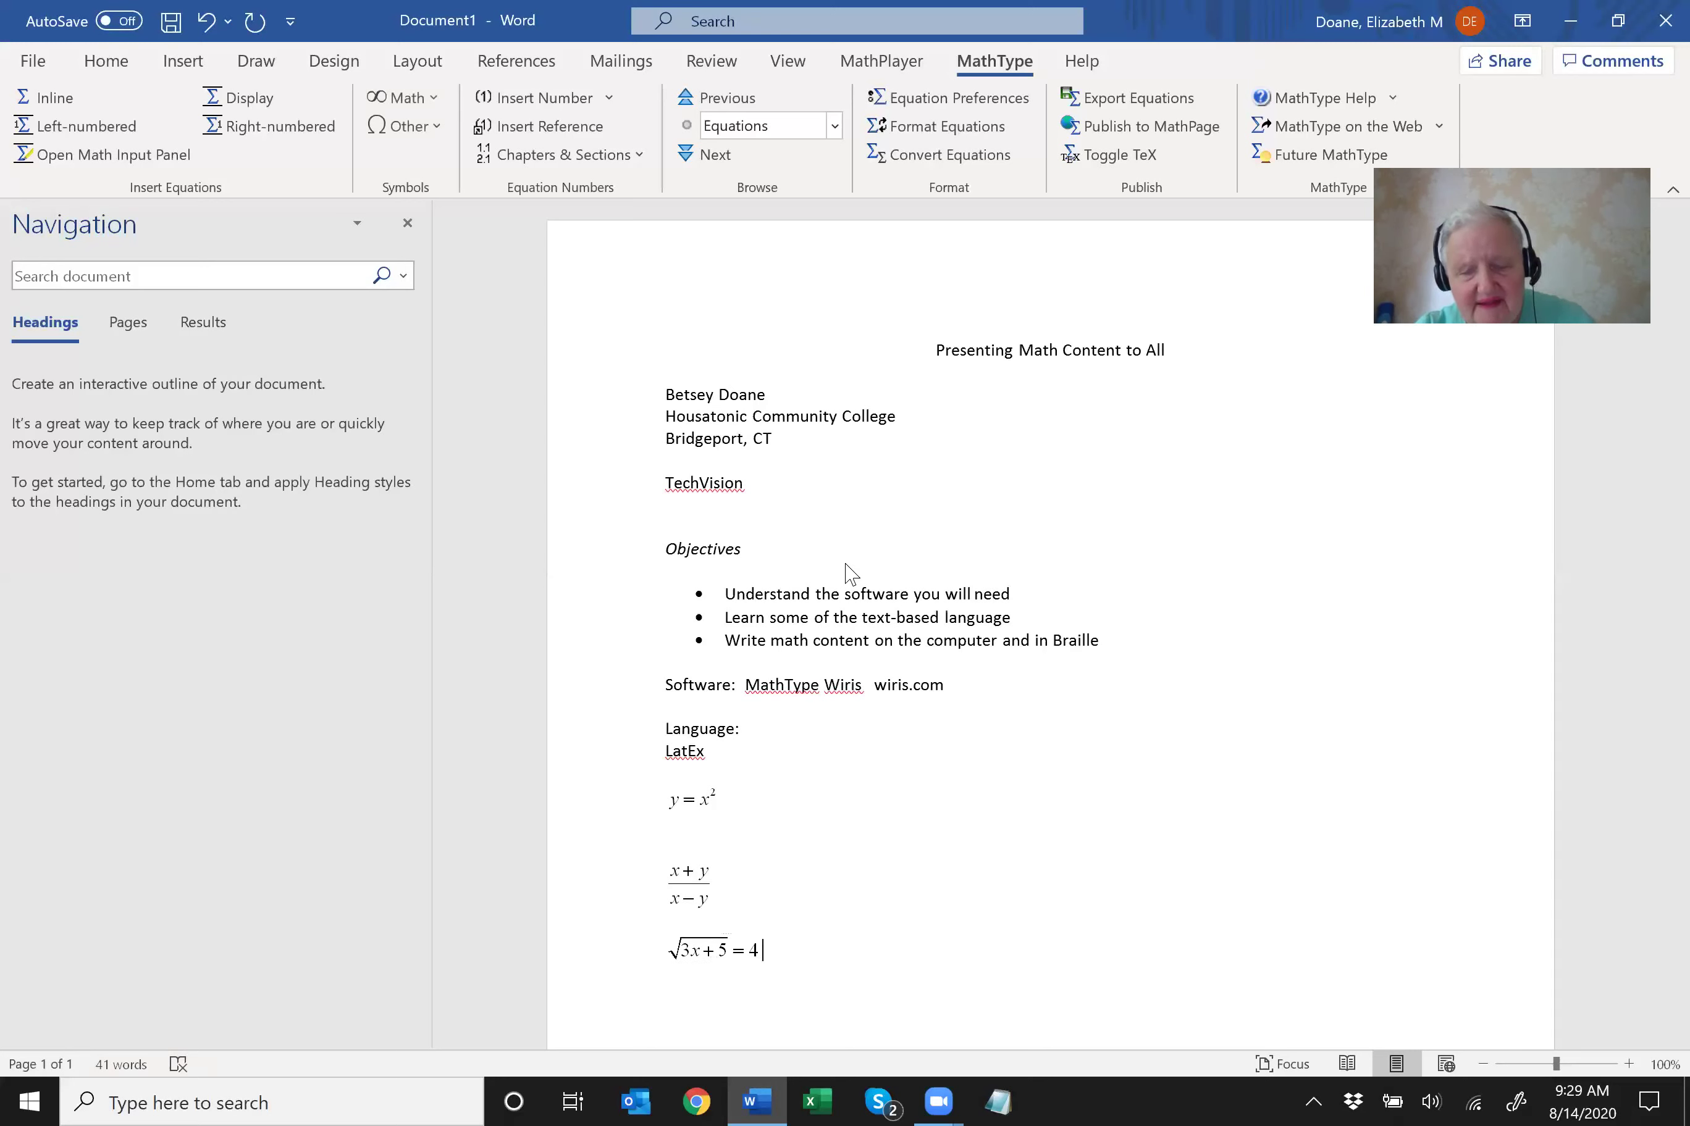
key("Return")
key("Return")
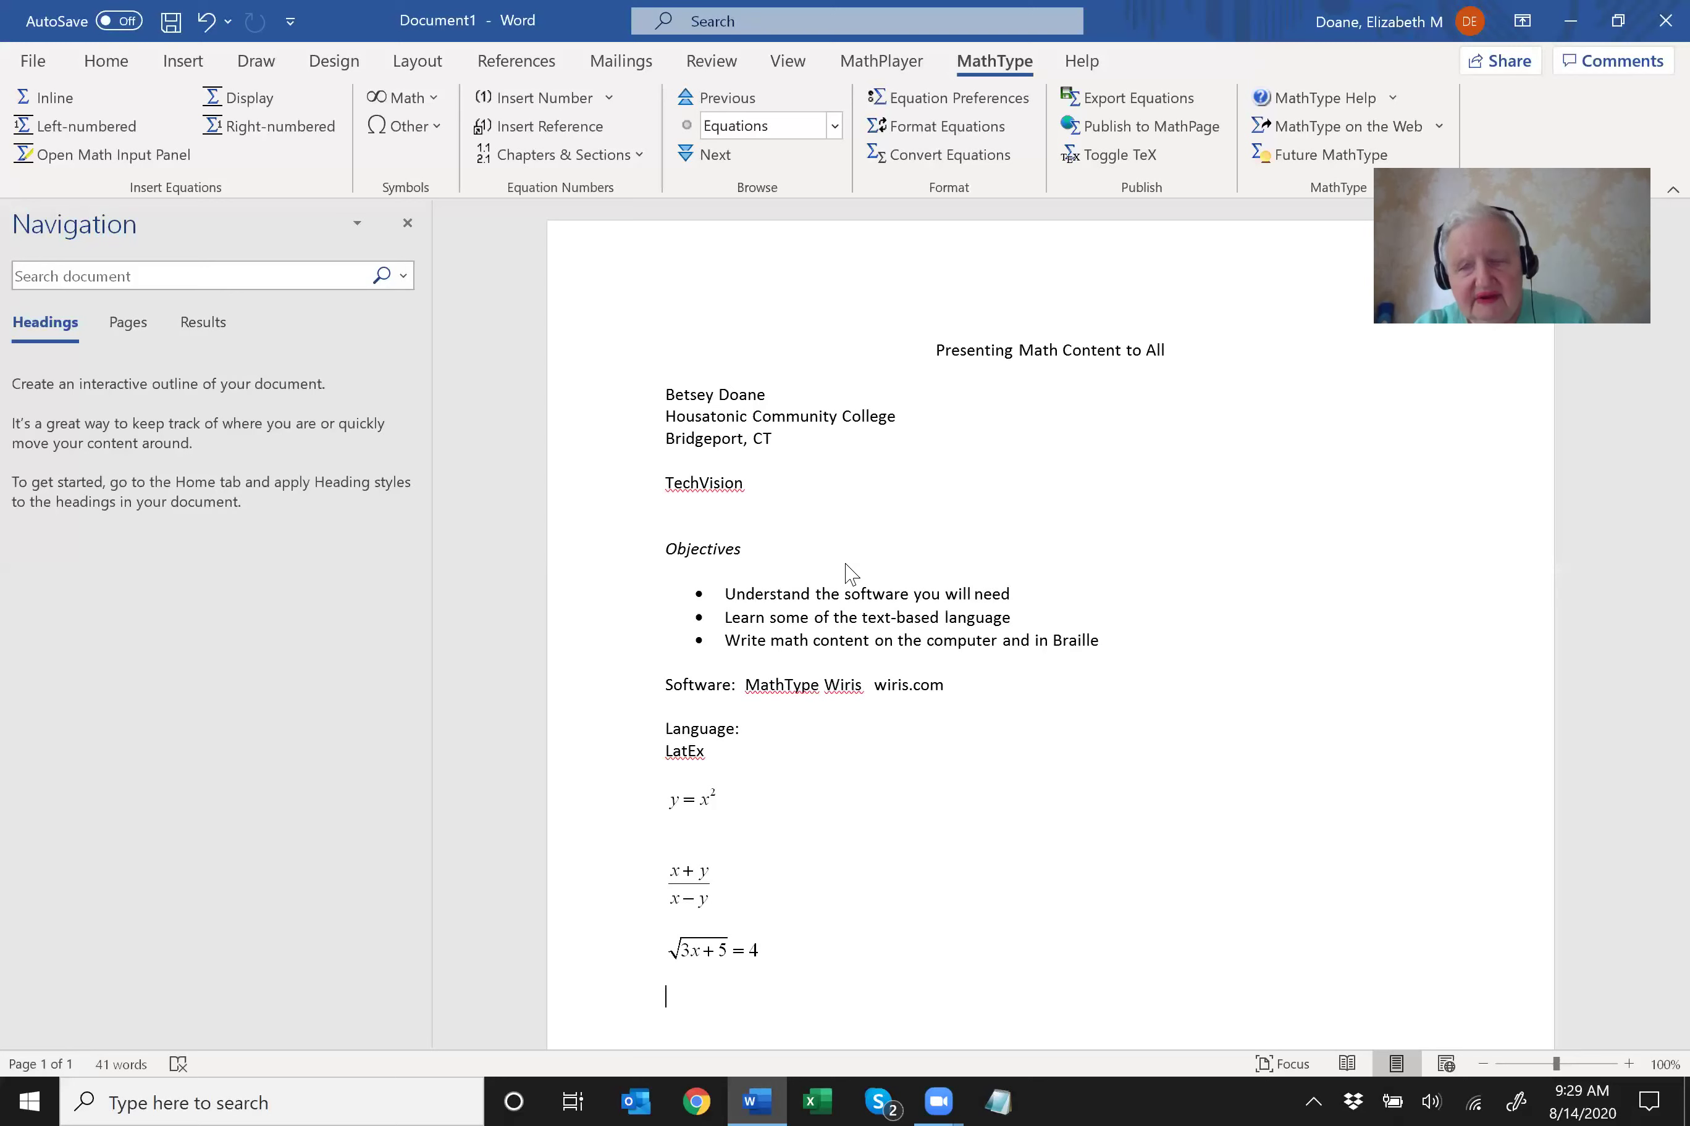
Enter 'Find $\Sum{x^2}$' on a new line and select the whole line.
type("Find")
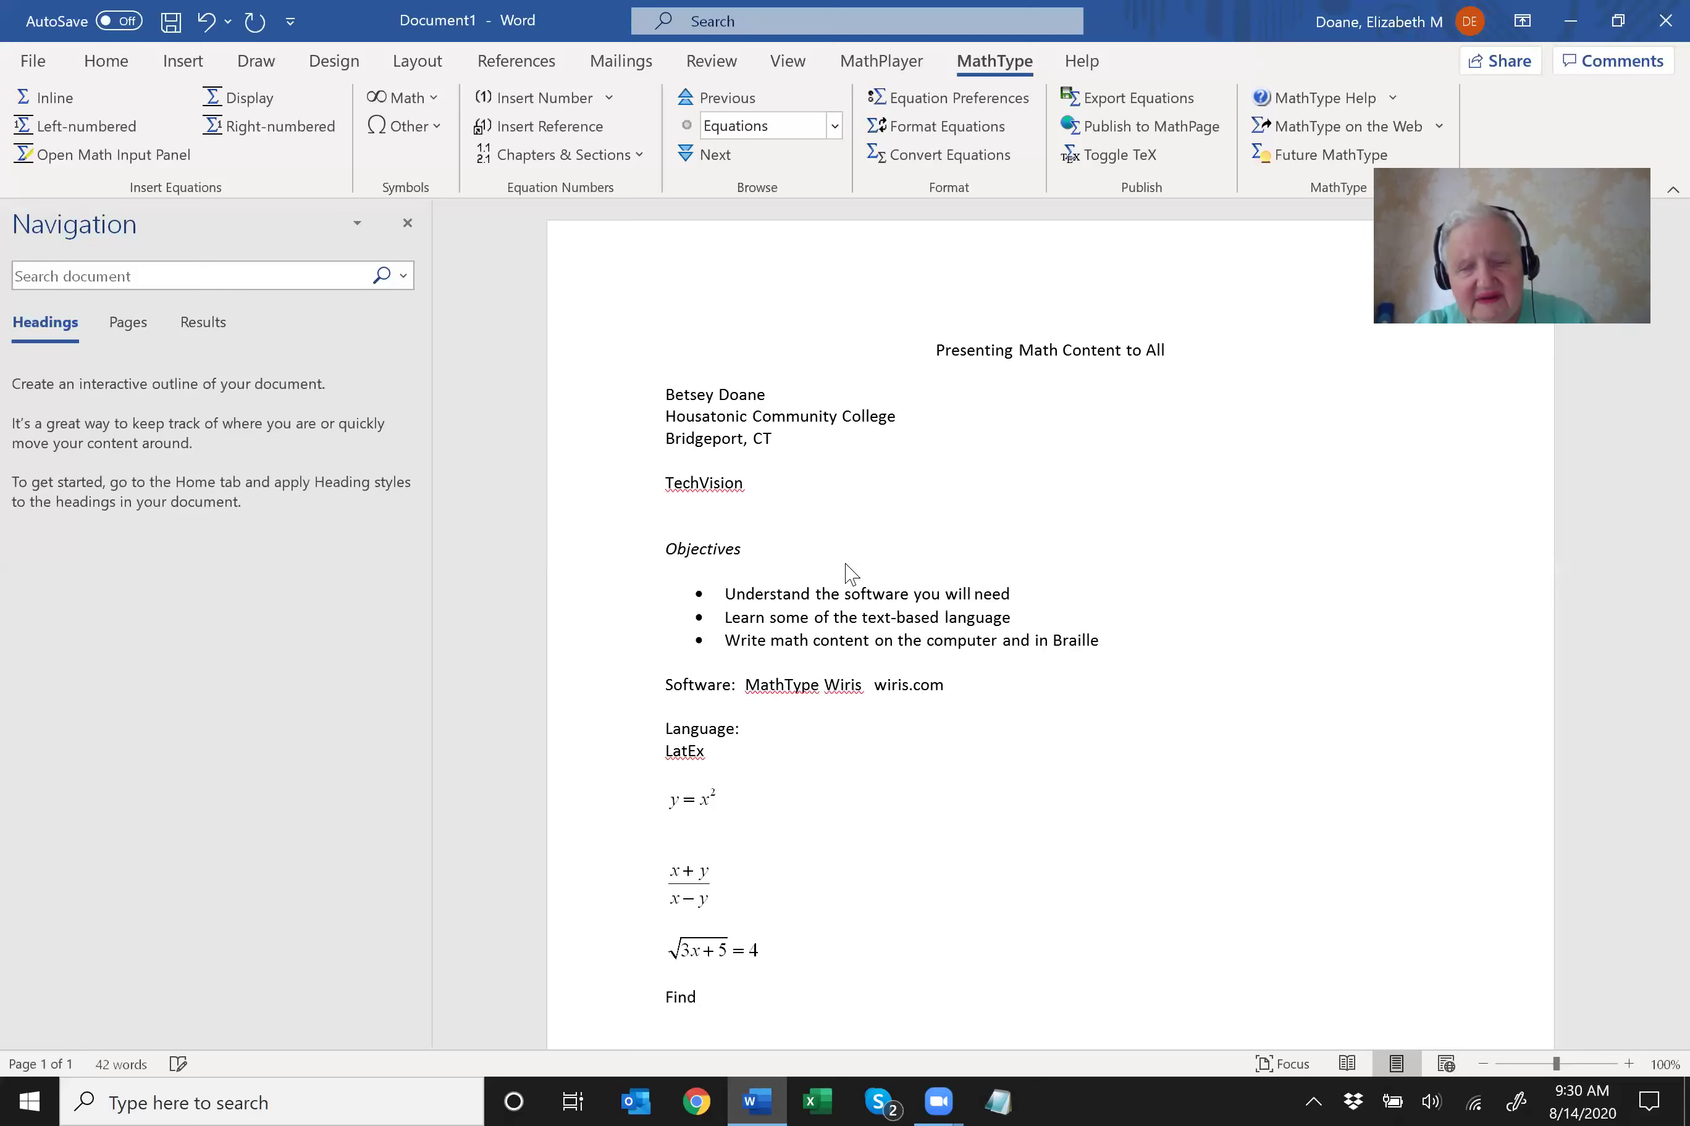
type(" $")
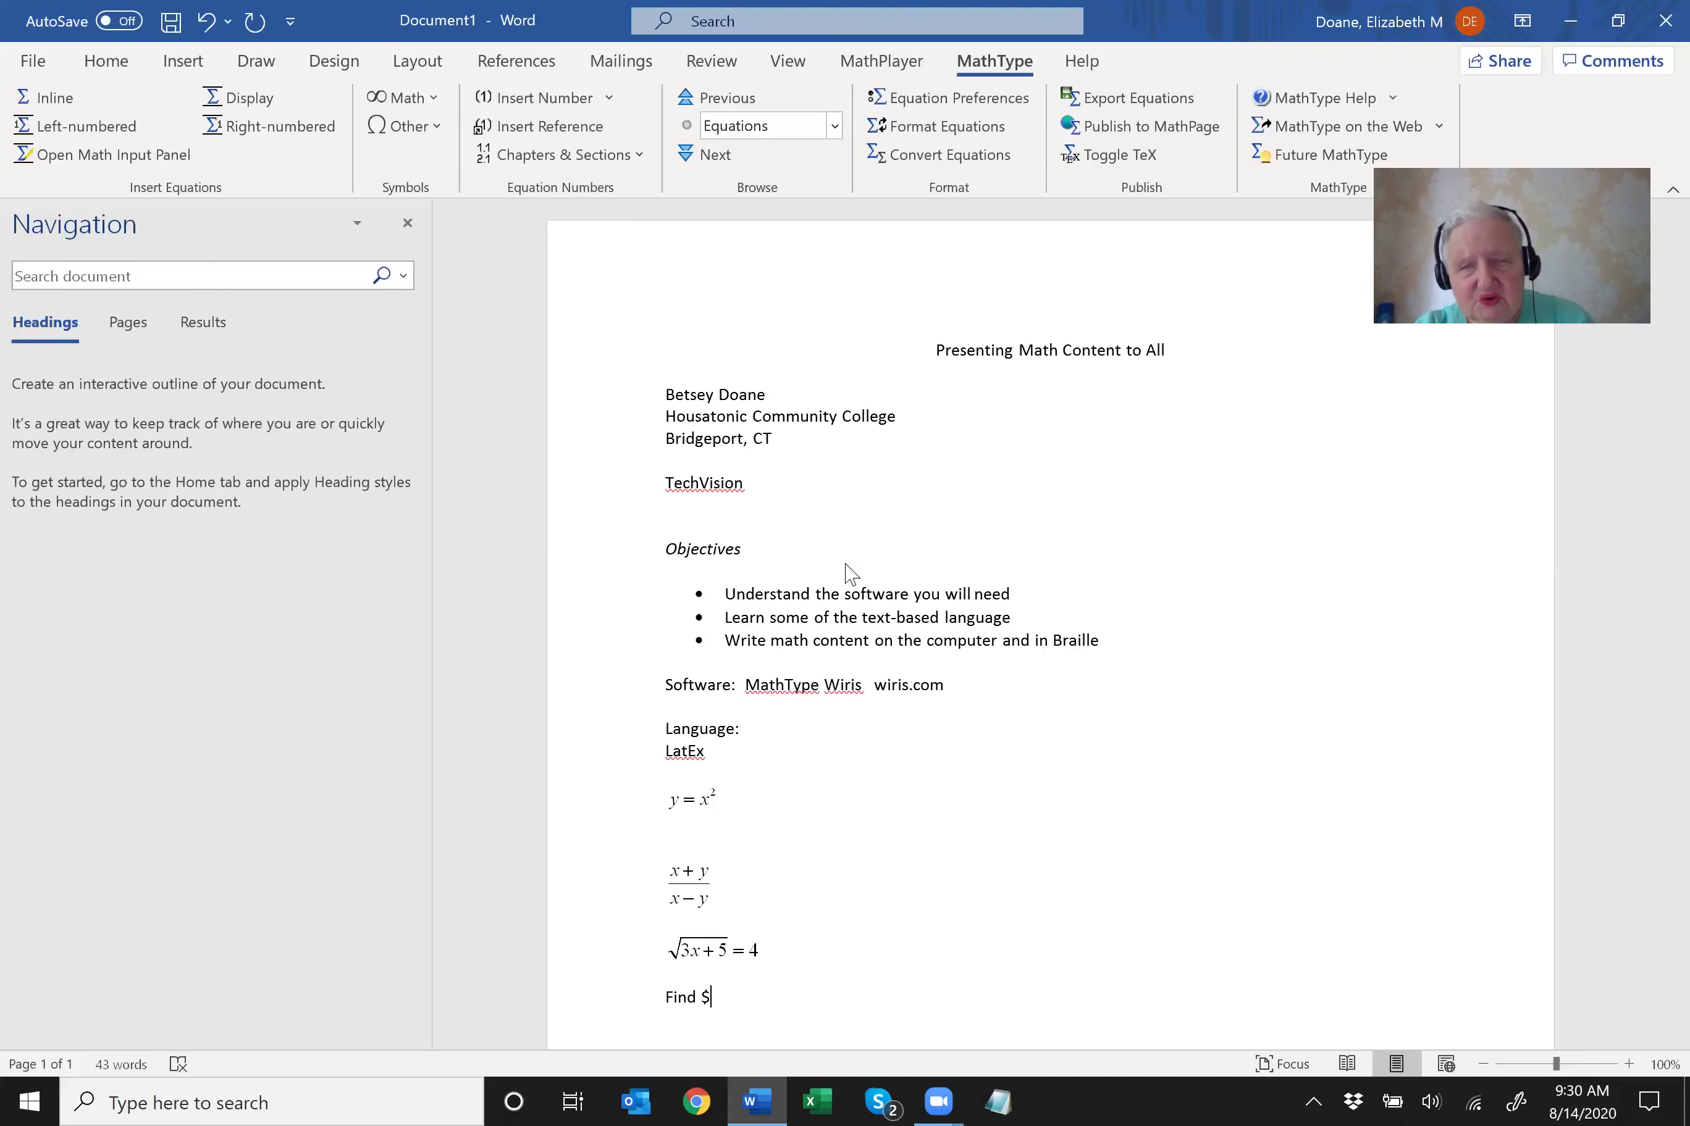
type("\\")
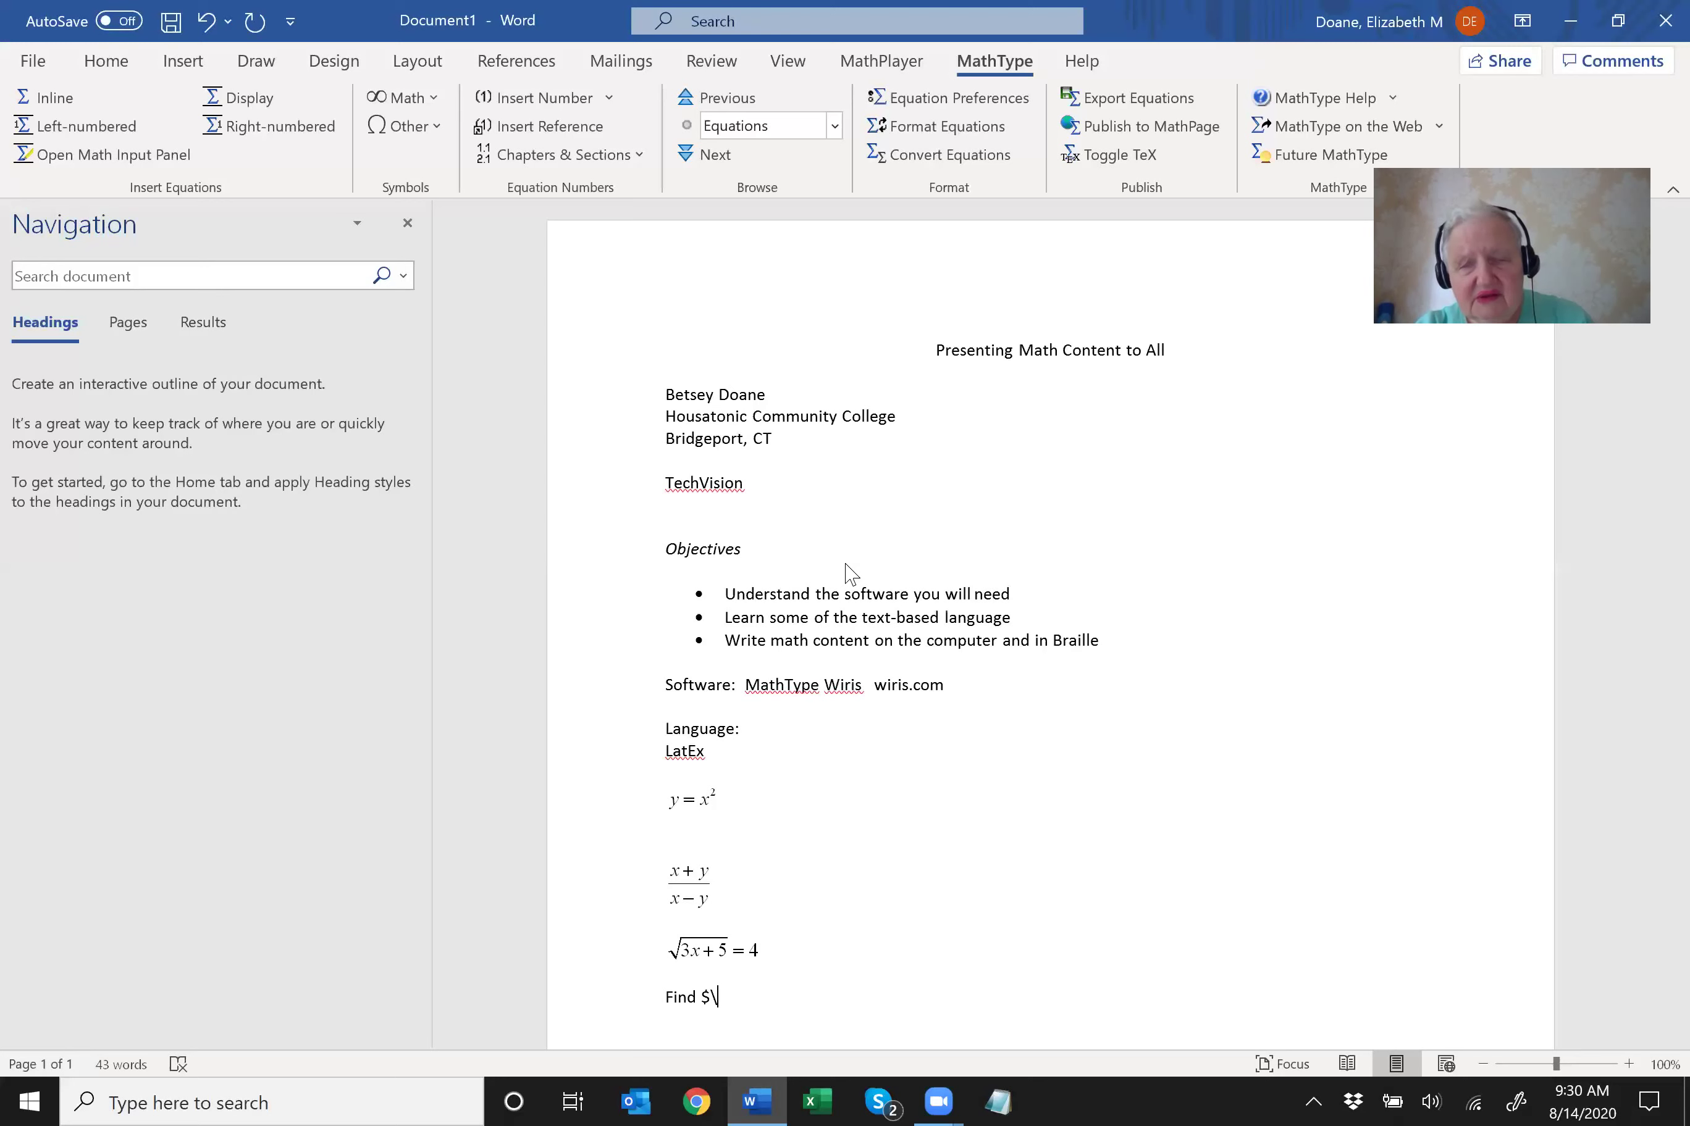
type("Sum")
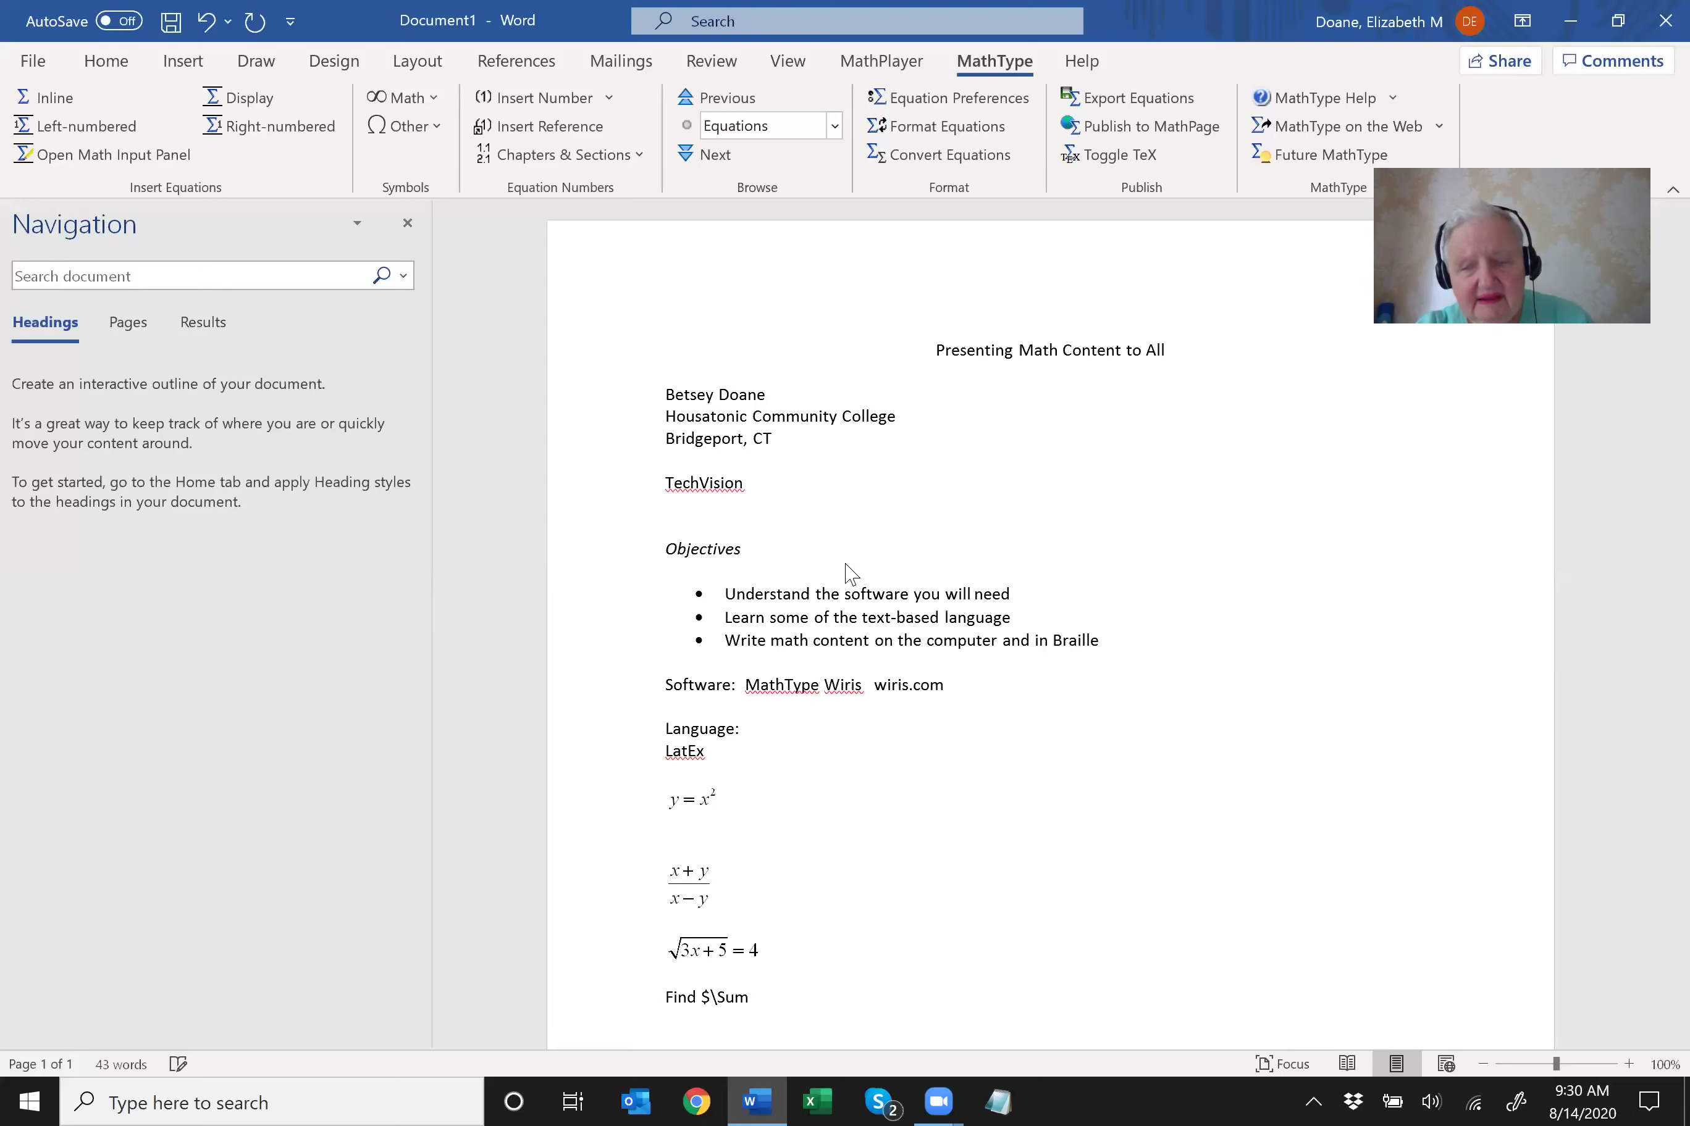
type("{")
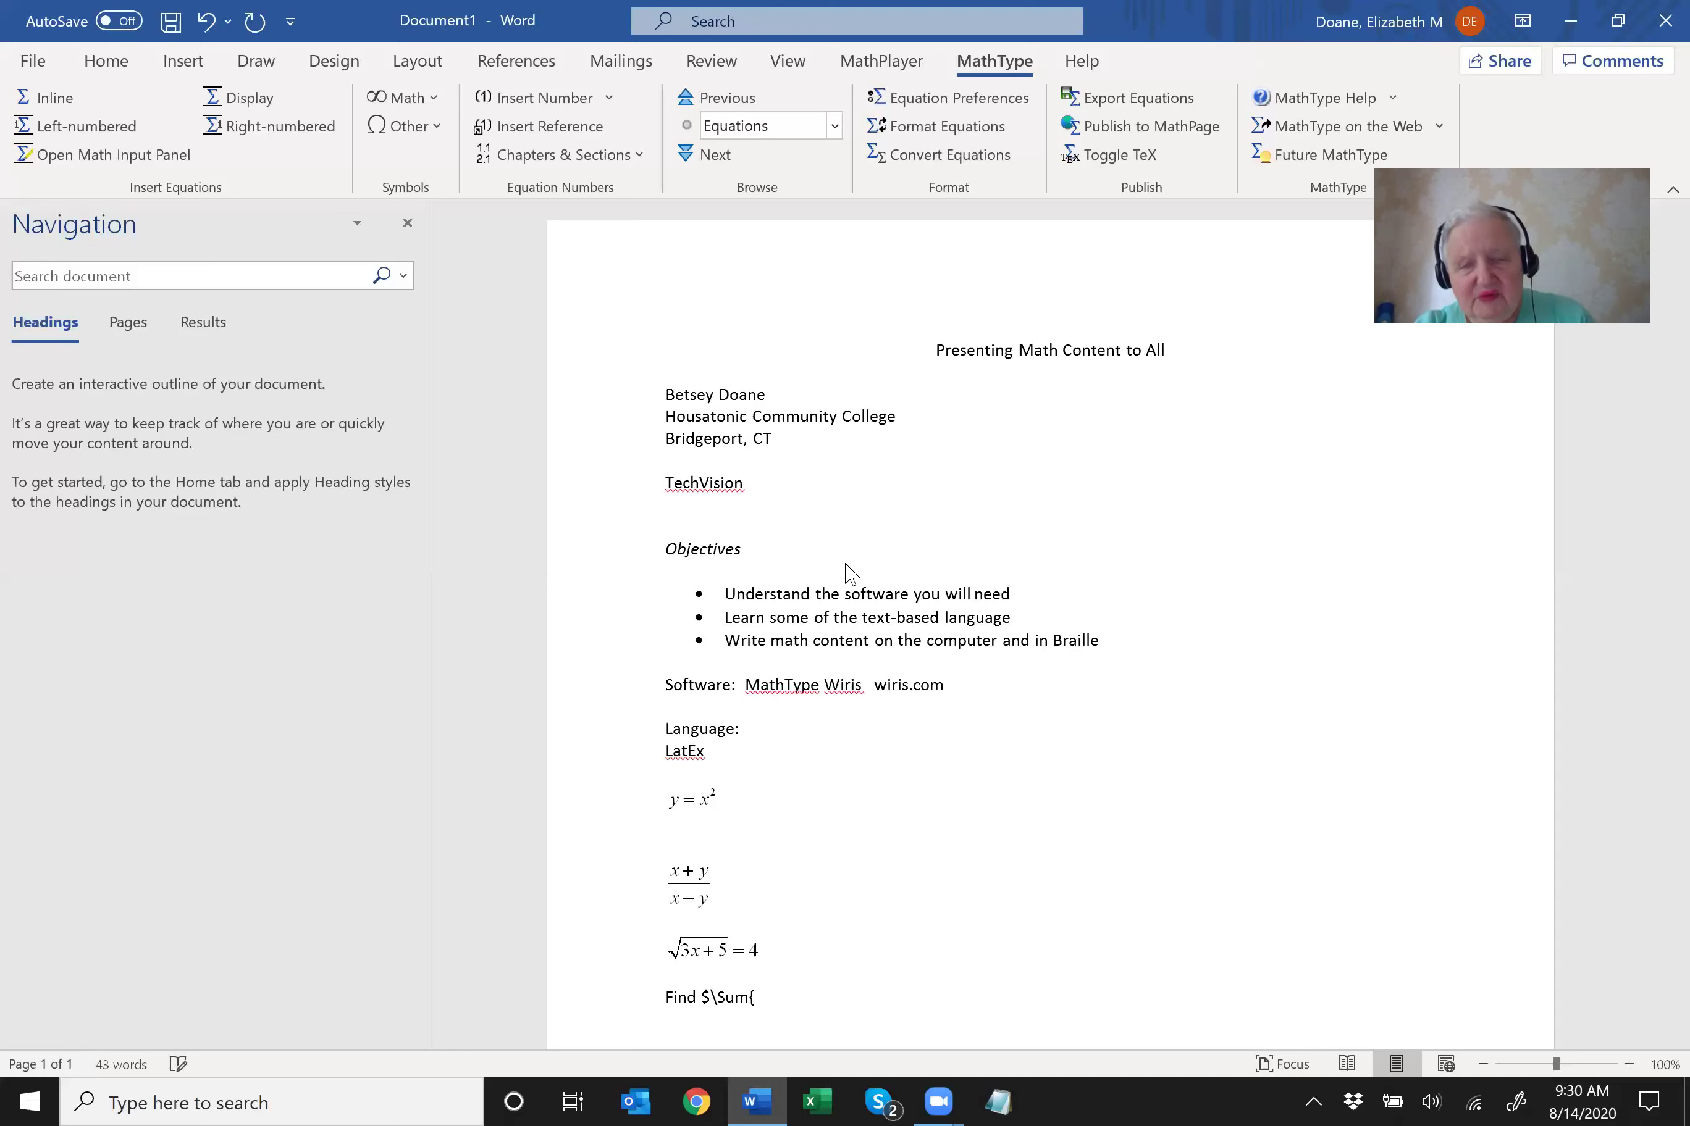
type("x^2}$")
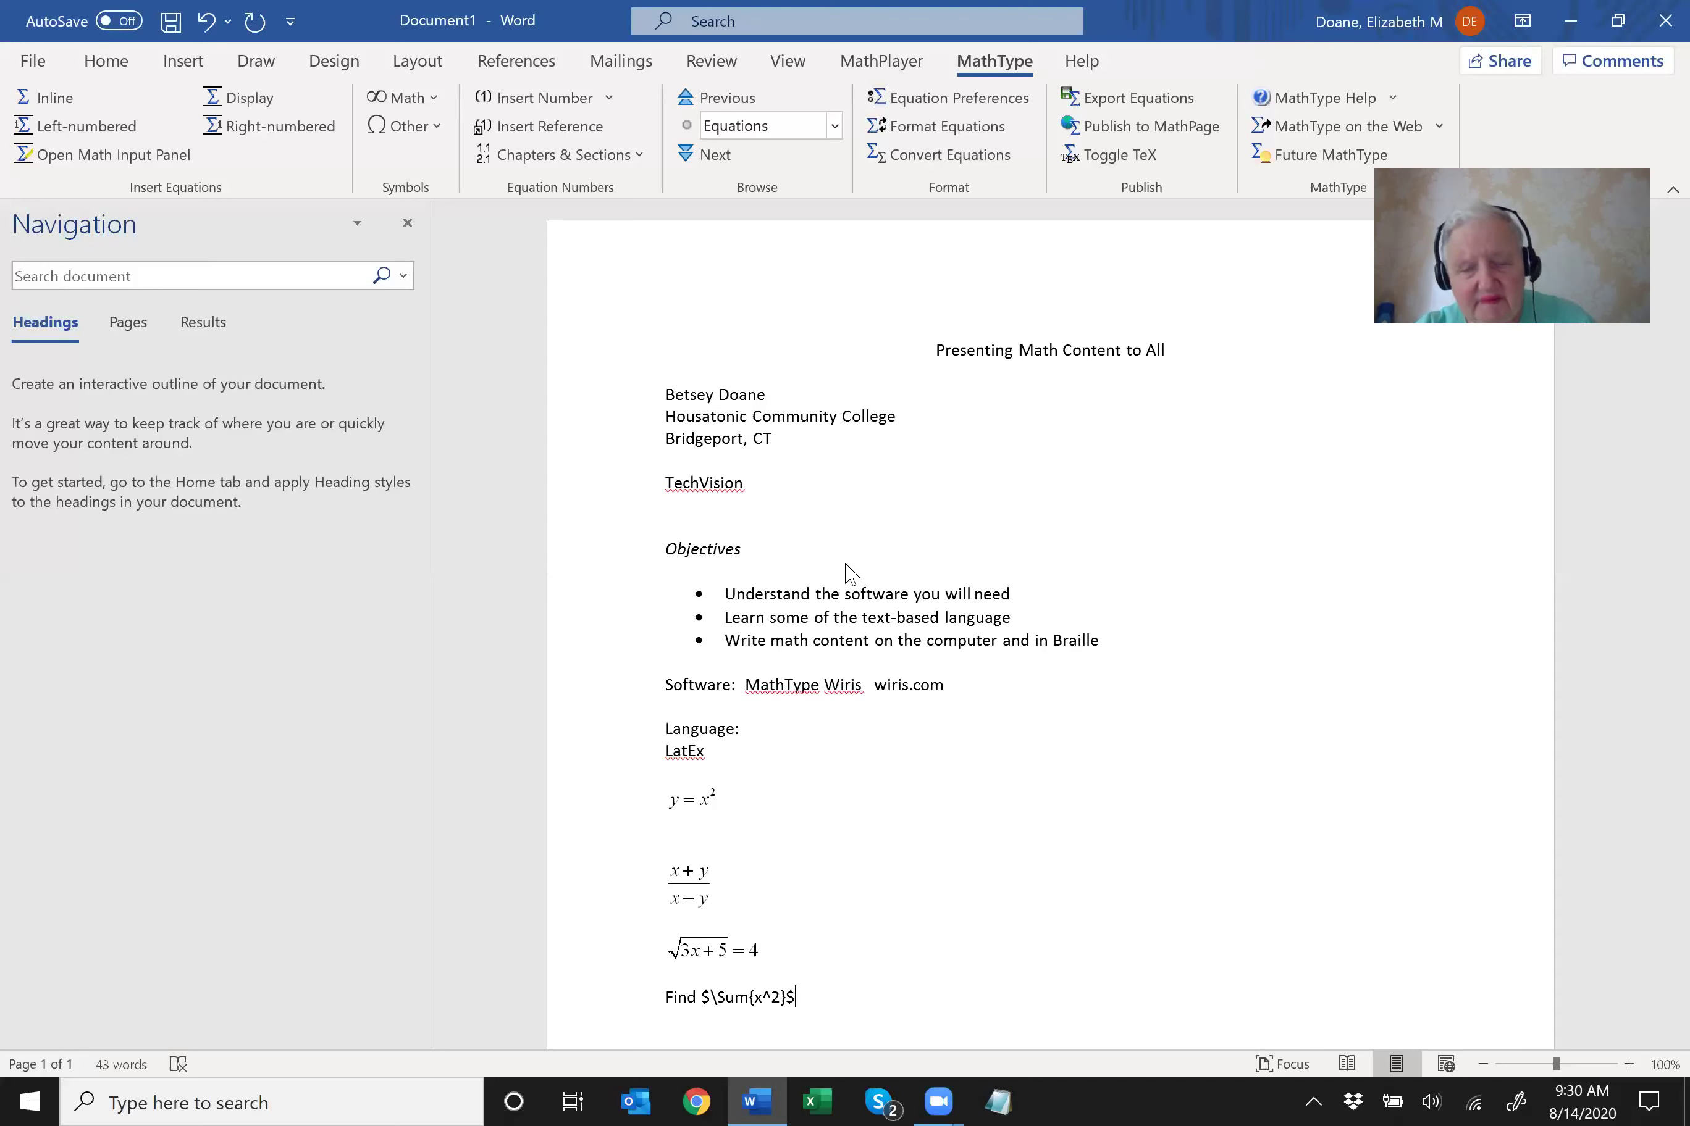
key("Home")
key("shift+End")
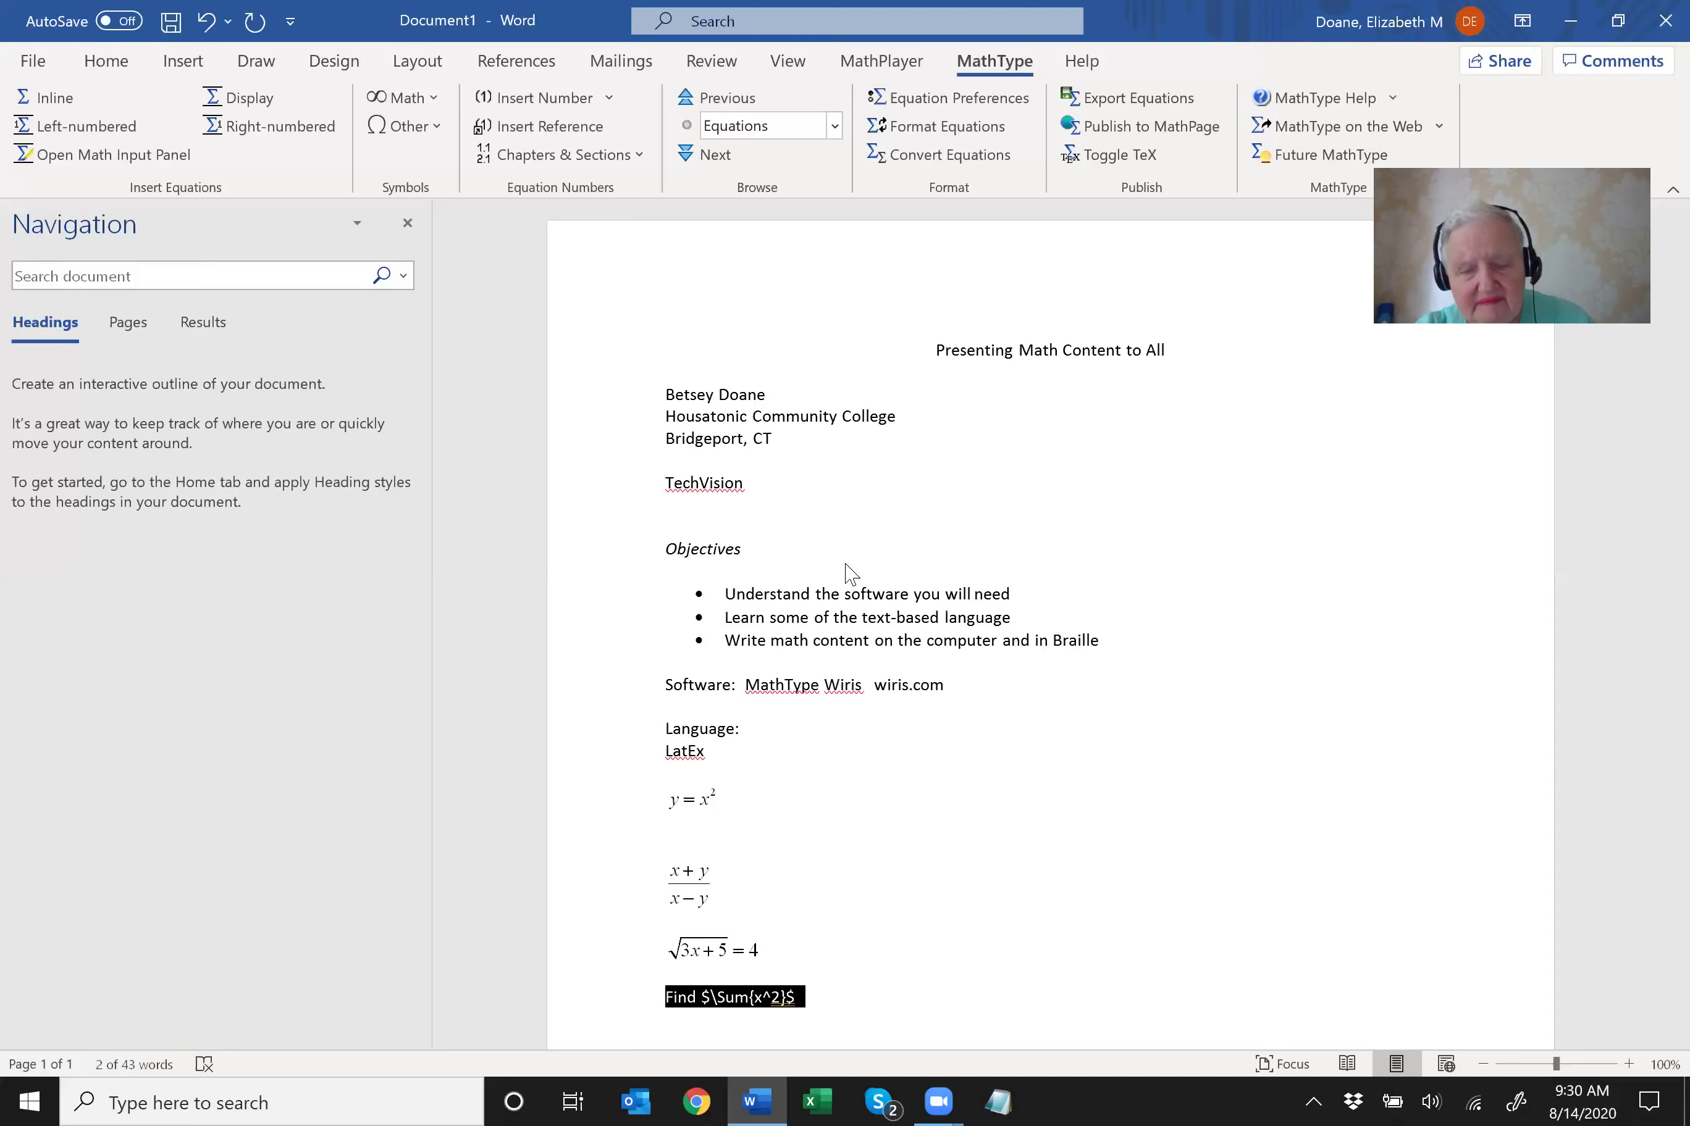
key("alt+backslash")
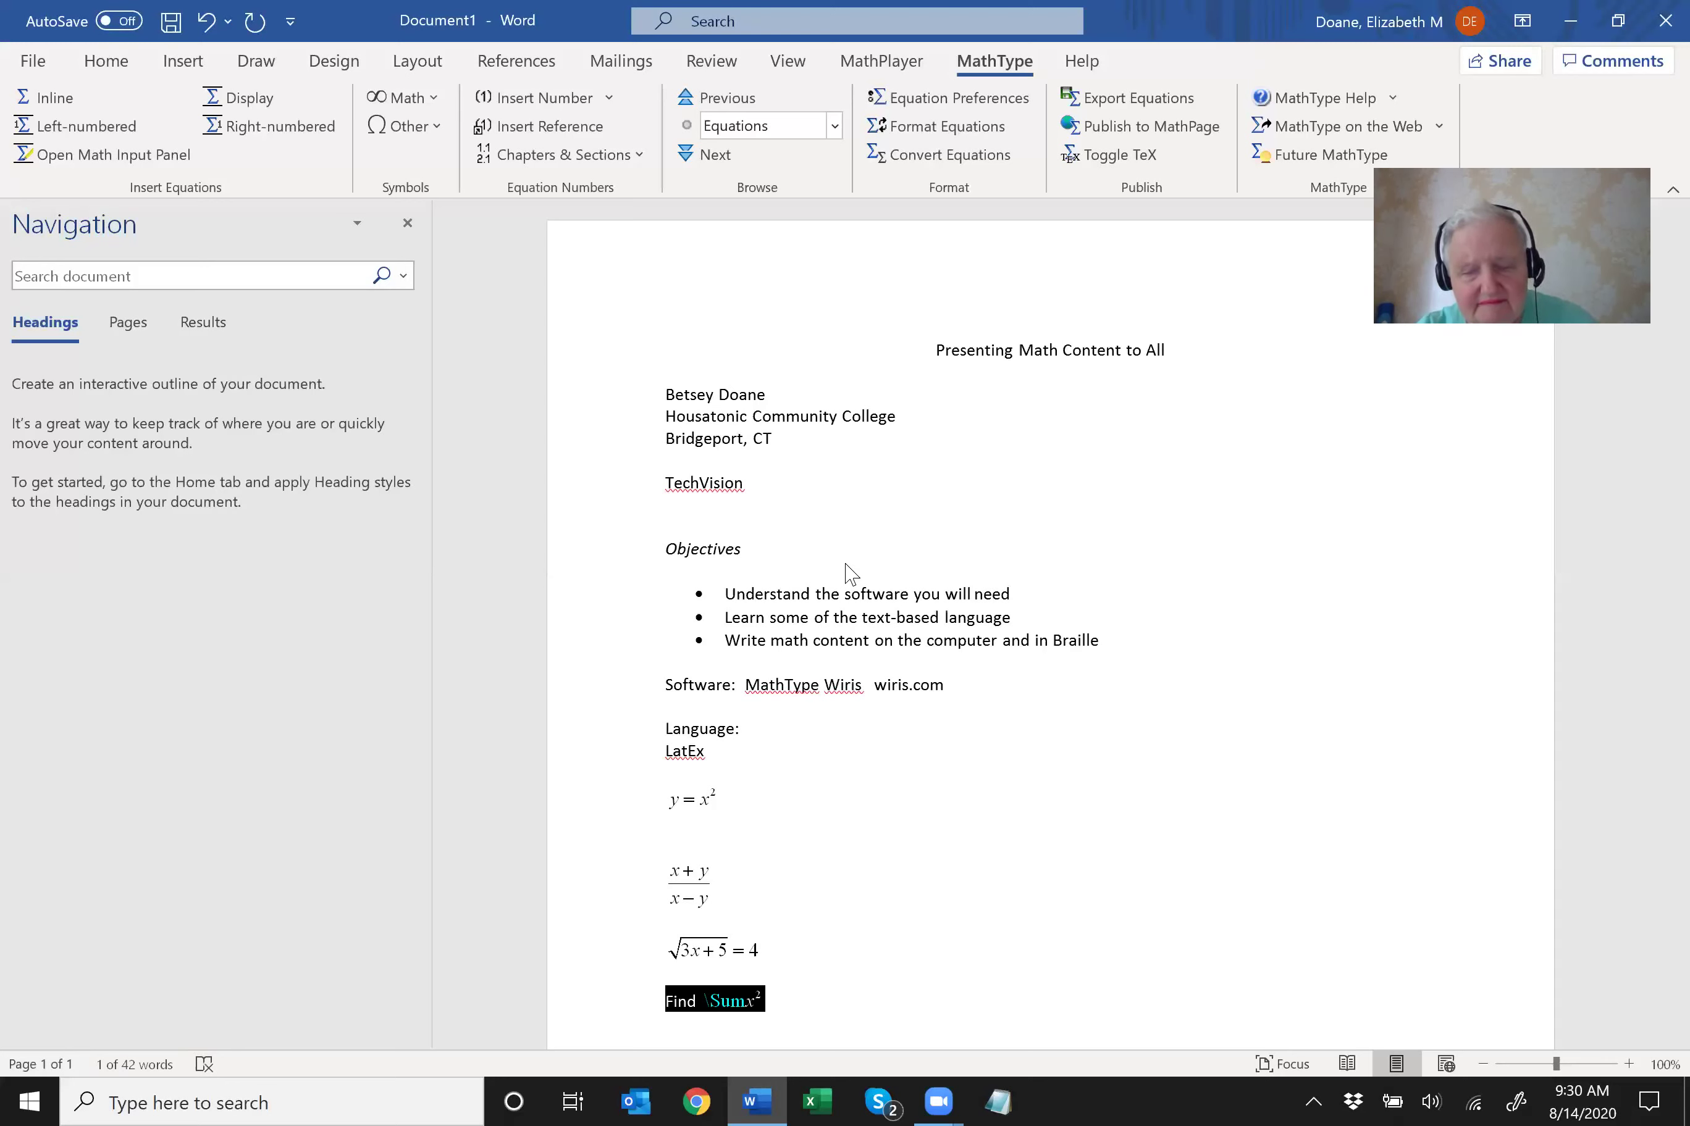
key("Left")
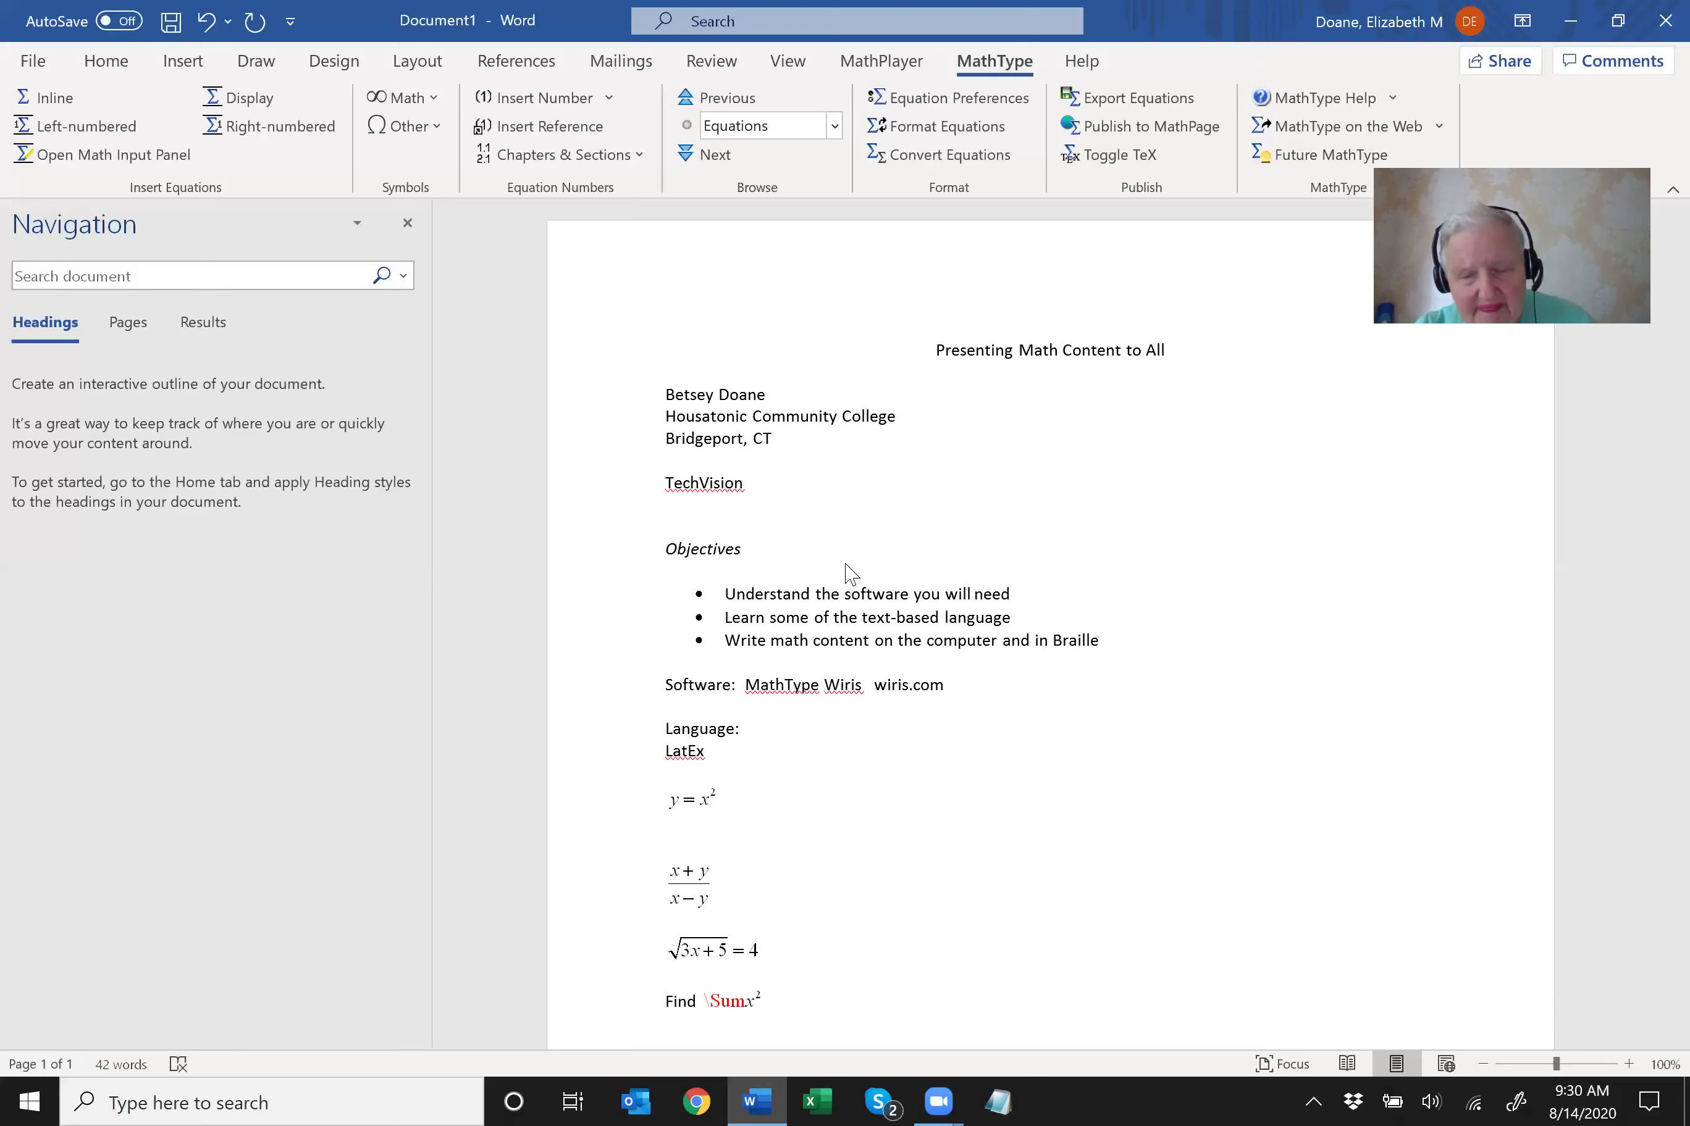
key("End")
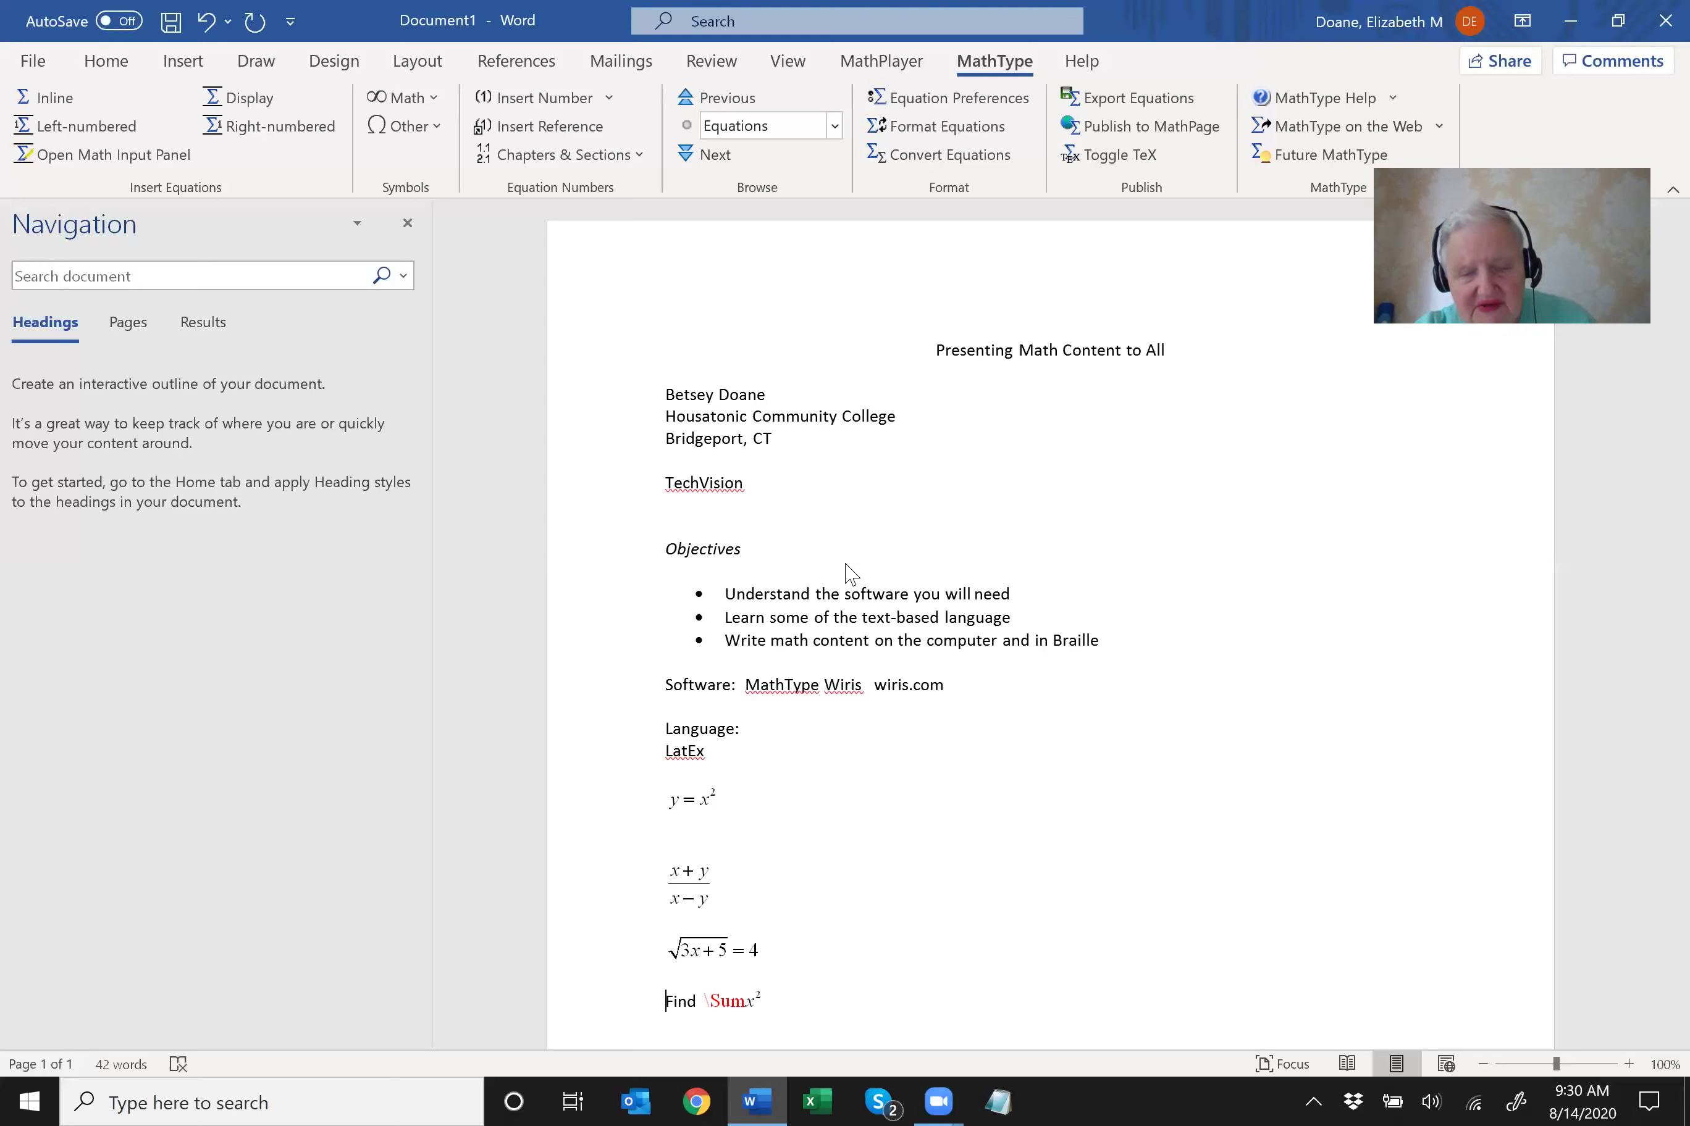
key("shift+End")
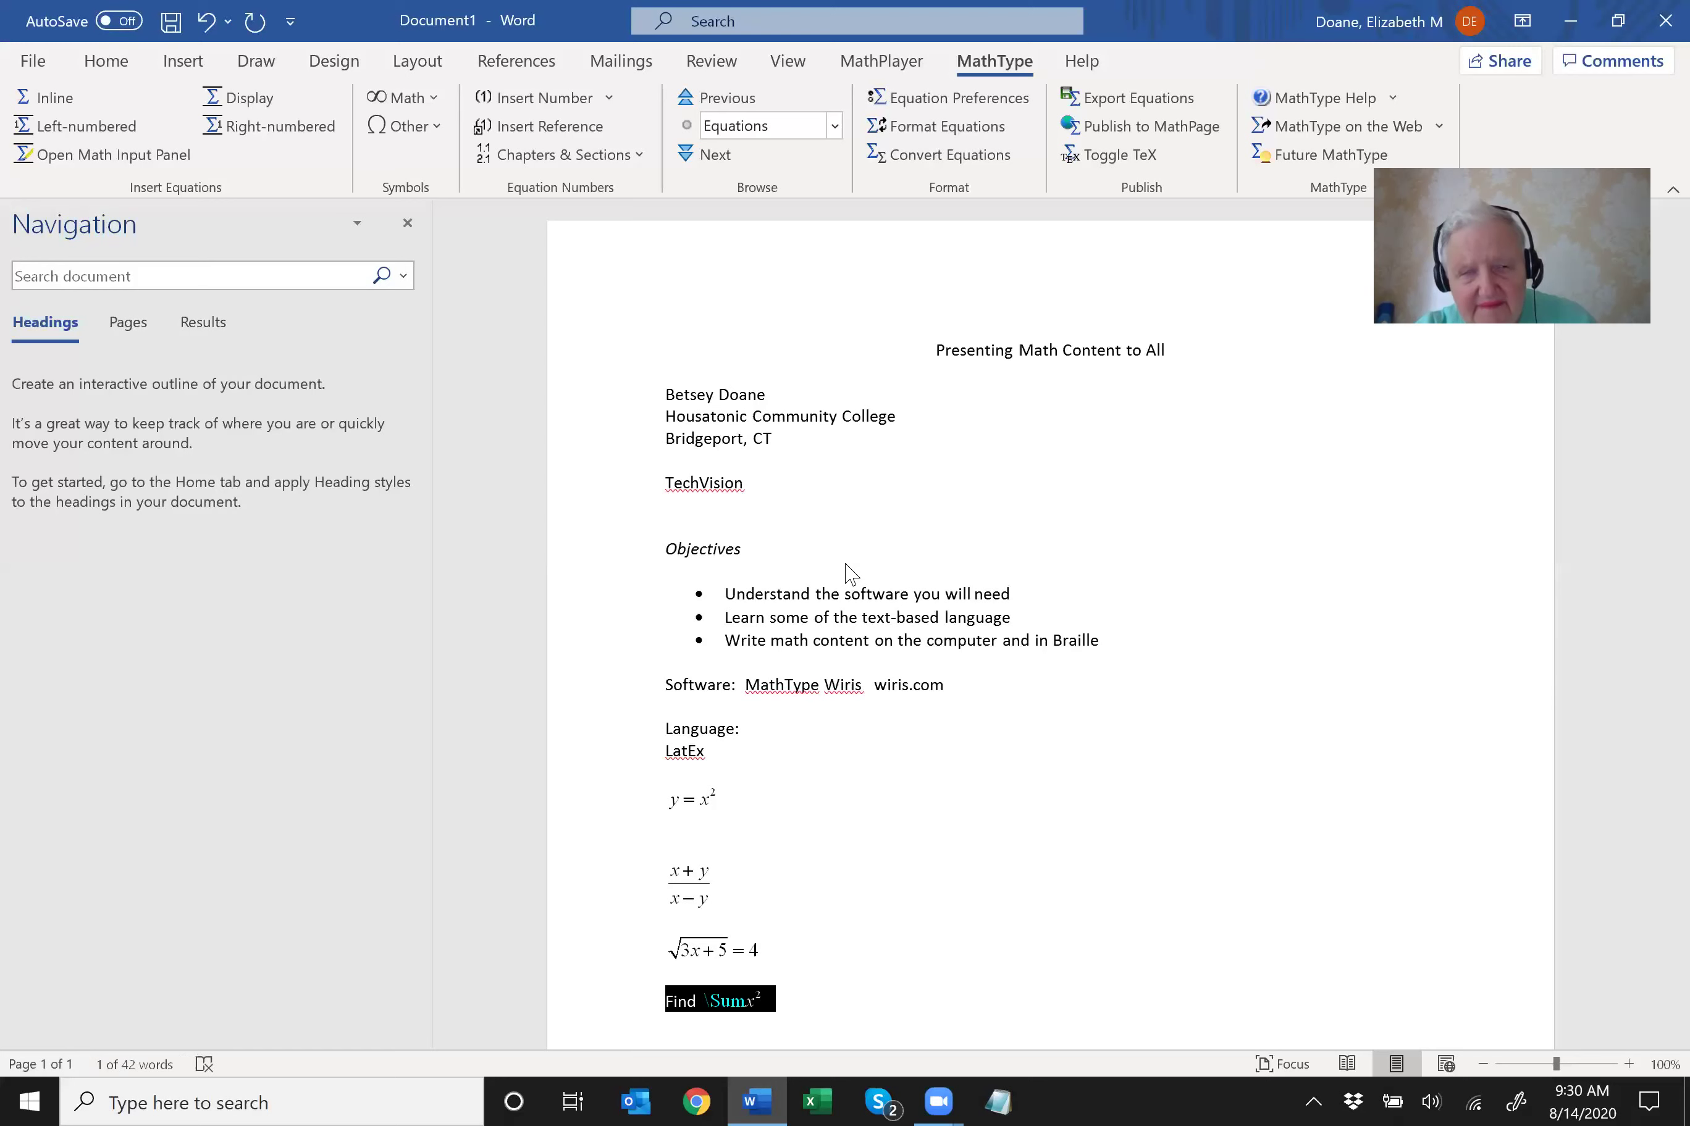
key("alt+backslash")
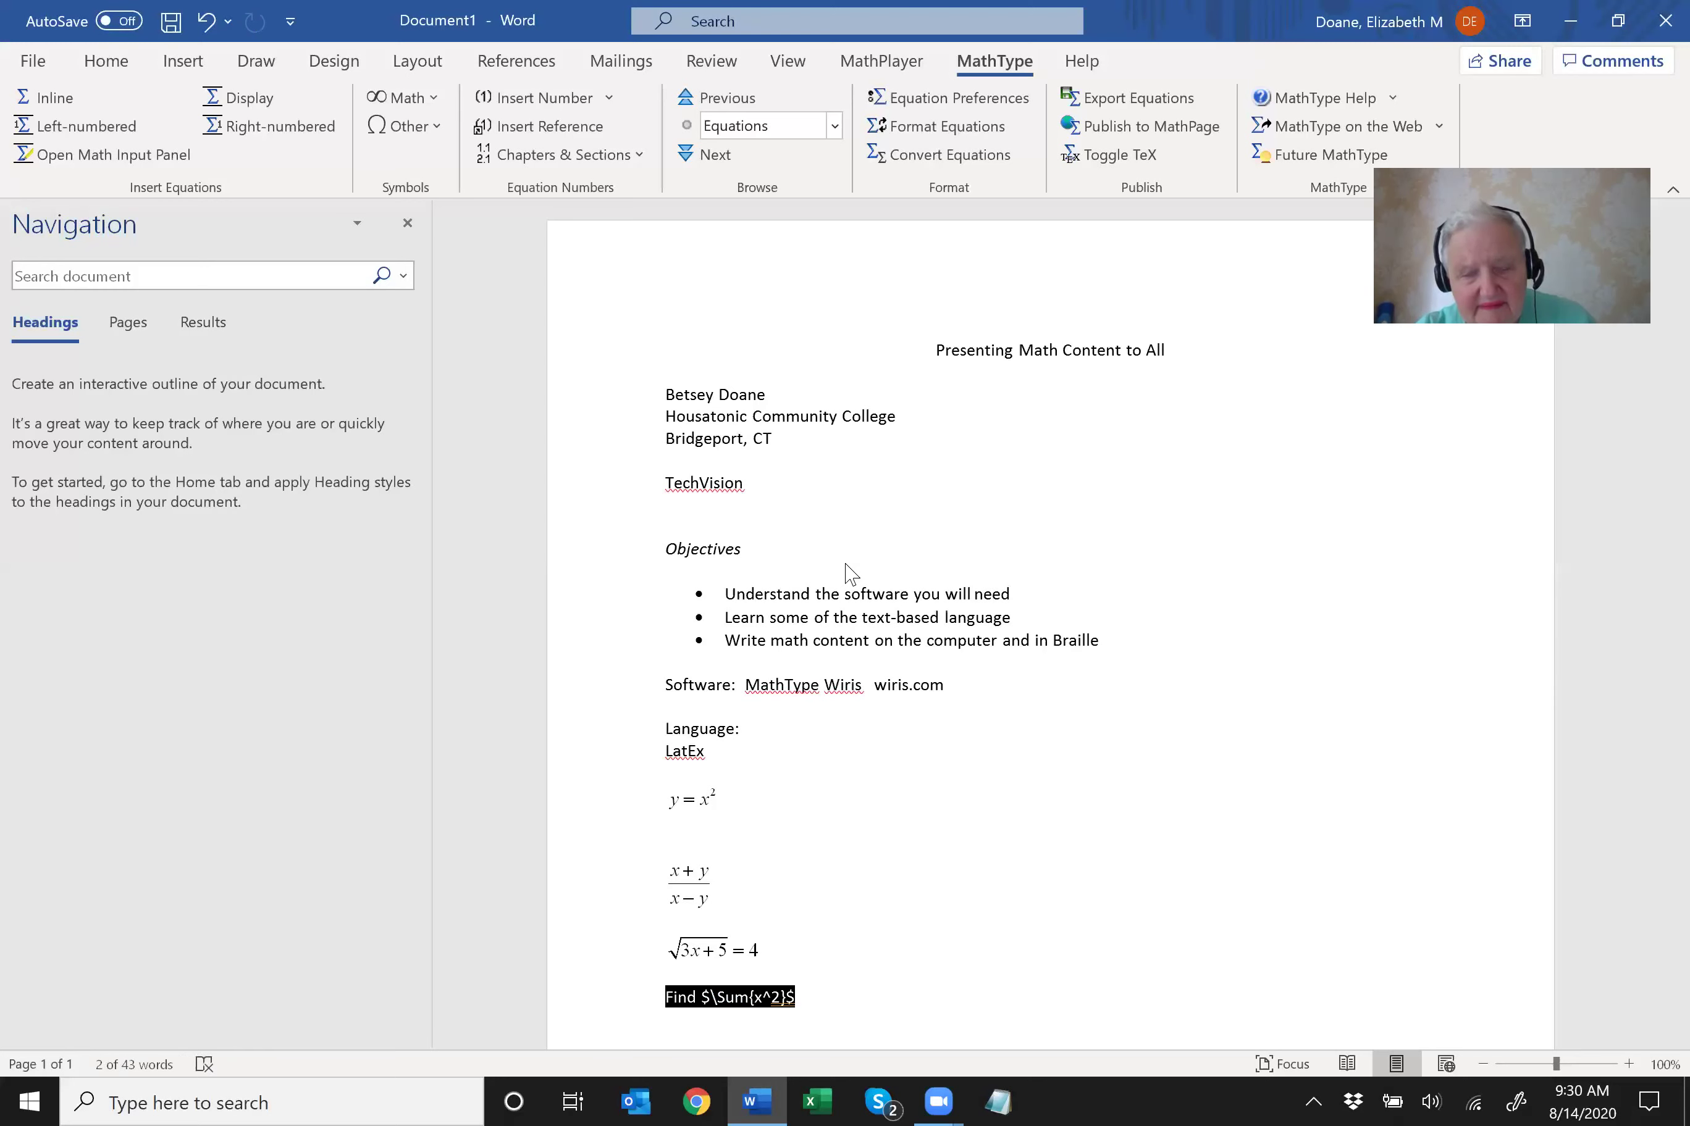
key("Home")
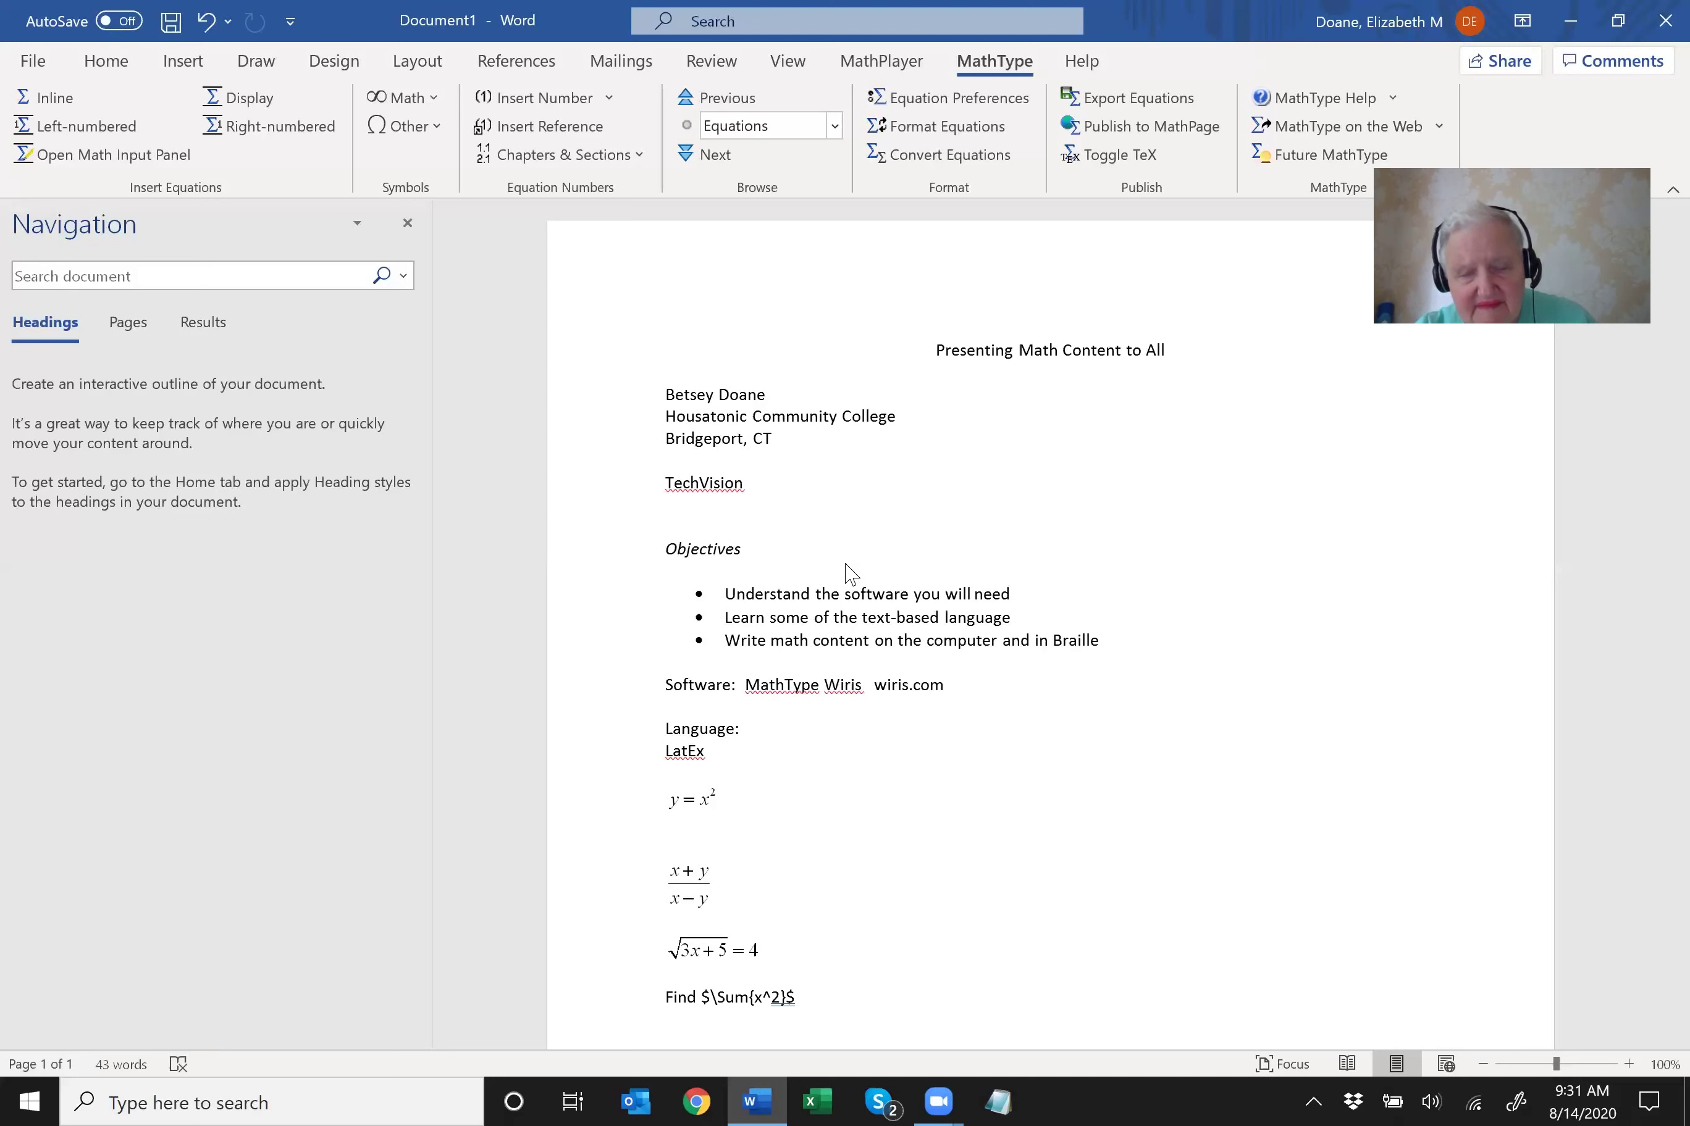
Correct \Sum to \Sigma and render the Find line as the equation Σx².
key("Right")
key("Right")
key("Right")
key("BackSpace")
key("BackSpace")
type("igma")
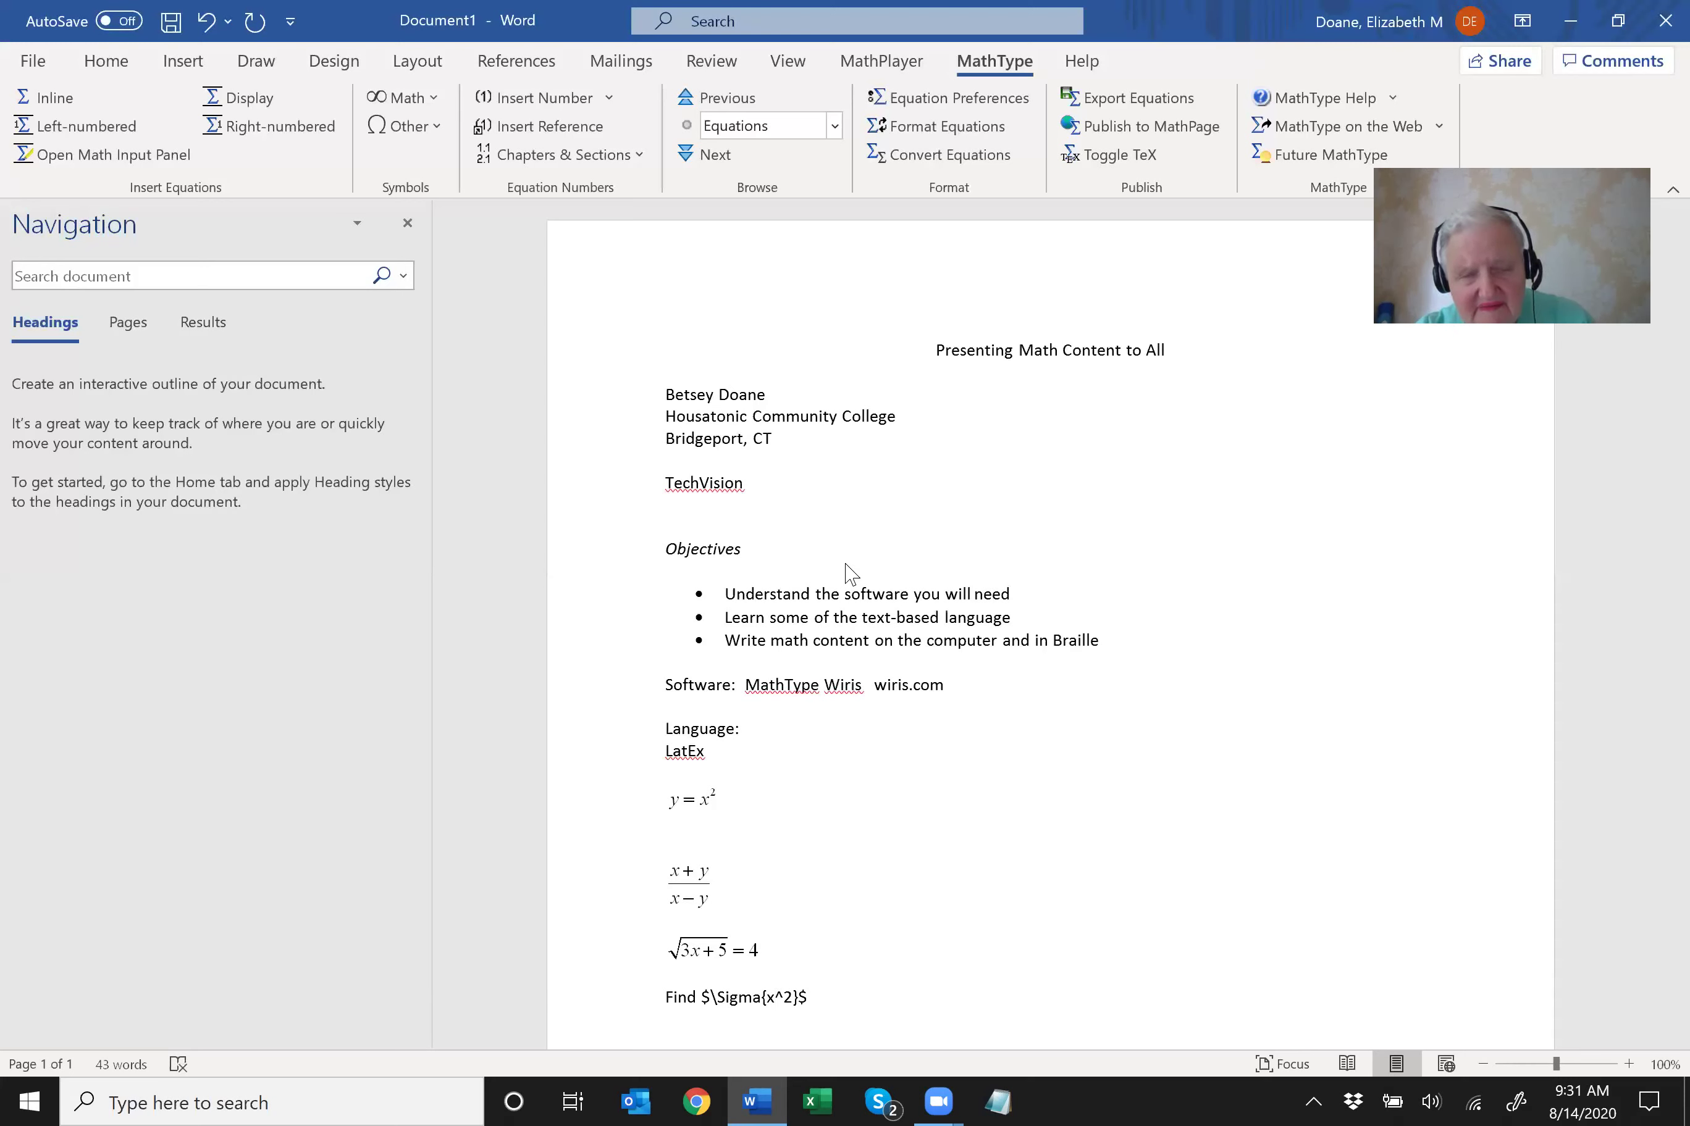
key("Home")
key("shift+End")
key("alt+backslash")
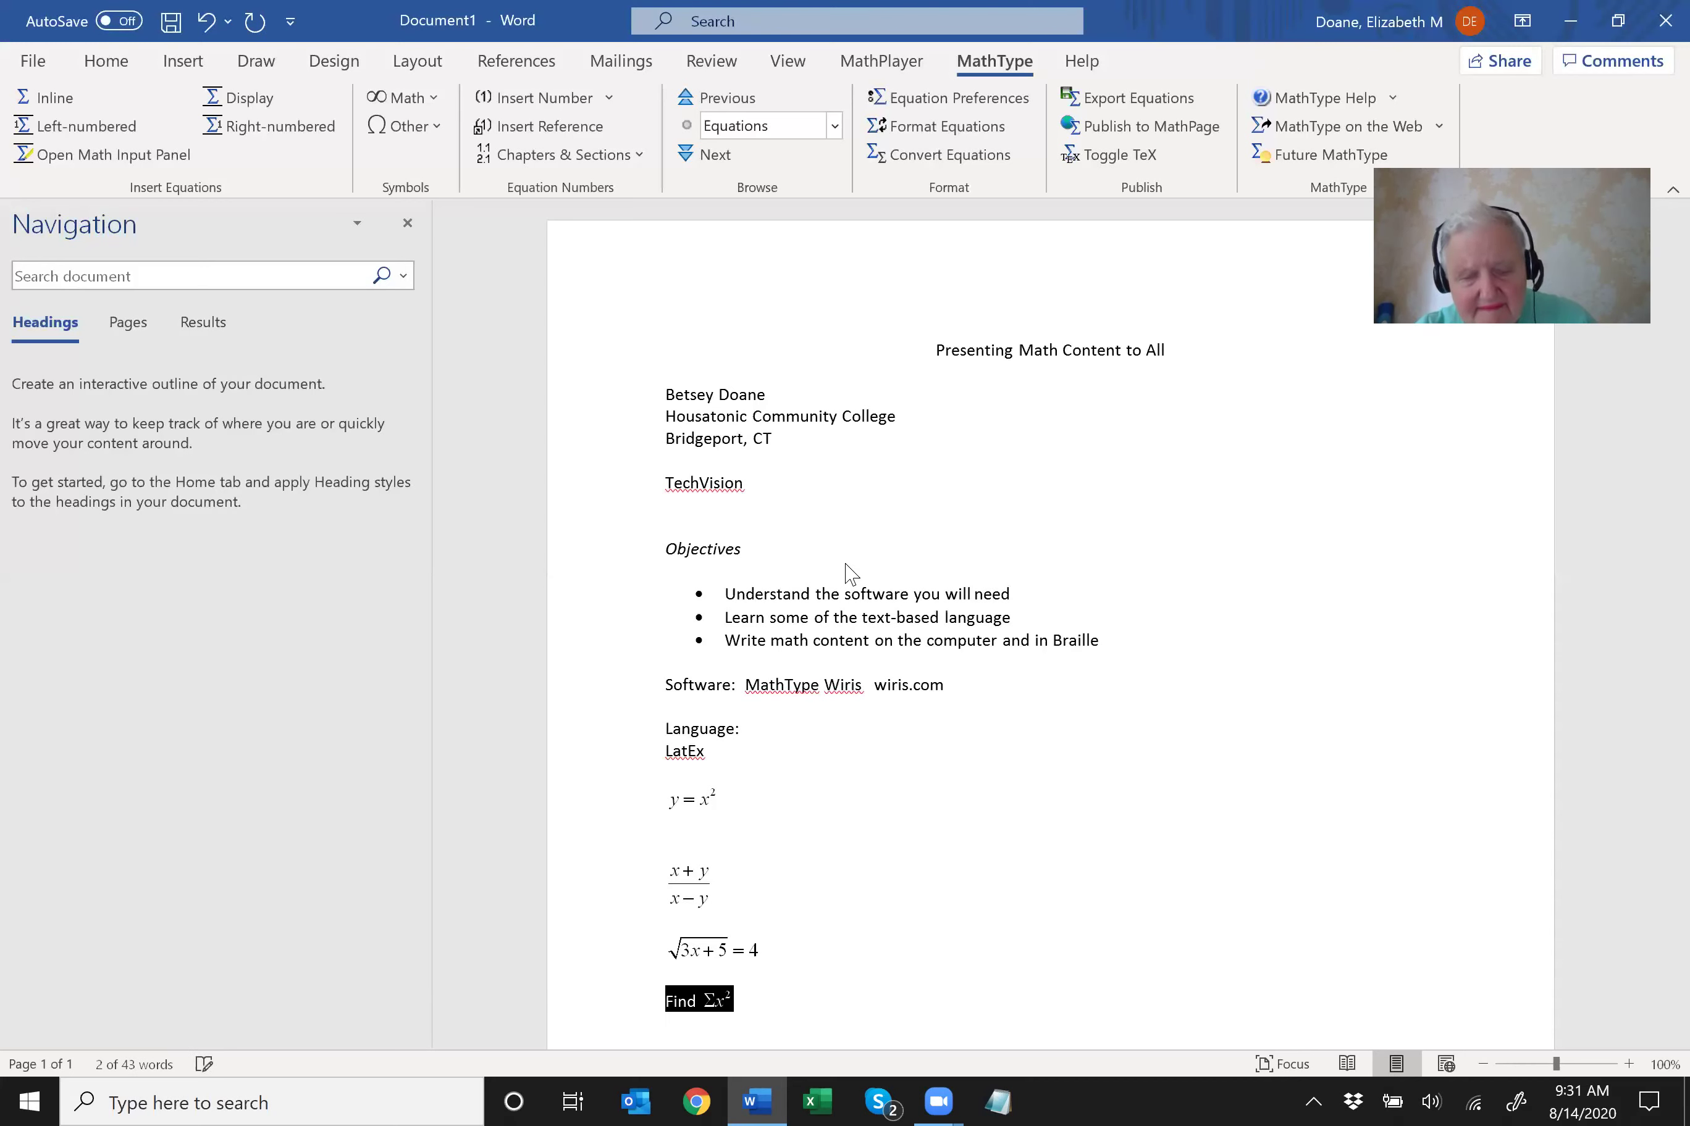
key("Left")
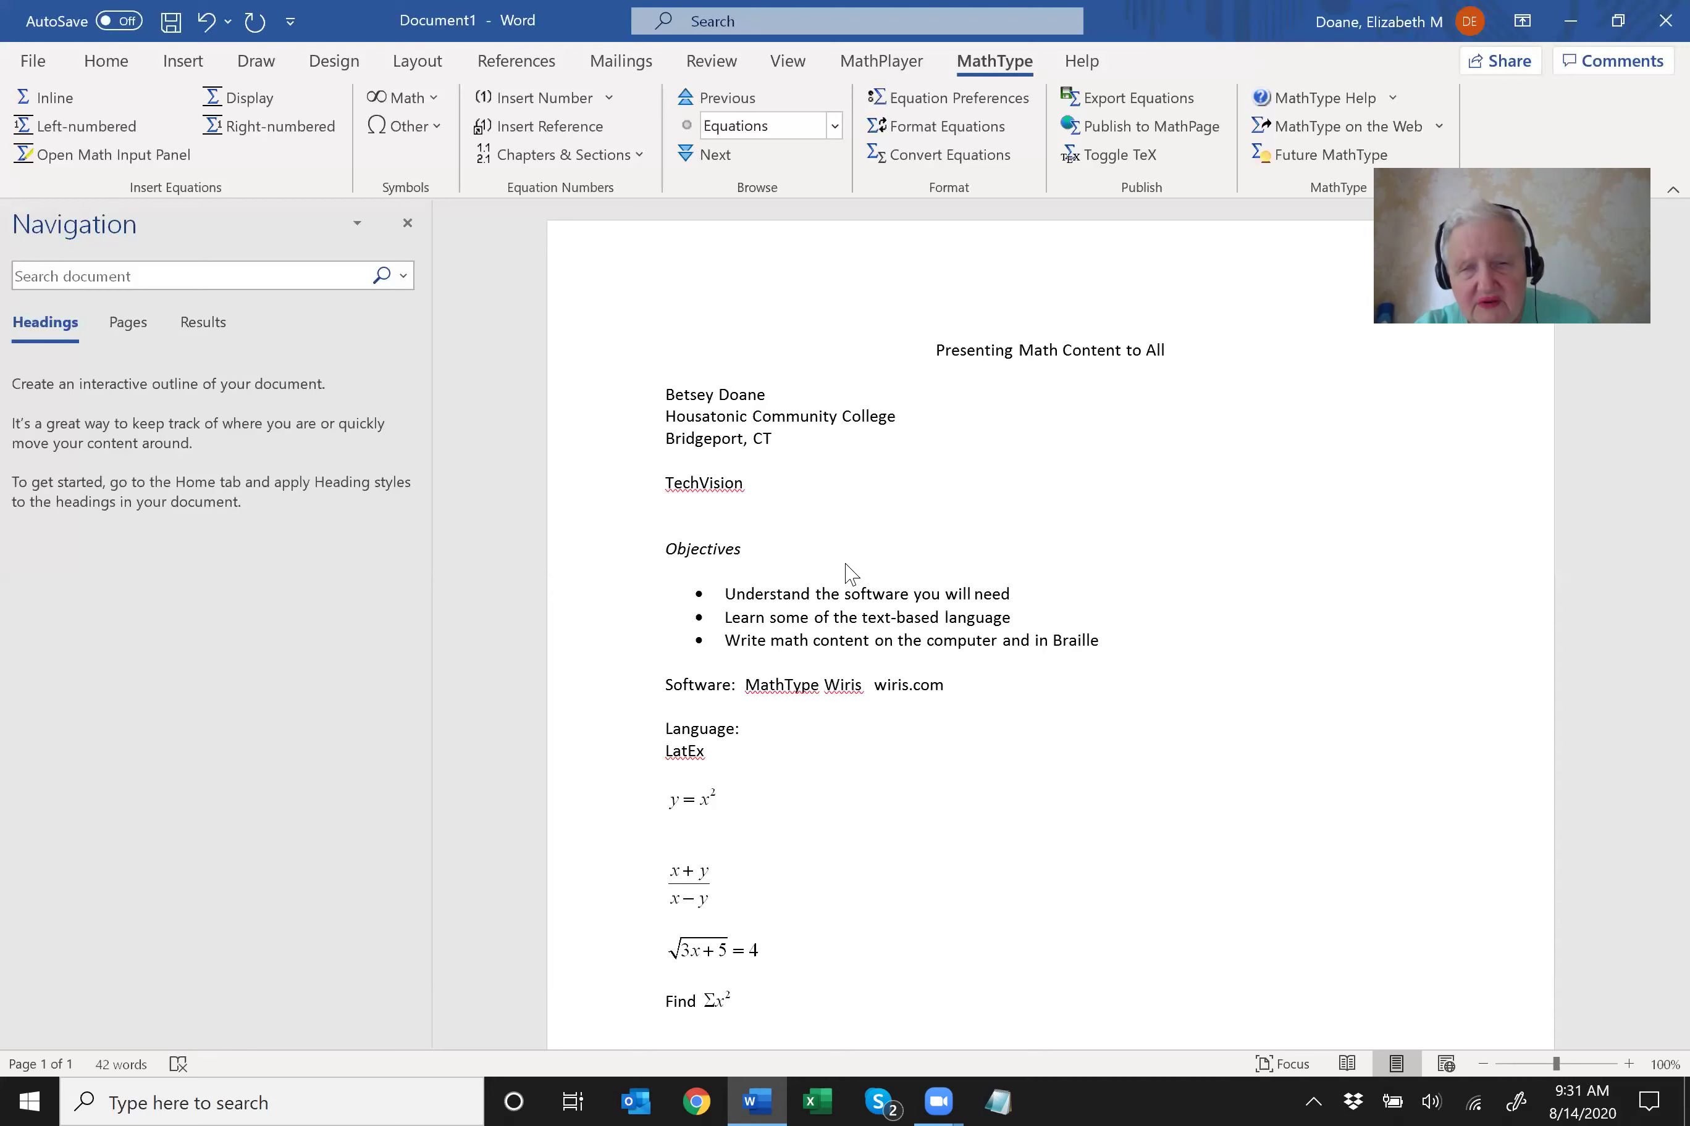
Insert two empty lines beneath the Find Σx² equation.
key("Return")
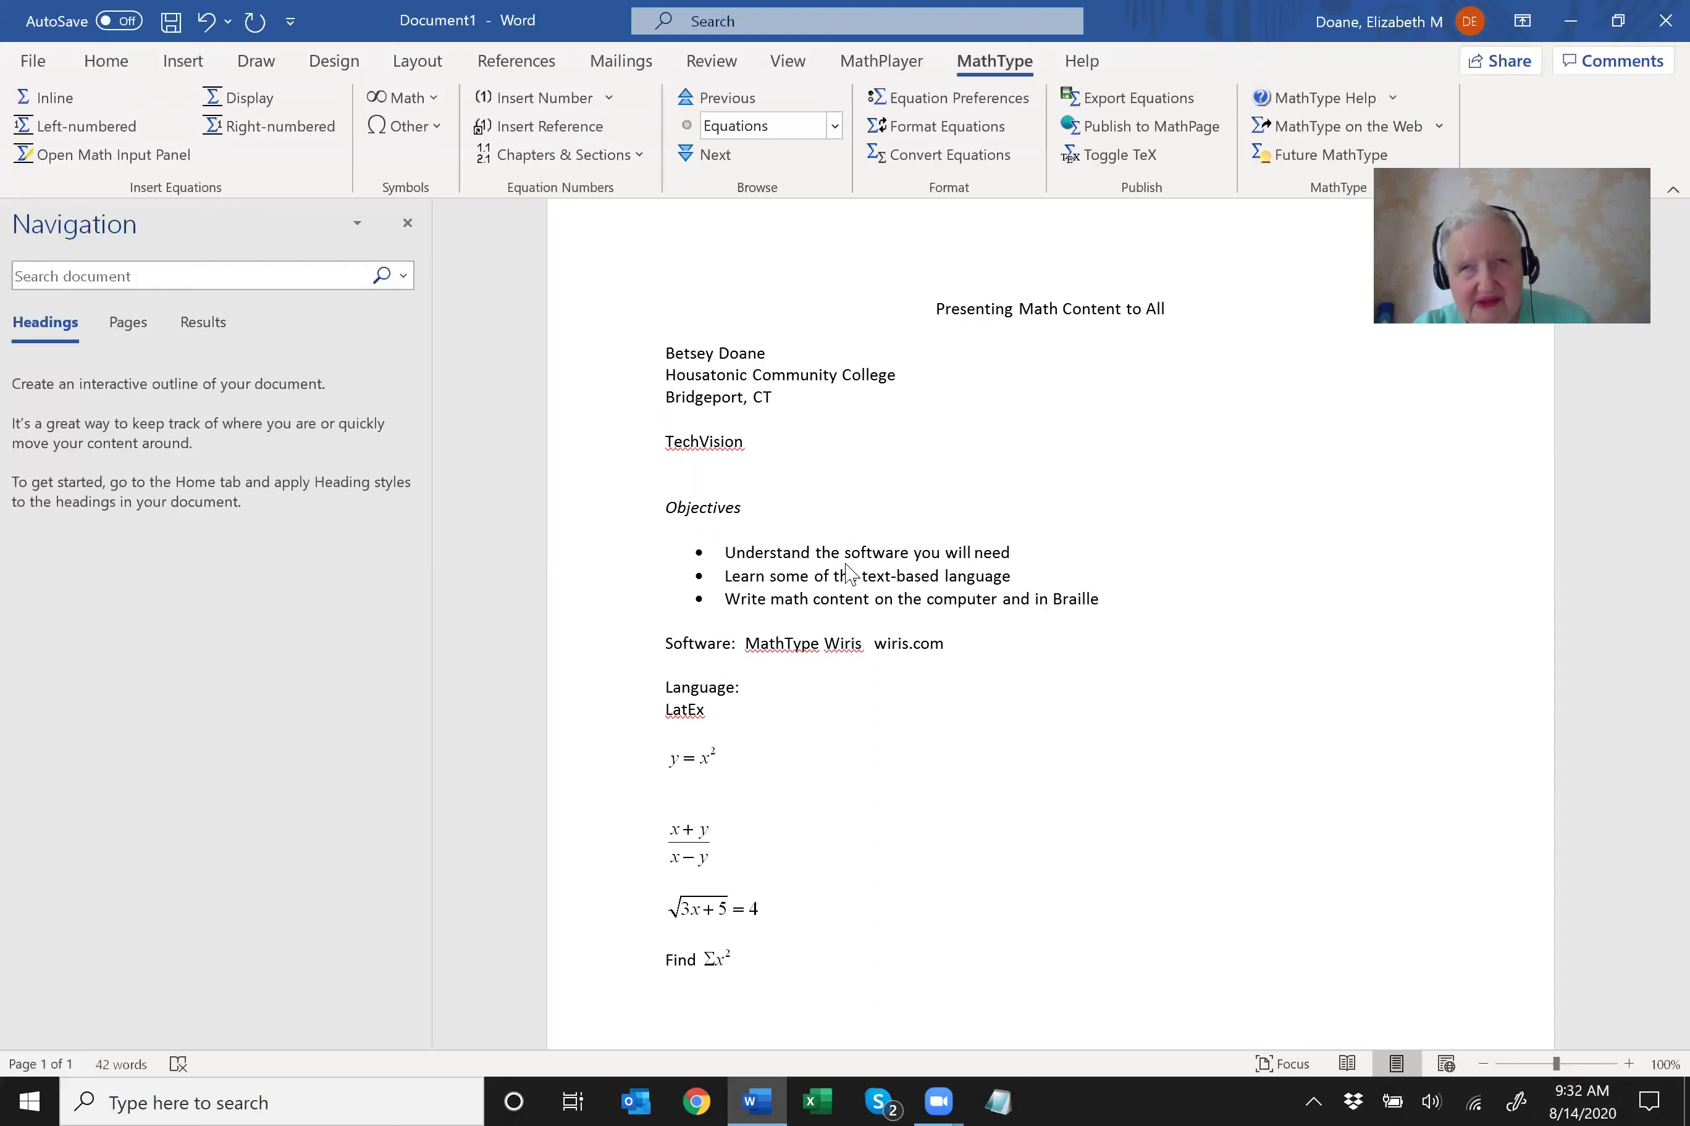
key("Return")
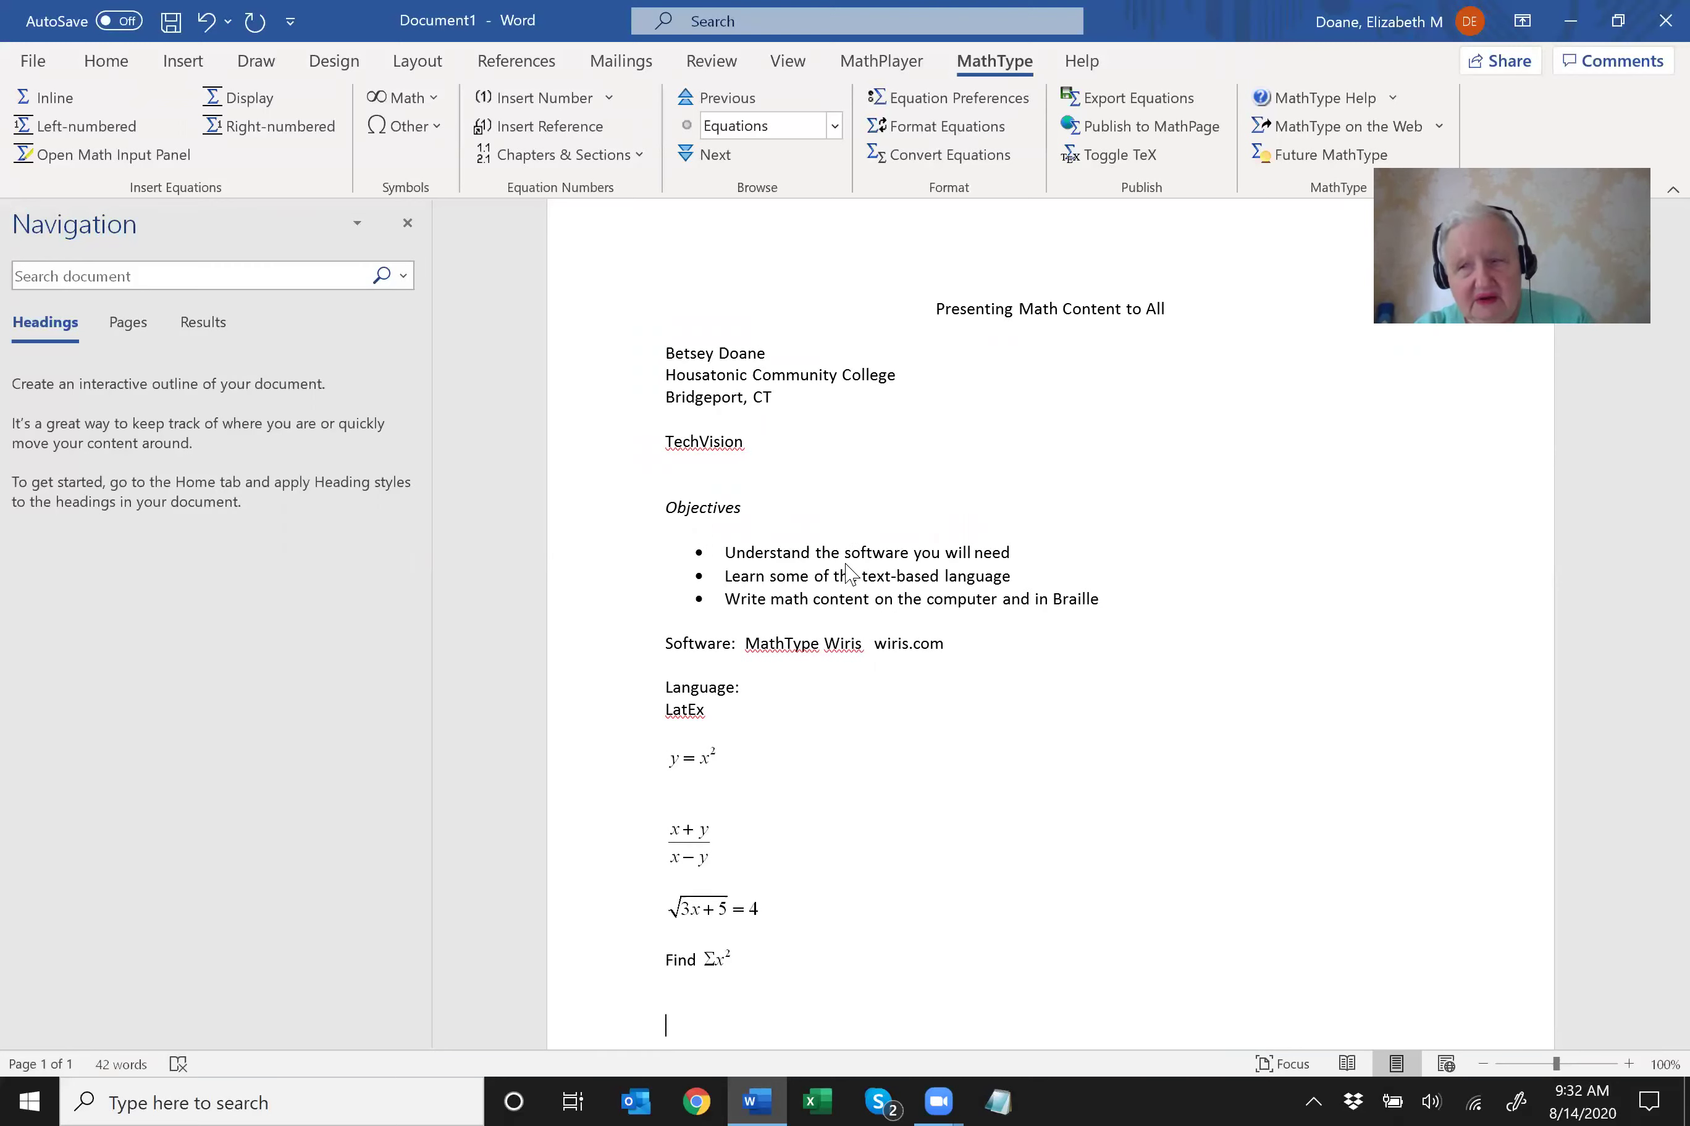
Type the quadratic formula LaTeX $x=\frac{-b\pm \sqrt{b^2-4ac}}{2a}$ on a new line and select it.
type("$")
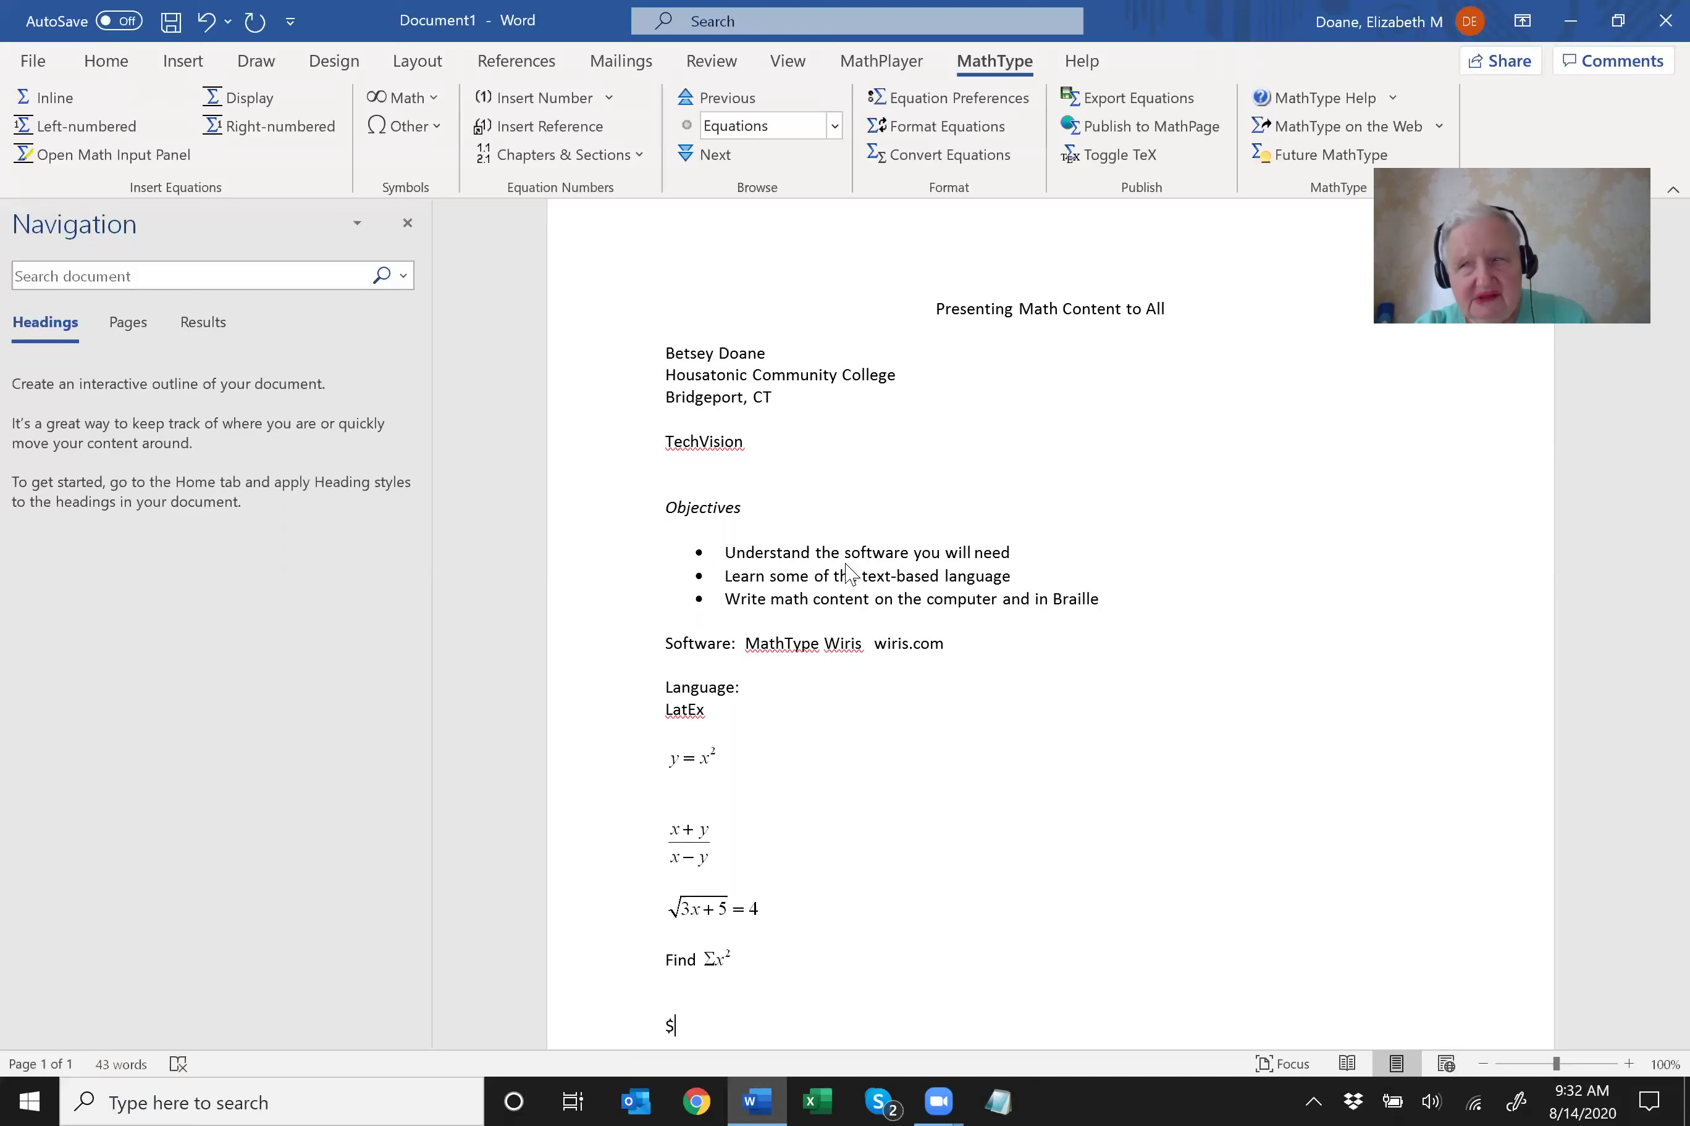
type("x=")
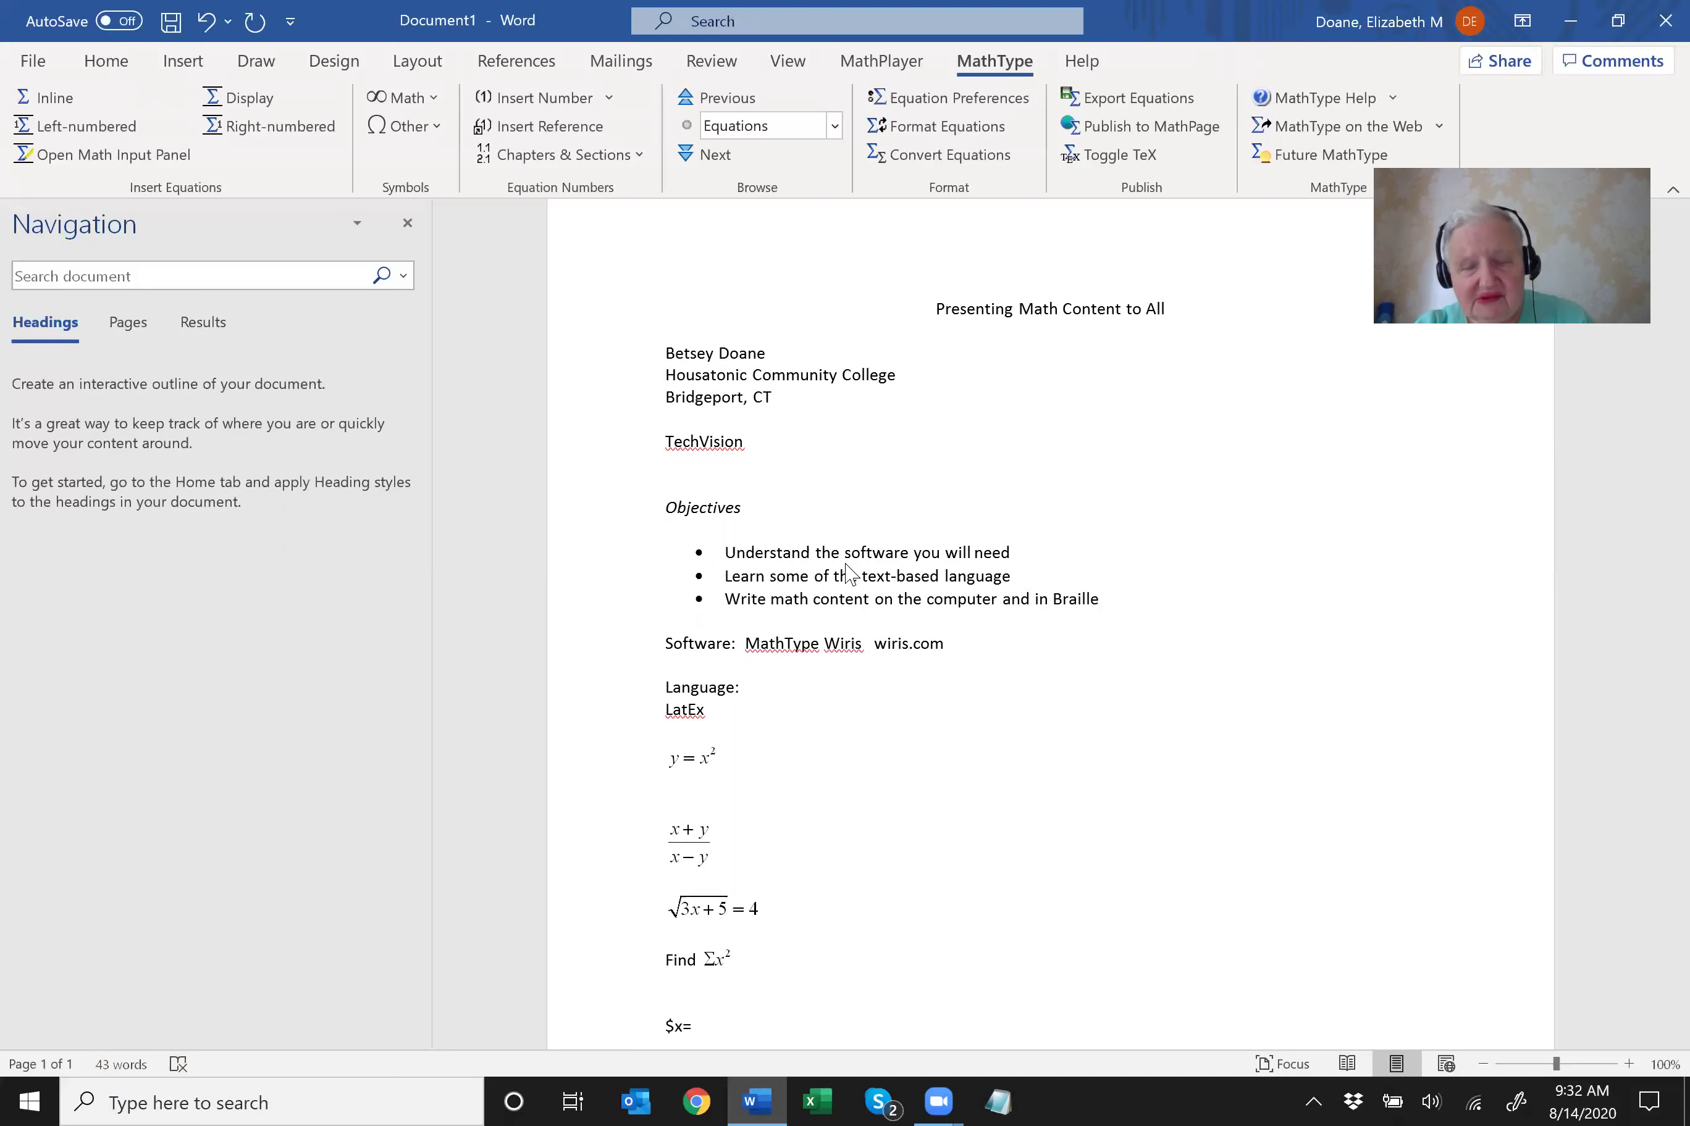
type("\\frac")
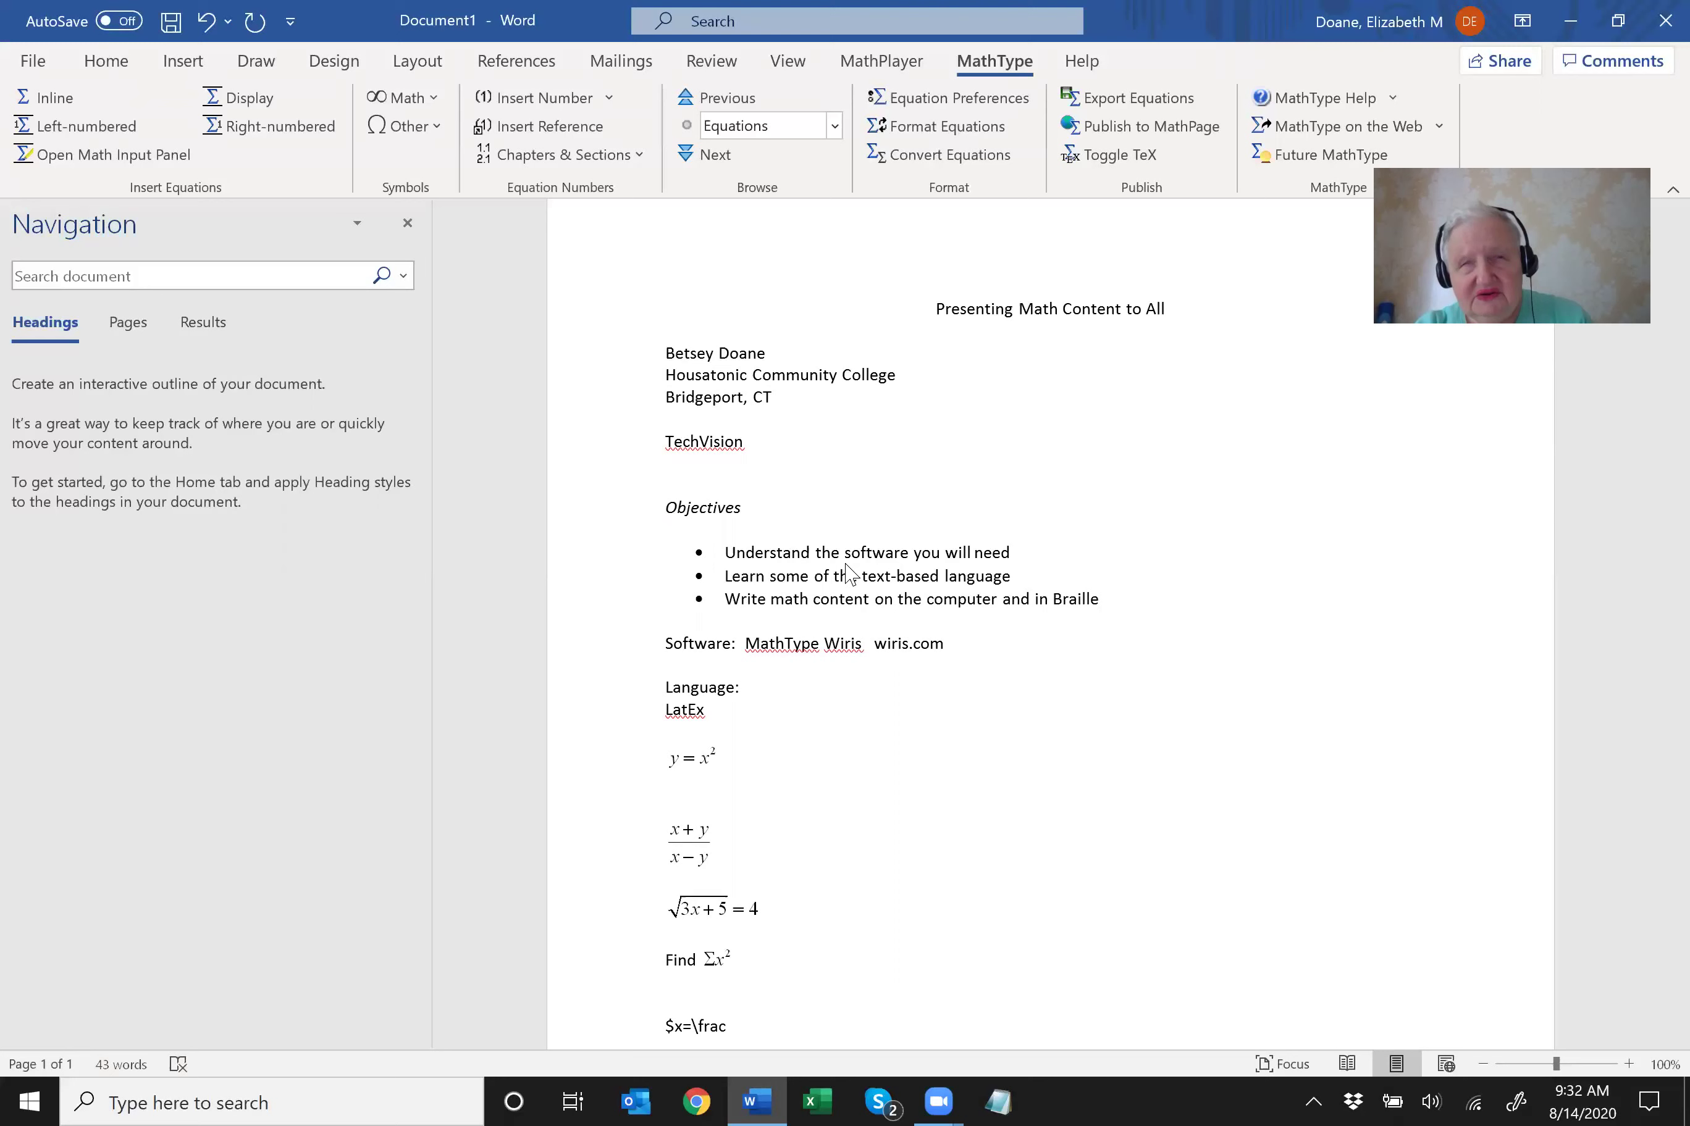
type("{")
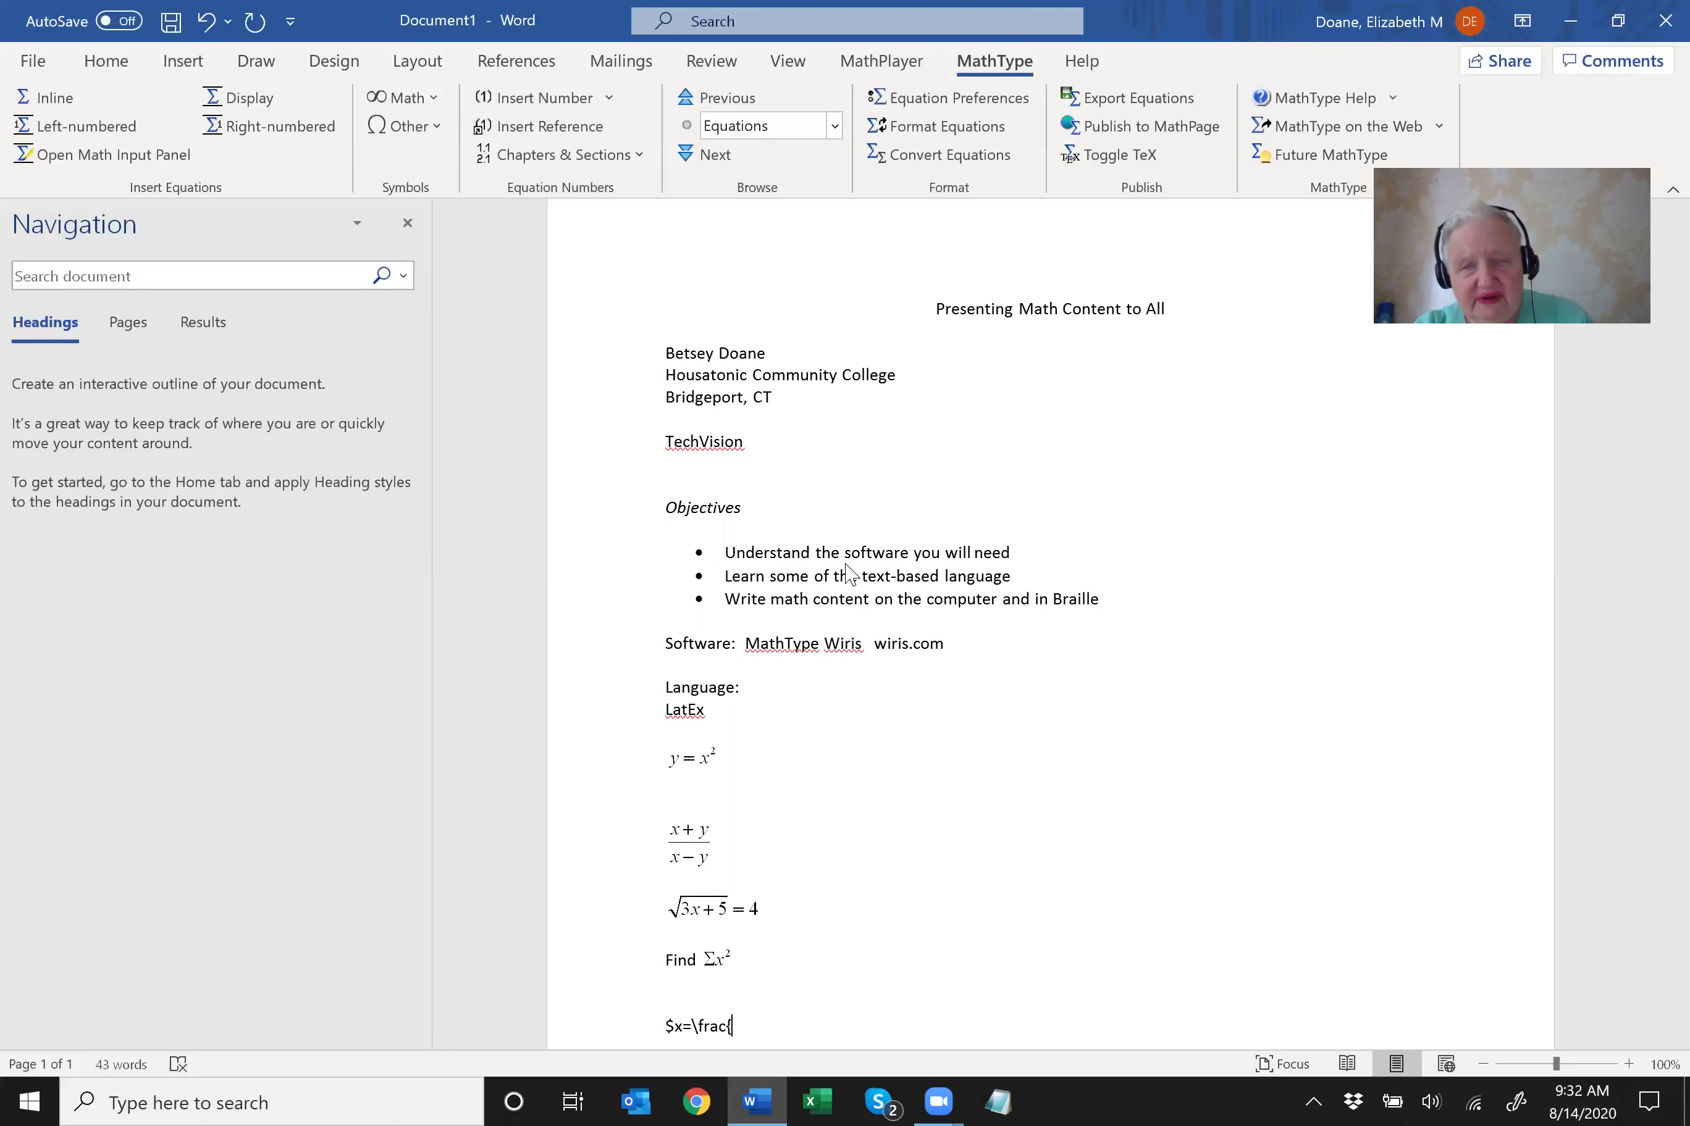
type("-b")
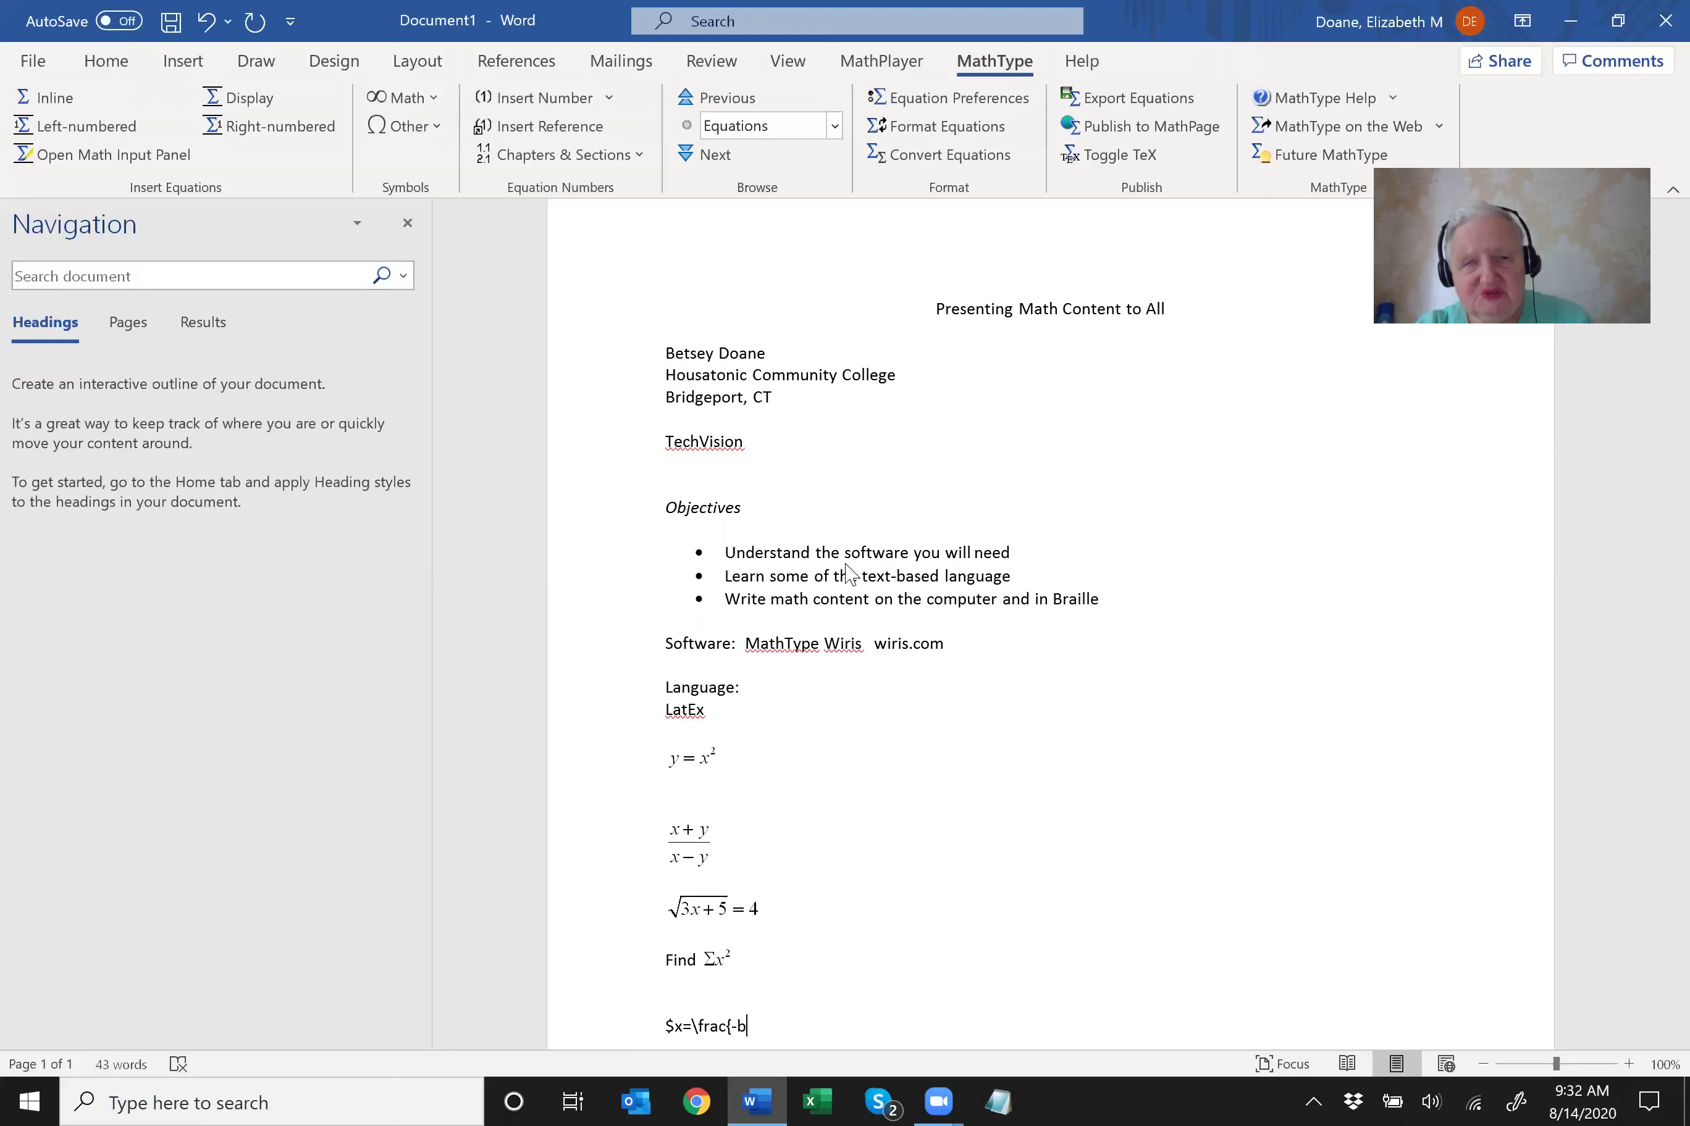
type("\\pm")
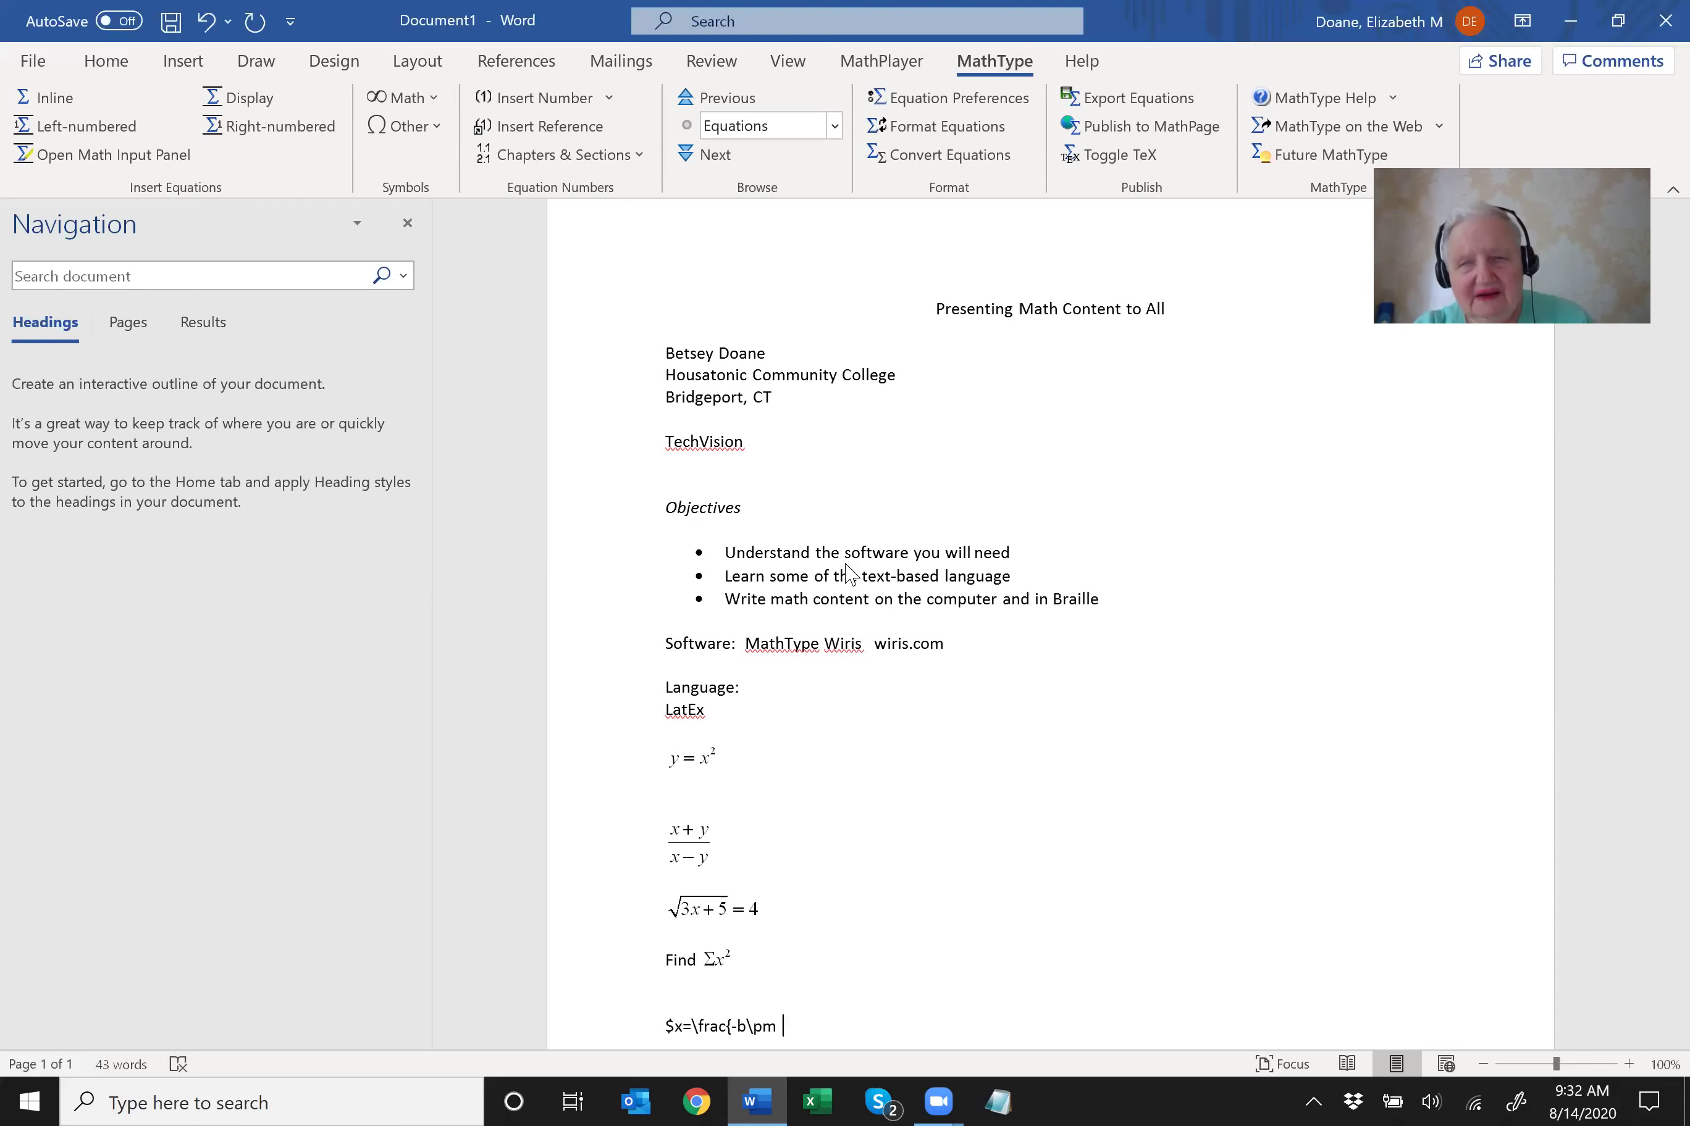
type("\\sqrt{")
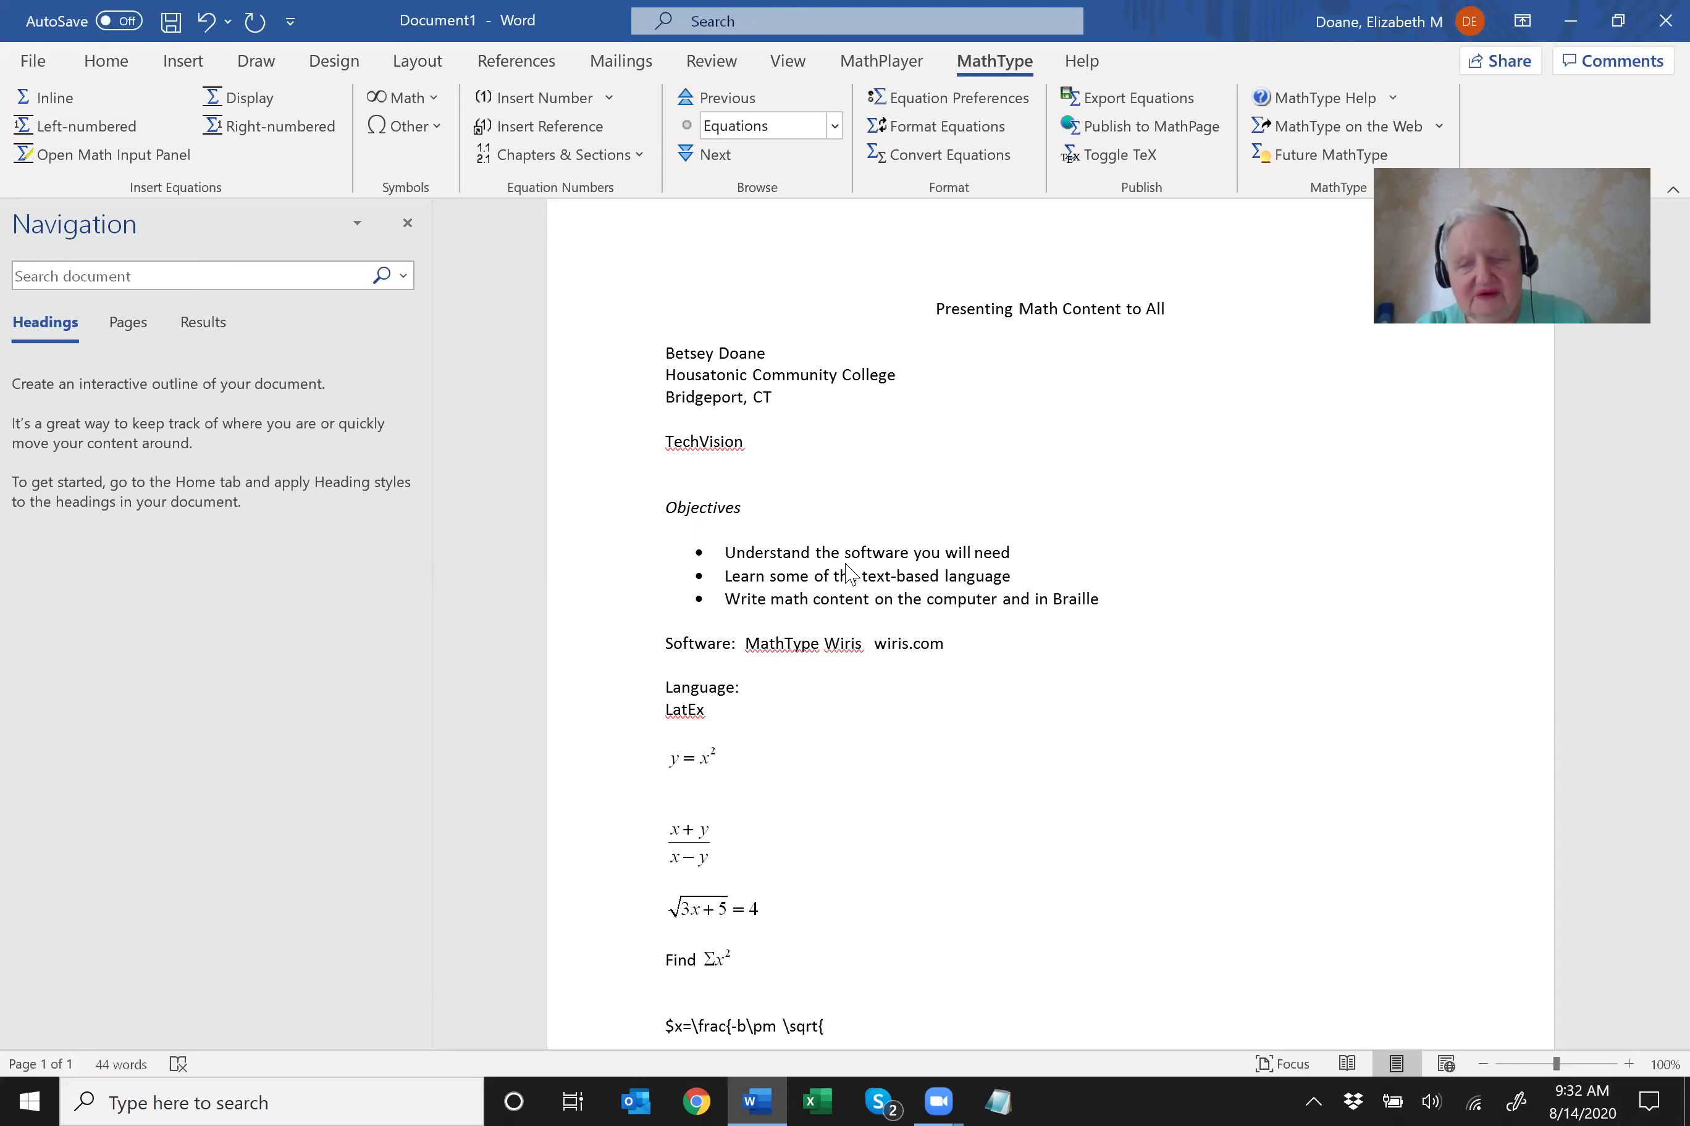
type("b^2[")
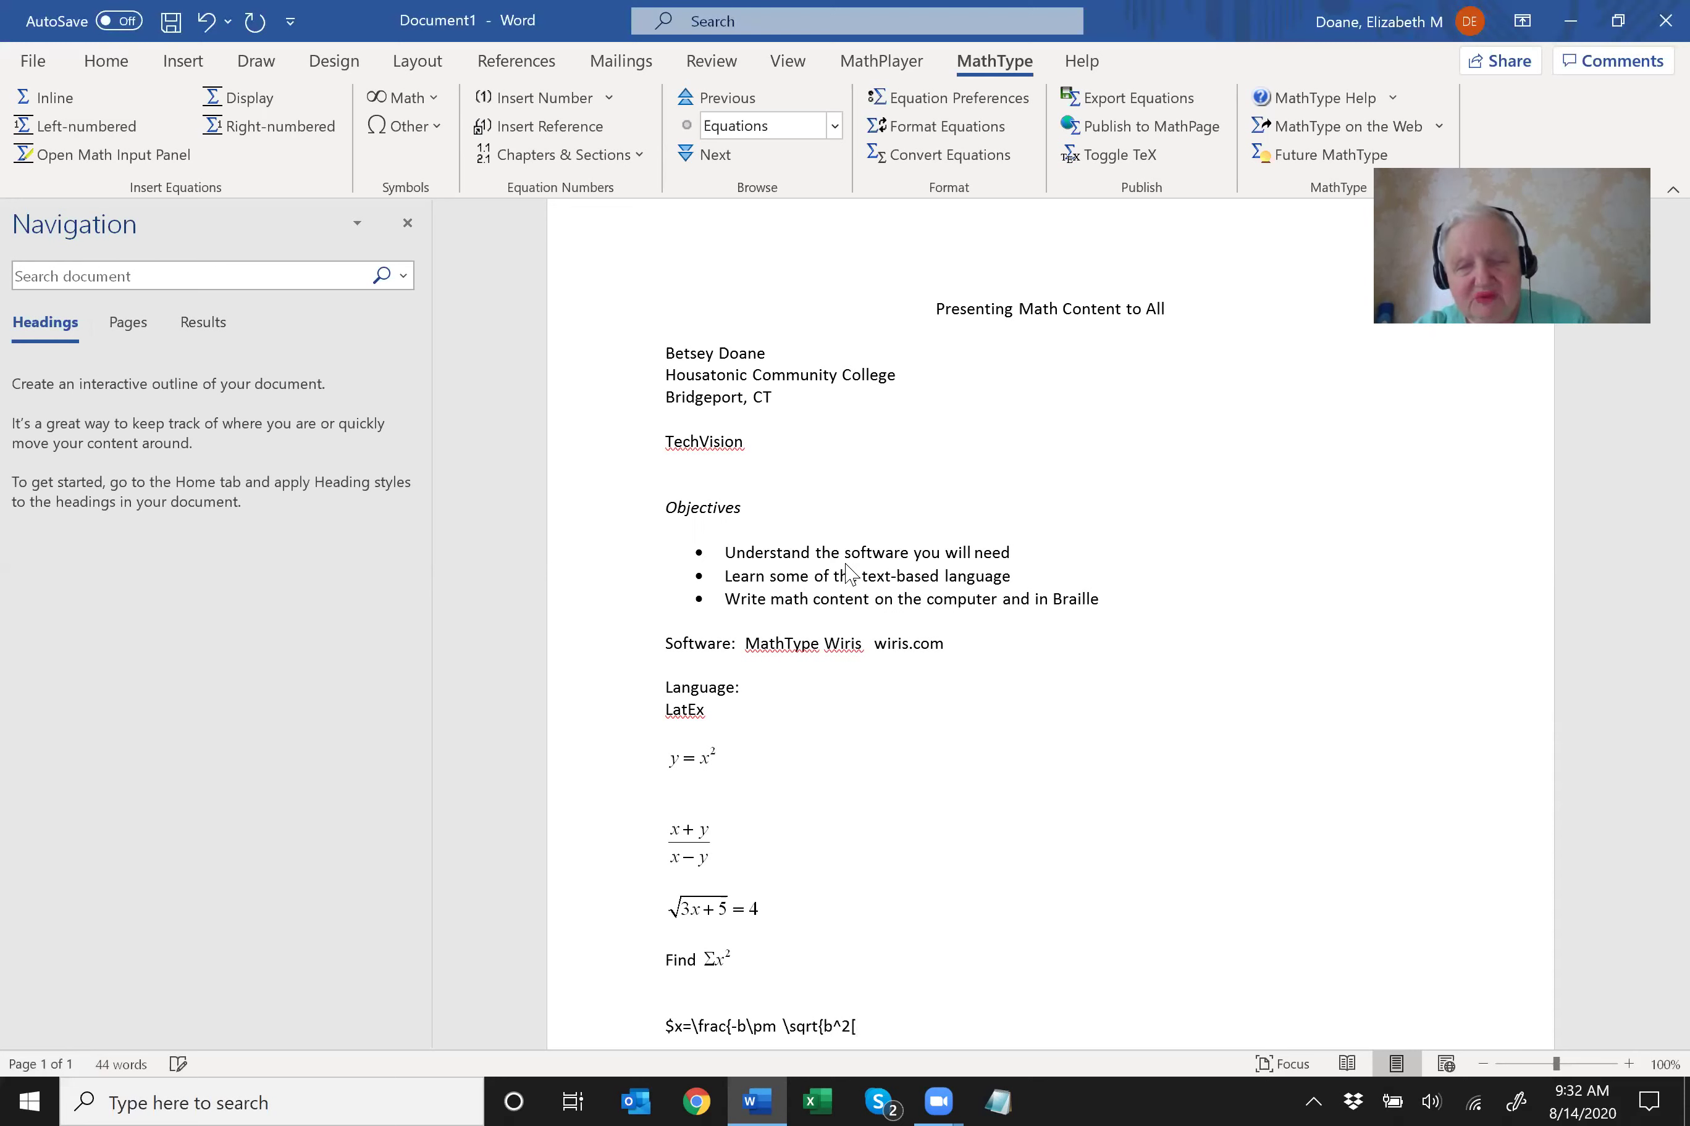
key("BackSpace")
type("-4ac}")
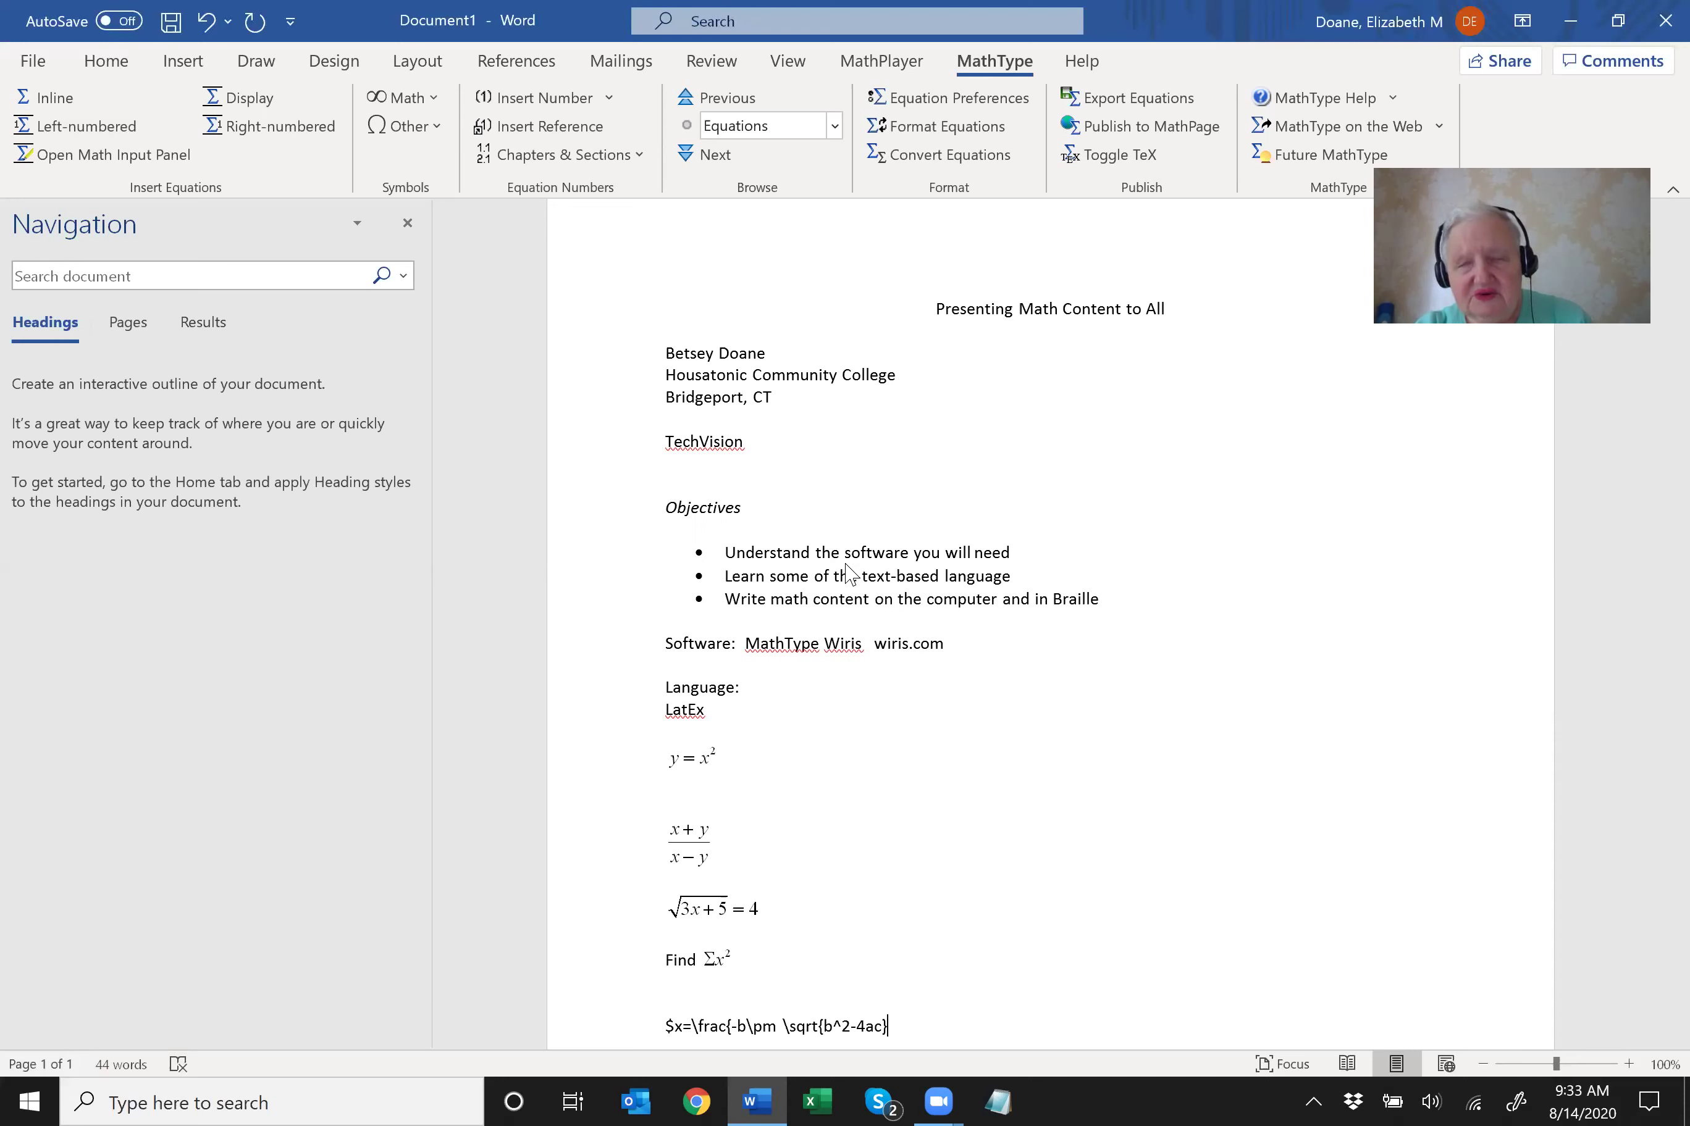
type("}{")
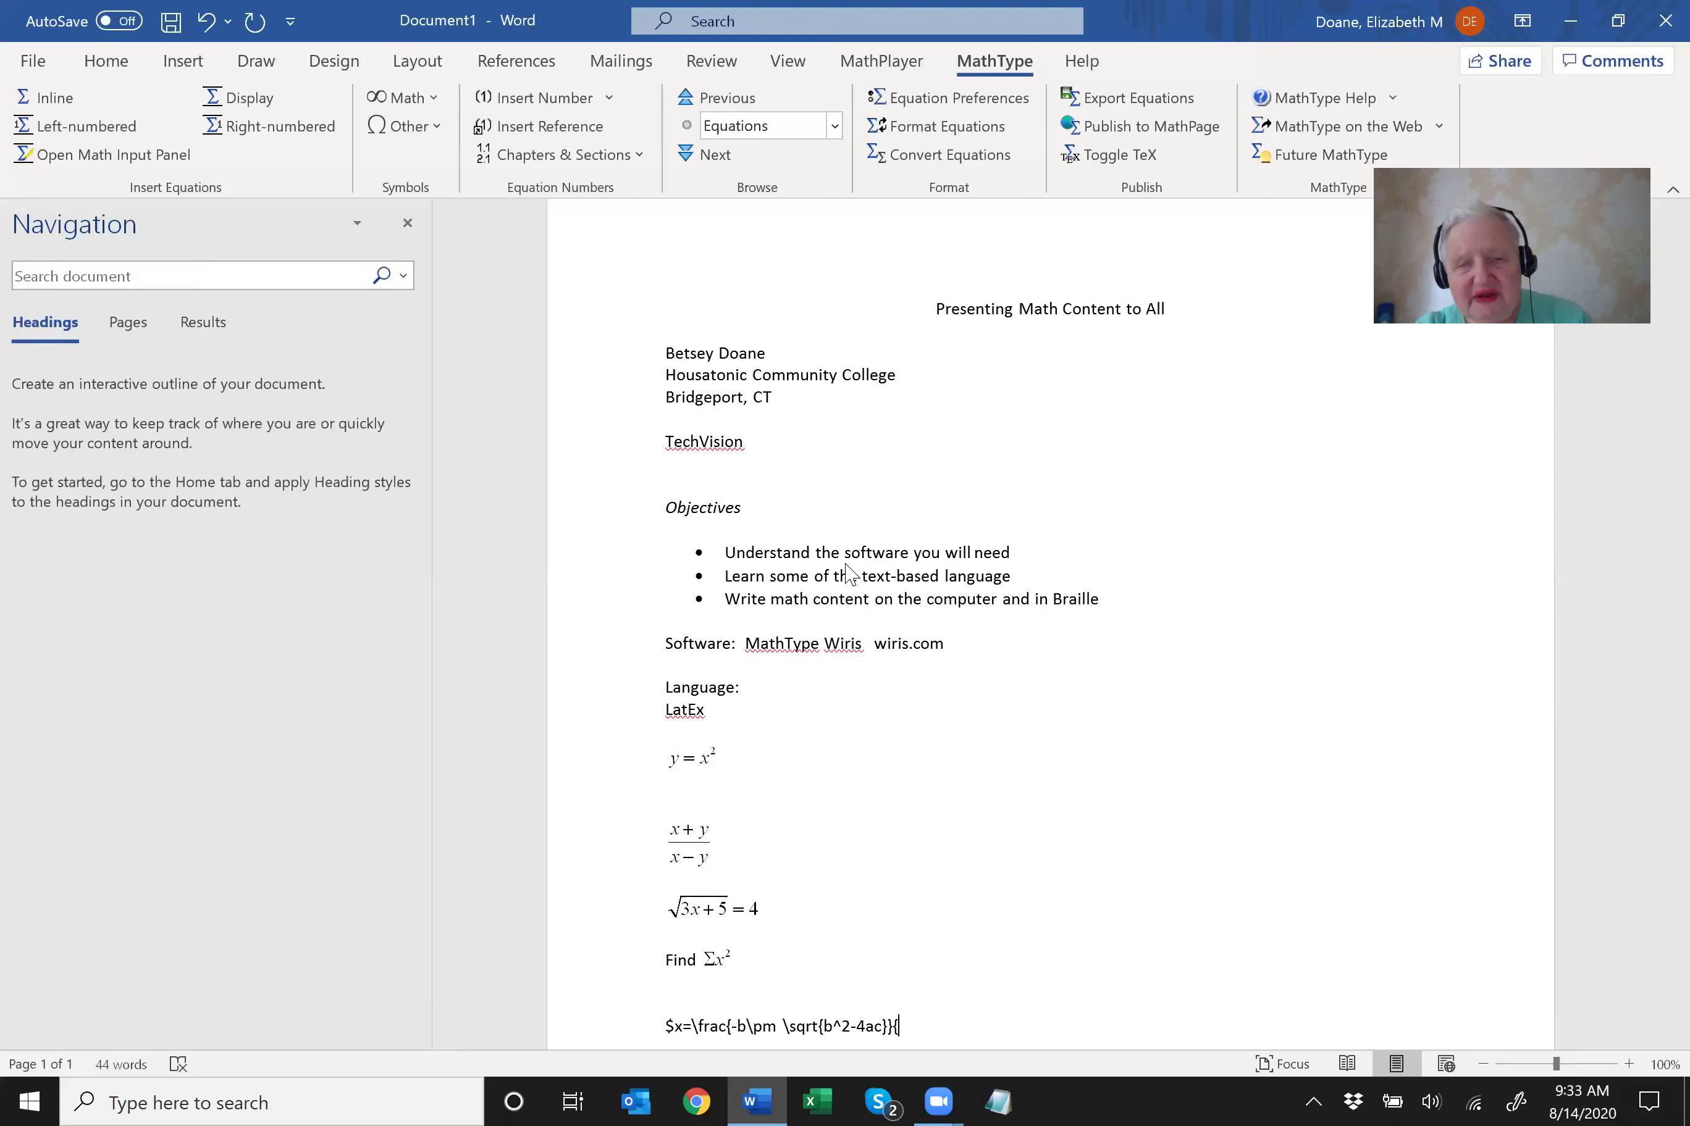
type("2a}$")
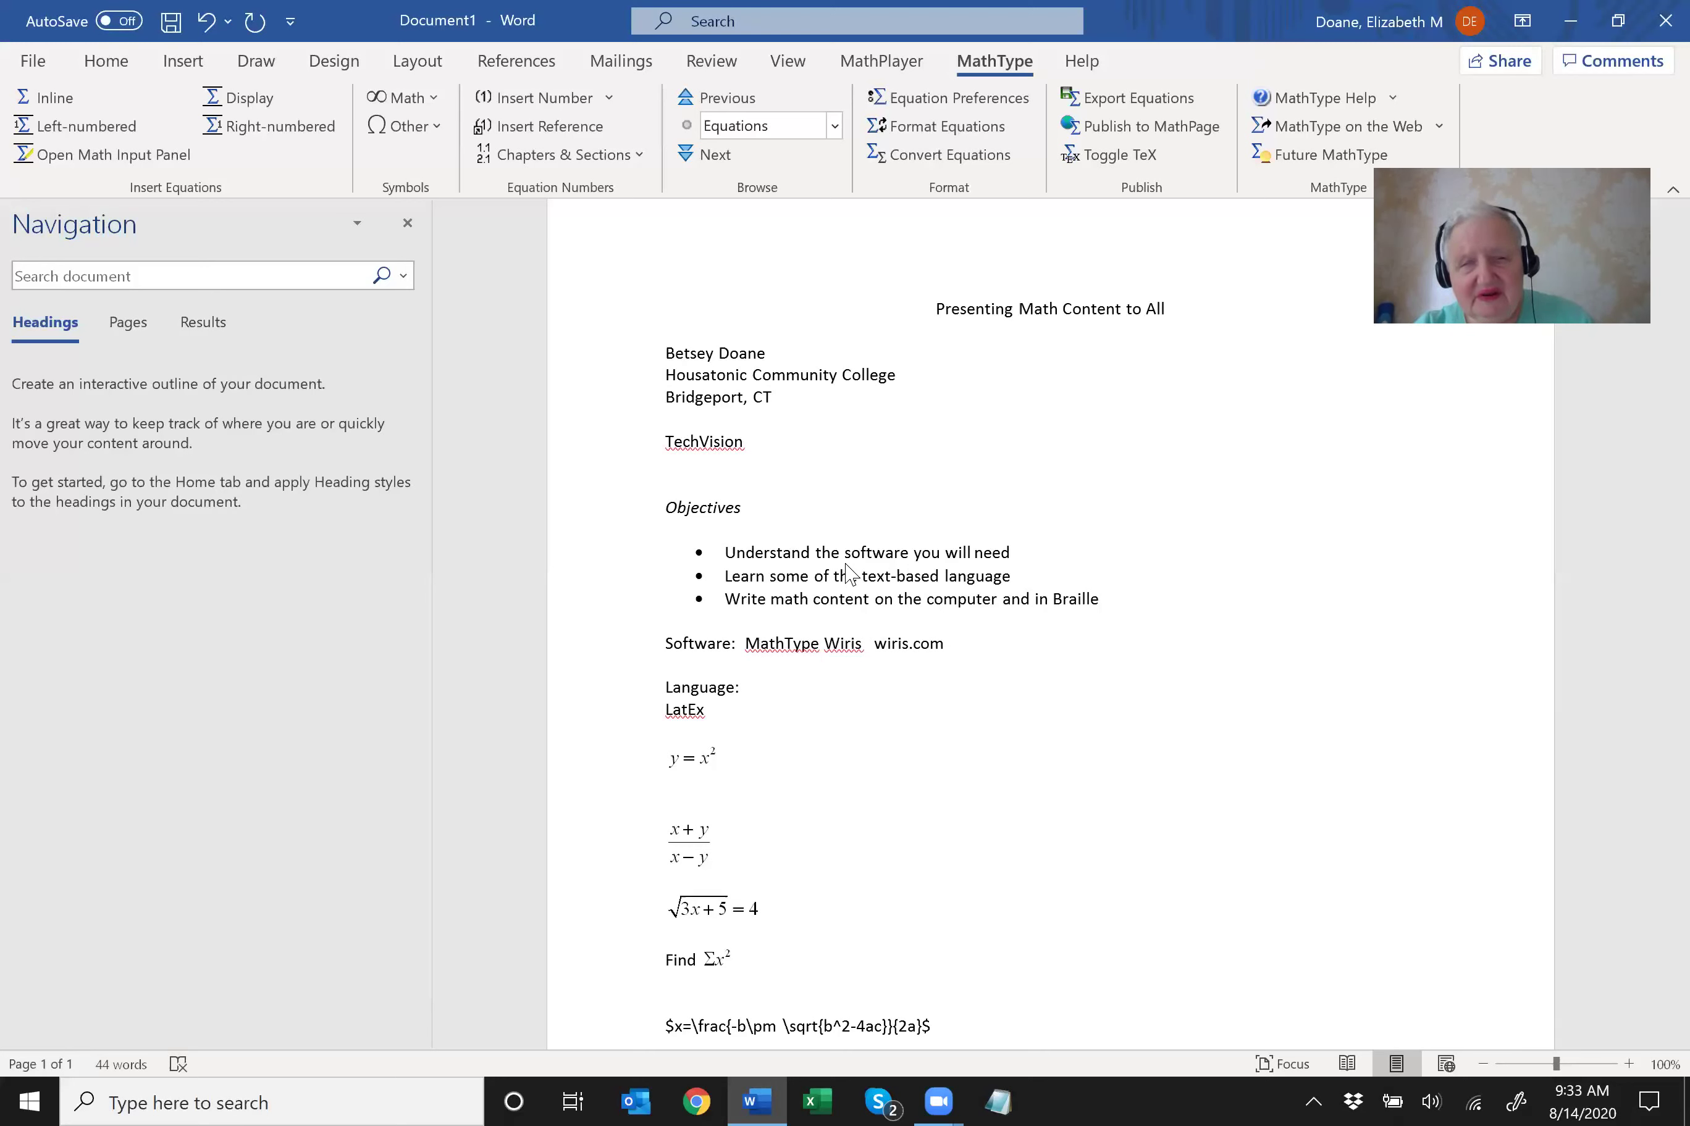
key("Home")
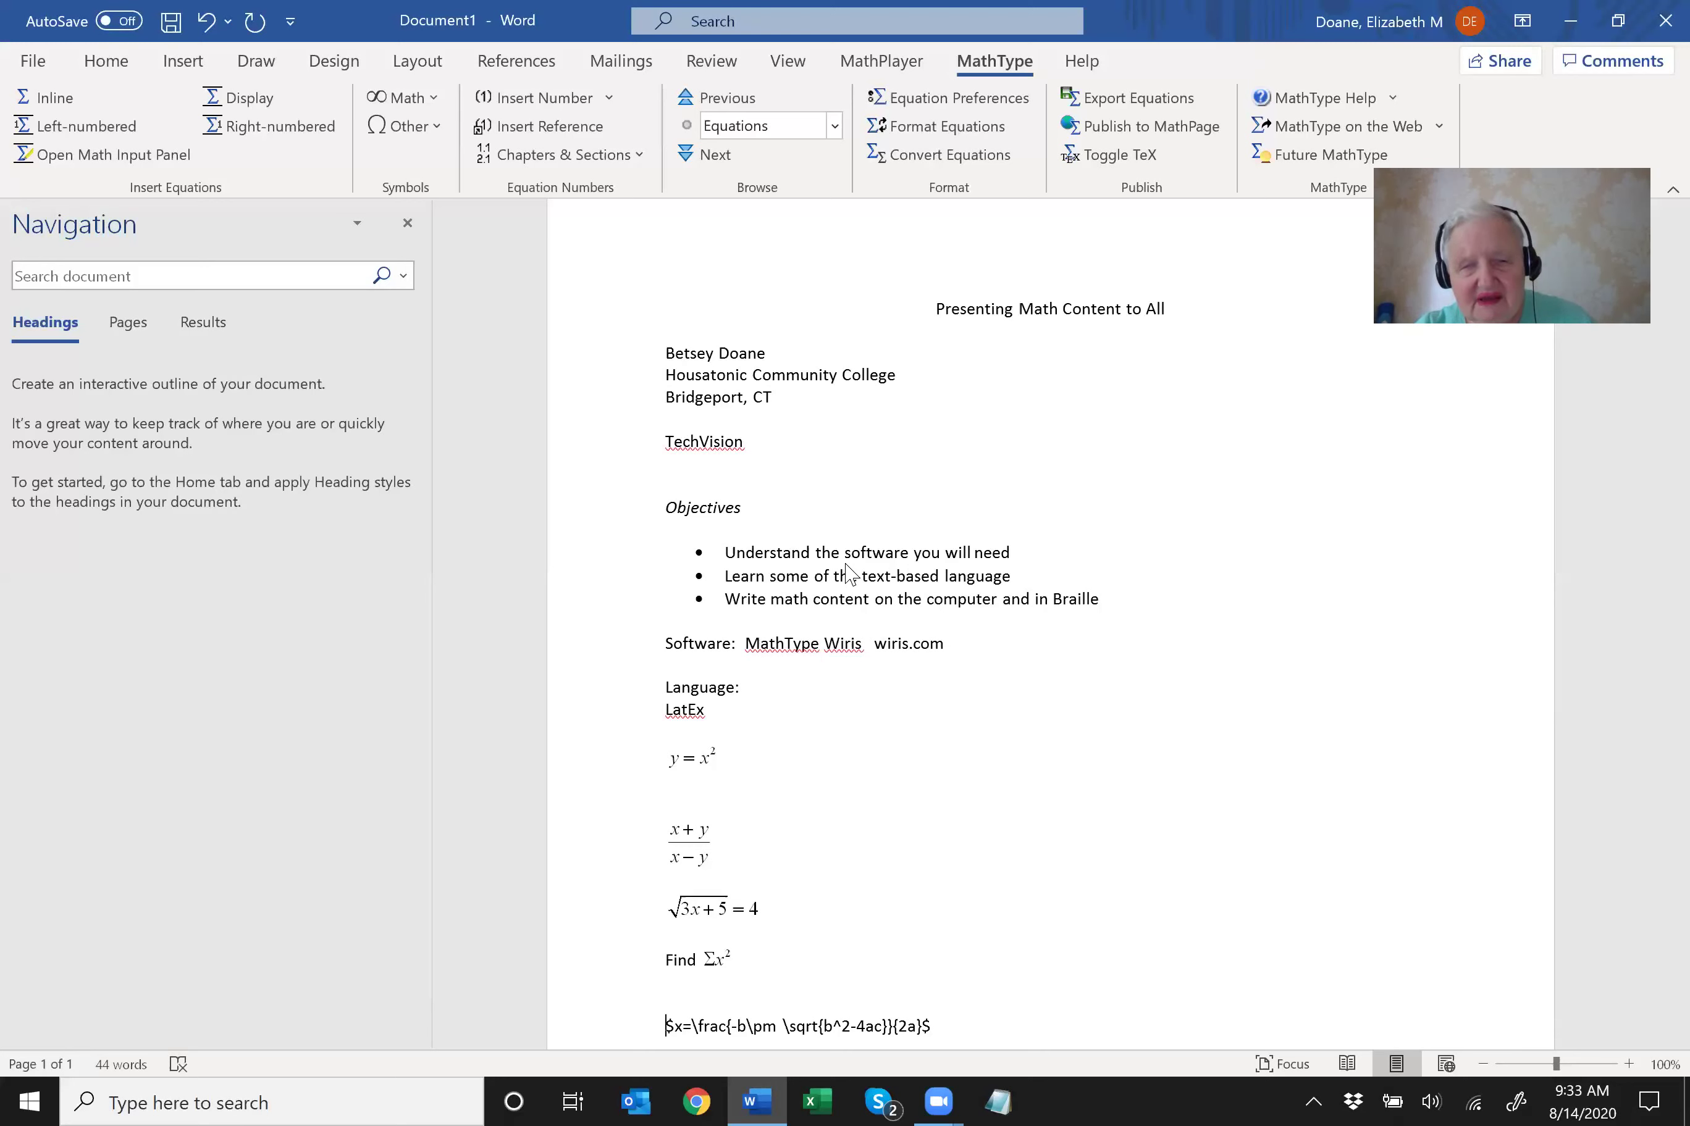
key("shift+End")
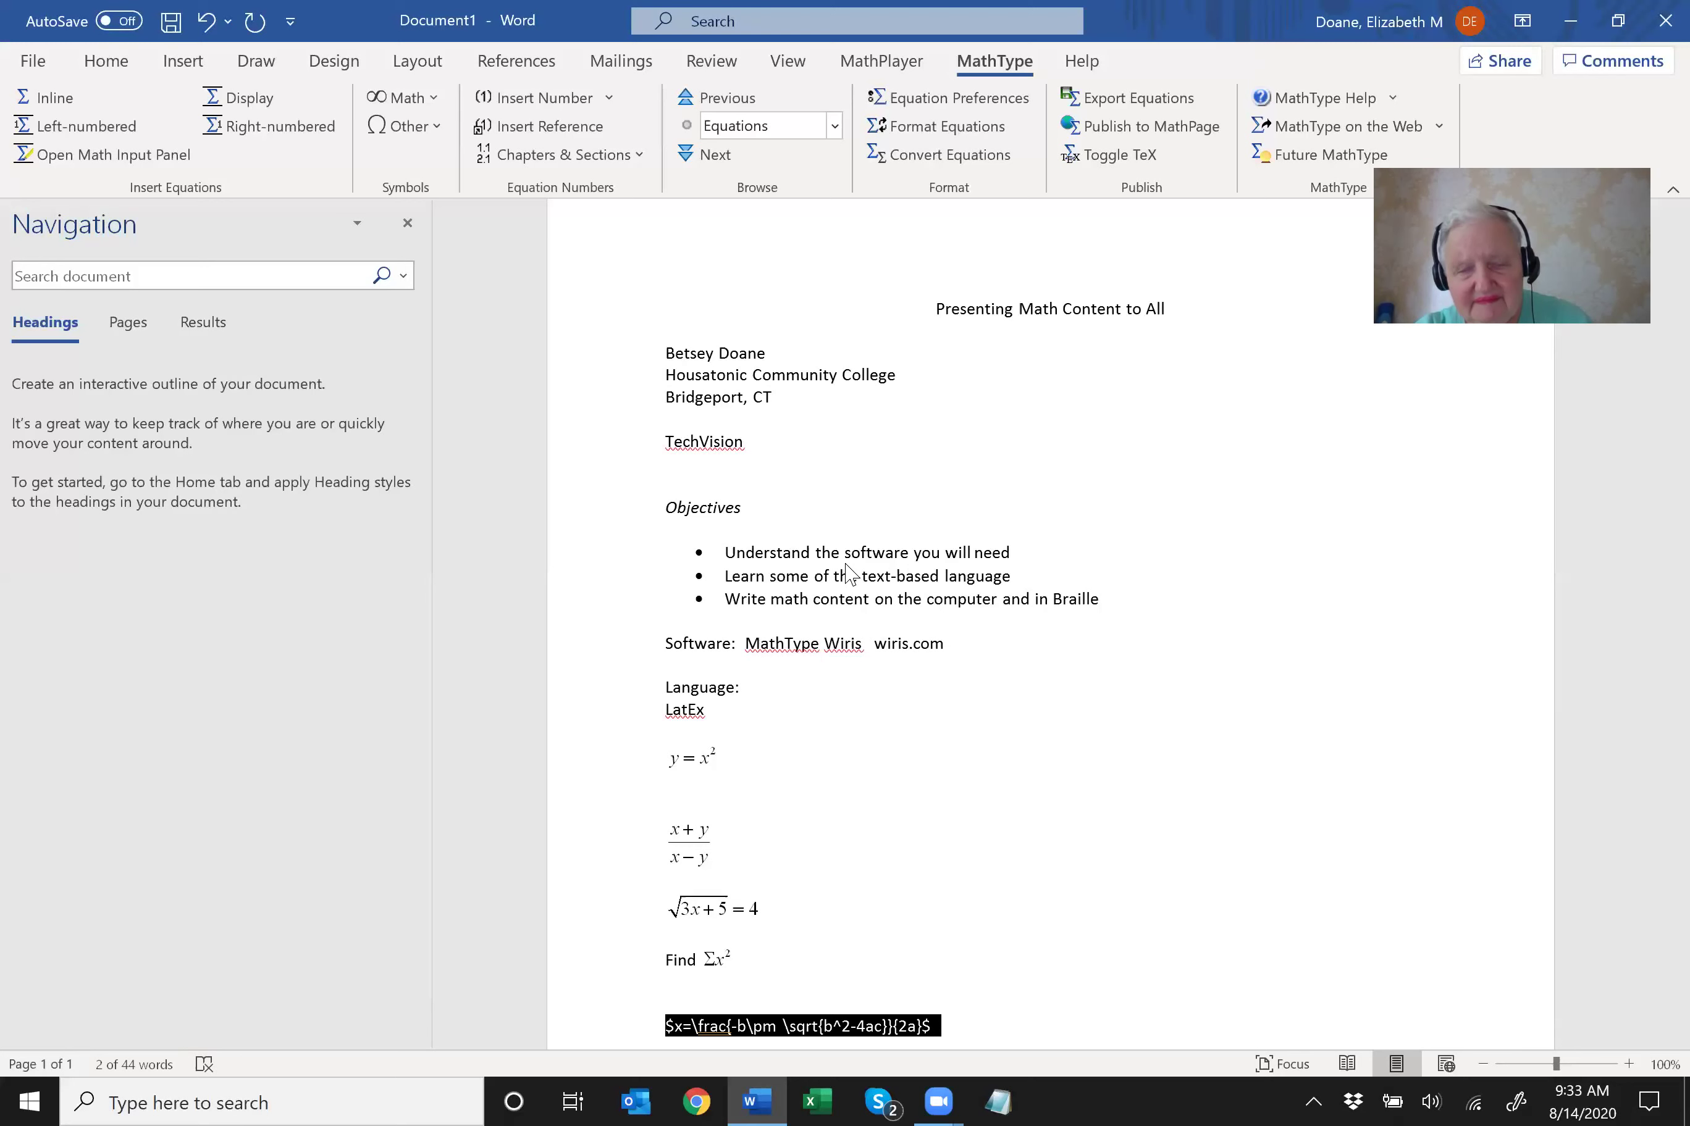
Convert the selected quadratic formula LaTeX into a typeset equation with MathType Toggle TeX (Alt+\).
key("alt+backslash")
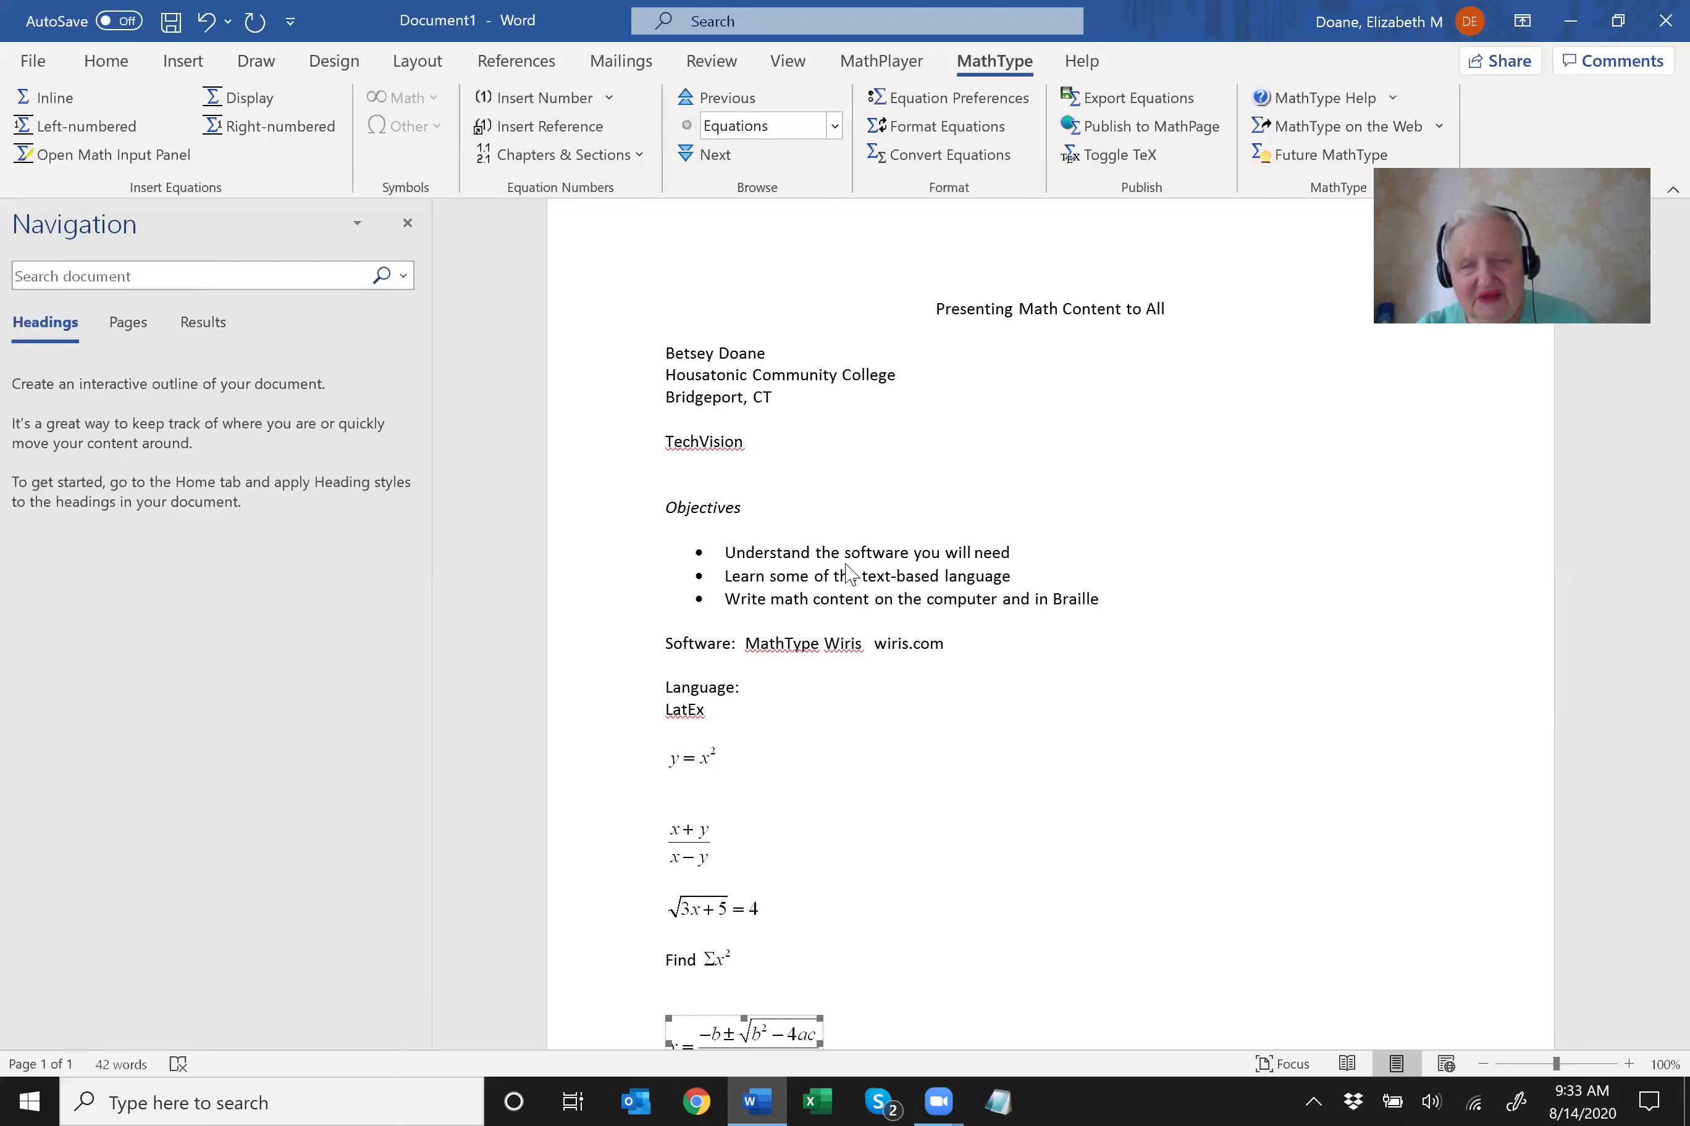
key("Up")
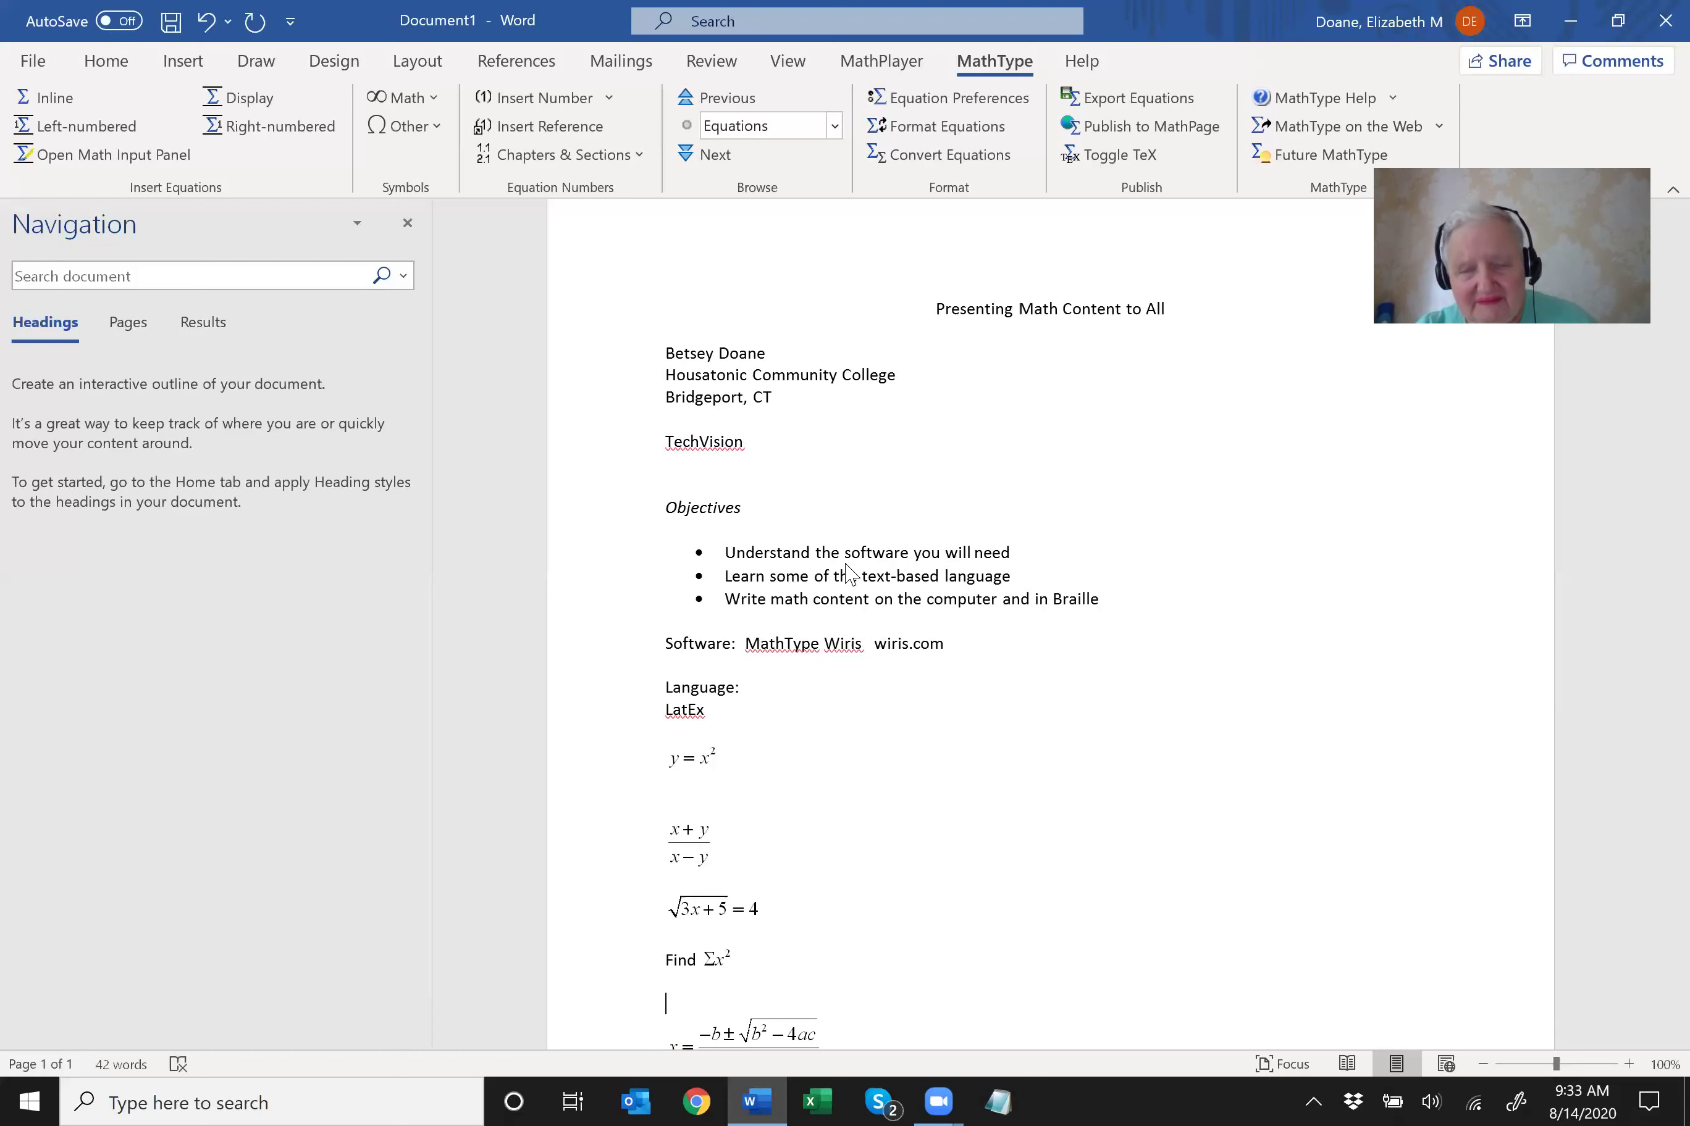
key("Down")
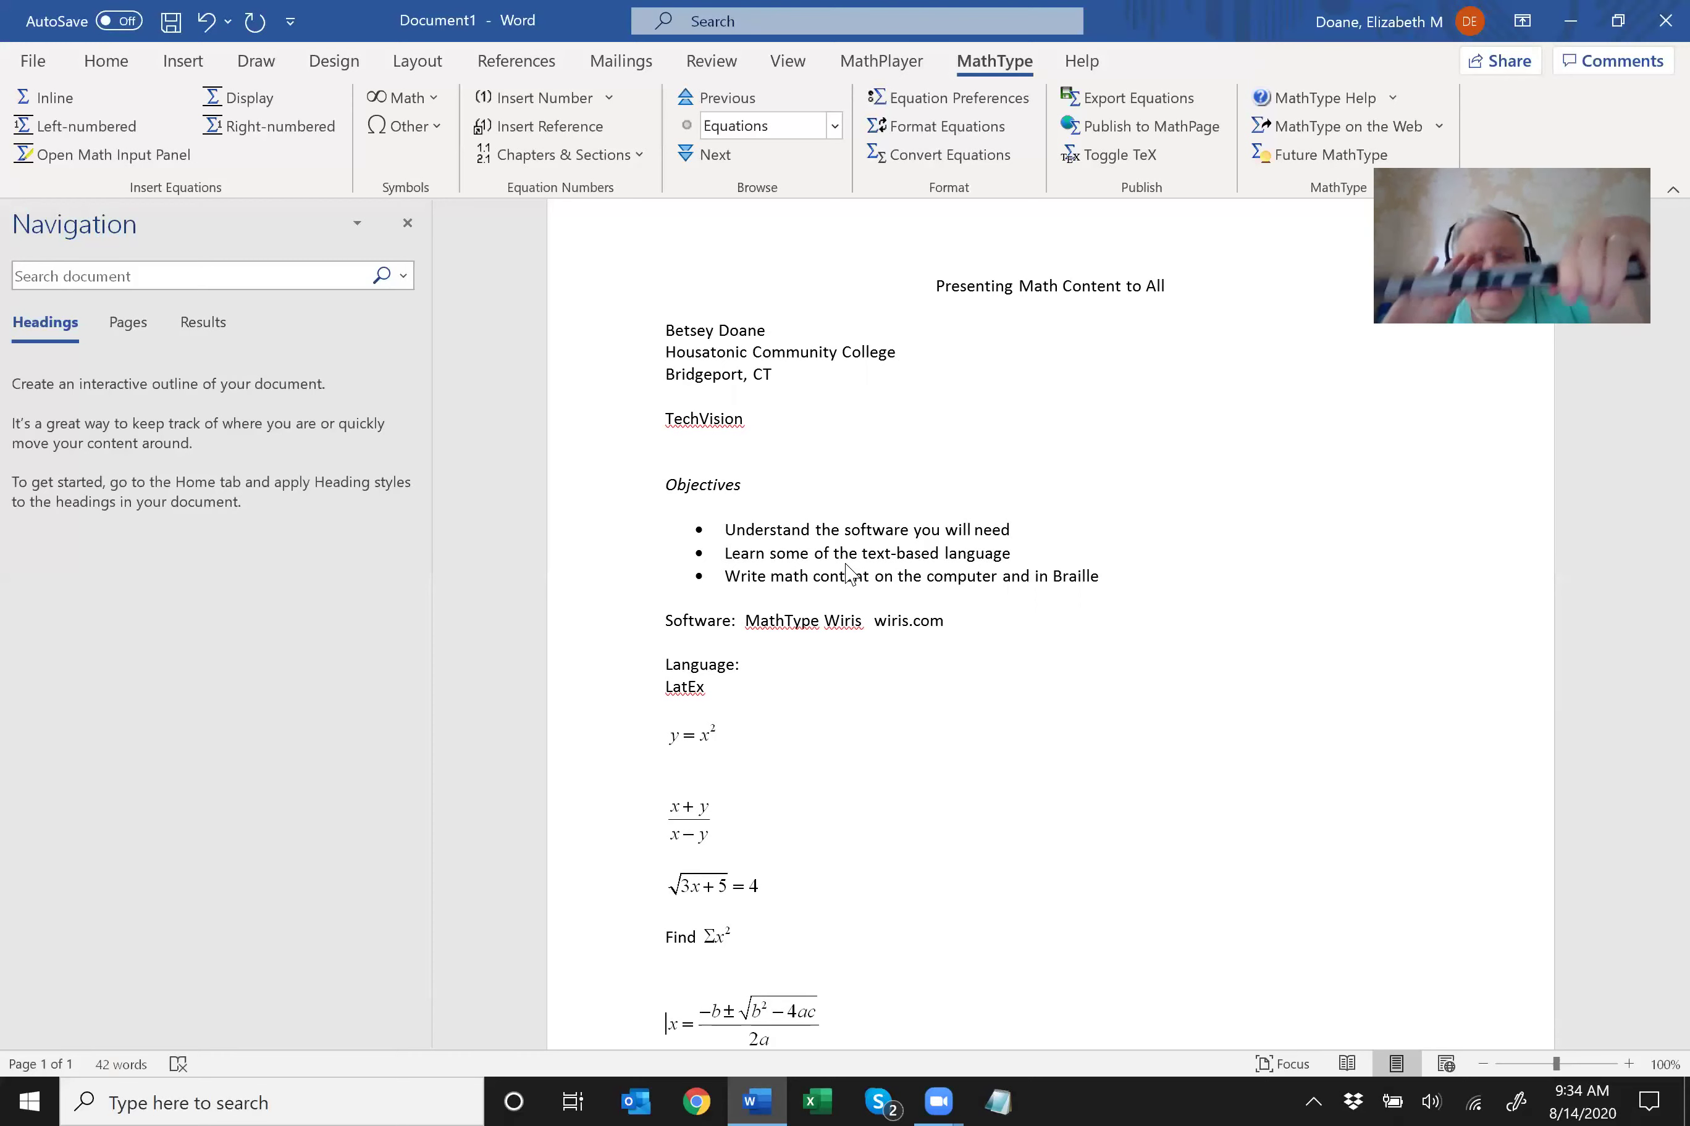
scroll(849, 574, "down", 5)
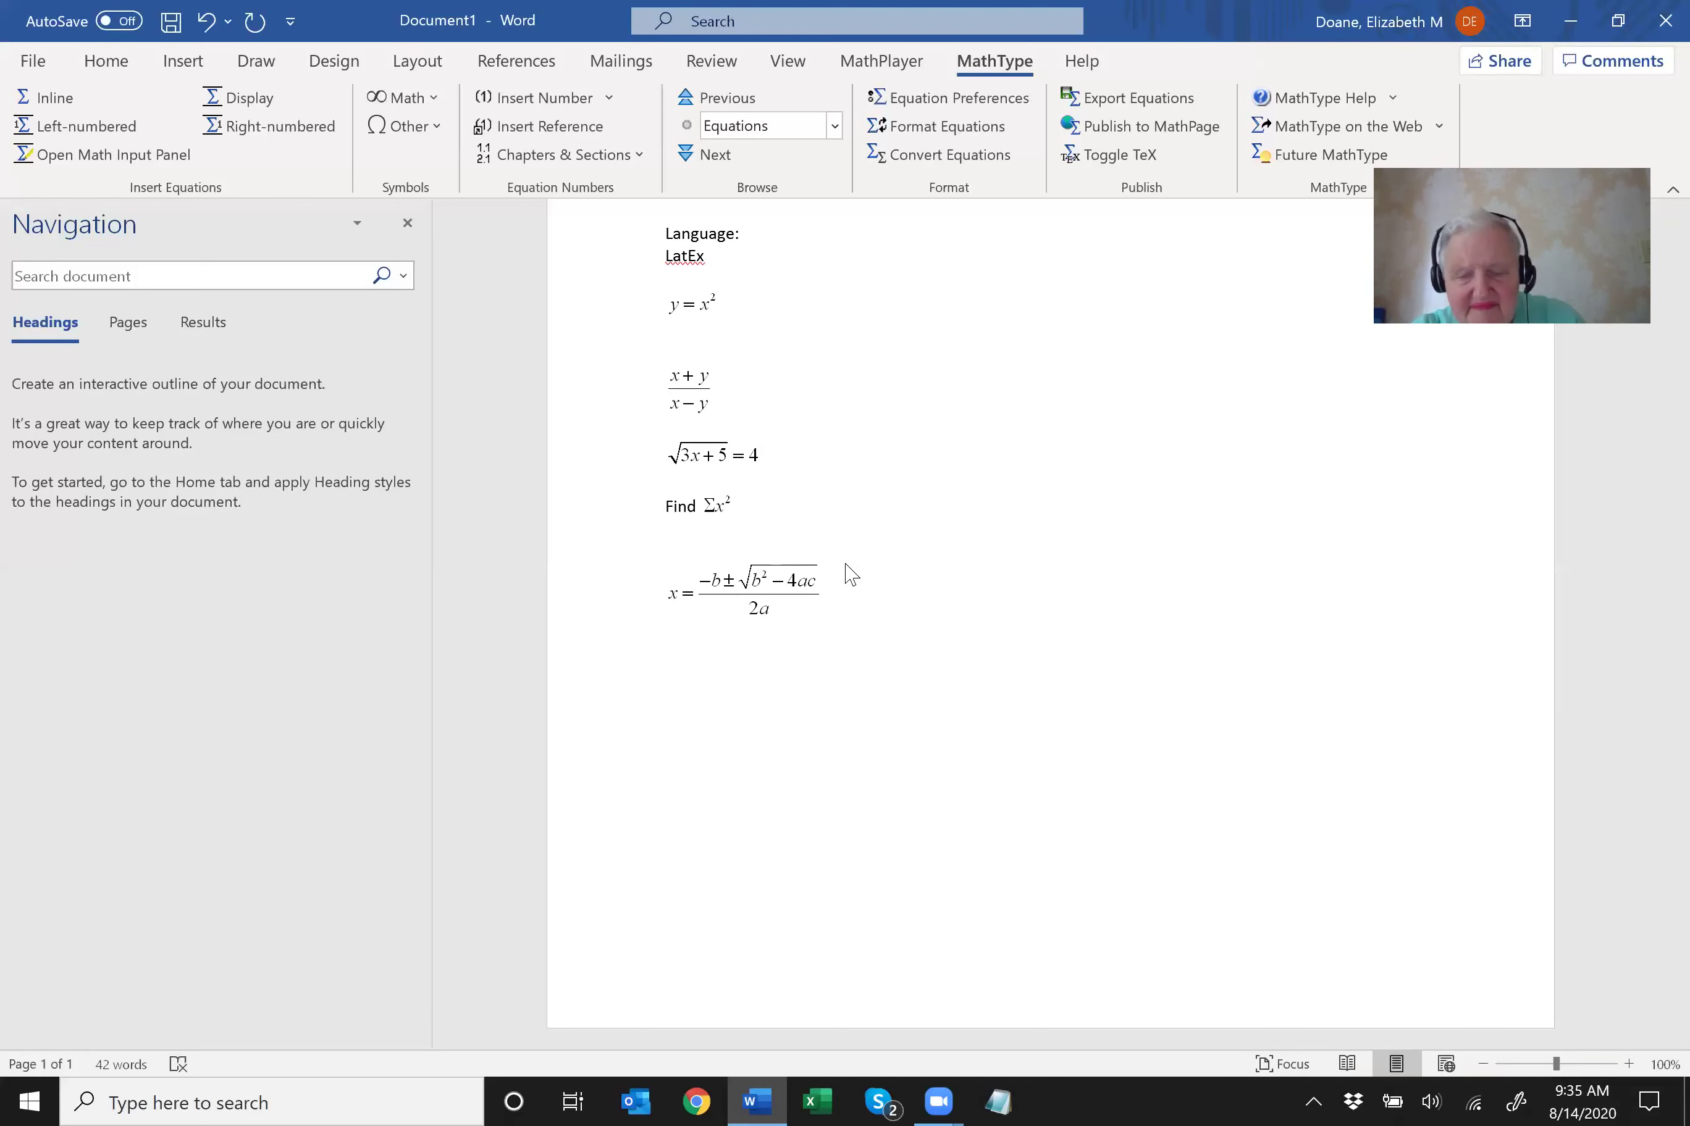
Back in Word, start a new line after the quadratic formula equation.
key("alt+Tab")
key("alt+Tab")
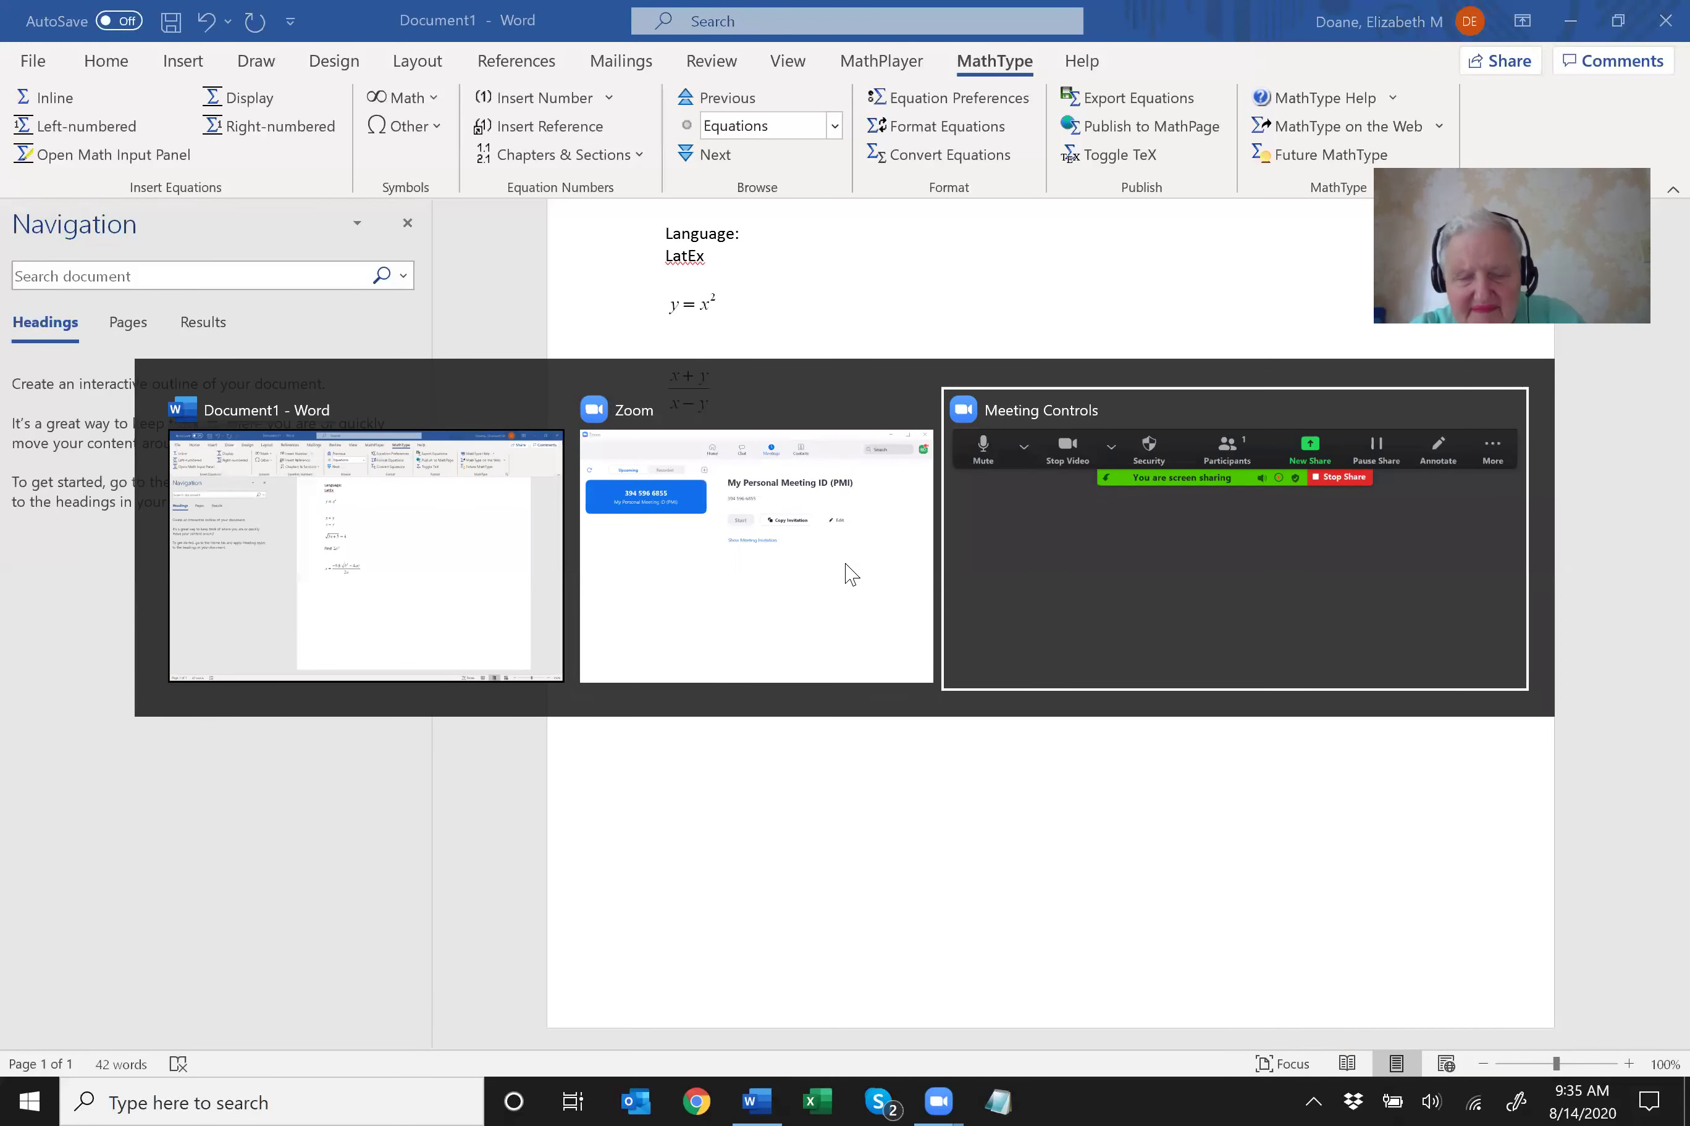
key("alt+Tab")
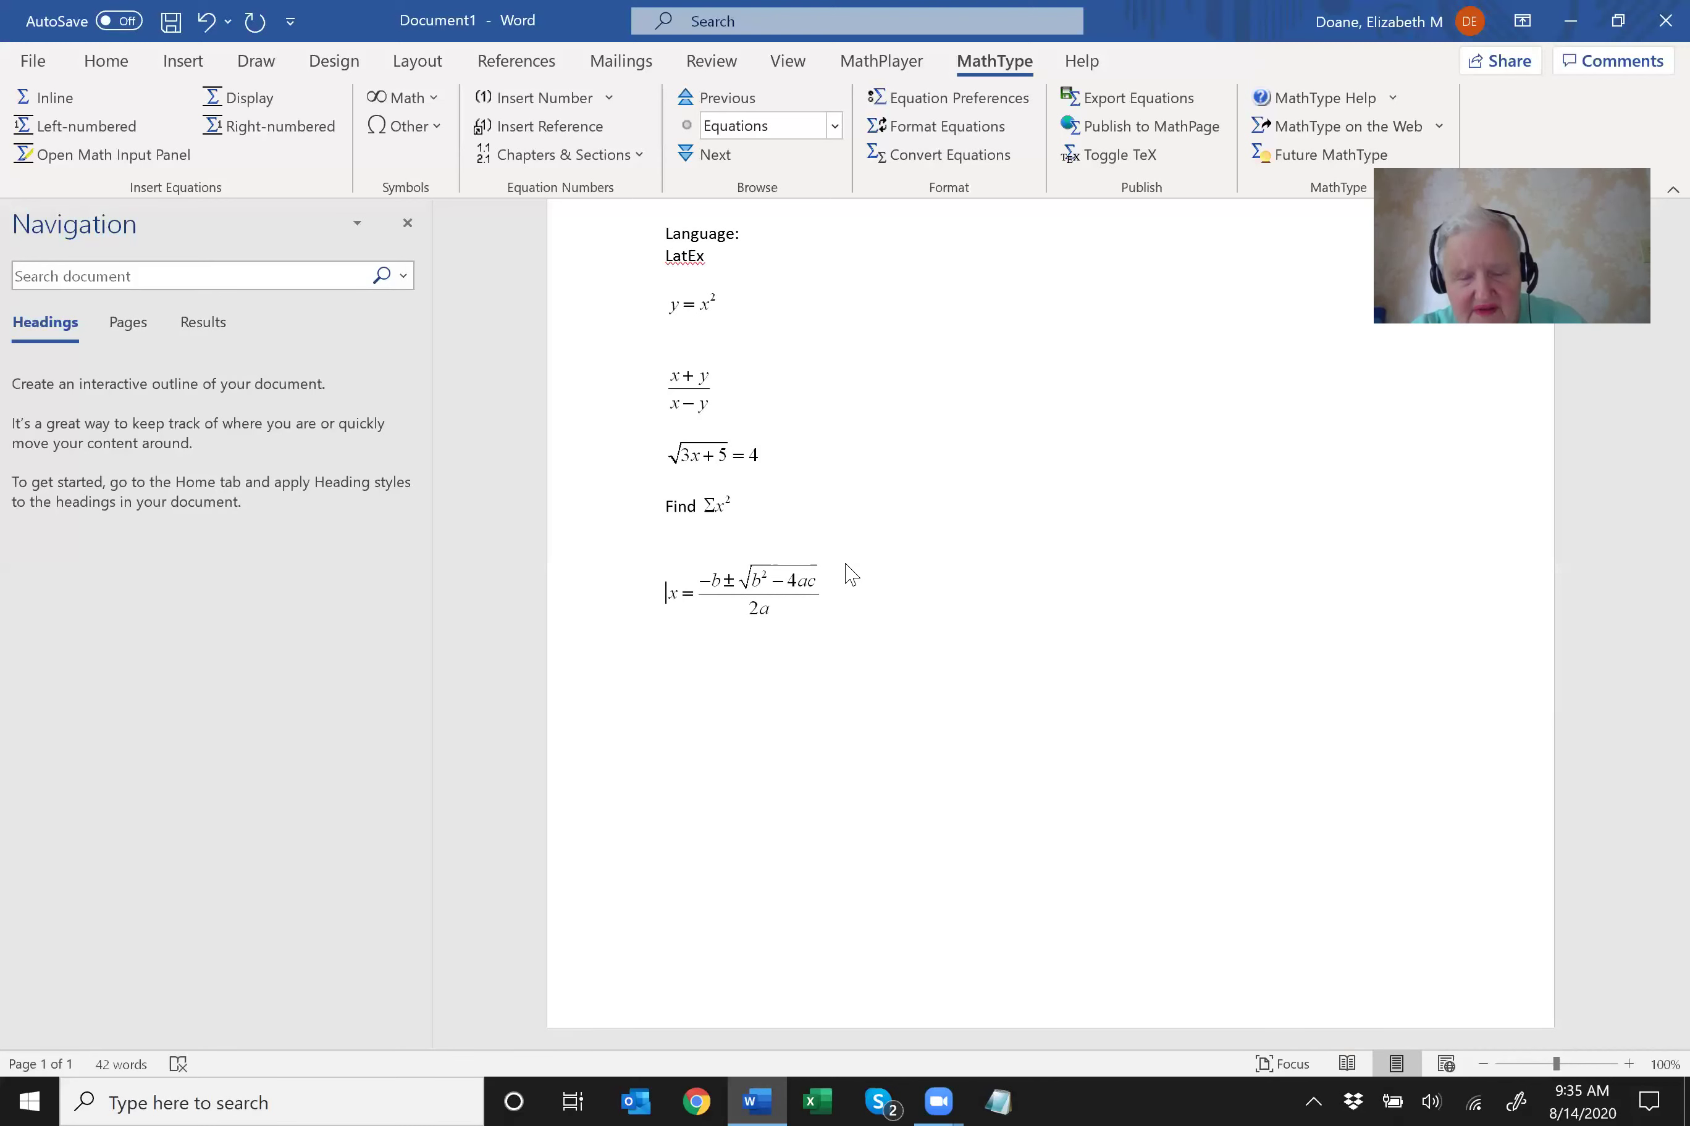
key("End")
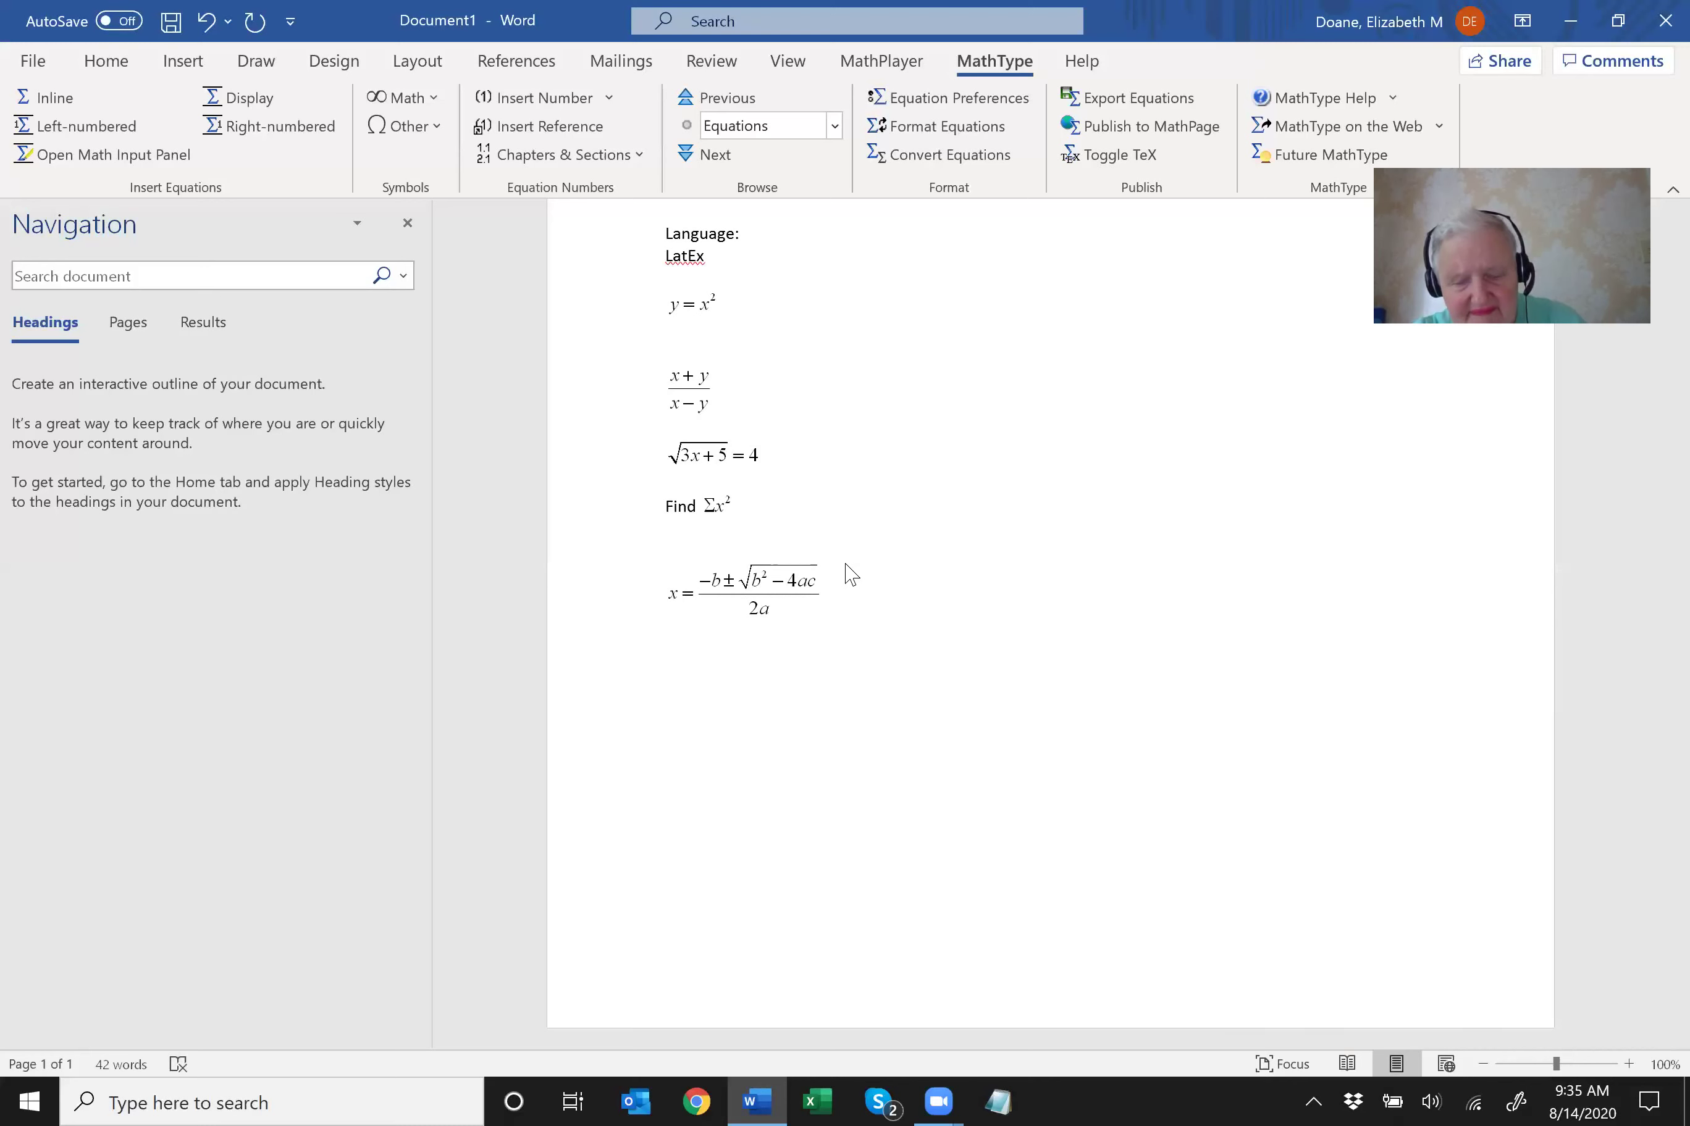
key("Return")
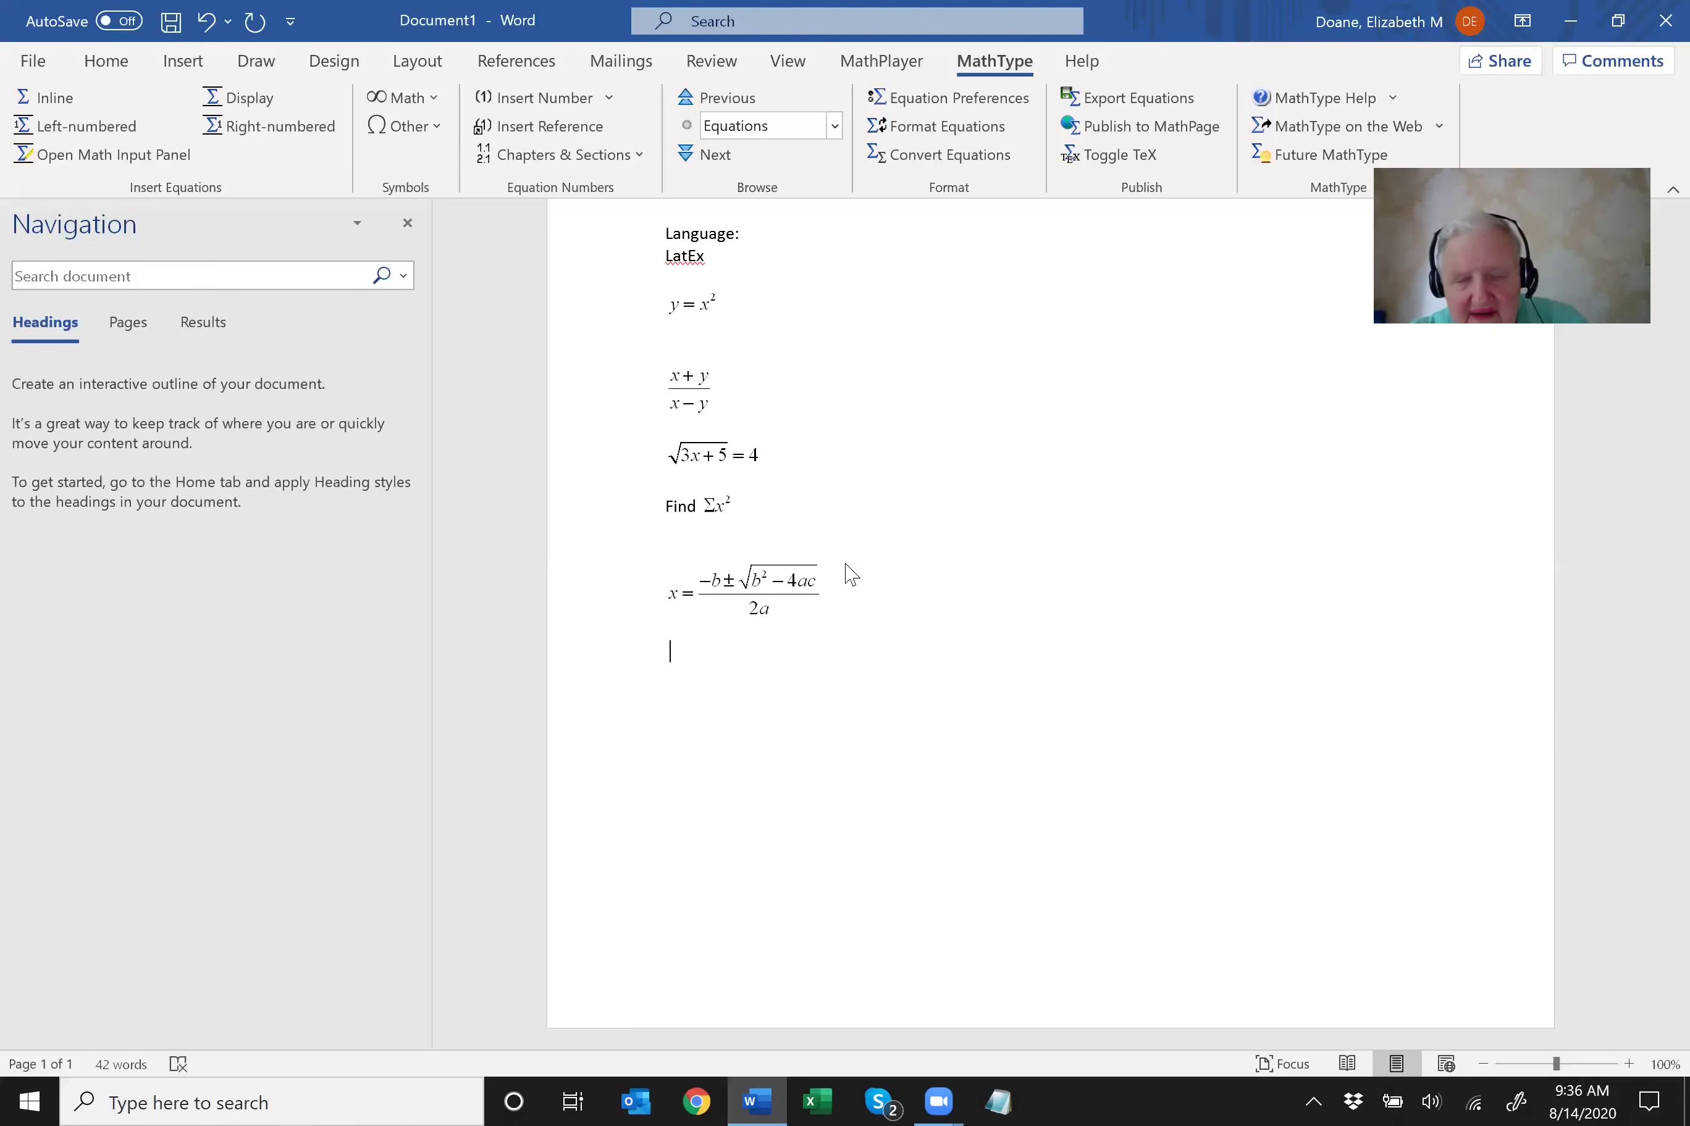
Add the line 'Braille input:' with 'contracted braille on for display' beneath it.
key("Return")
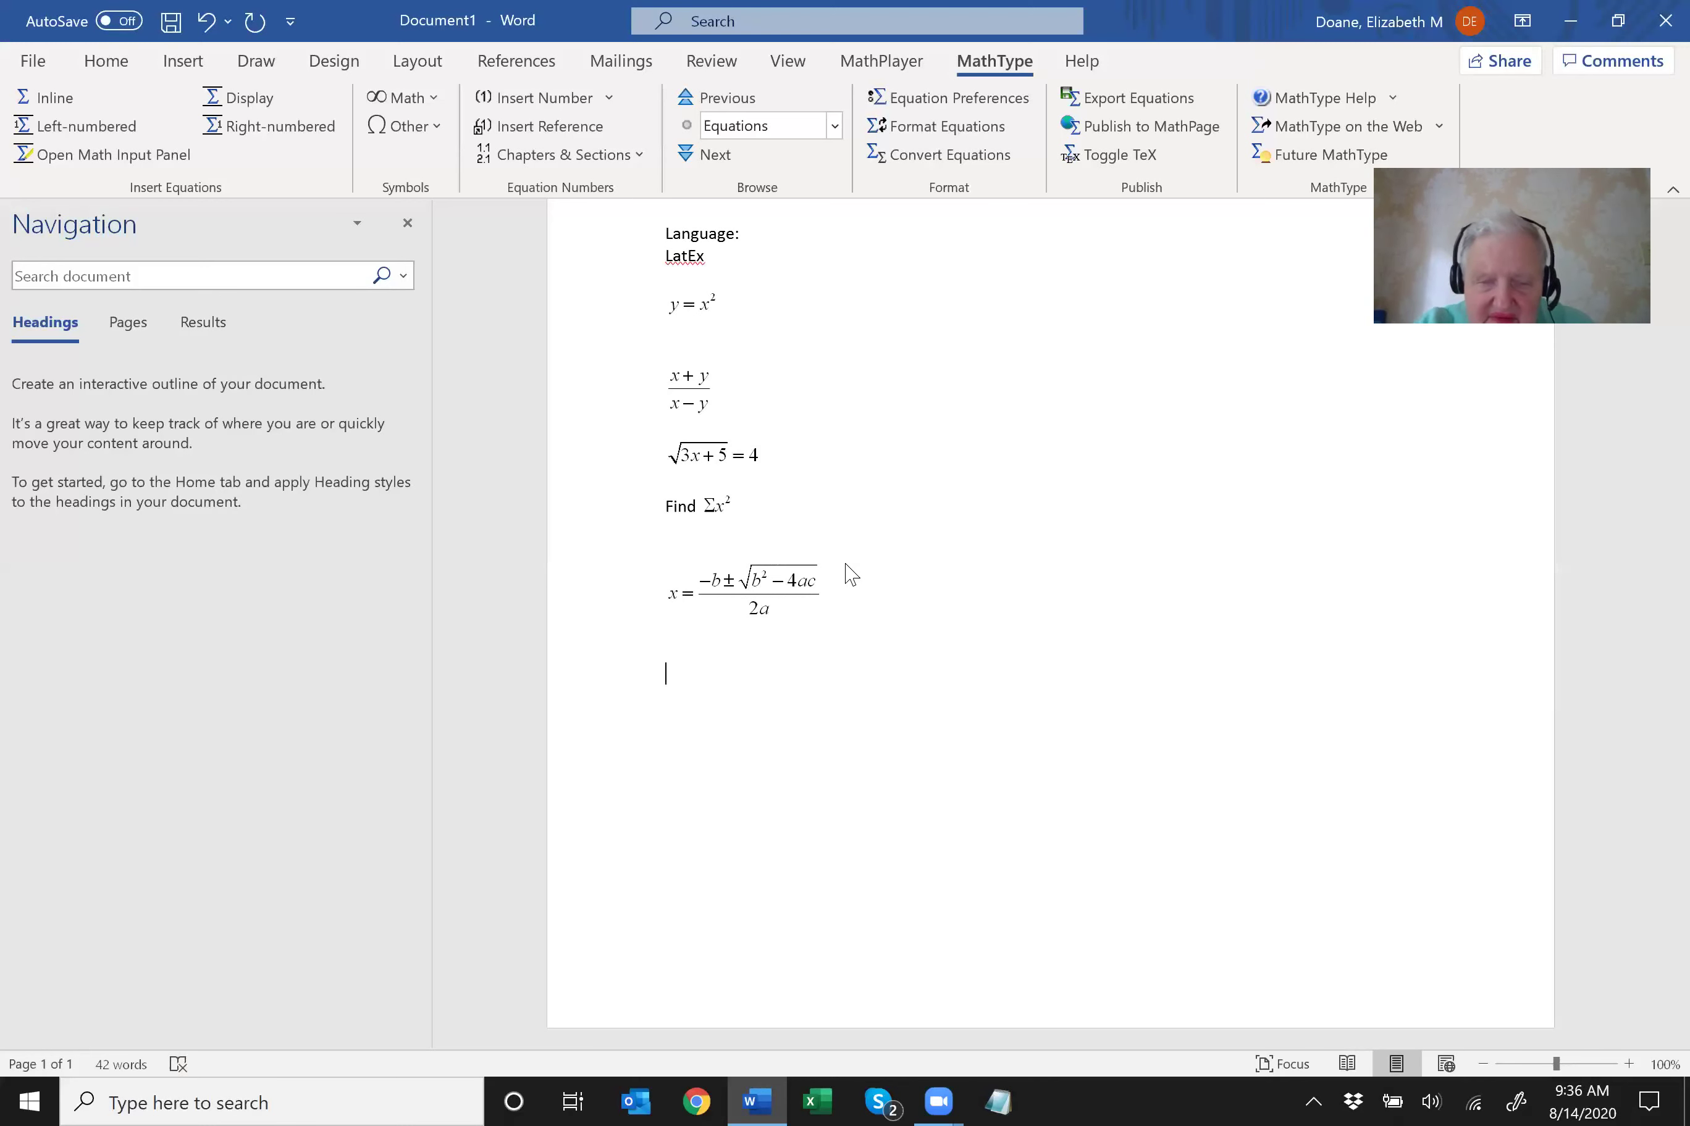
type("Braille")
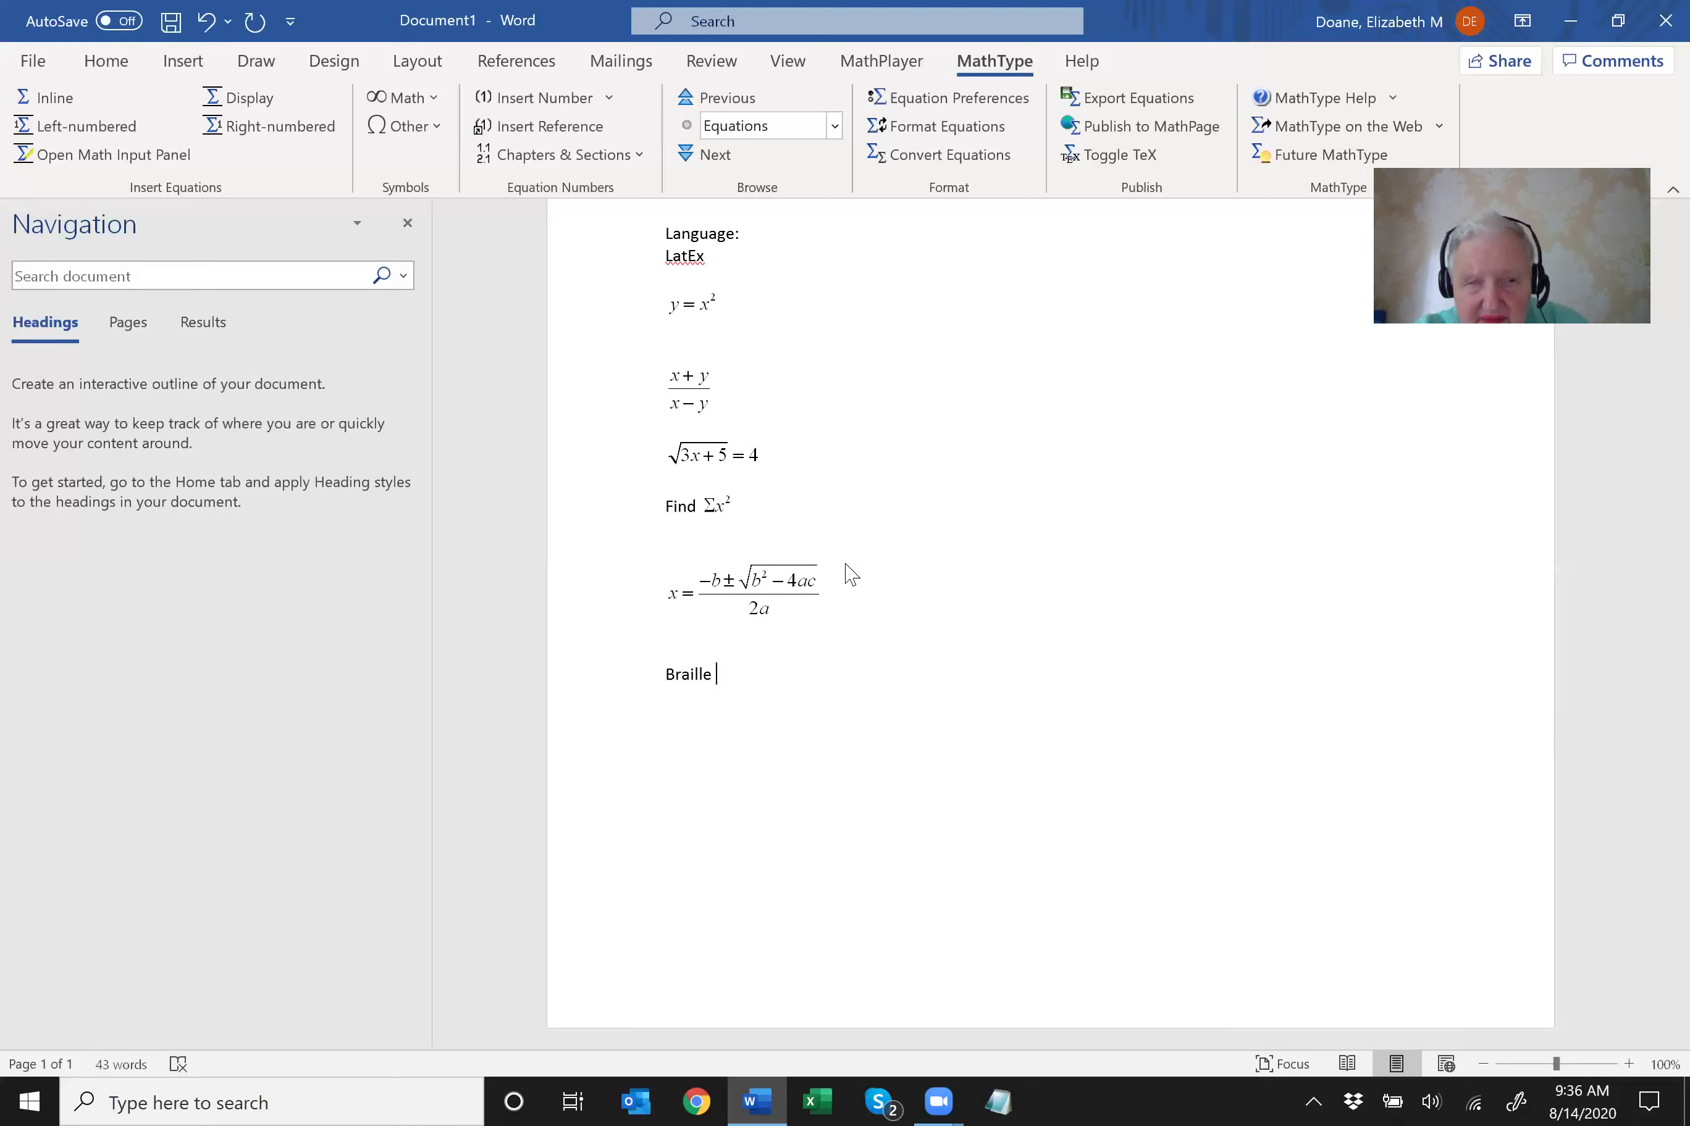
type(" input")
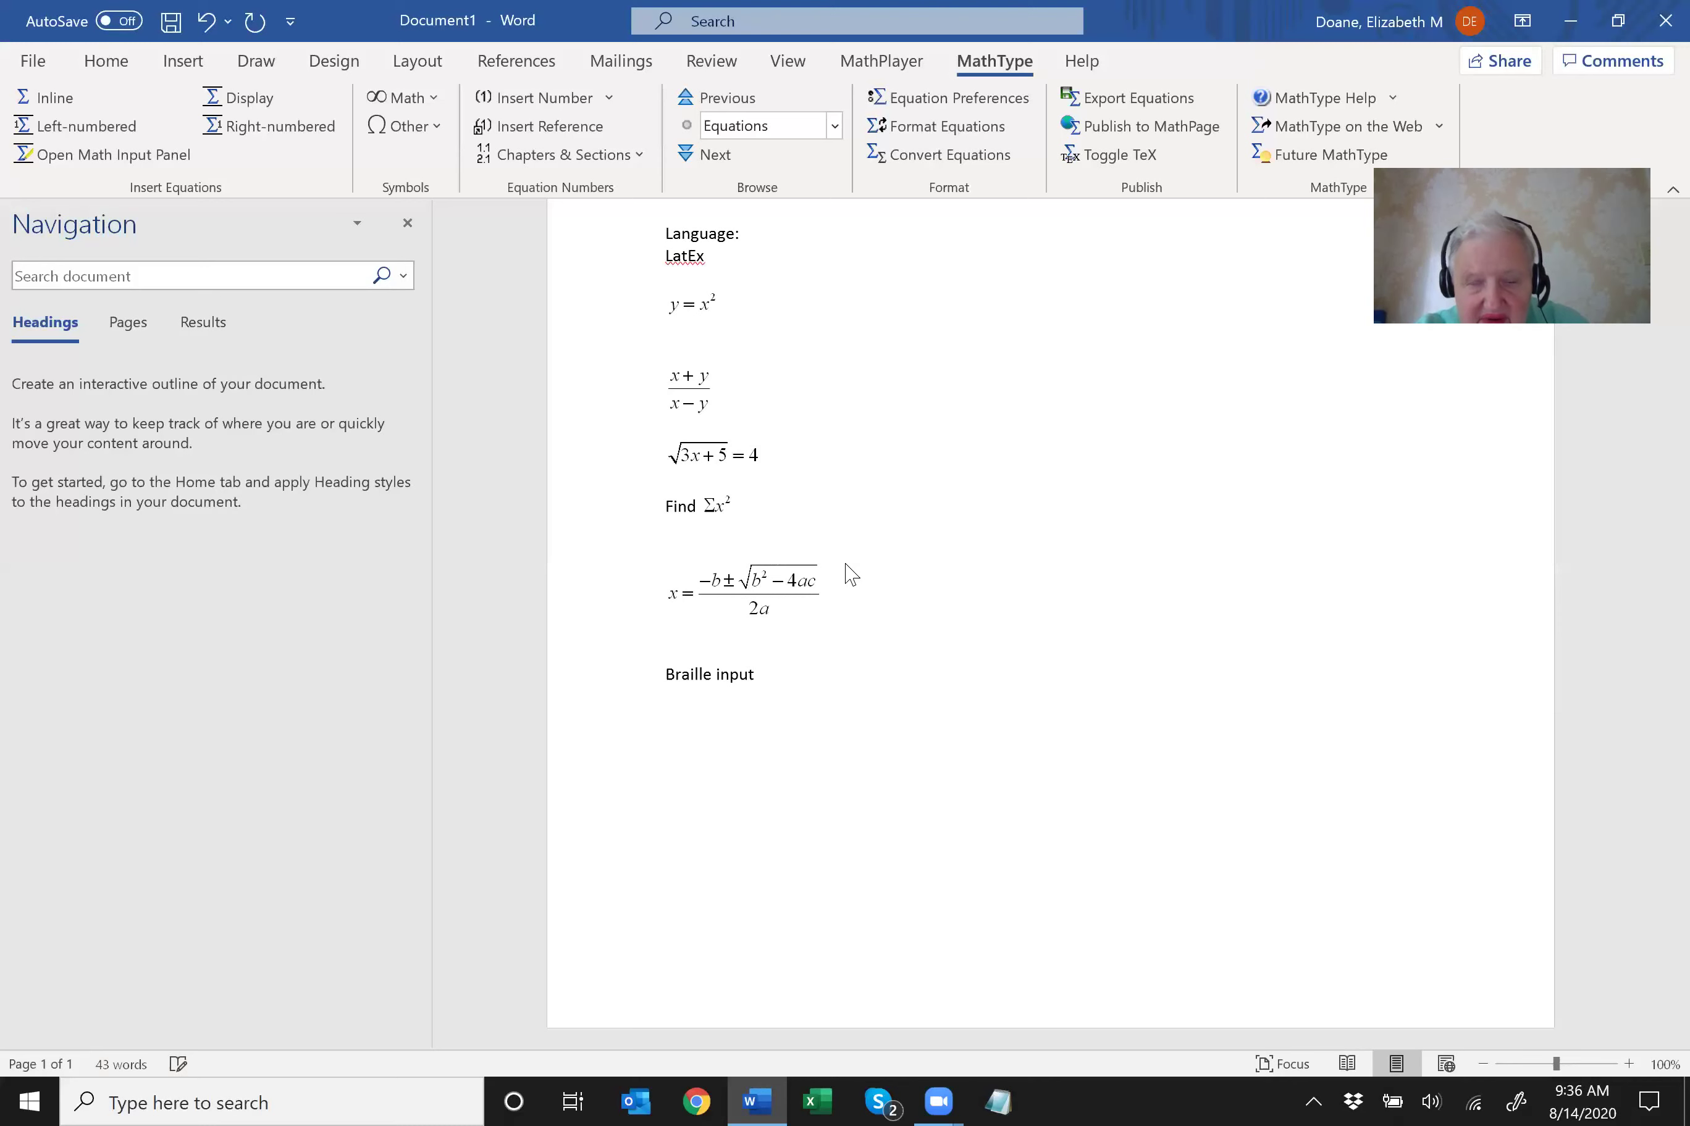
type(":")
key("Return")
type("co")
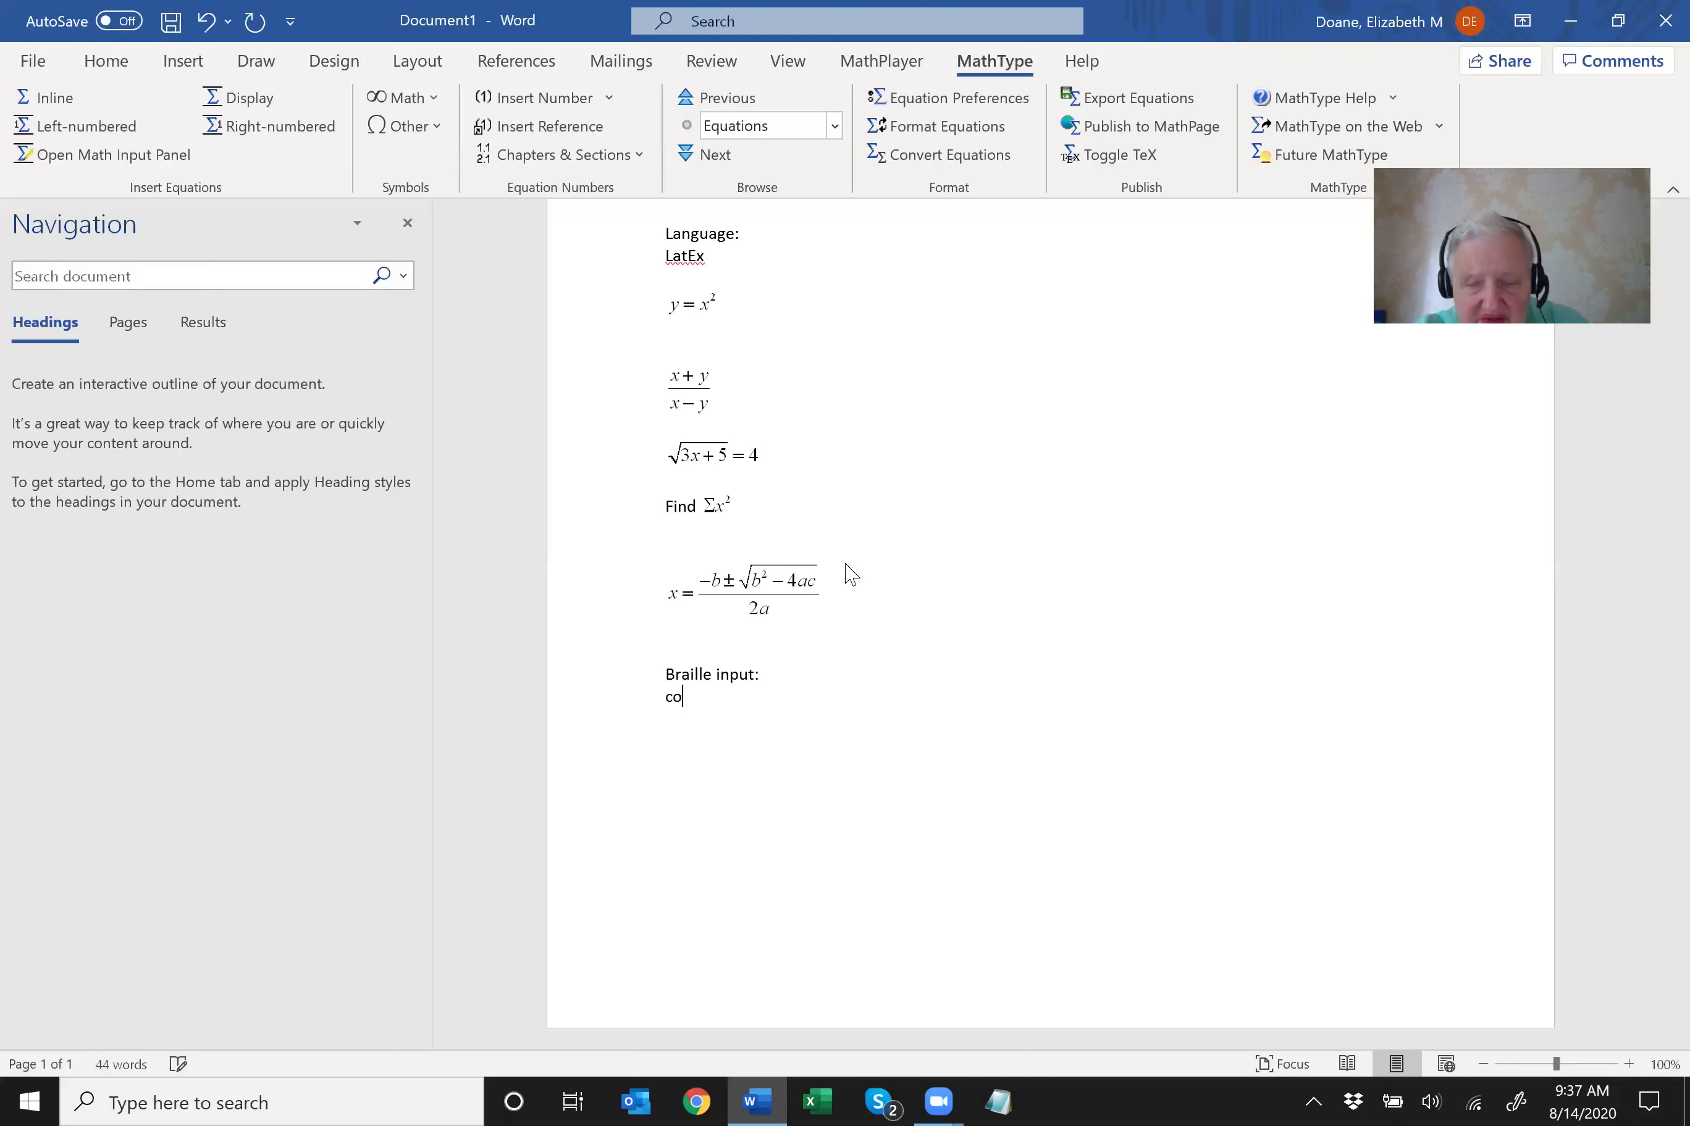
type("ntracted ")
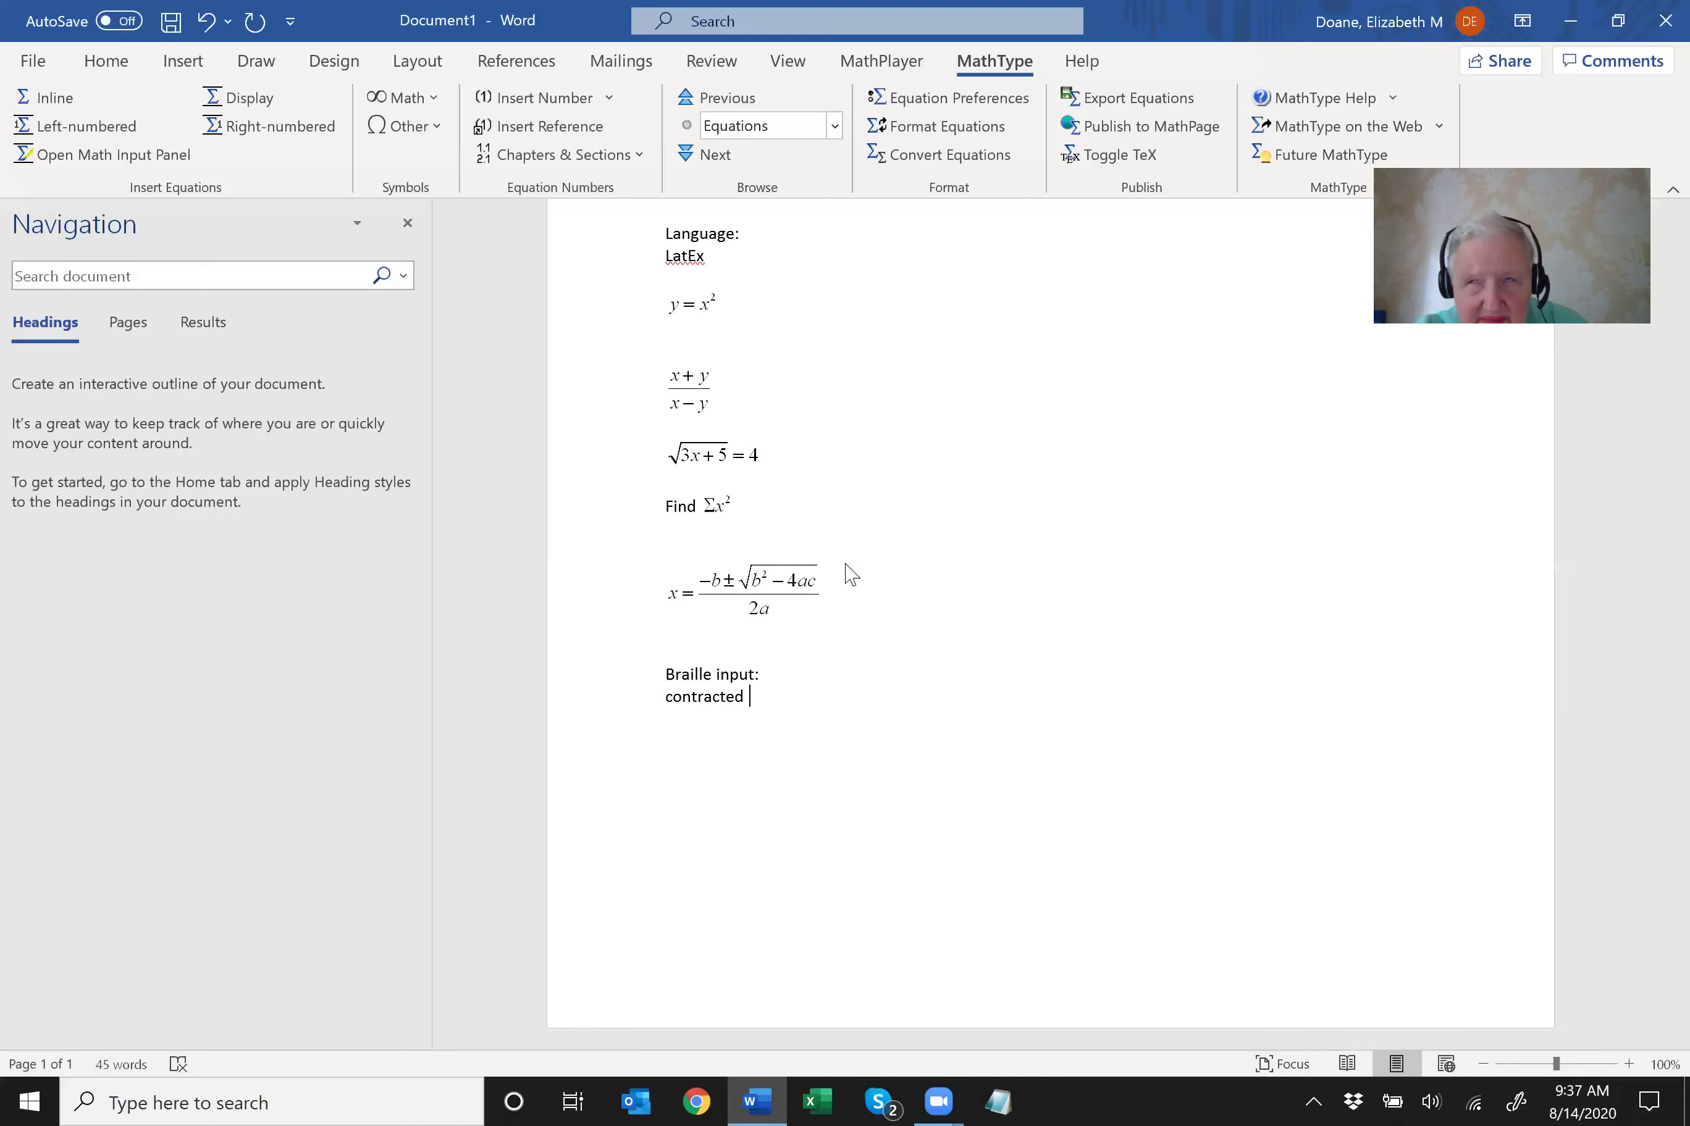
type("braille on")
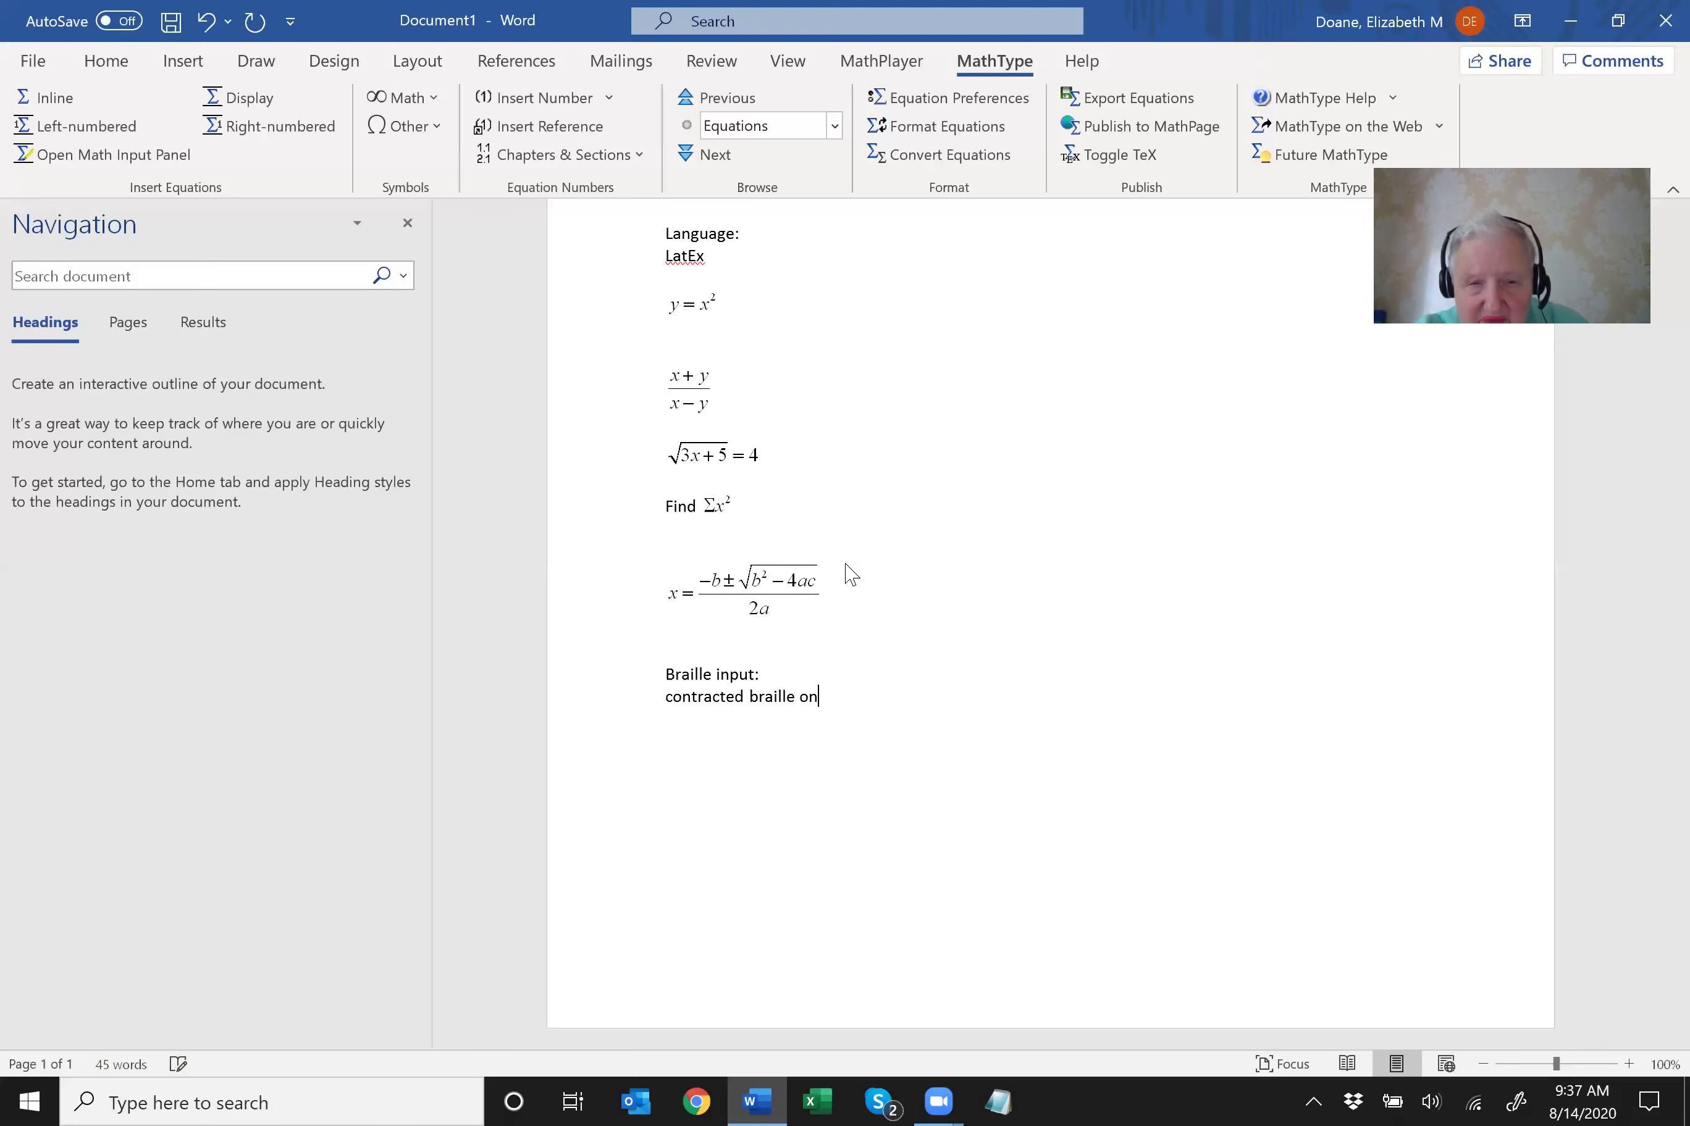
type(" for display")
key("Return")
key("Return")
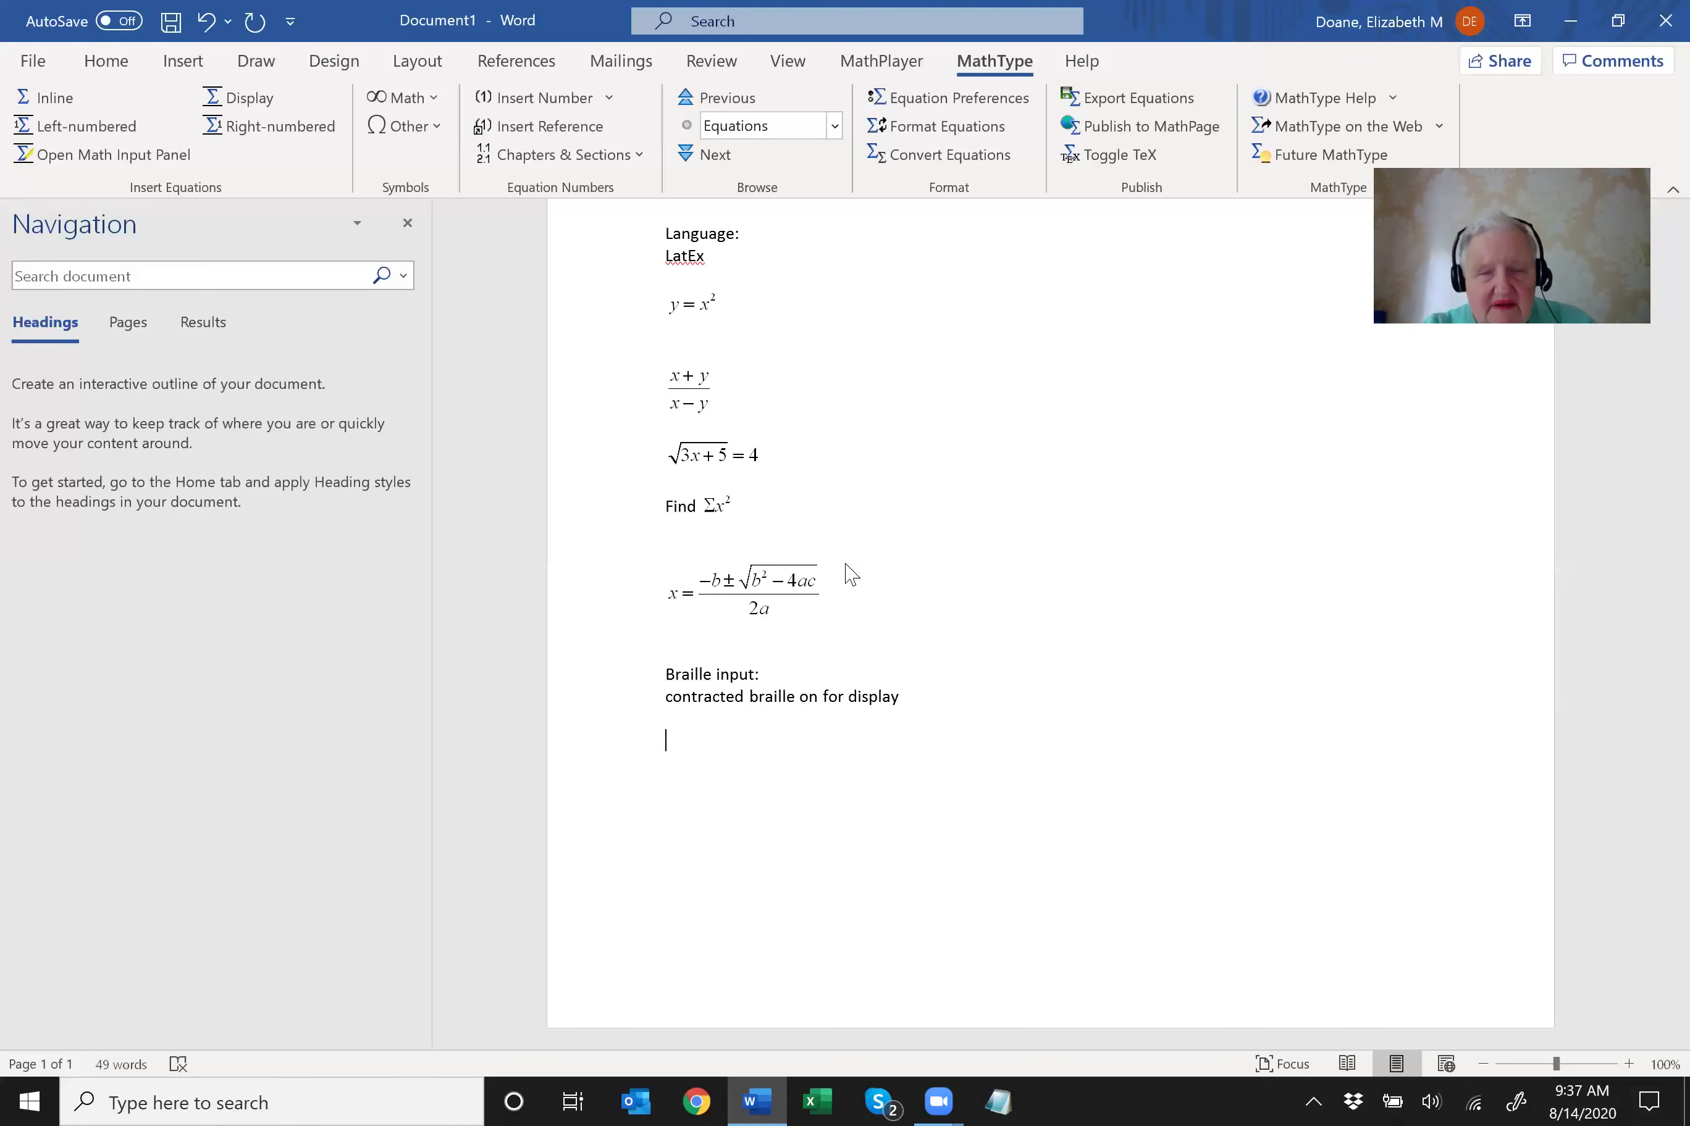
Add the notes 'Superscript: dots 4,5,7' and 'backslash dots 1,2,5,6,7' on separate lines.
key("Return")
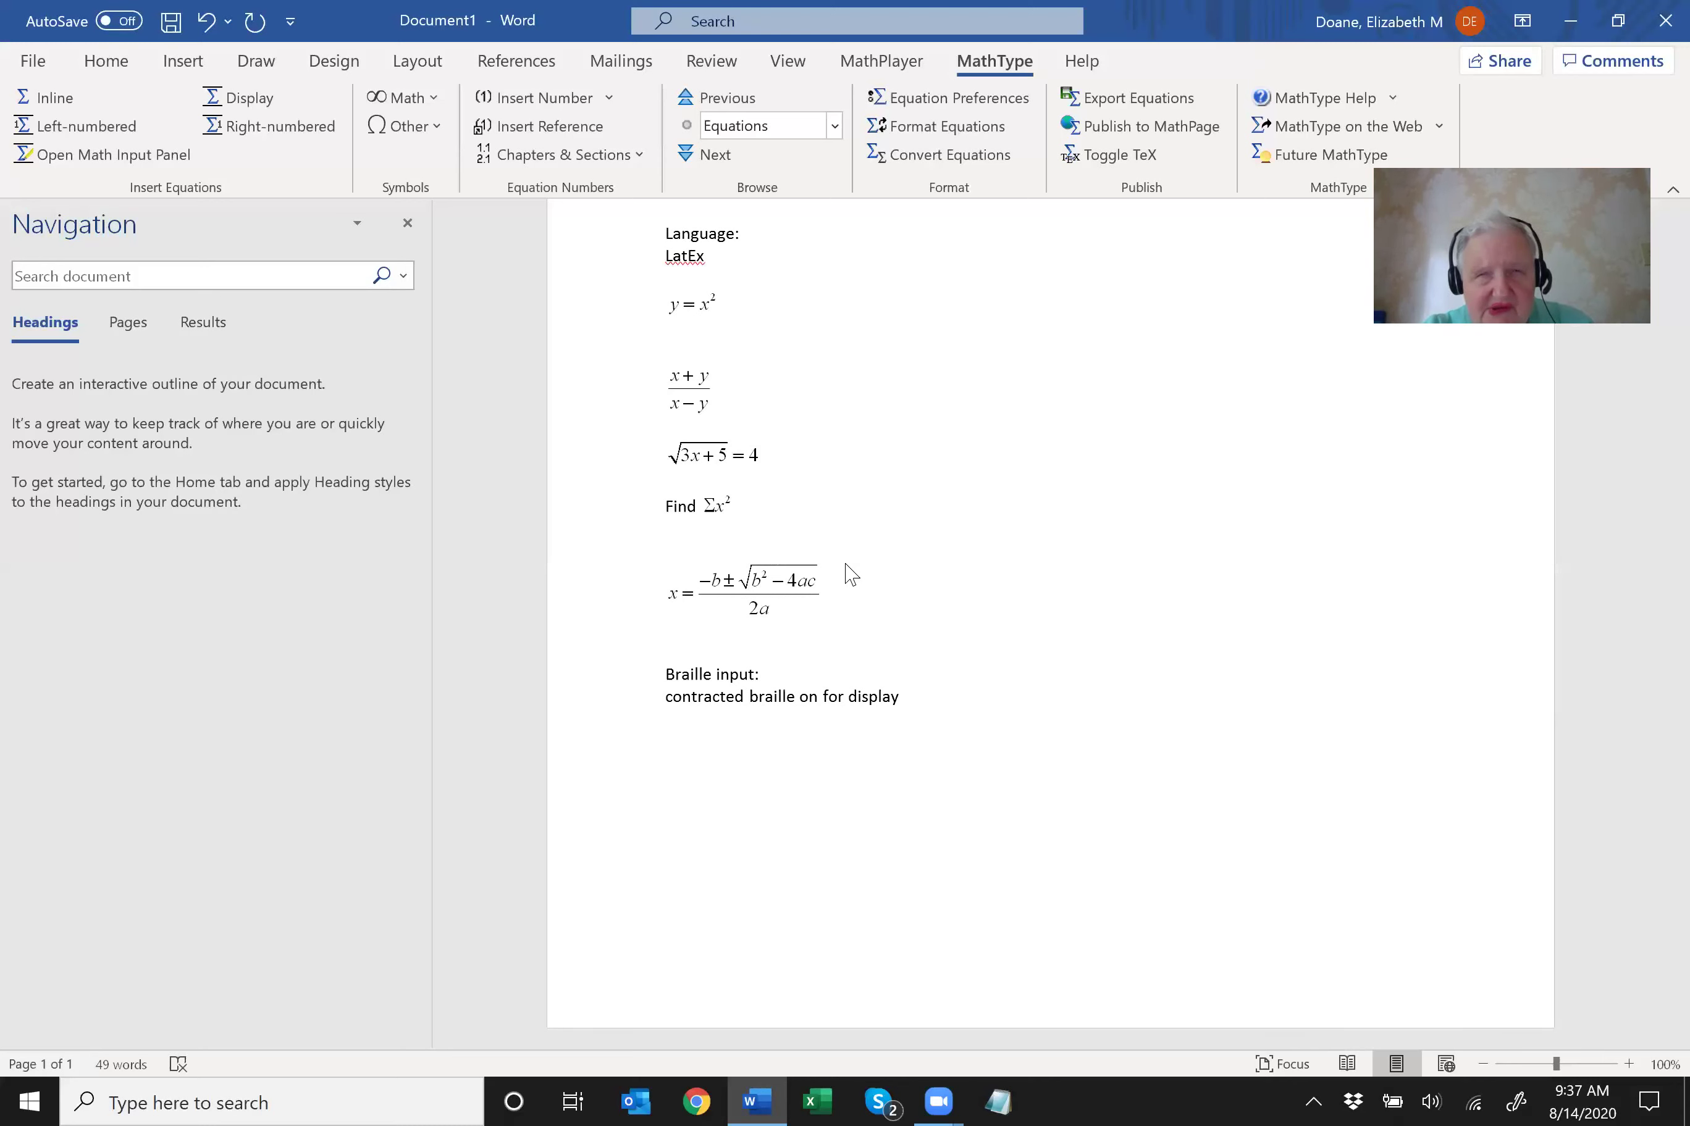
type("Superscript: dots 4,5,7")
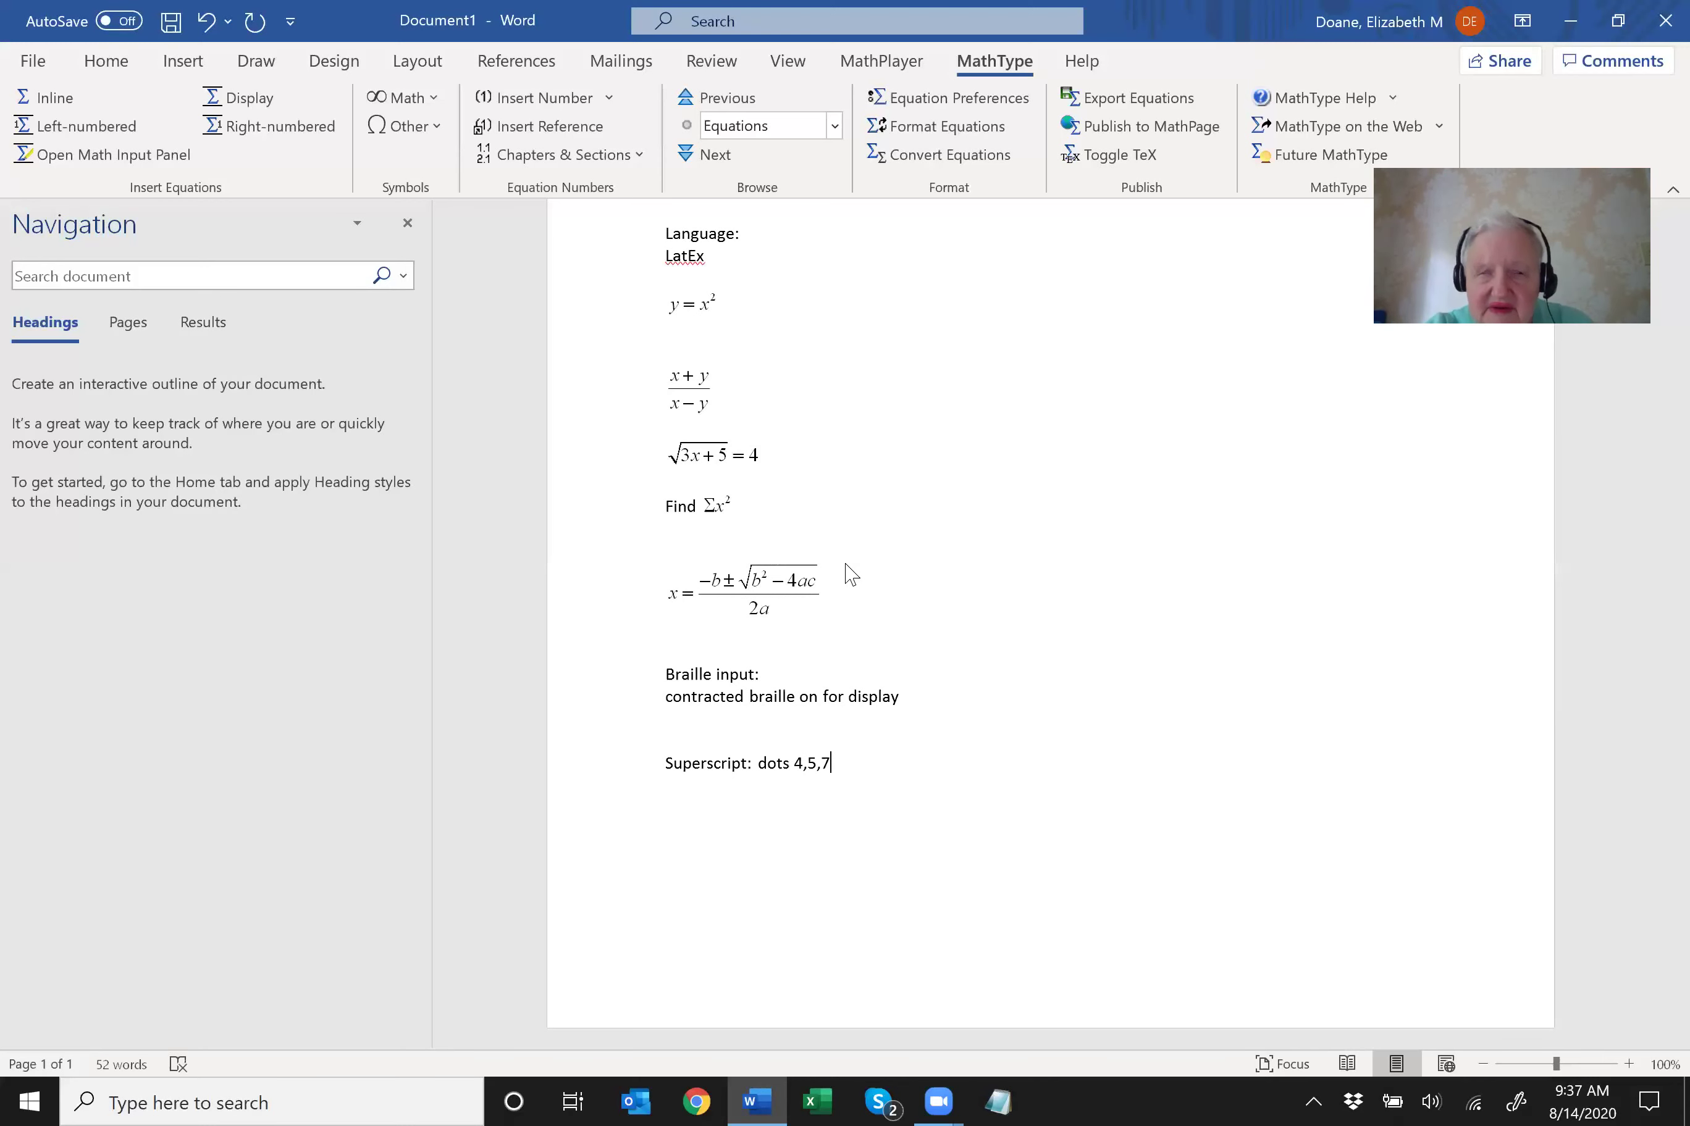
key("Return")
type("backslash dots 1,2,5,6,7")
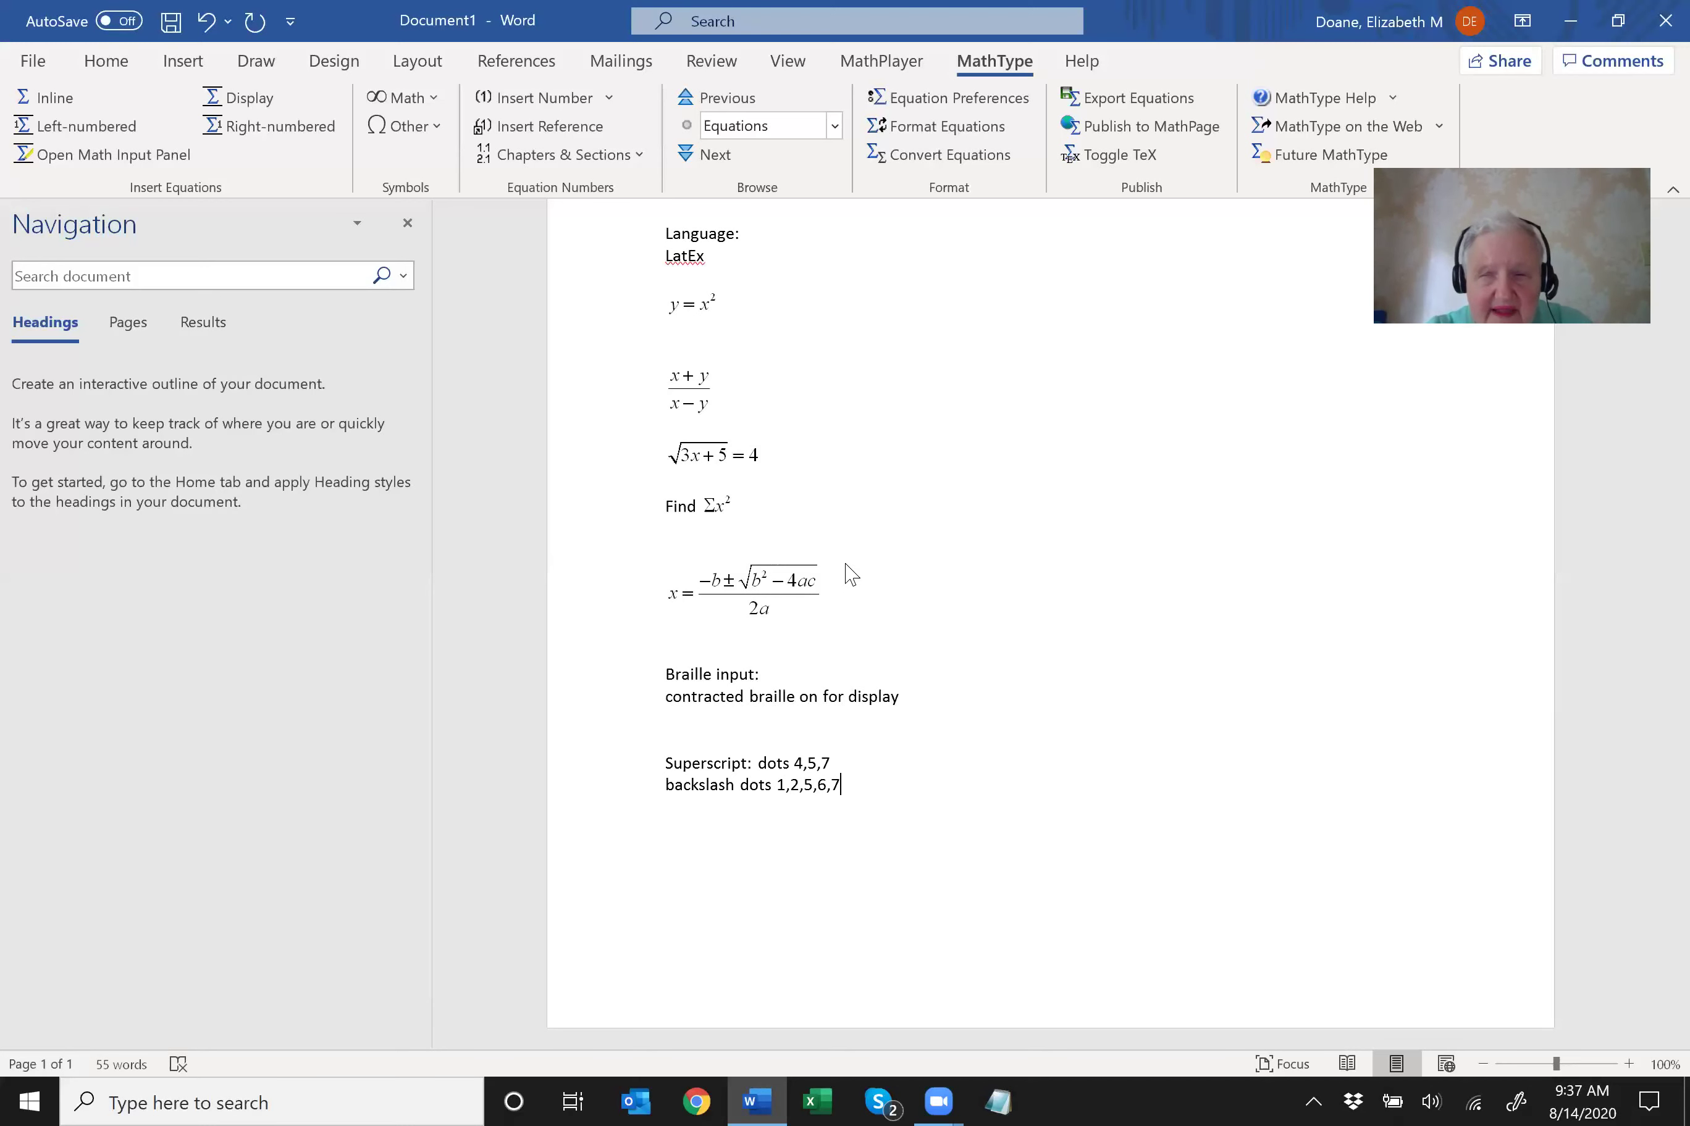
key("Return")
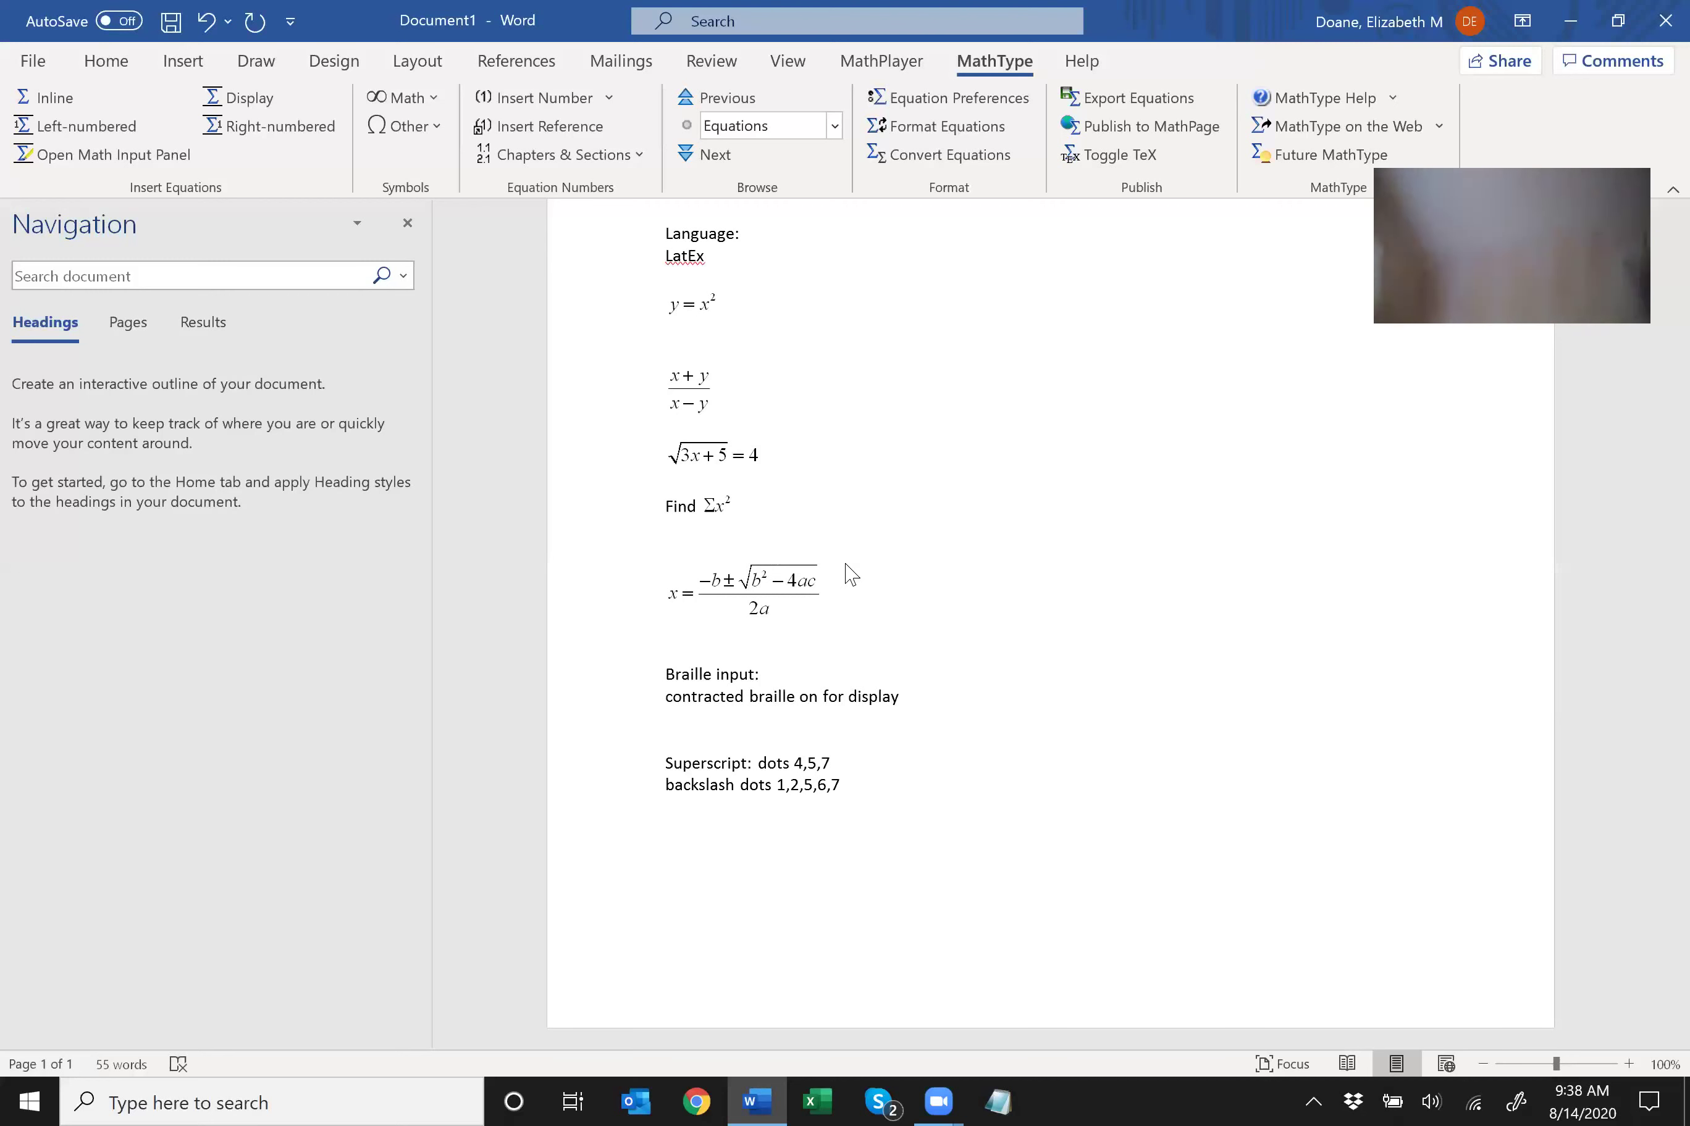
Type the LaTeX text $y=x^2$ on the line below the braille notes.
type("y")
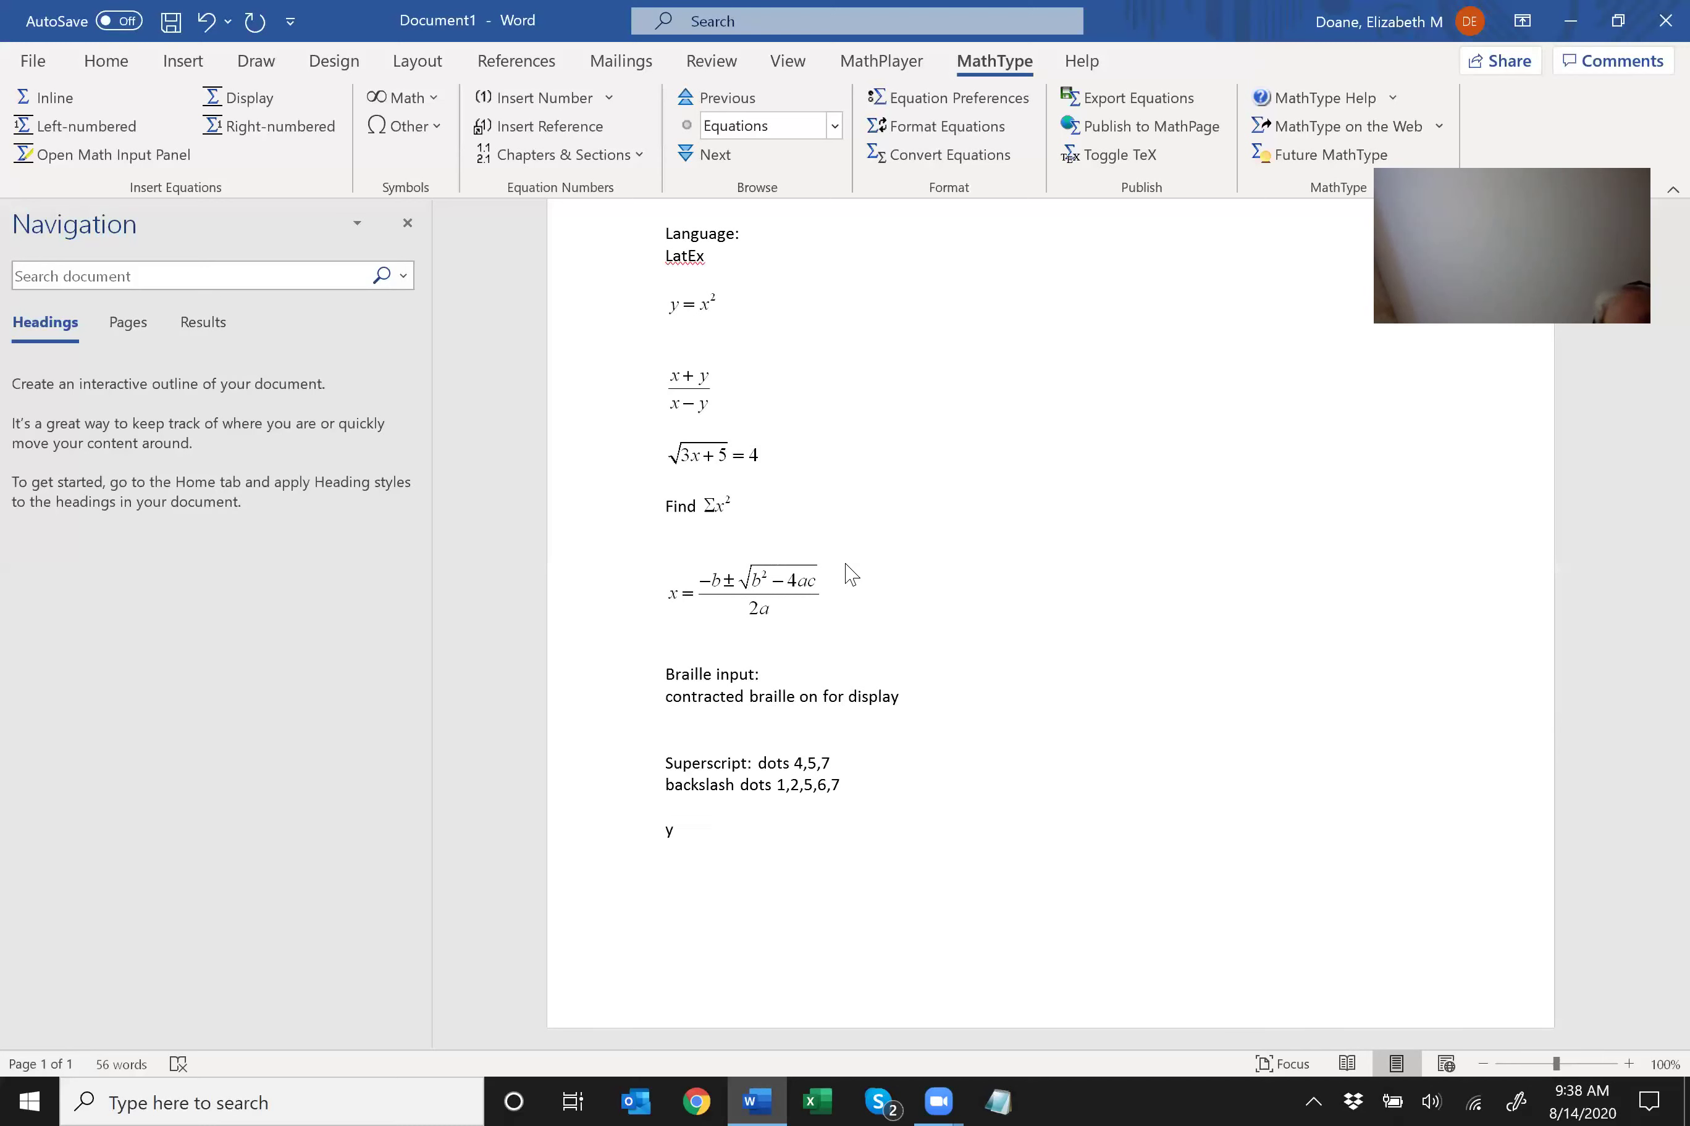
type("=x^2")
type("$")
key("Home")
key("Up")
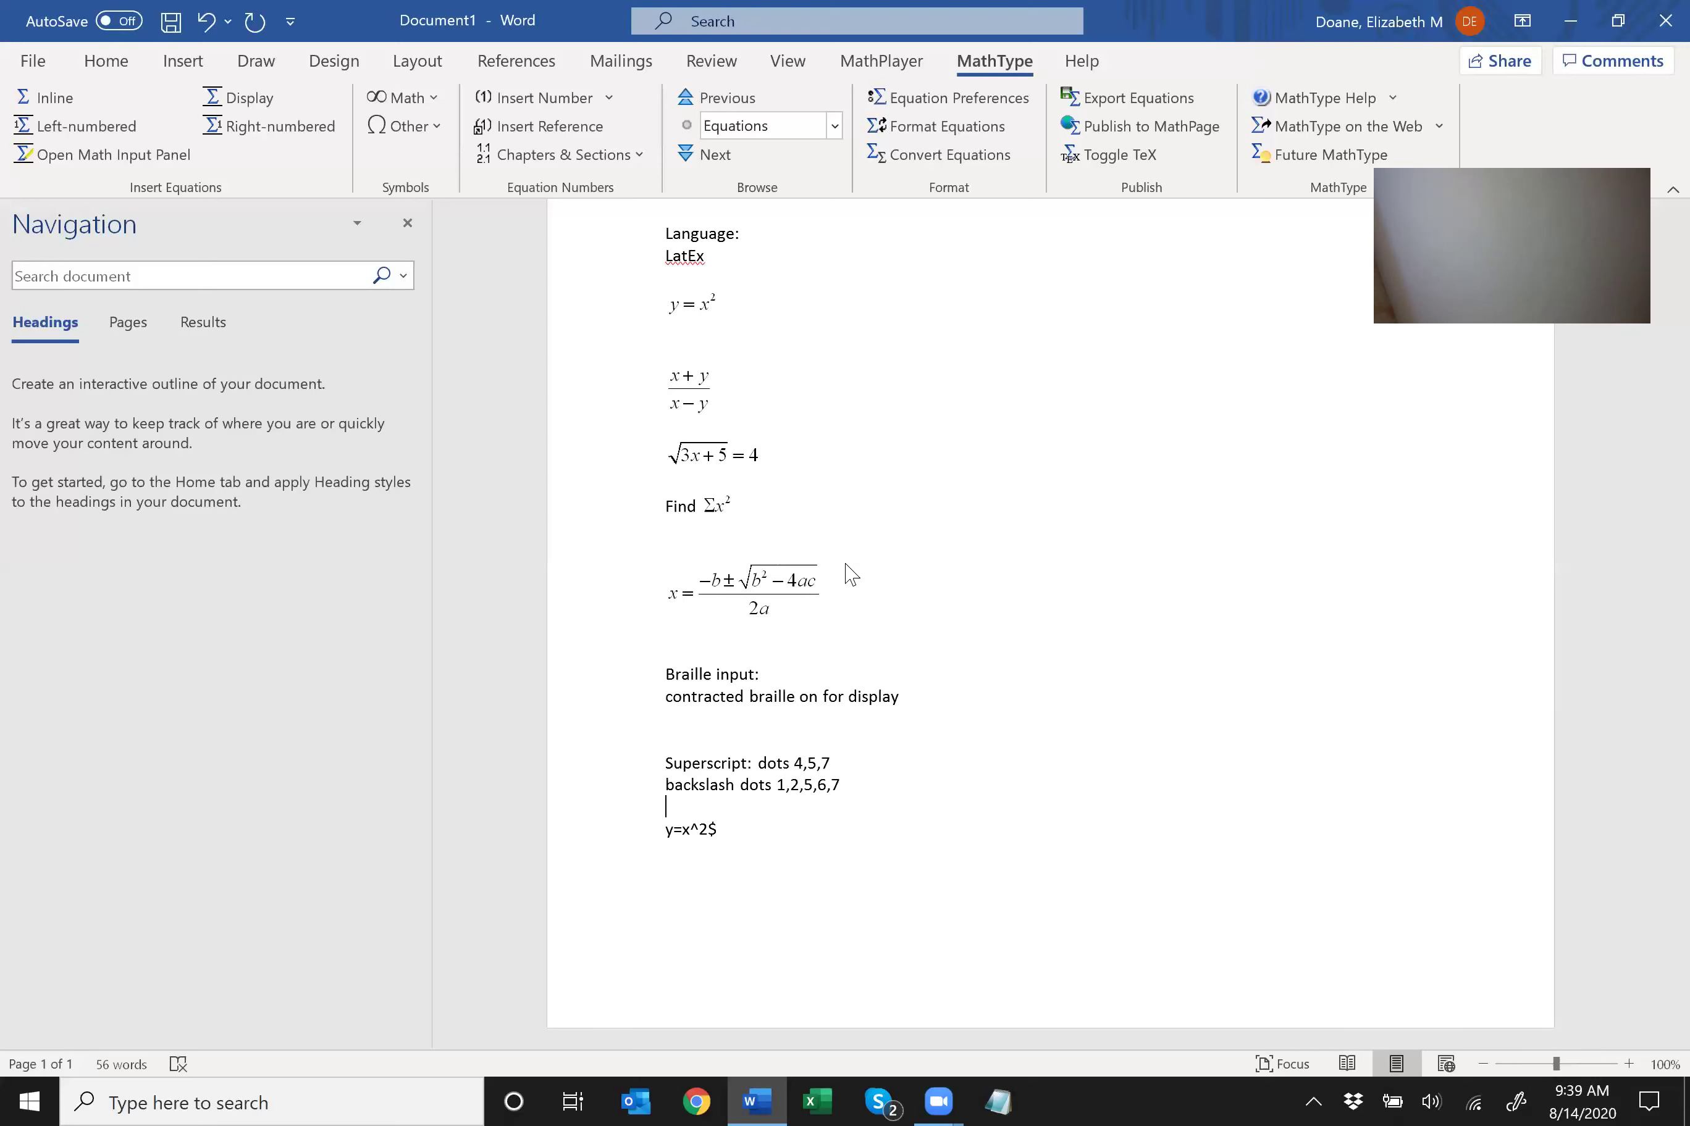
key("Down")
type("$")
Convert $y=x^2$ into a typeset equation with Alt+\ and add a line below.
key("shift+Down")
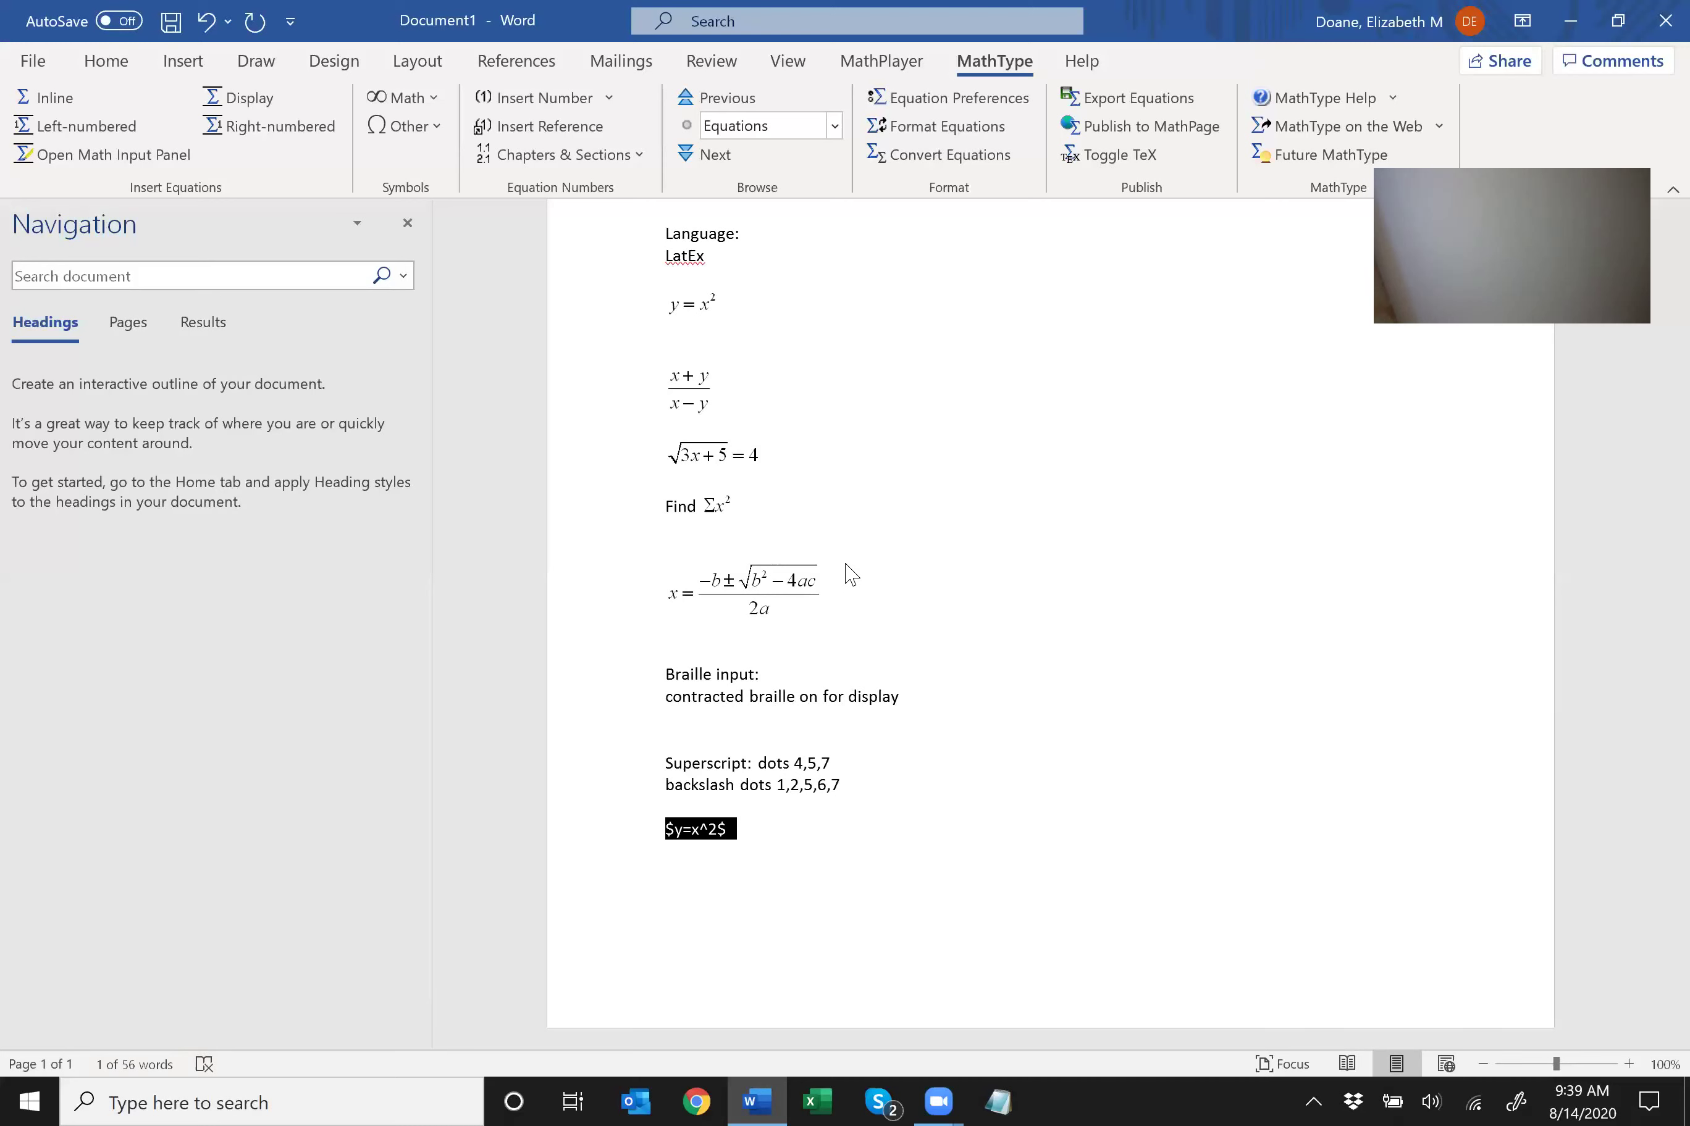
key("alt+backslash")
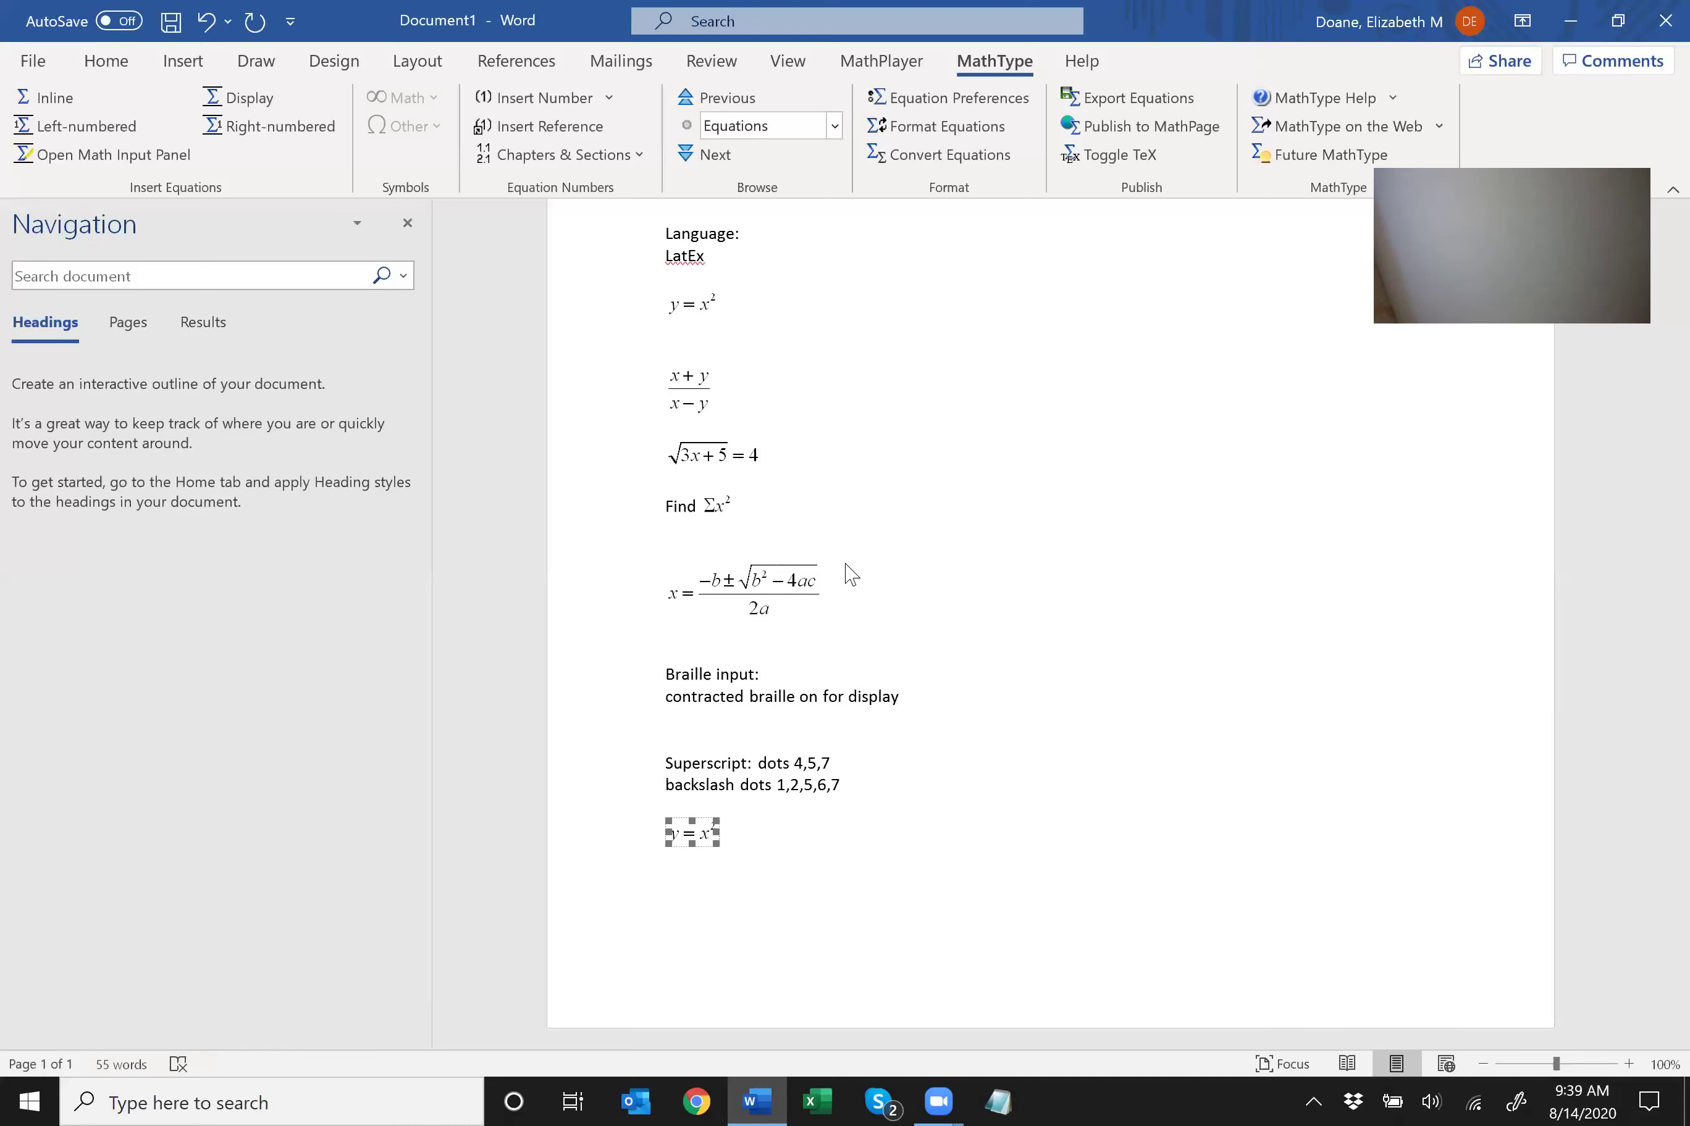
key("Right")
key("Return")
key("Return")
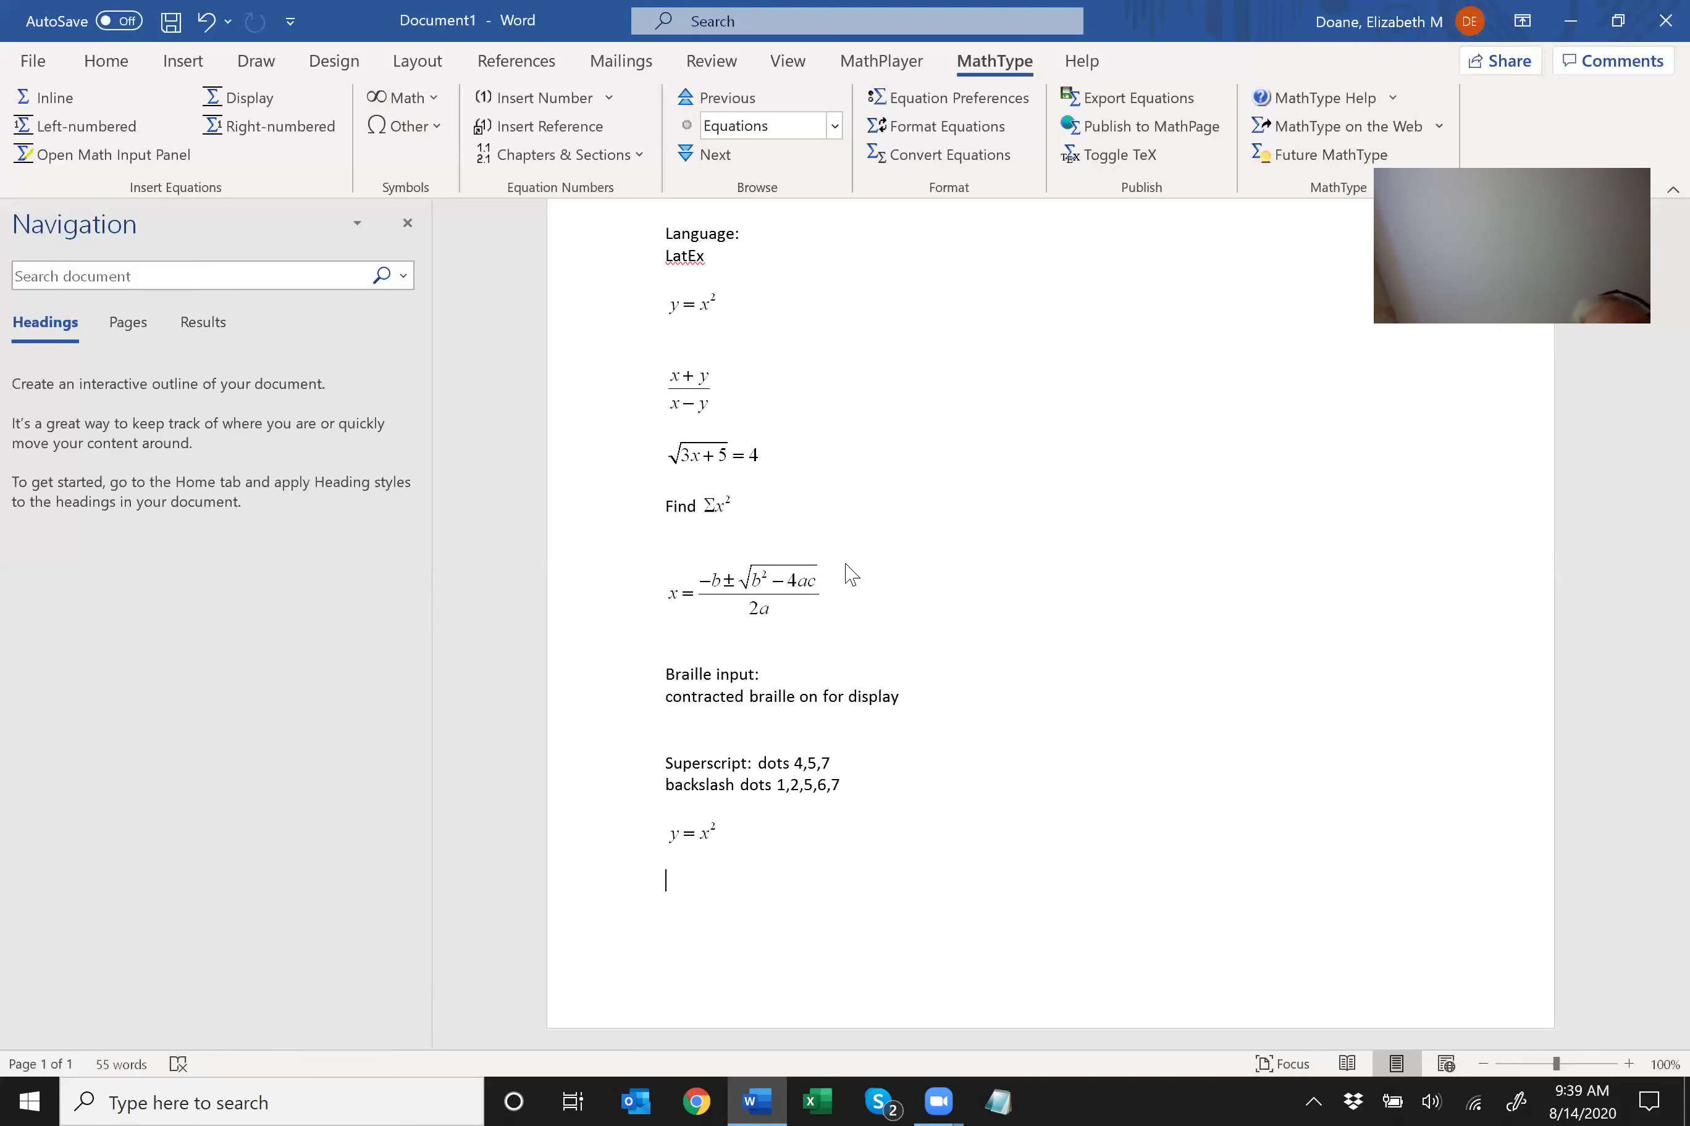
Type the LaTeX fraction $y=\frac{x-1}{x+3}$, correcting the typo, and select it.
type("$y=")
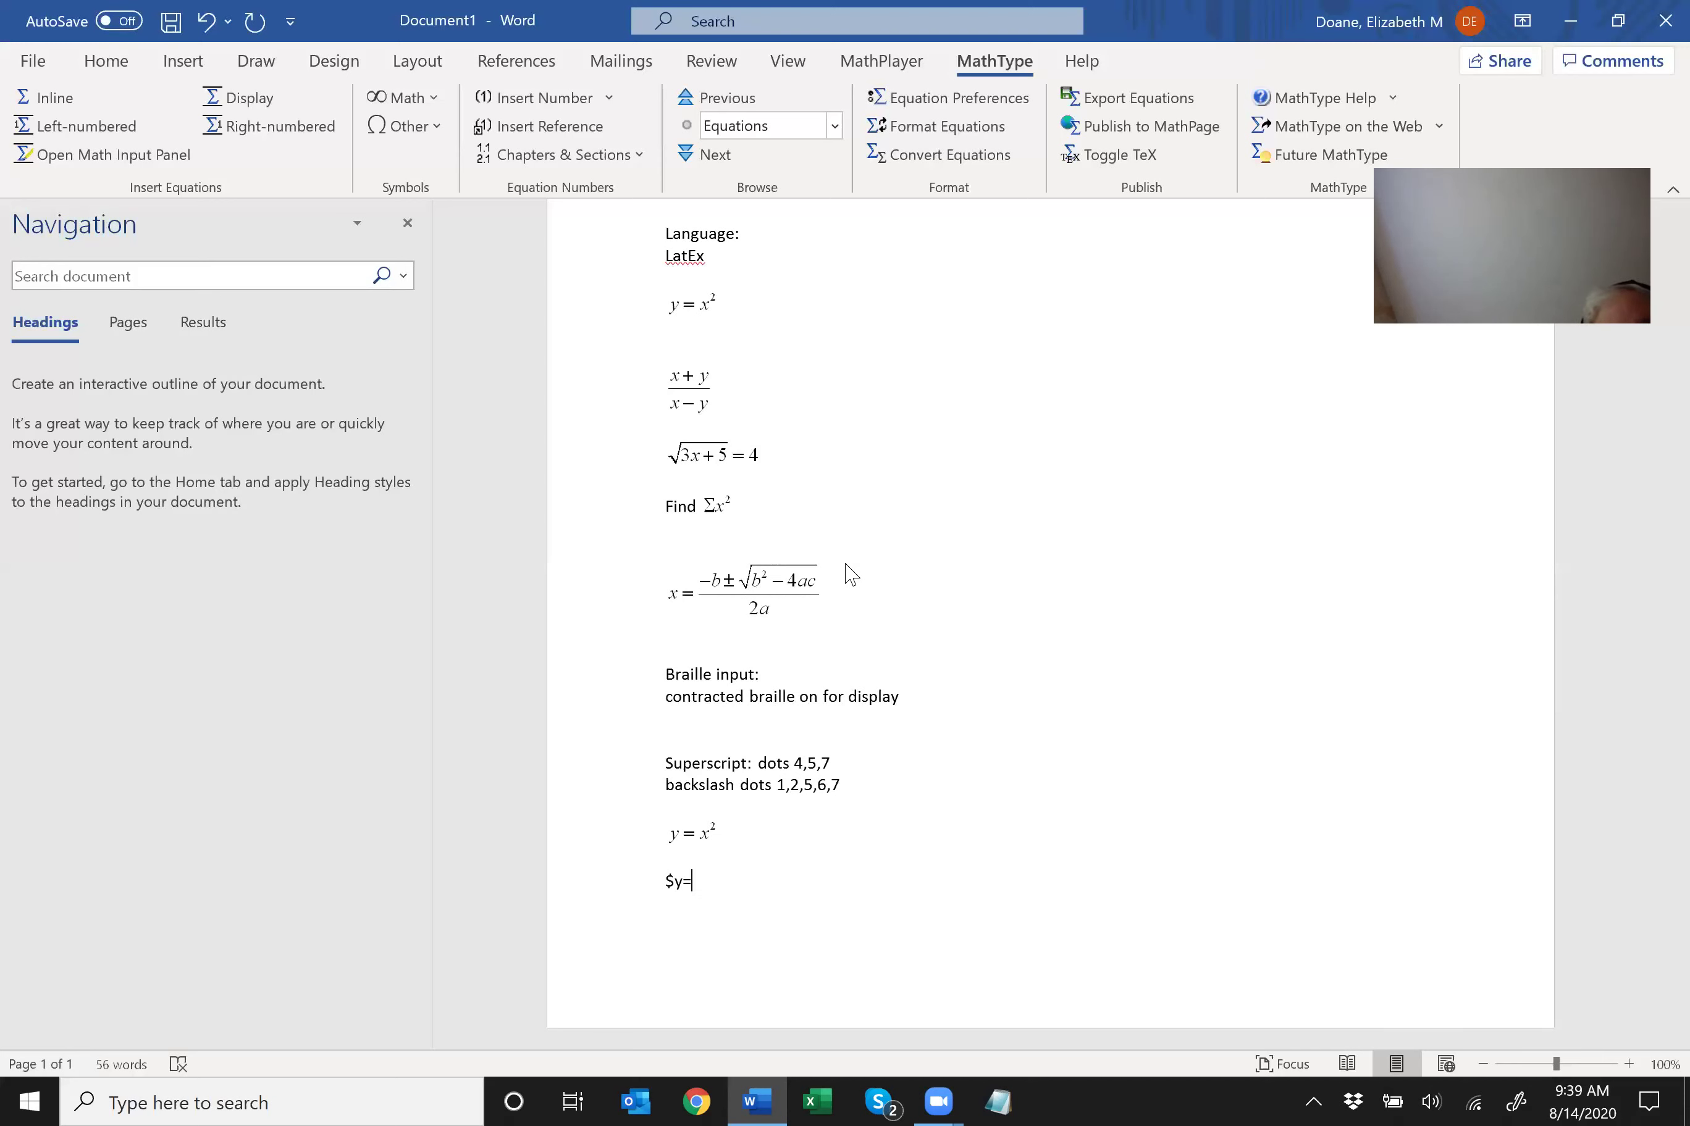
type("\\")
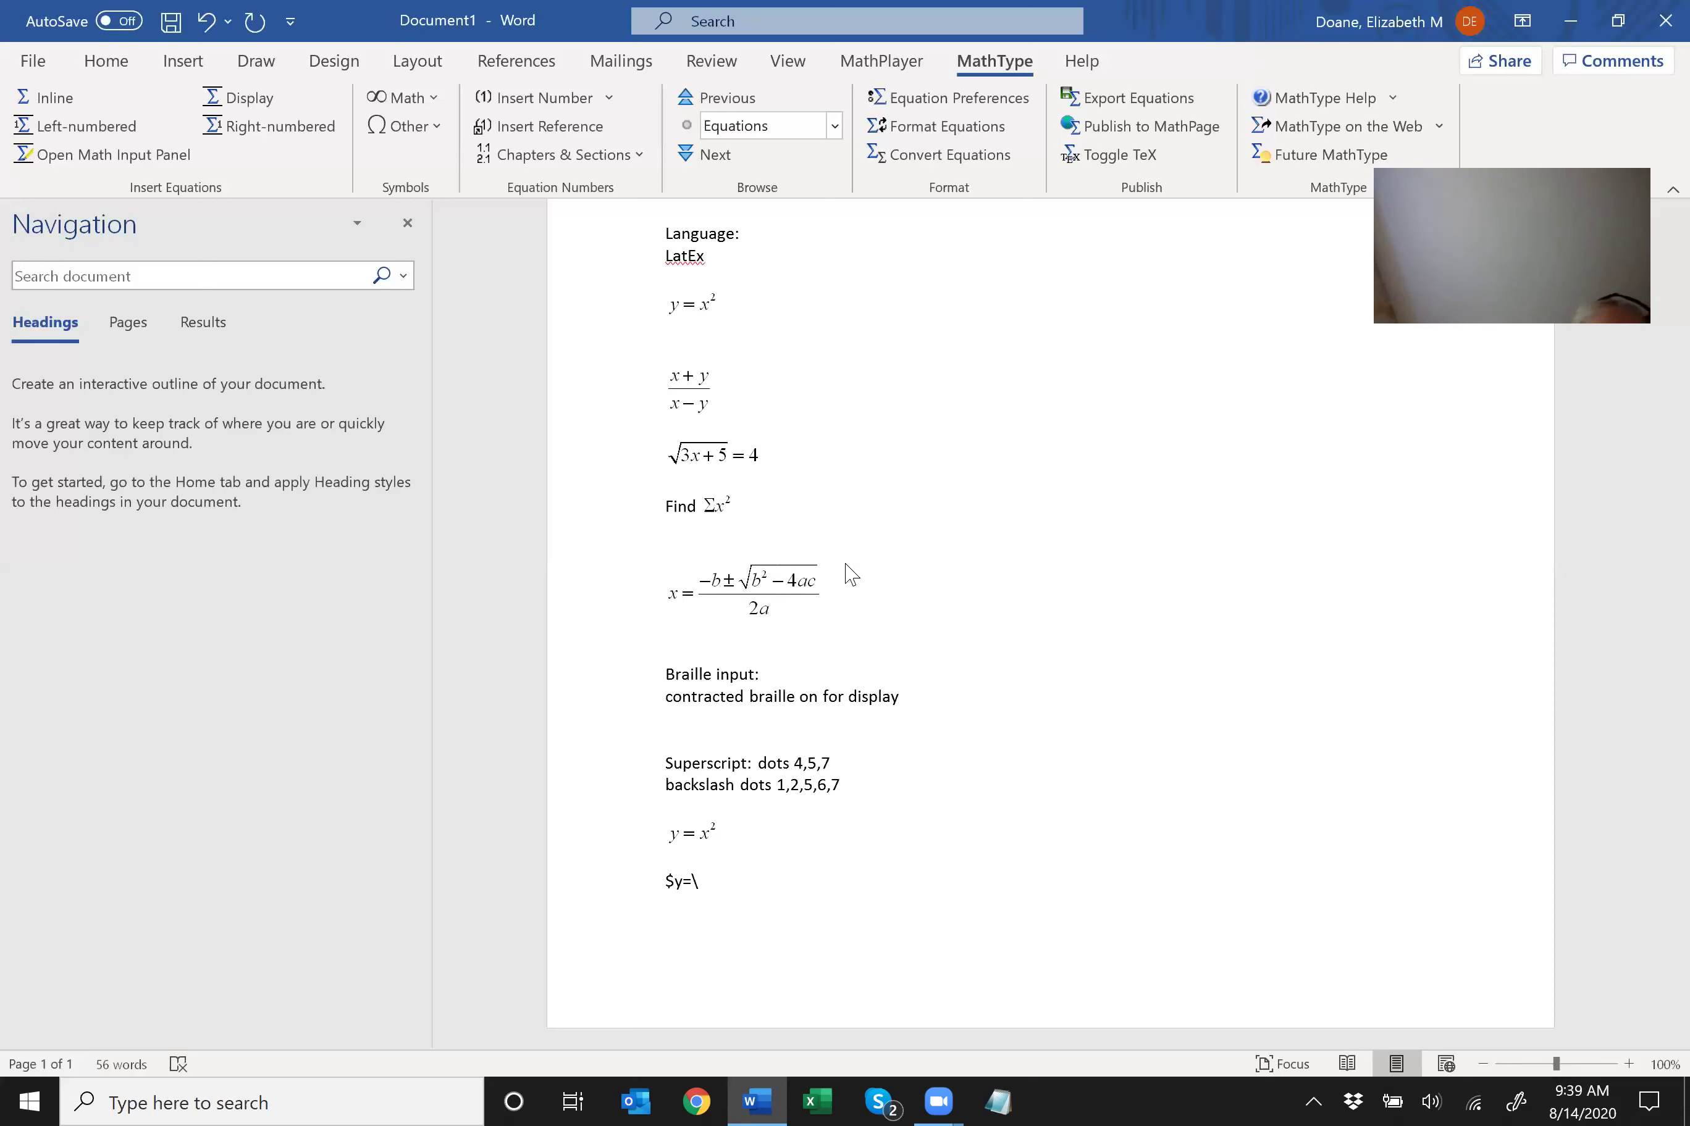
type("frac")
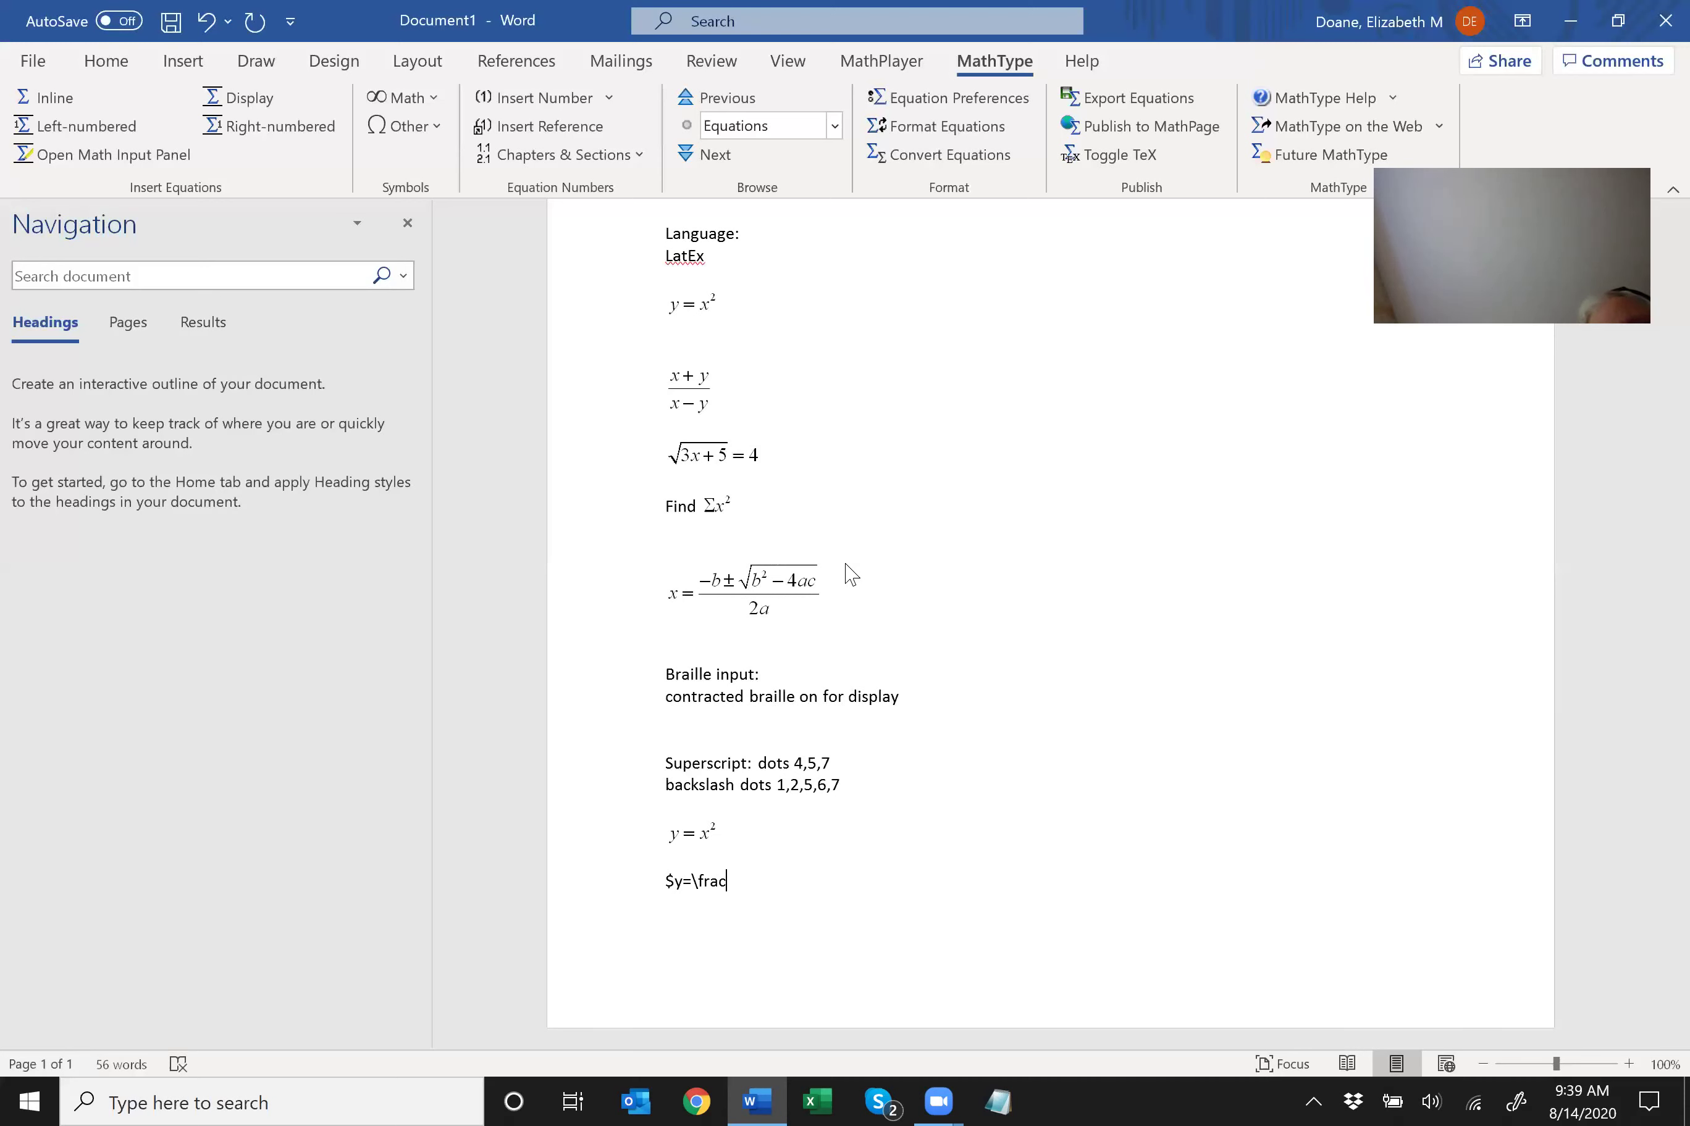
type("{x-1}x+")
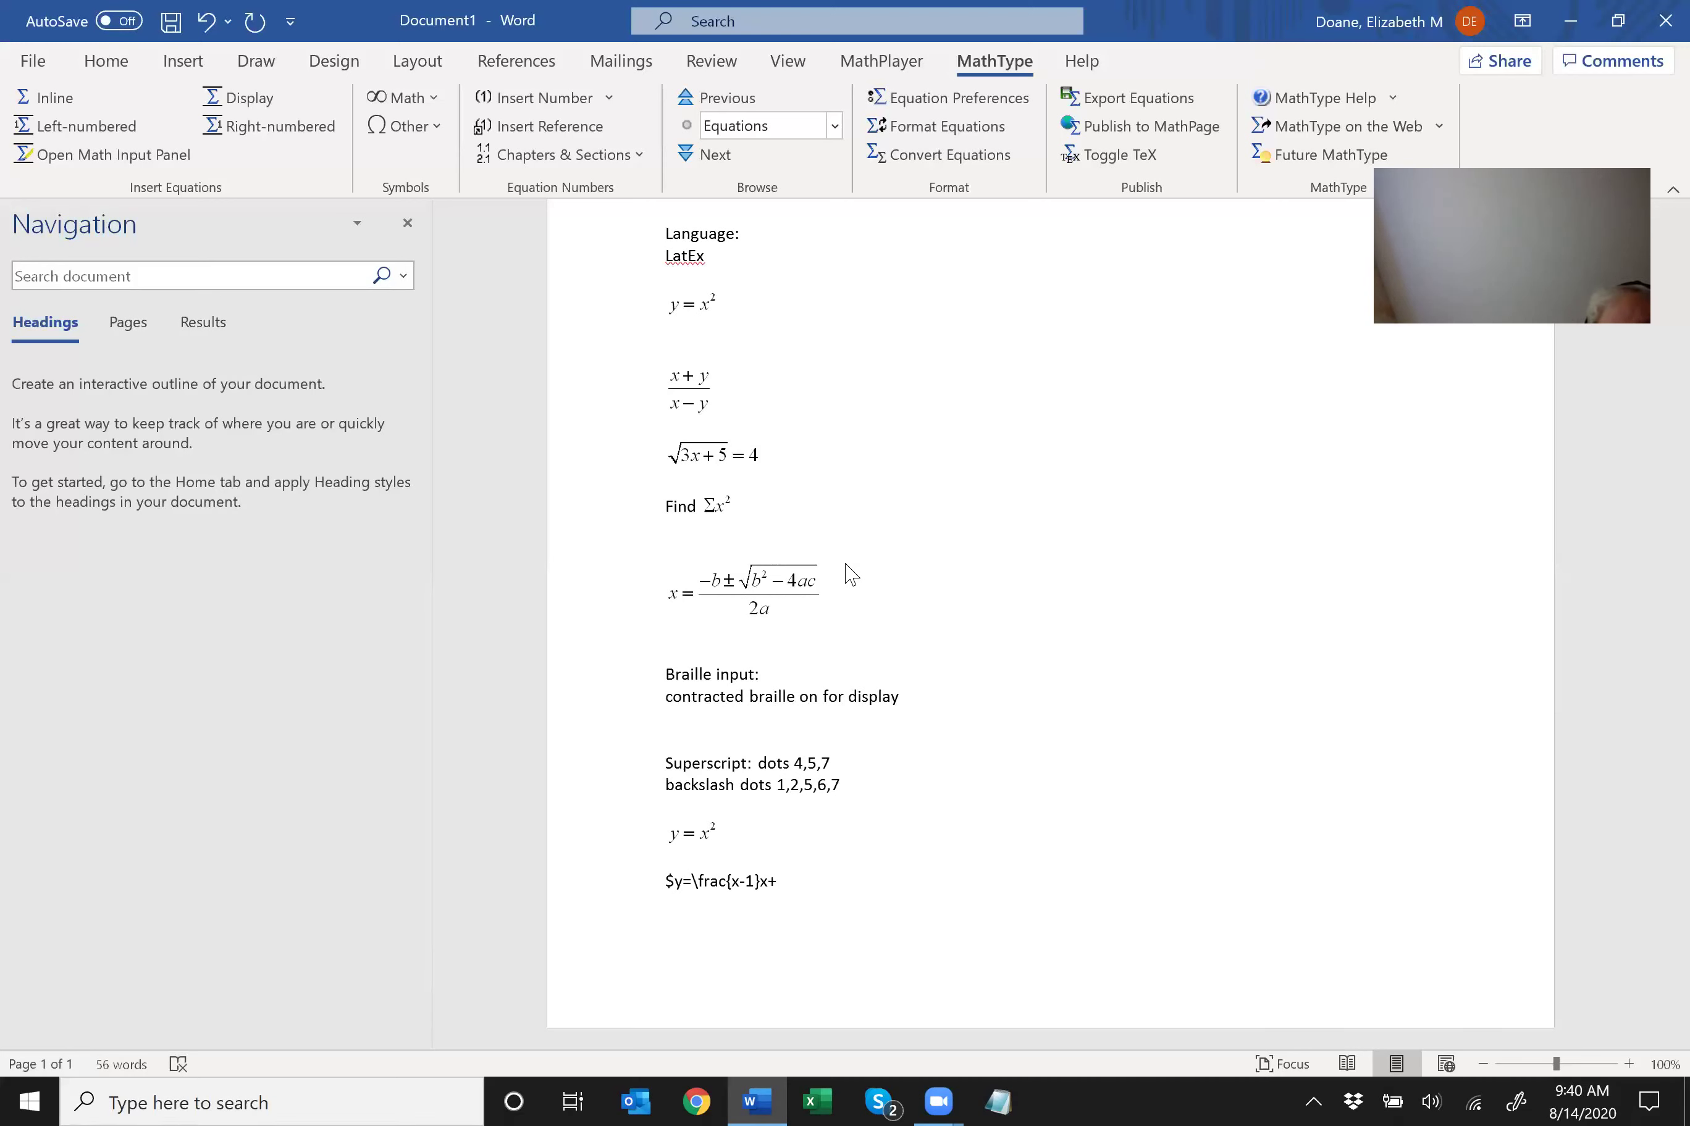
key("BackSpace")
key("BackSpace")
key("BackSpace")
type("}{x+3}$")
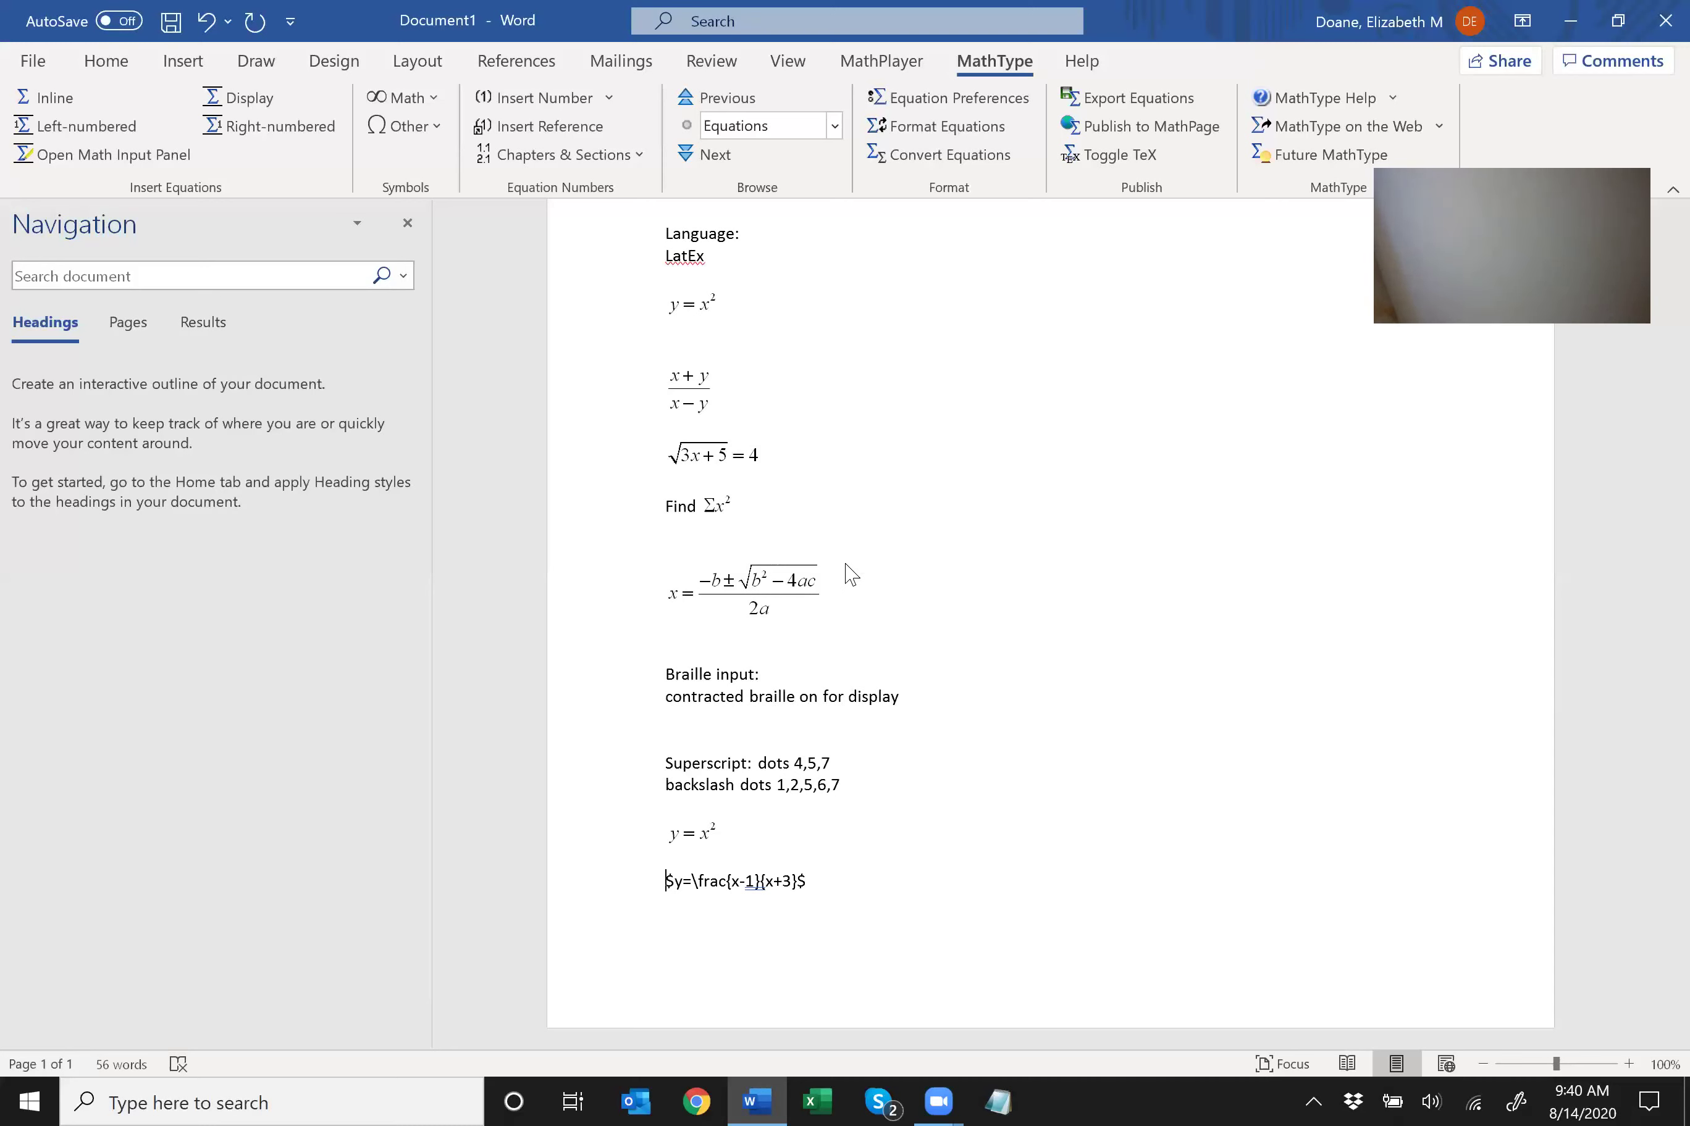
key("shift+End")
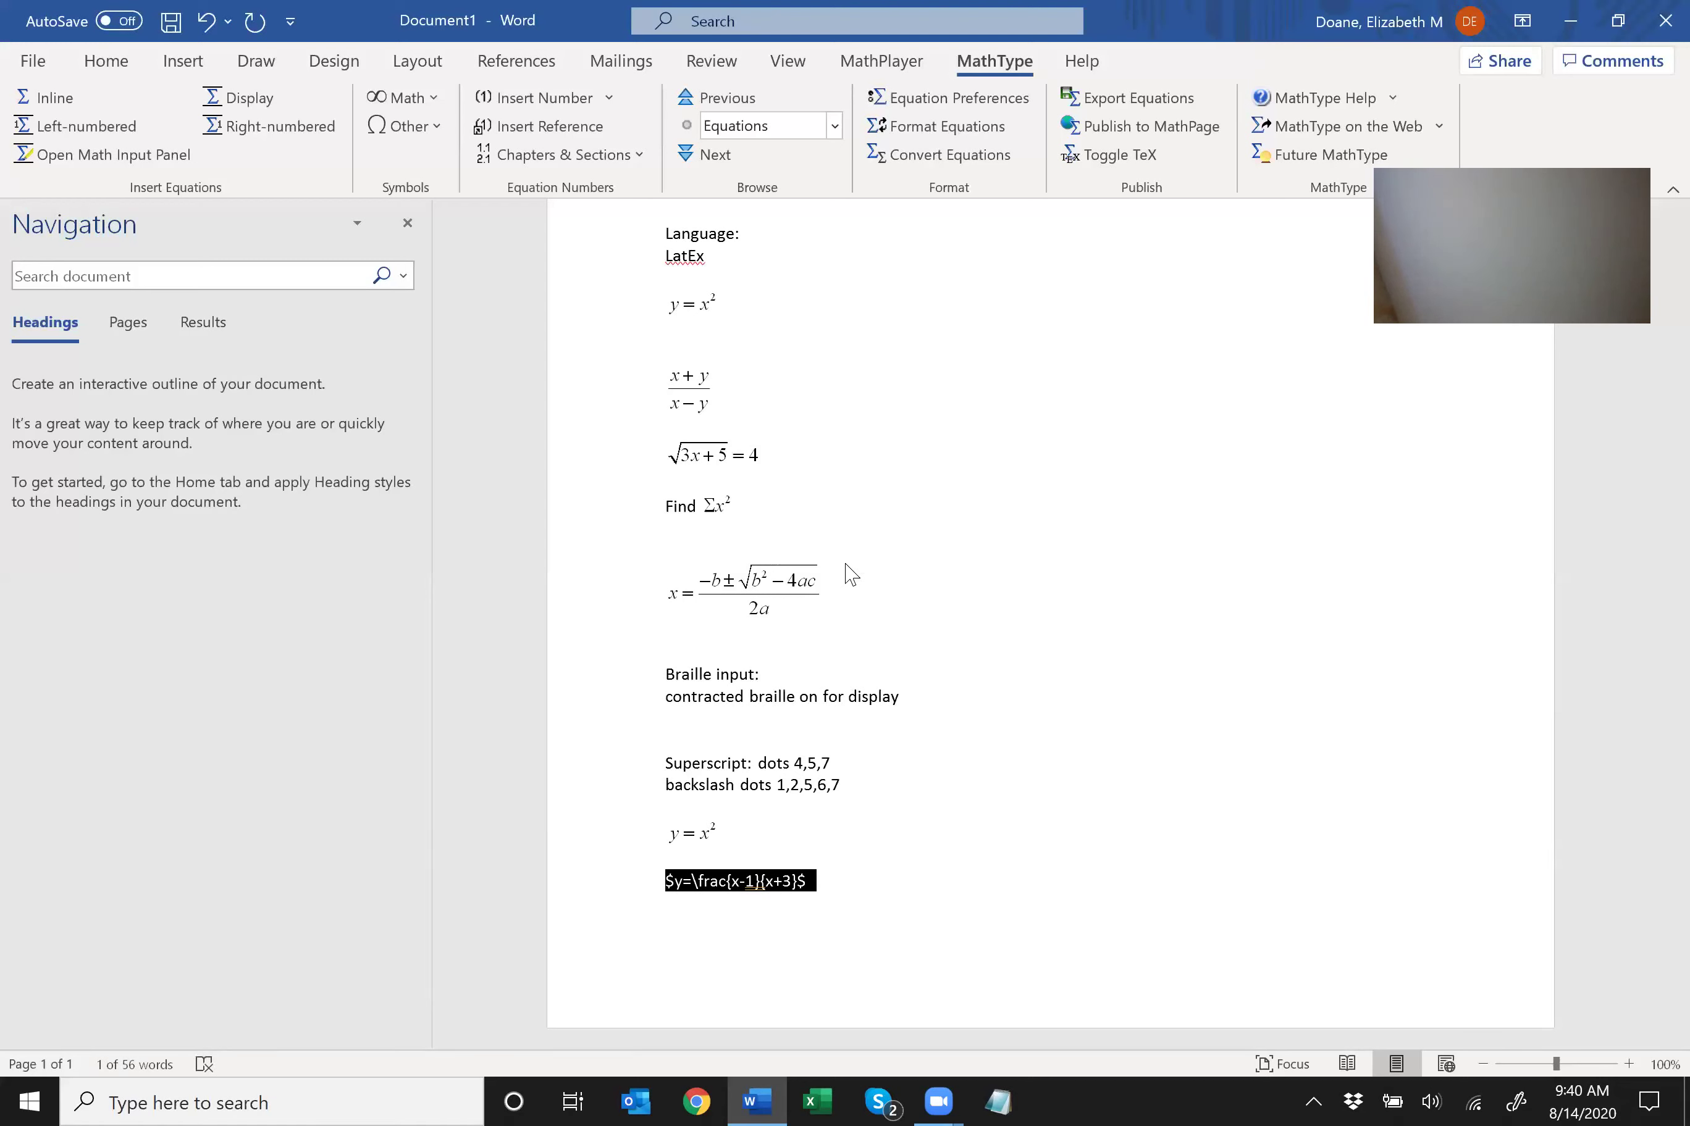
Convert the fraction LaTeX into the equation y = (x − 1)/(x + 3) and start a new line.
key("alt+backslash")
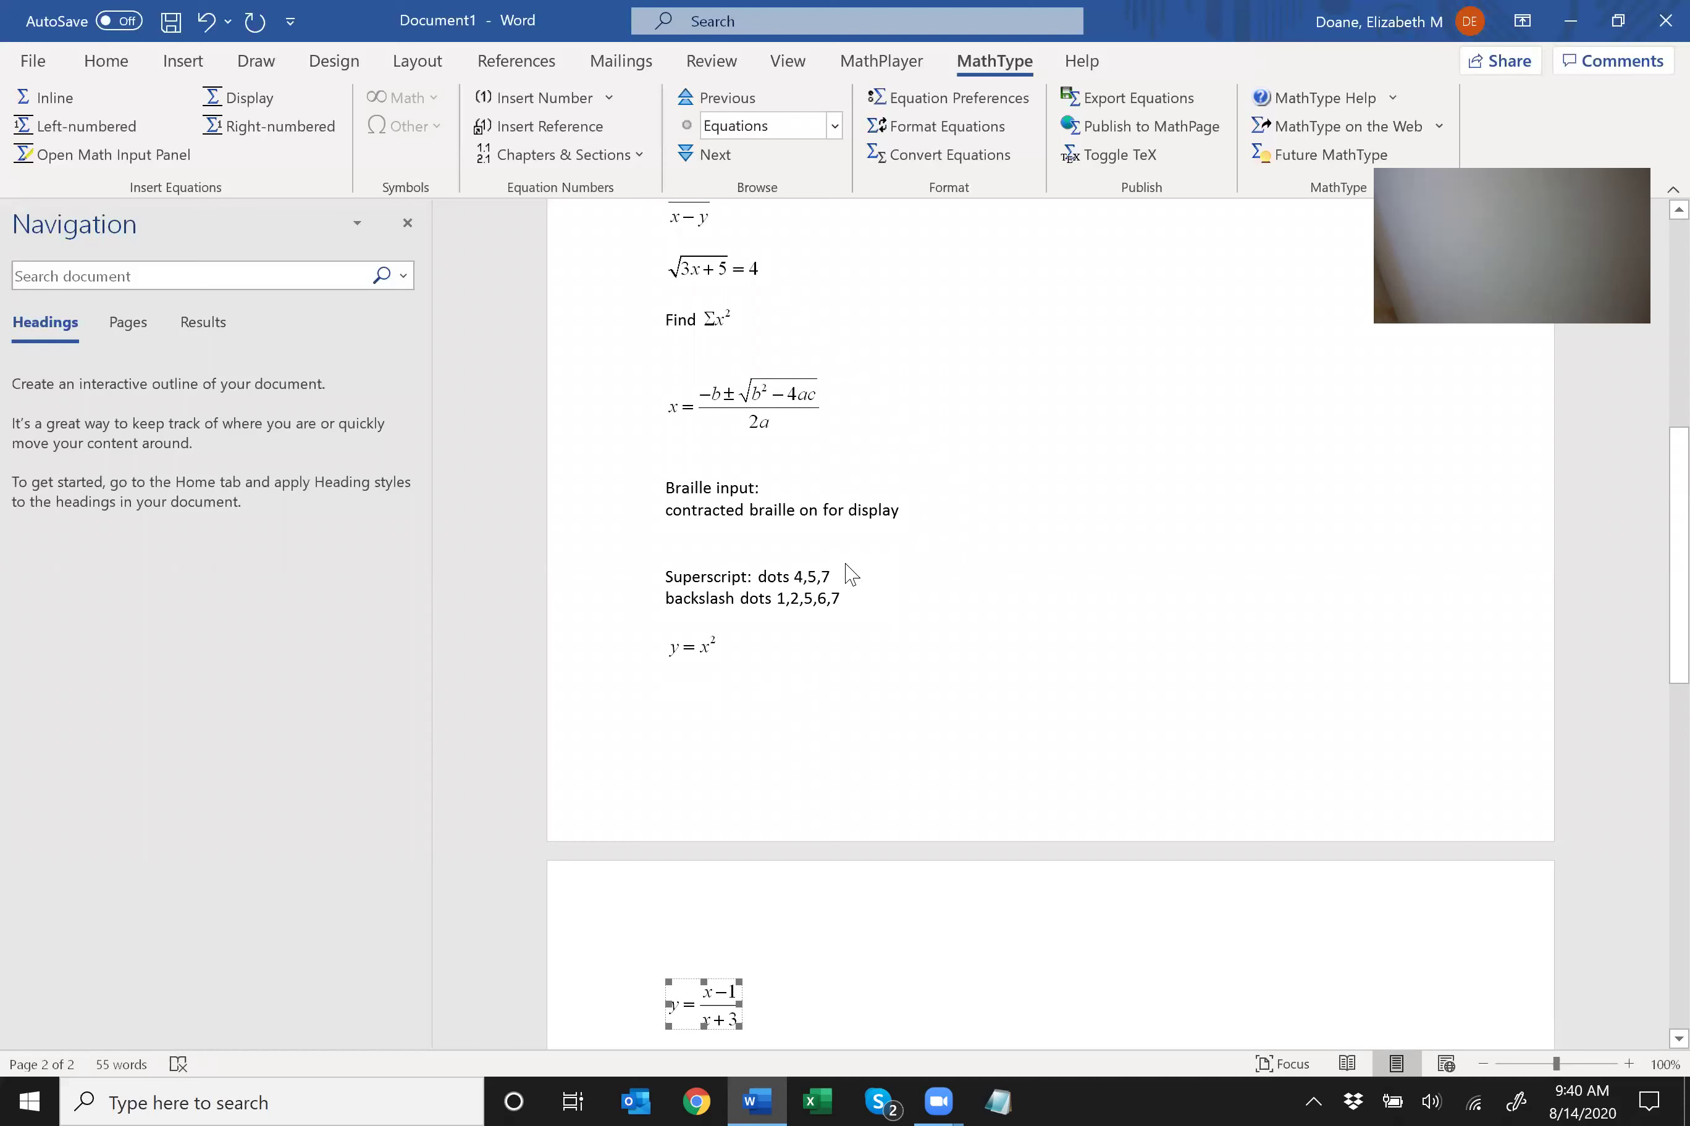
key("Left")
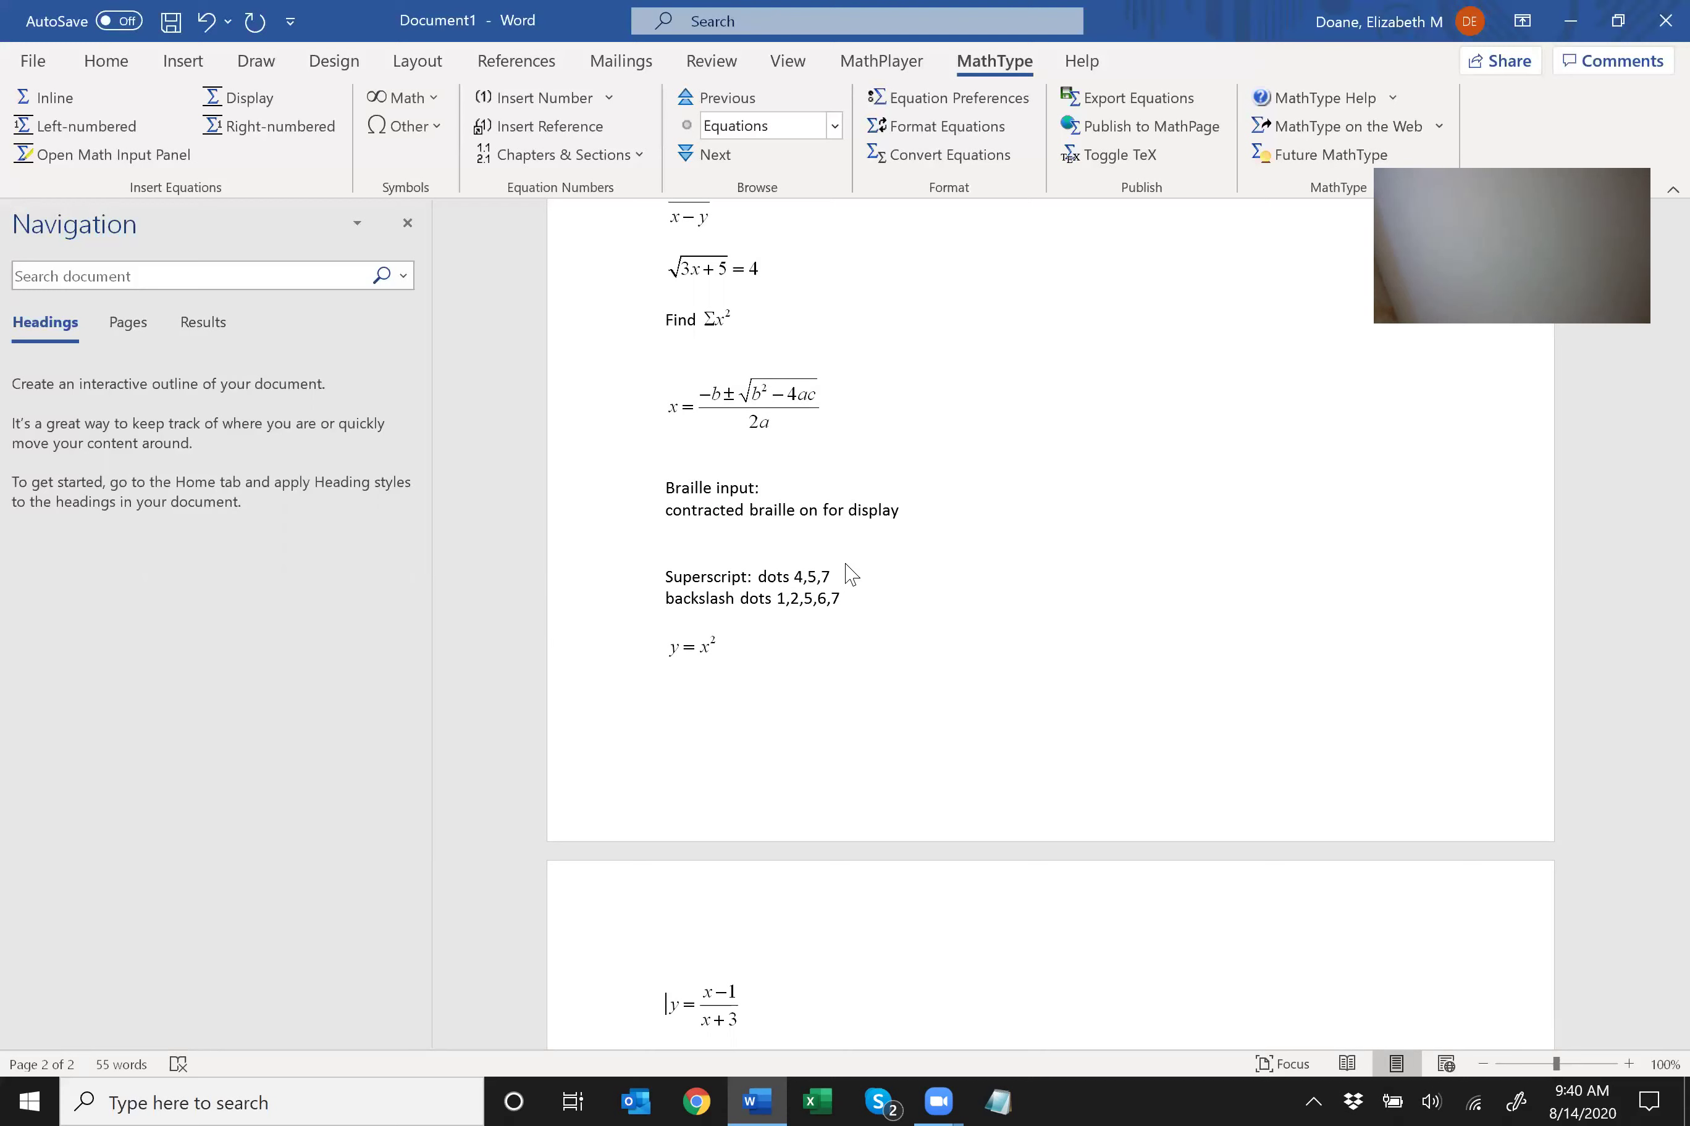
key("Right")
key("Return")
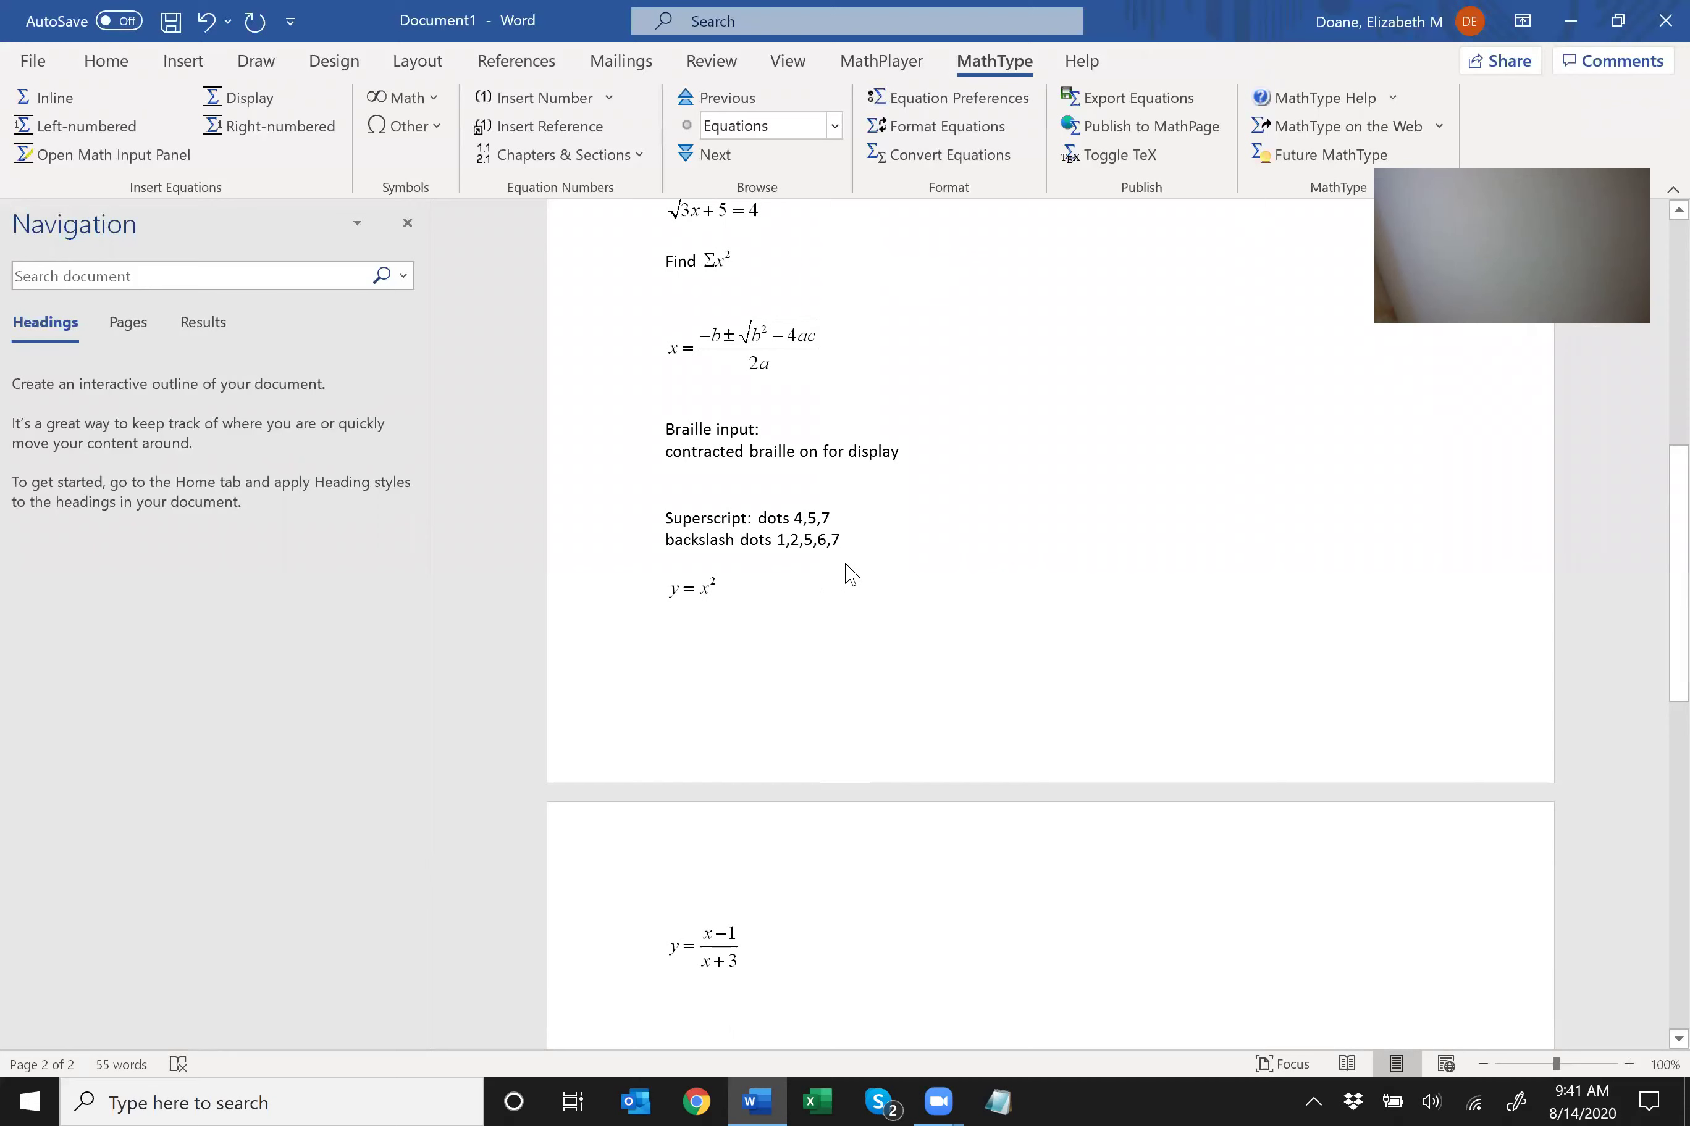
Note braille dots for open brace (2,4,6) and close brace (1,2,4,5,6).
type("Open brace")
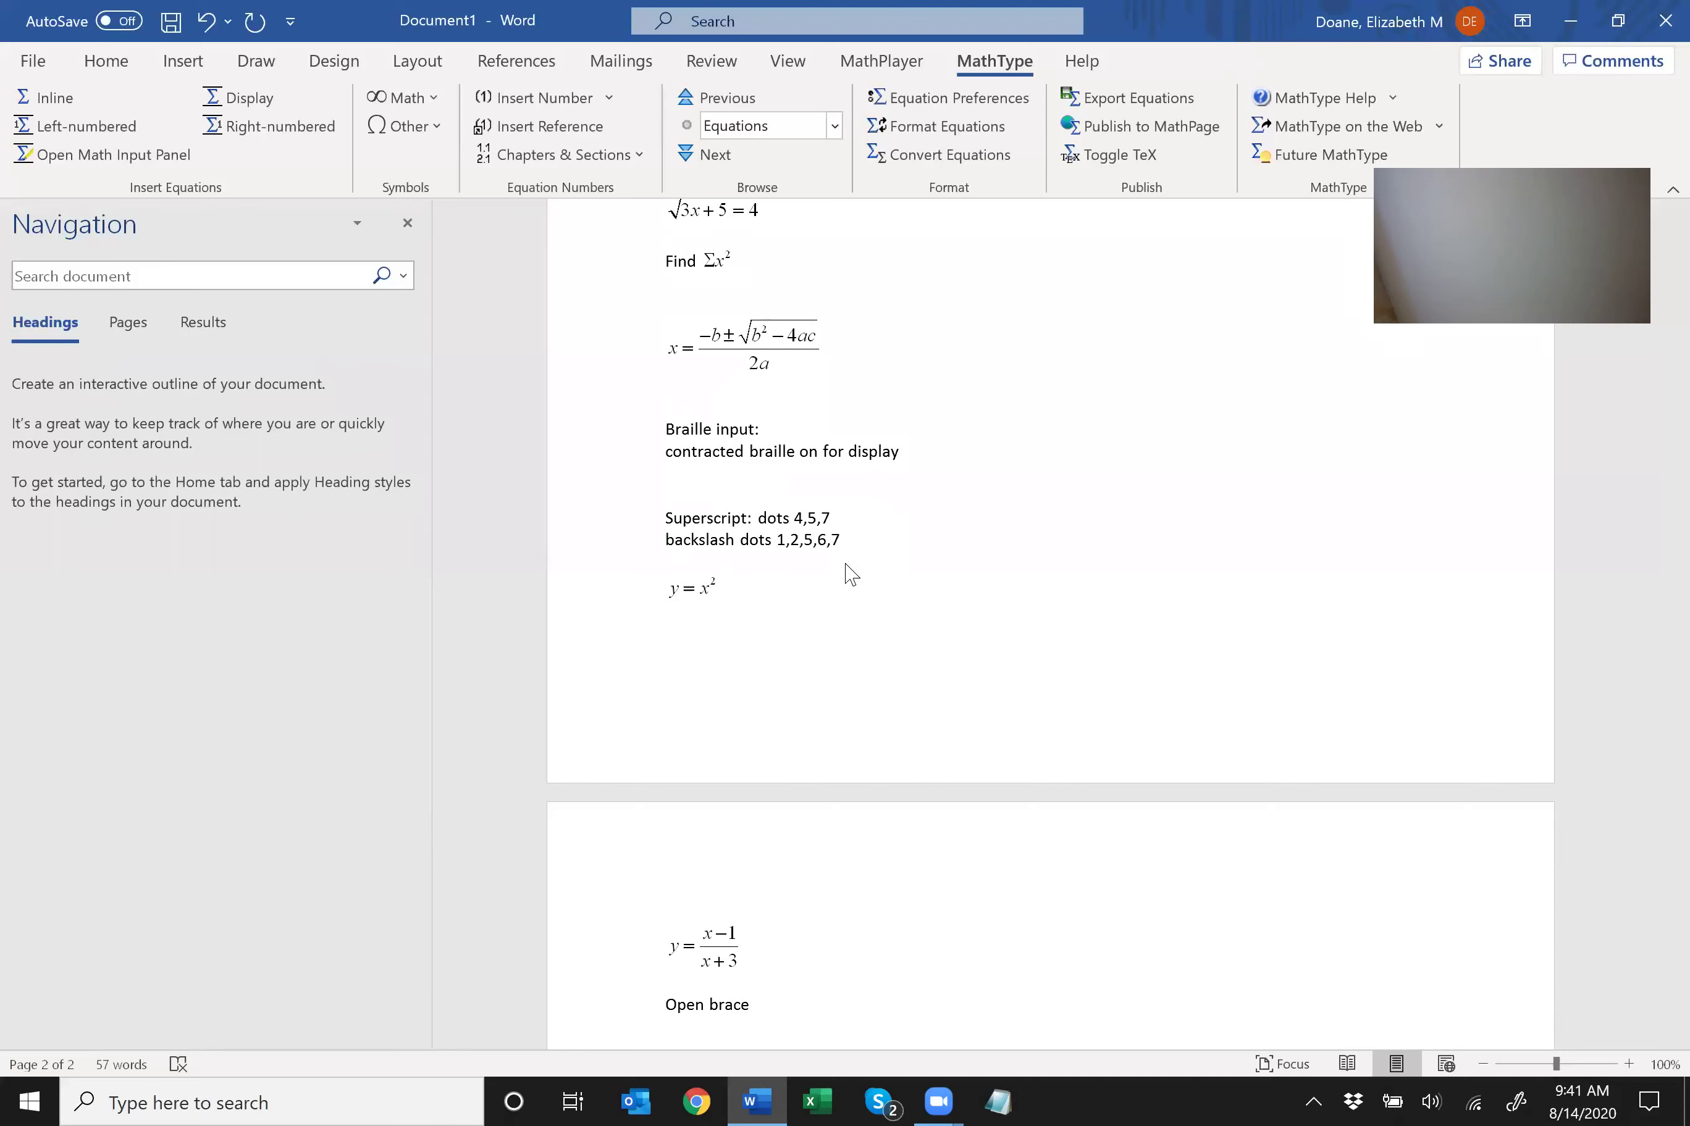
type(" dots 1,")
type("2,4,5")
type(",6")
key("BackSpace")
key("BackSpace")
key("BackSpace")
key("BackSpace")
key("BackSpace")
key("BackSpace")
key("BackSpace")
key("BackSpace")
key("BackSpace")
type("2,4,6")
key("Return")
type("close brace dots 1,2,4,5,6")
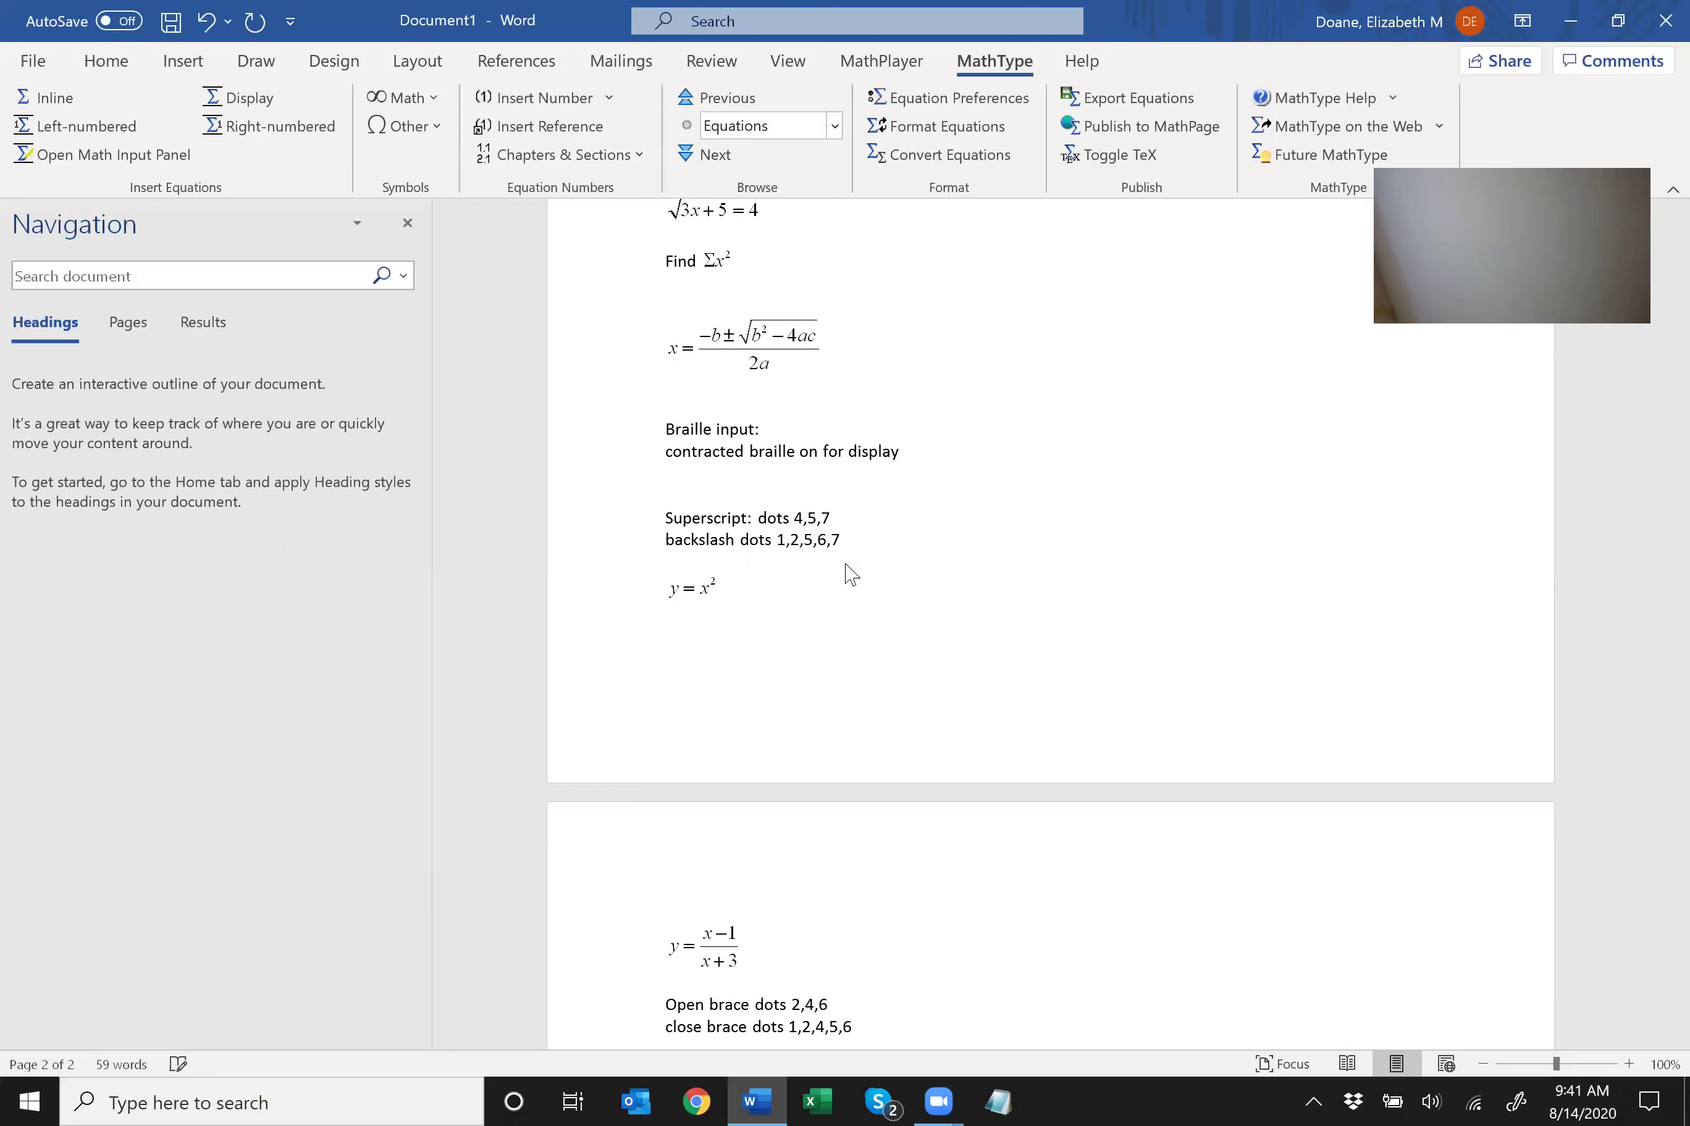
key("Return")
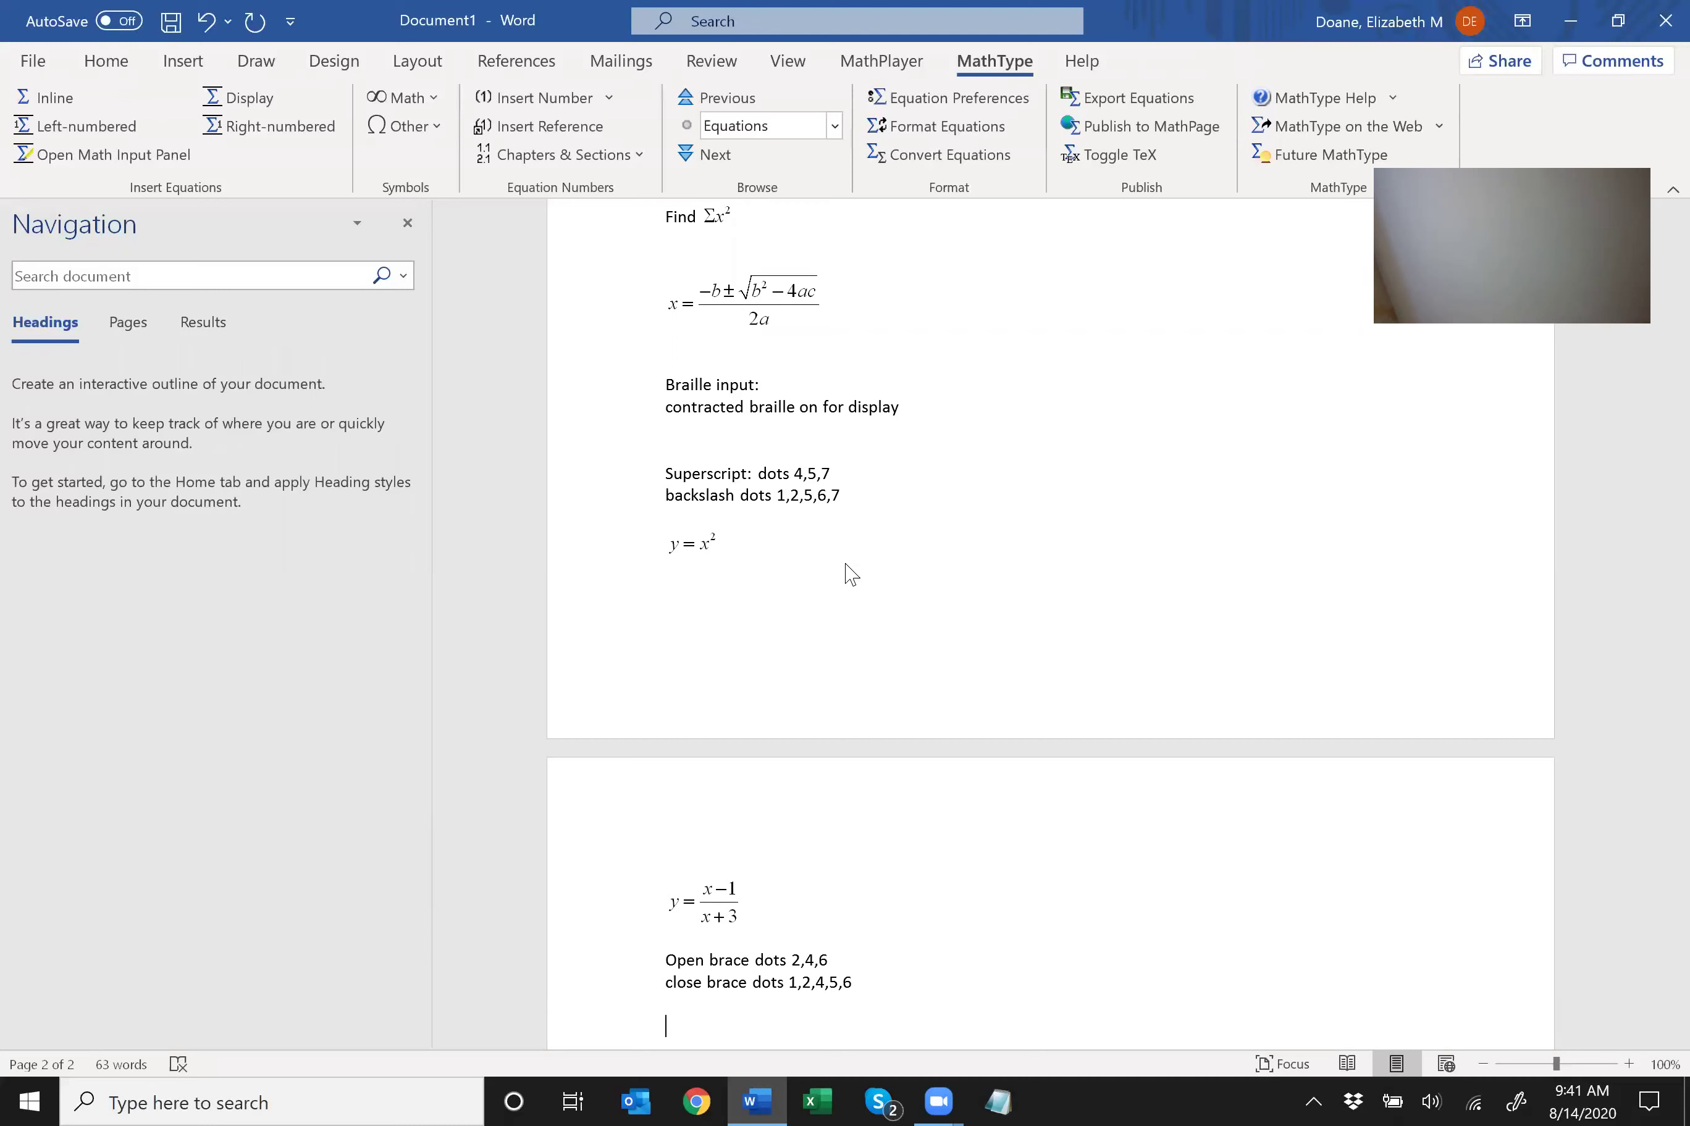
Add the open bracket note and correct its dots to 2,4,6,7.
type("open bracket 1,2,4,5,6,7")
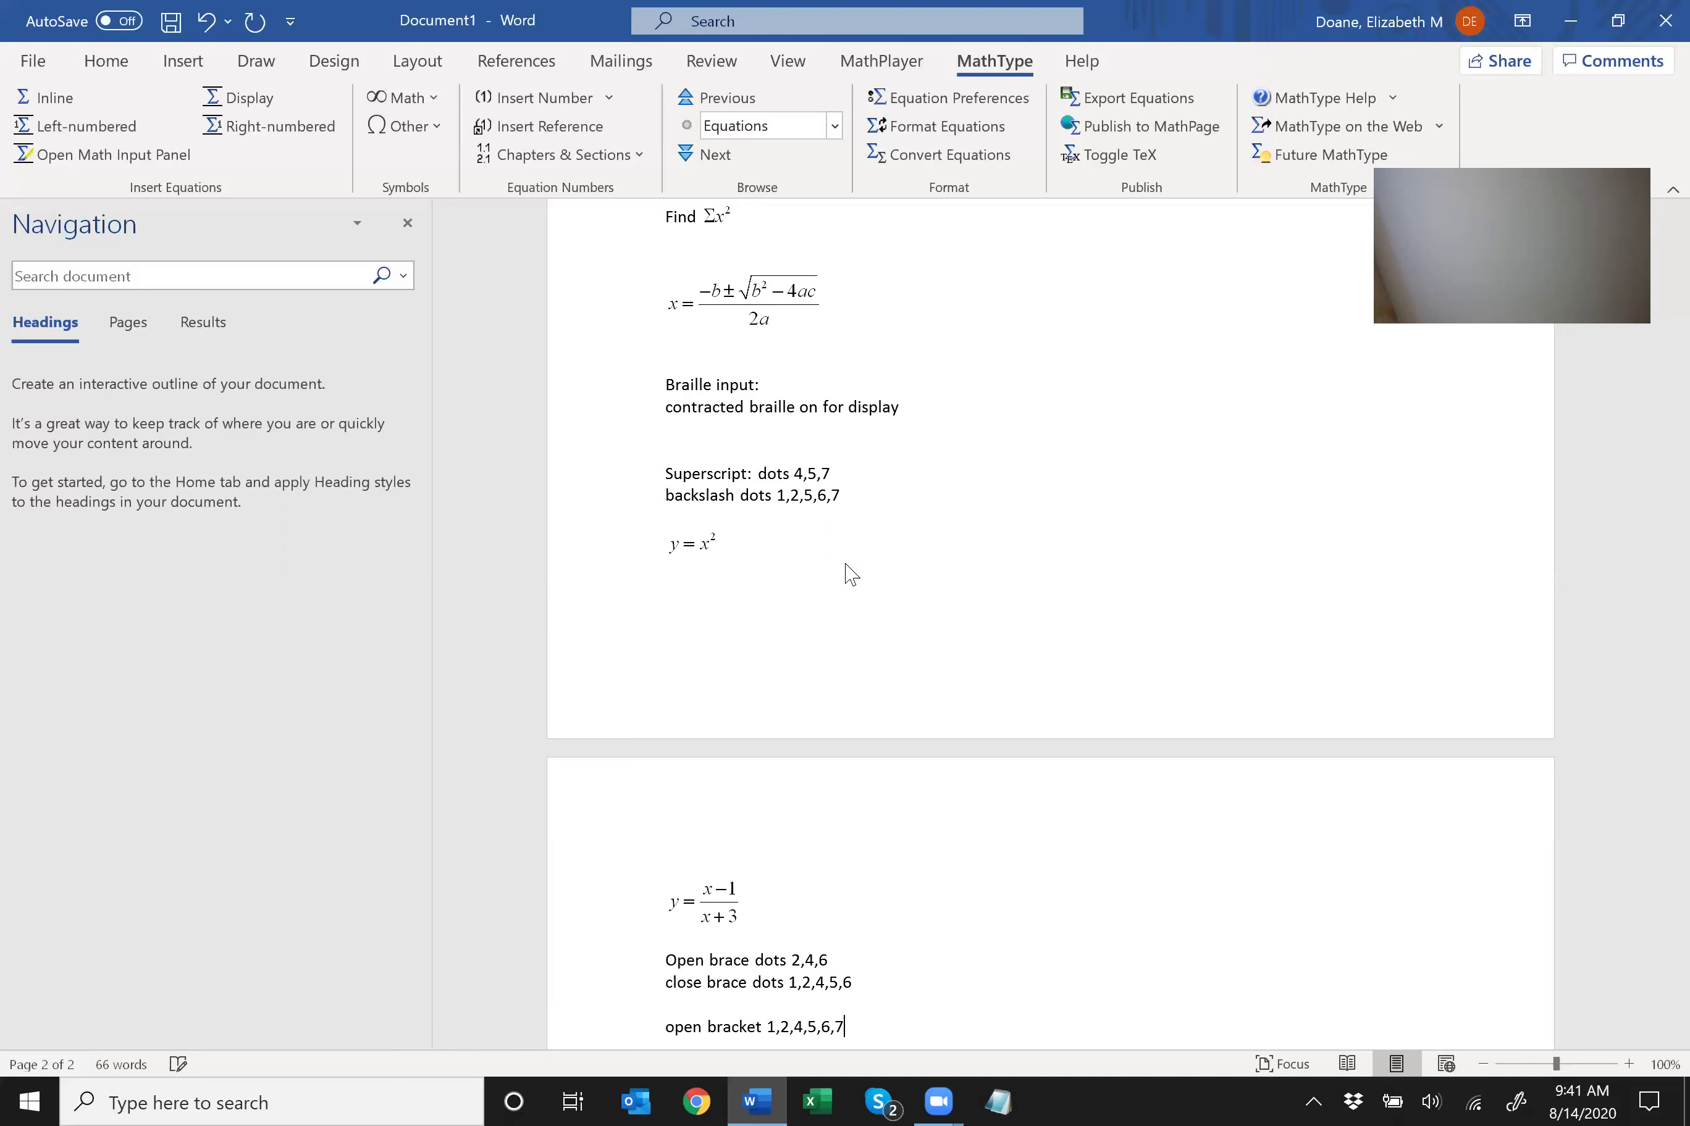
key("Return")
type("close")
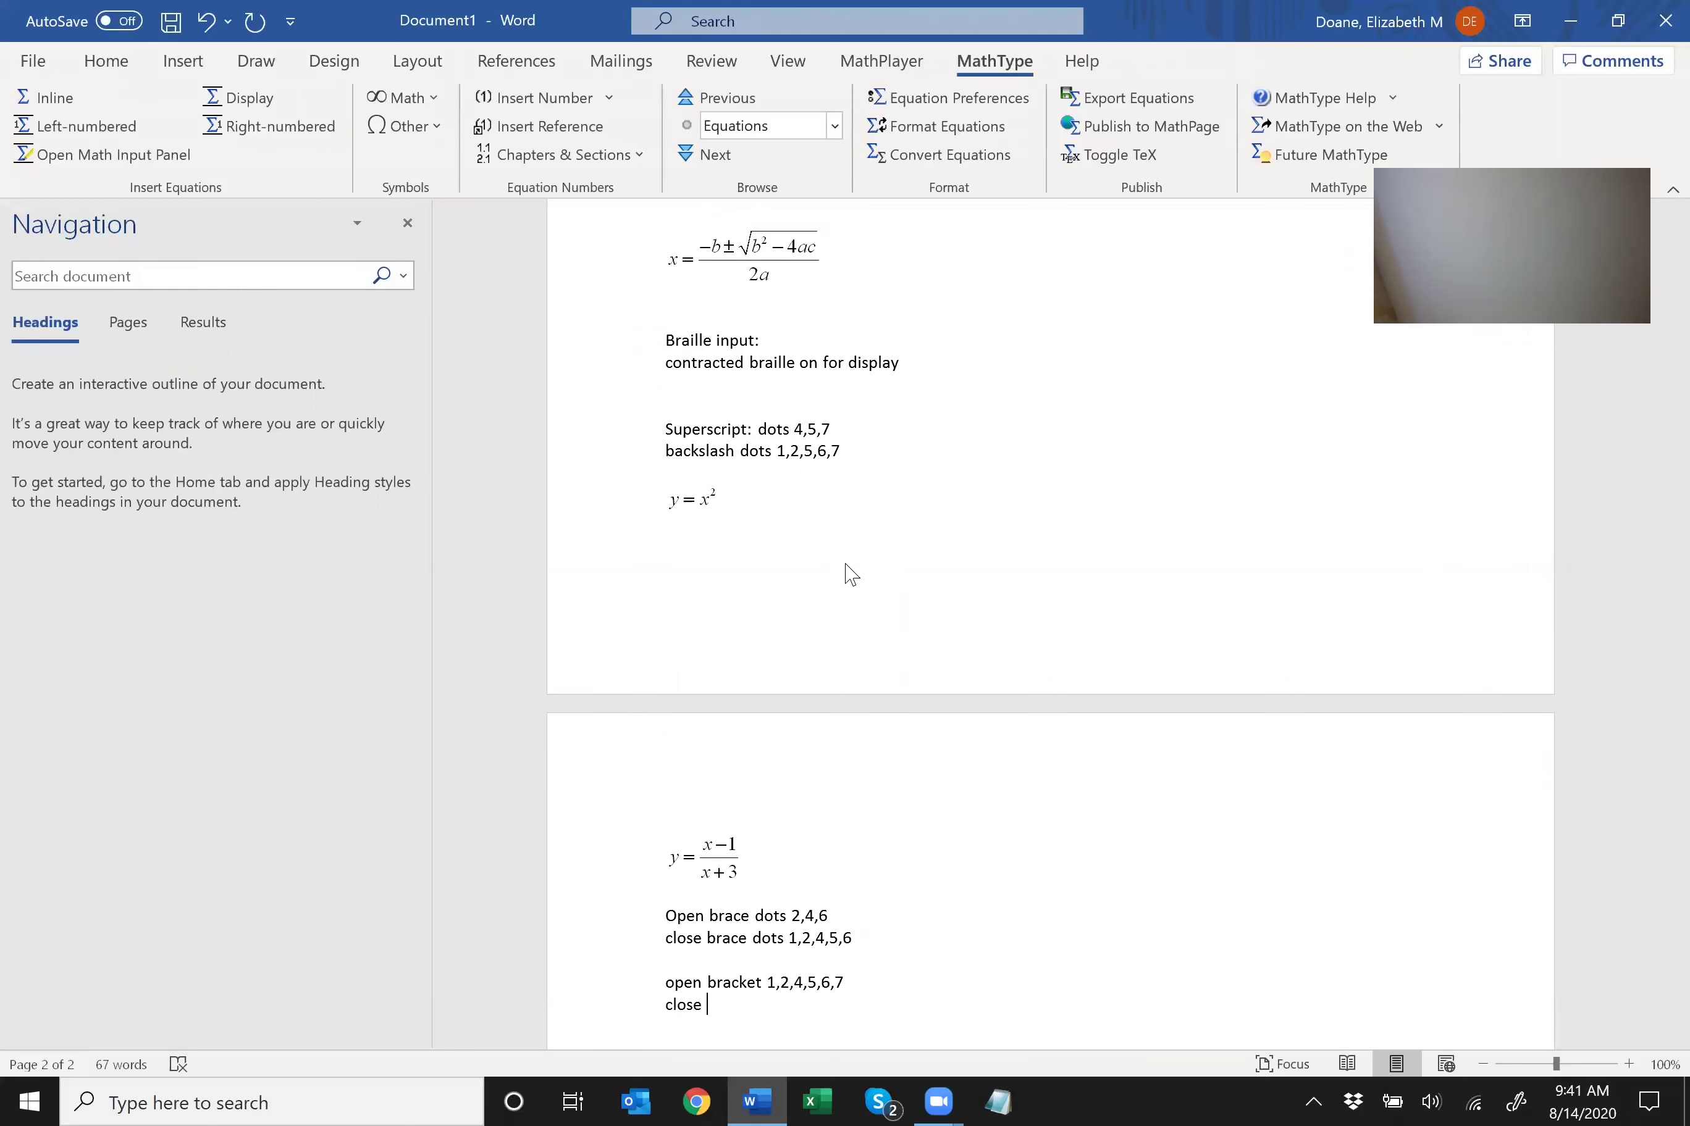
key("Up")
key("ctrl+Right")
key("Delete")
key("Delete")
key("Right")
key("Right")
key("BackSpace")
type(",")
key("Right")
key("Right")
key("Delete")
key("Delete")
Add the note 'close bracket dots 1,2,4,5,6,7'.
key("Return")
type("close bracket dots 1,2,4,5,6,7")
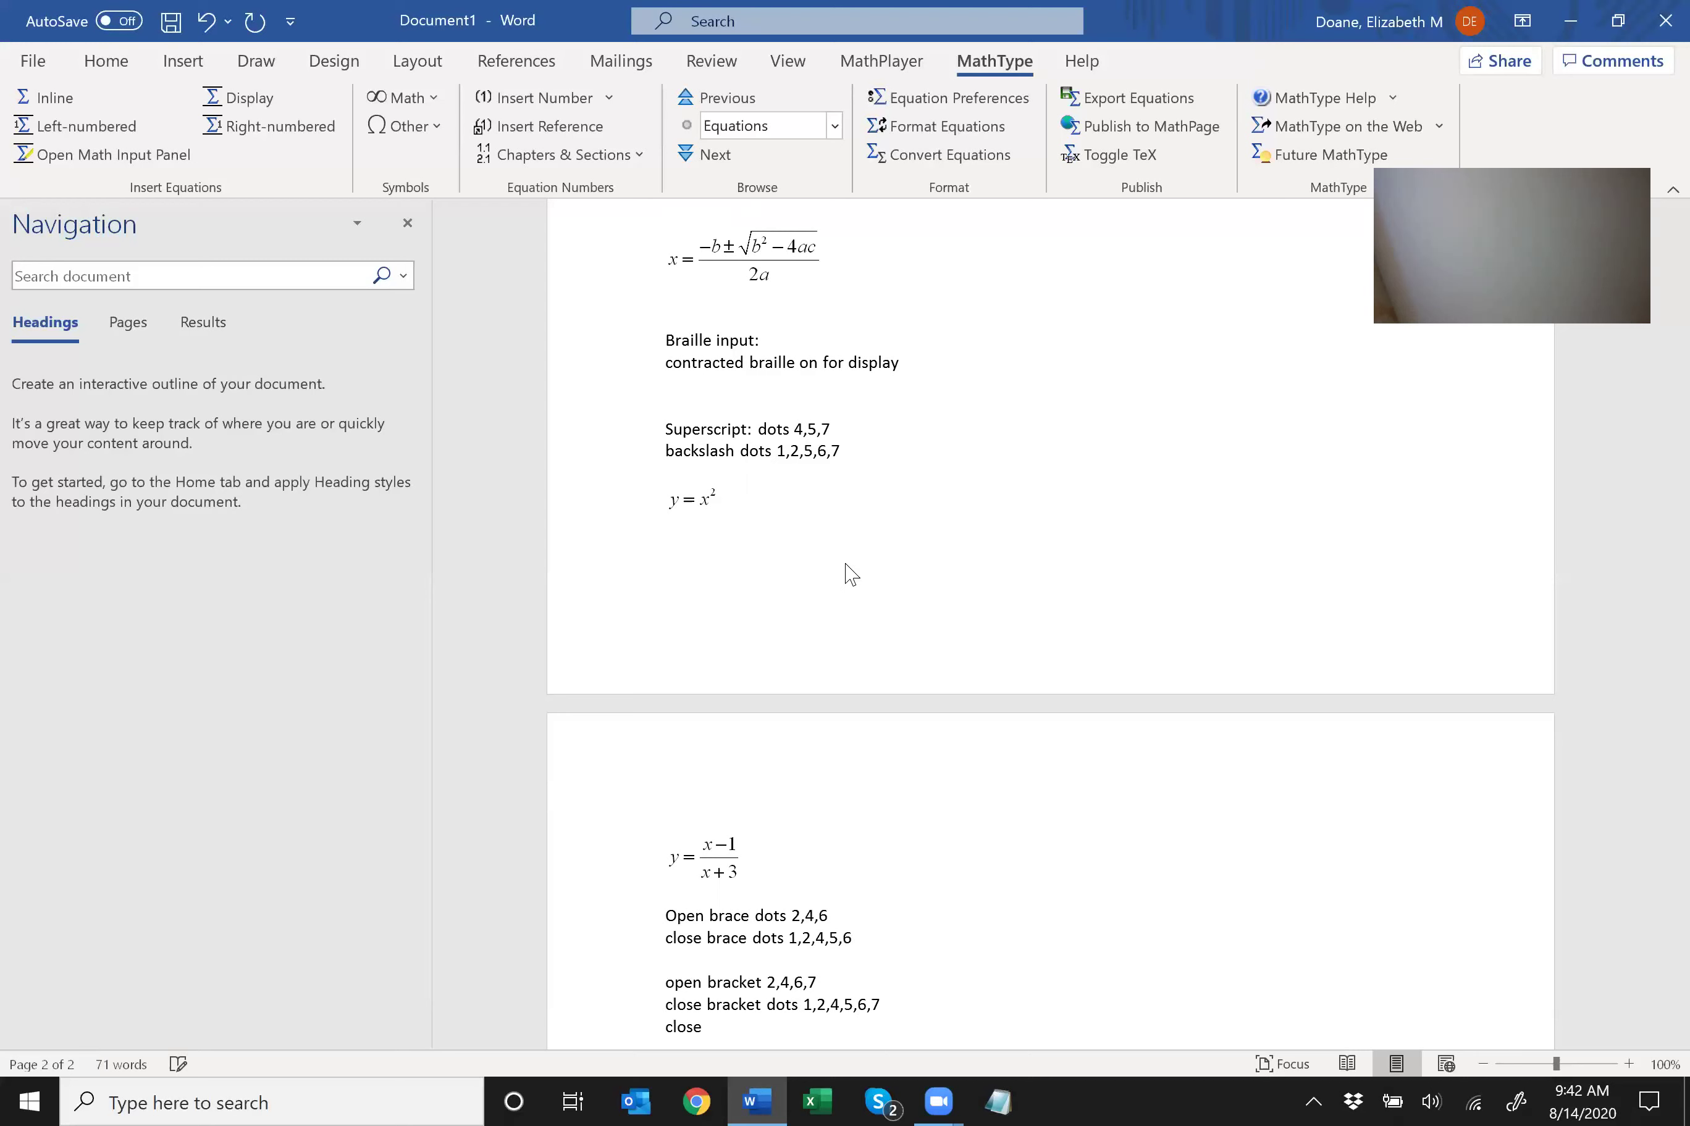
key("Return")
key("Return")
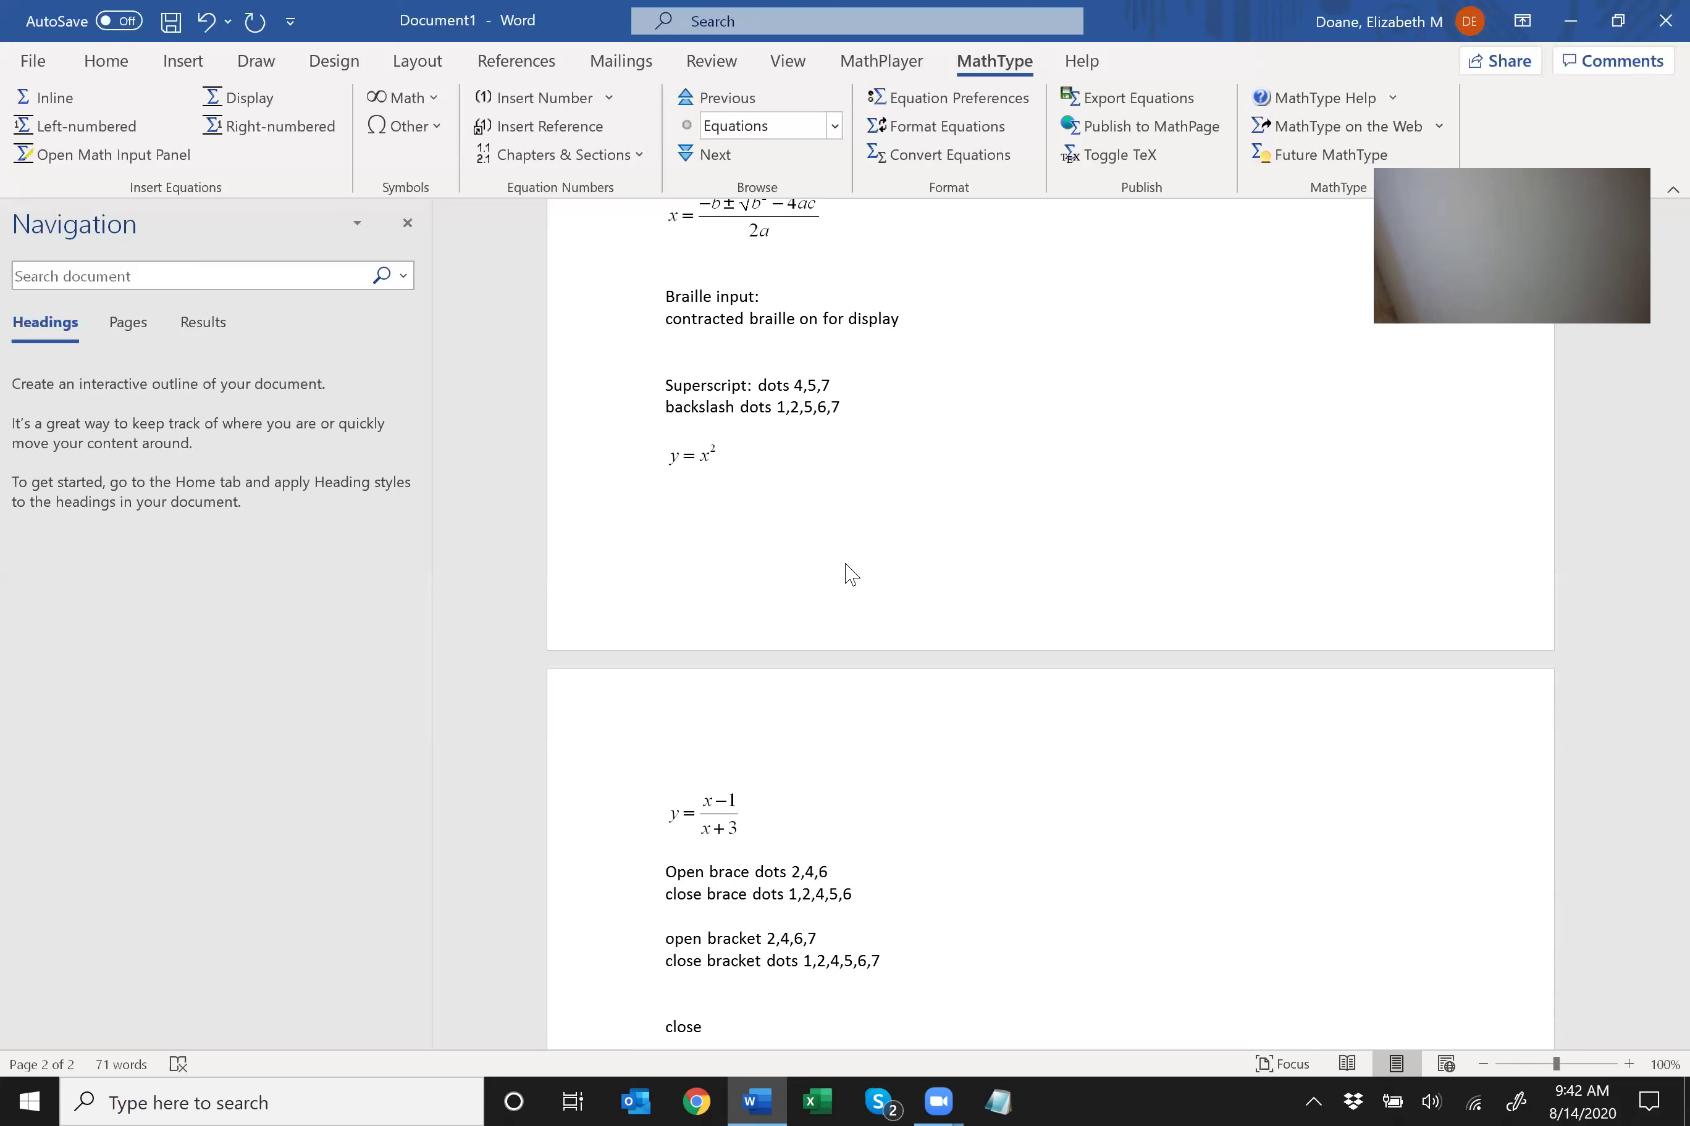
Add the lines 'Set offcontent: \[ . . . \]' and 'Let \[y=x^2\]' below the bracket notes.
type("Set offcontent: \\[ . . . \\]")
key("Return")
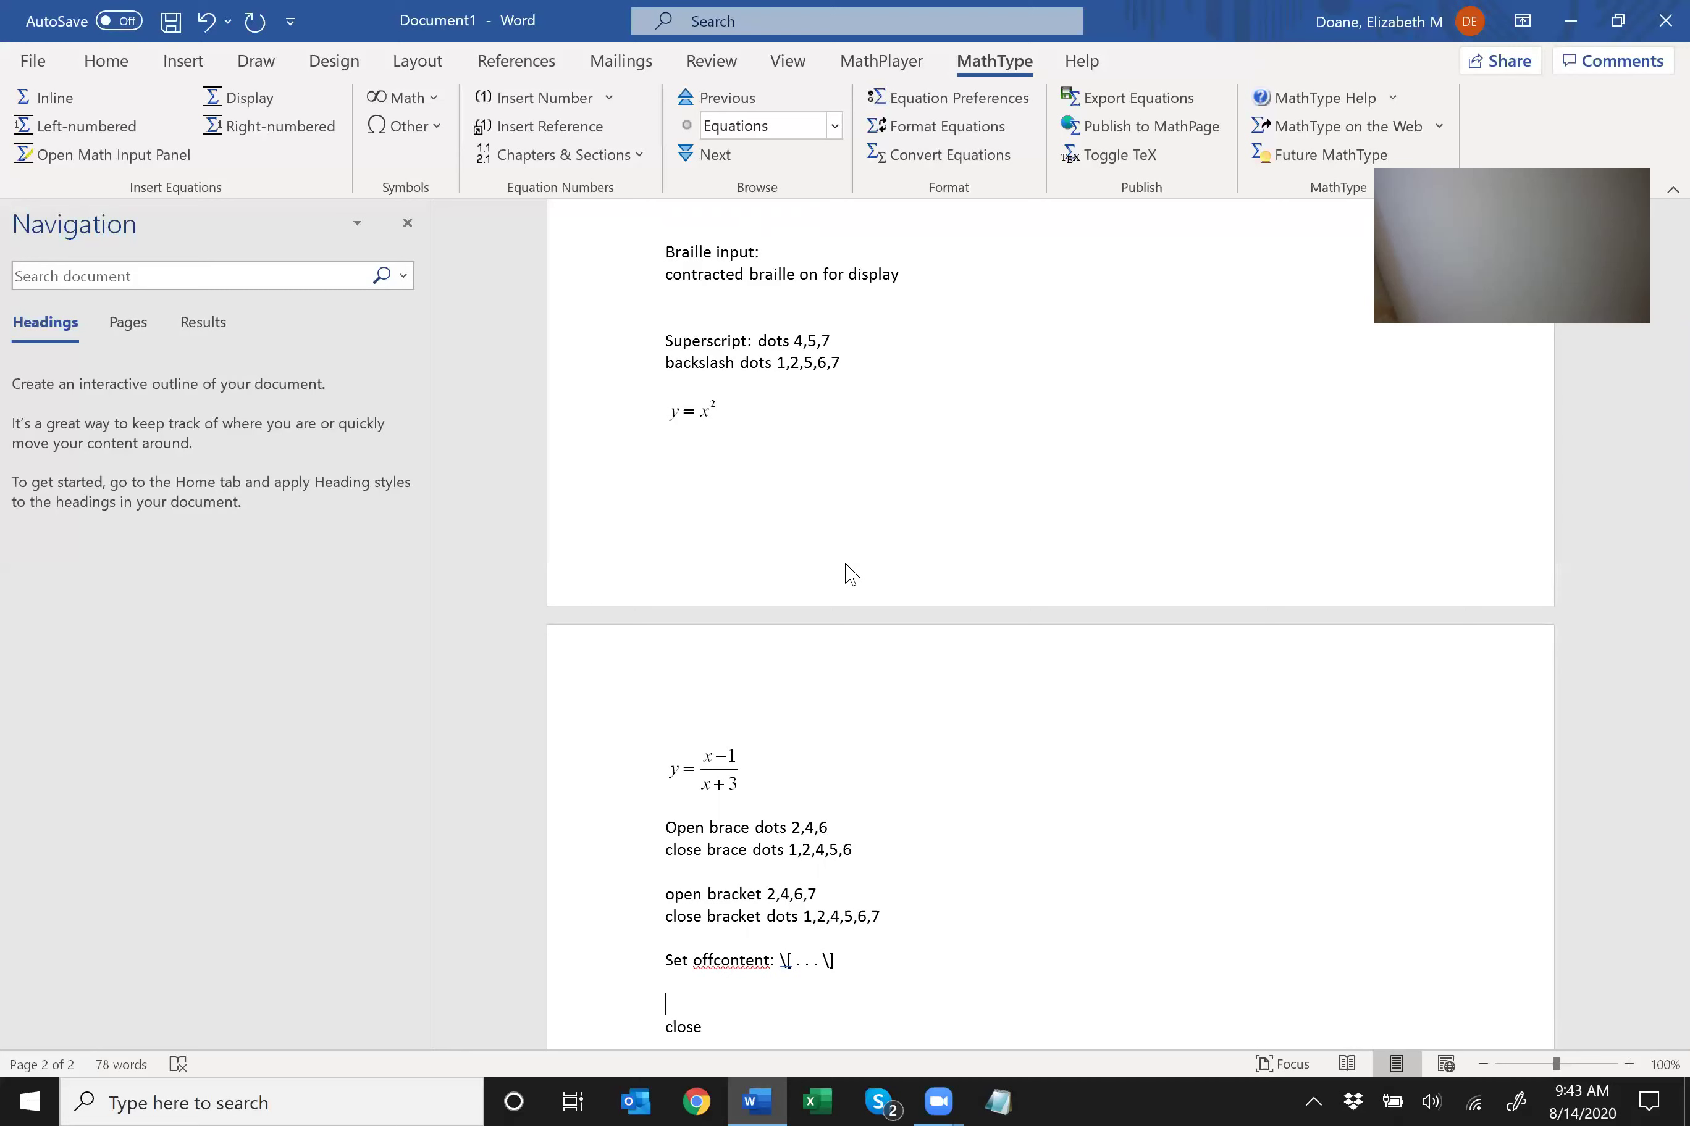
type("Let \\[y=x^2\\]")
key("Return")
Turn the 'Let \[y=x^2\]' LaTeX into a centred y = x² display equation with MathType's TeX toggle.
key("shift+Down")
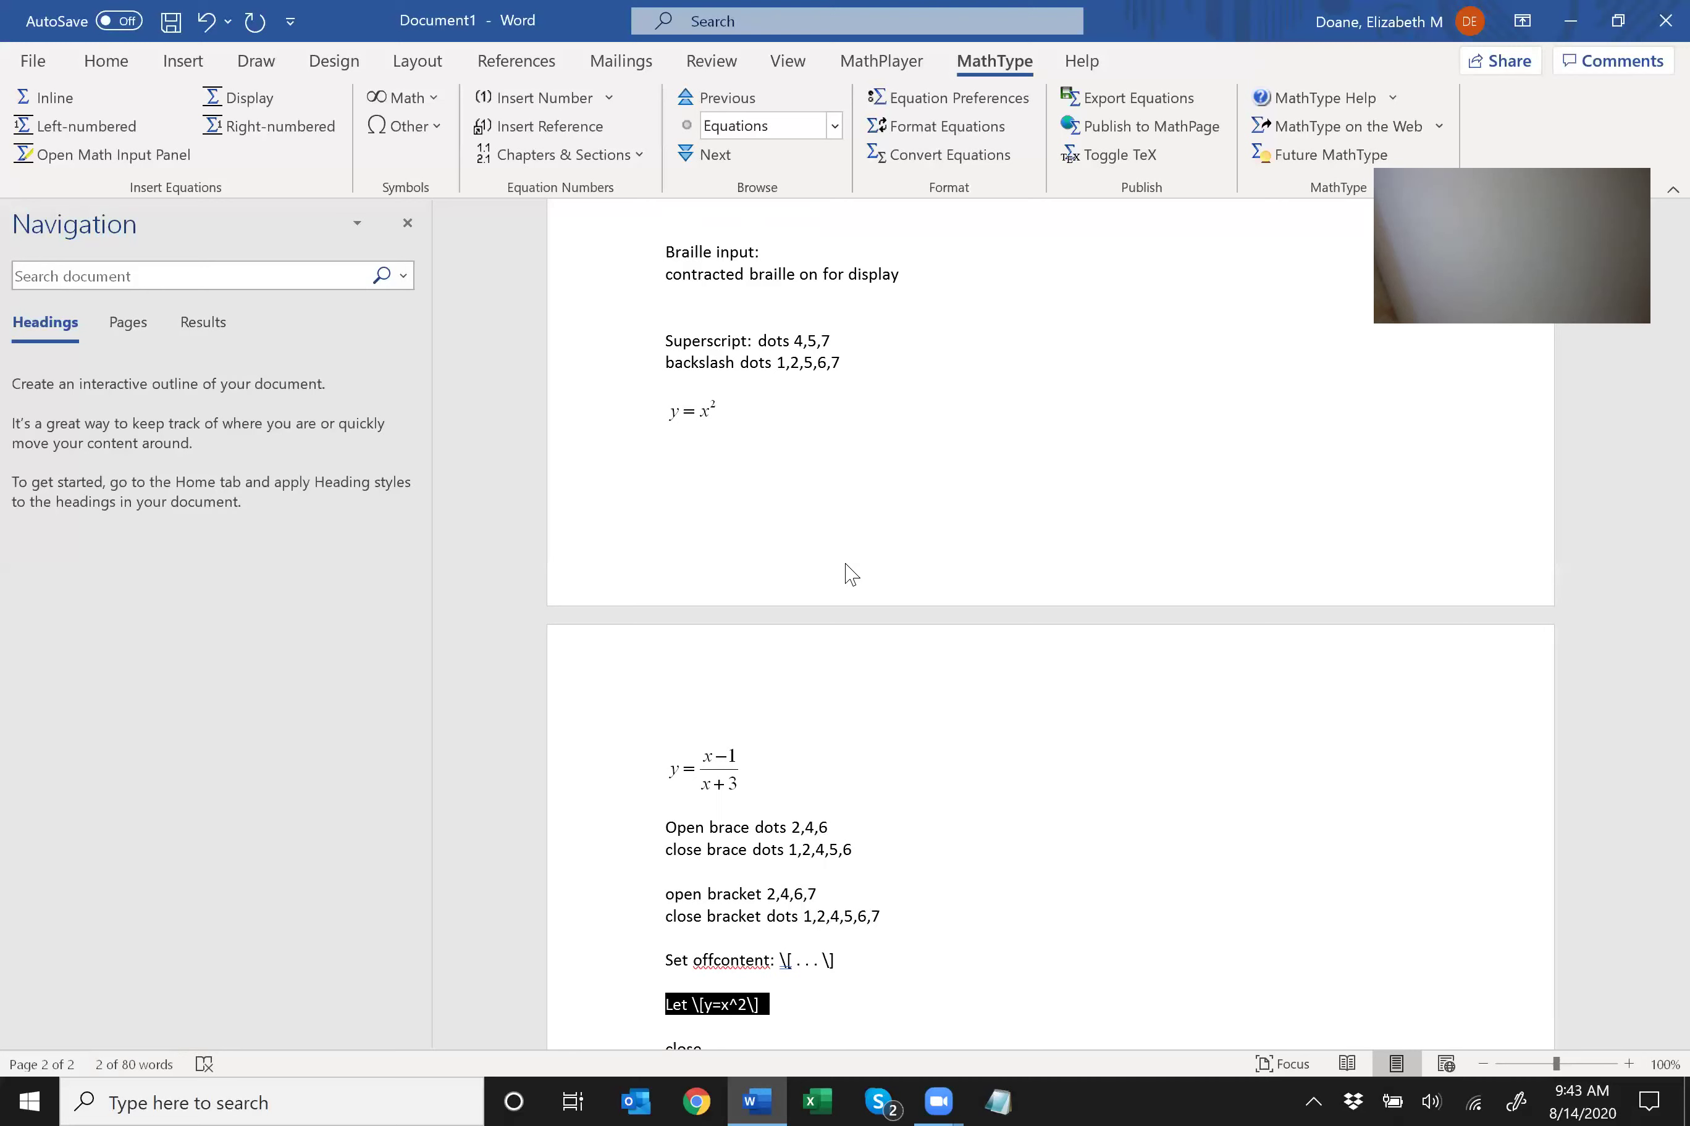
key("alt+backslash")
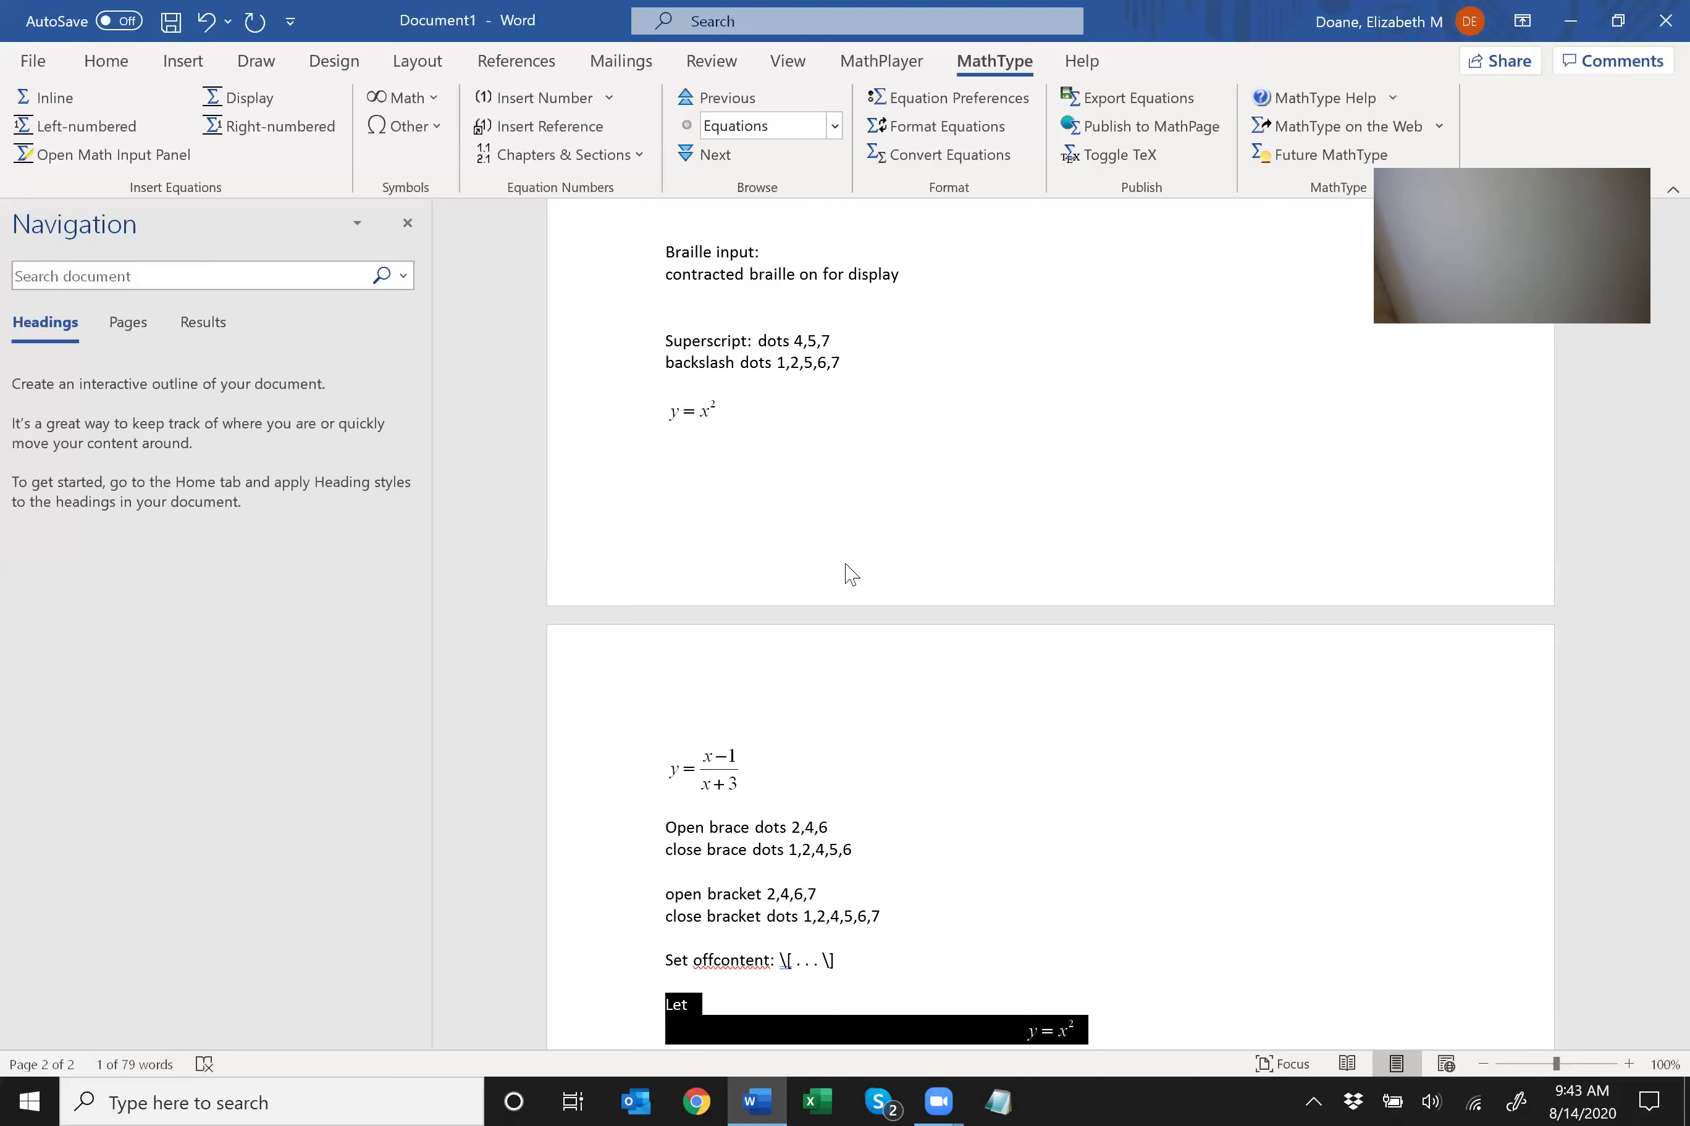
key("Left")
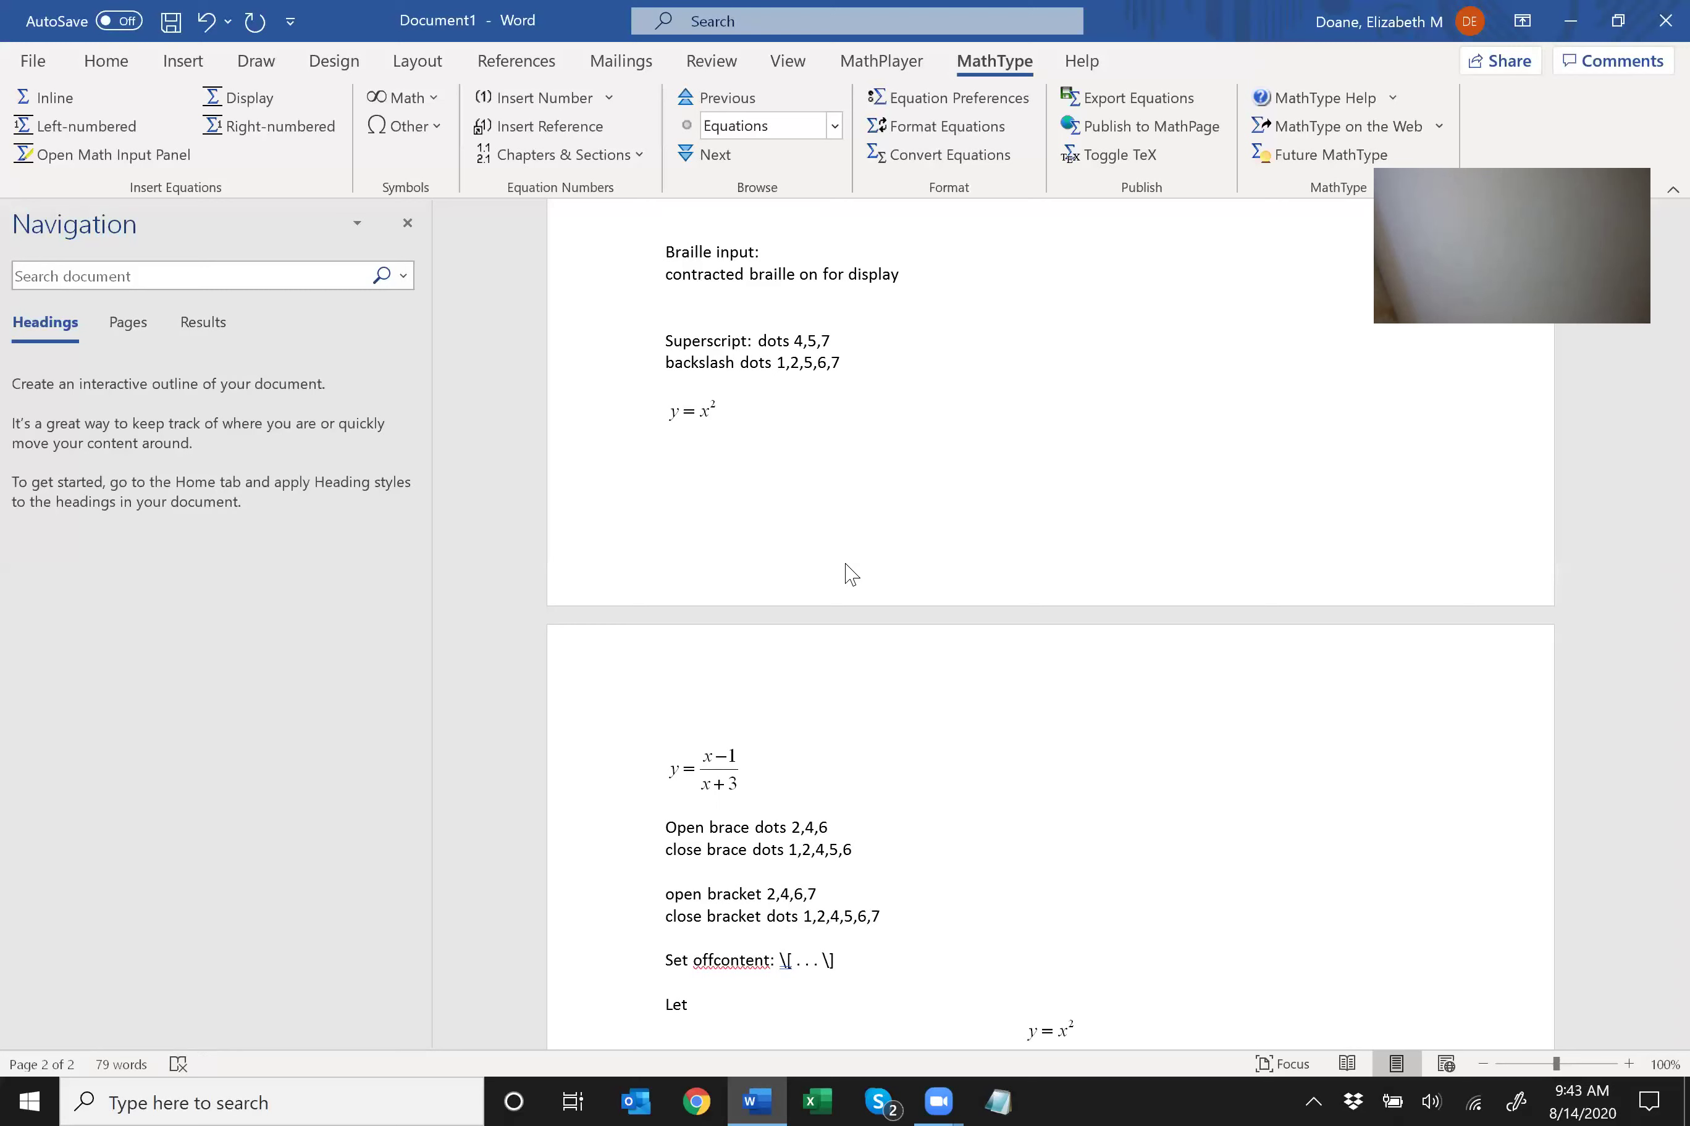
key("Down")
Add a 'Summary:' heading two blank lines below 'close' at the end of the notes.
key("ctrl+End")
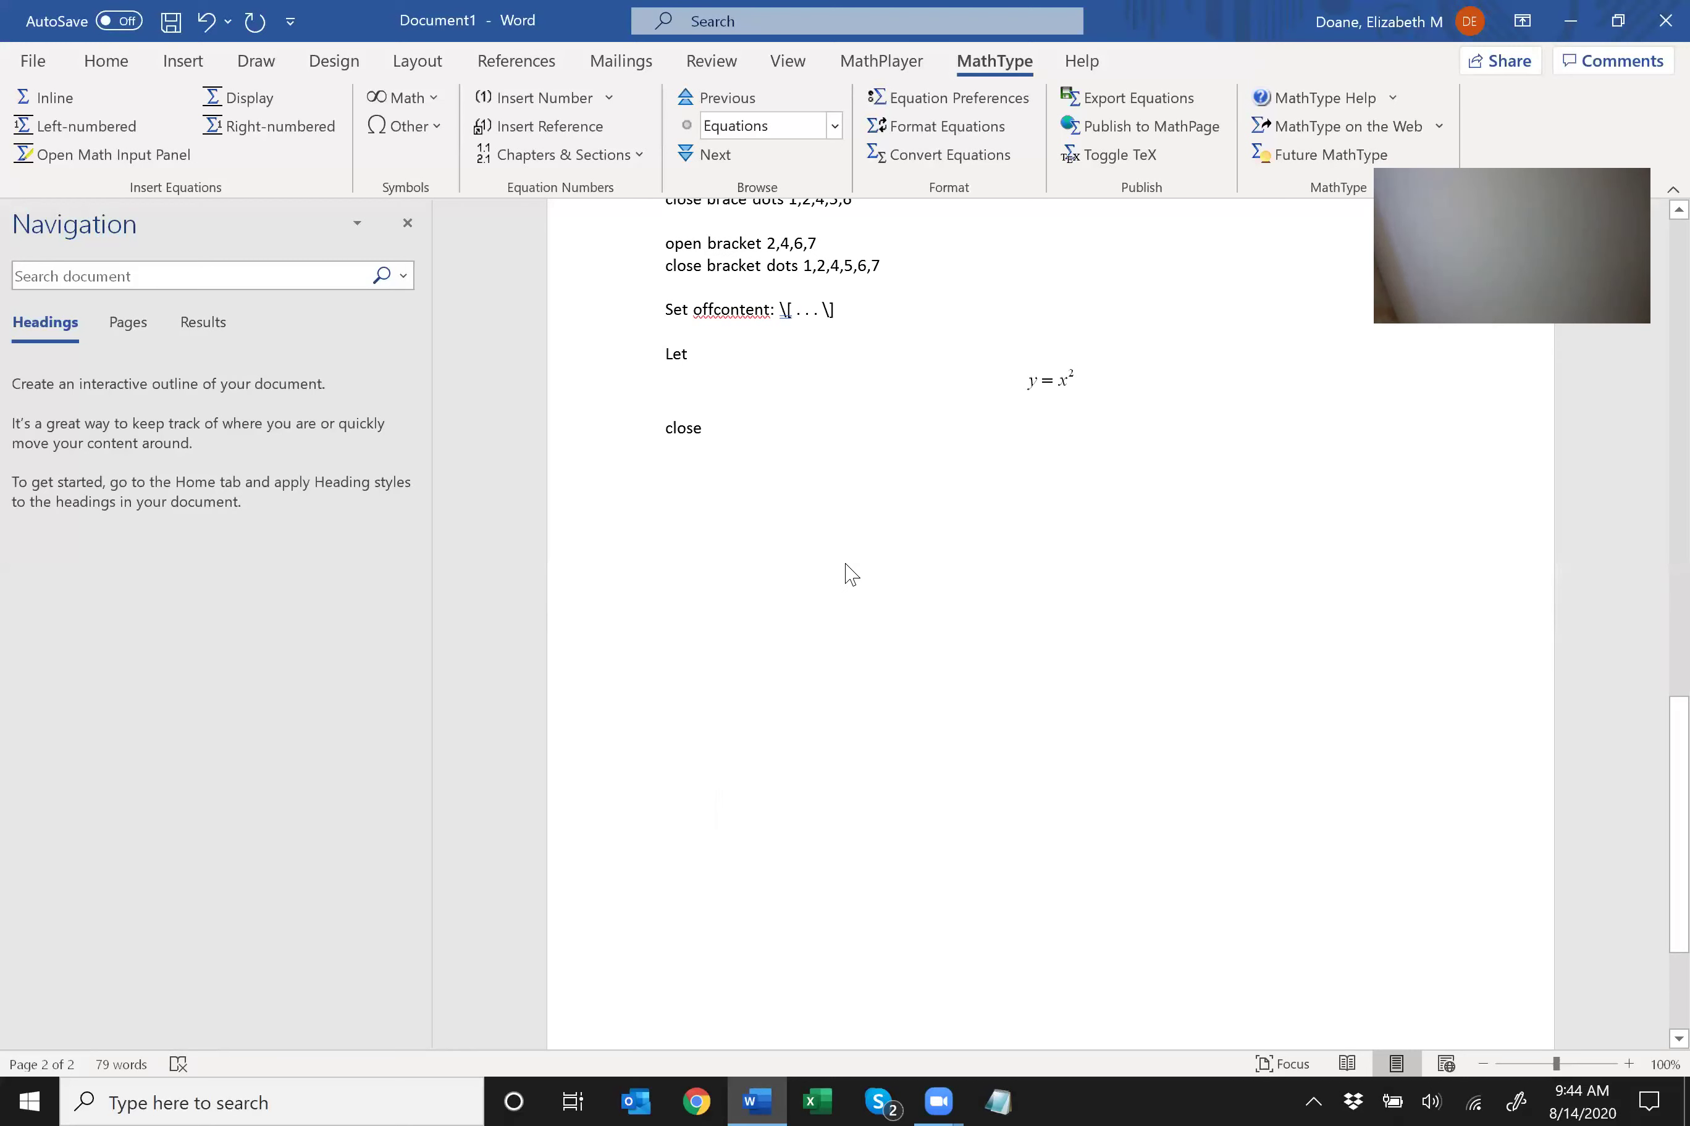
key("Return")
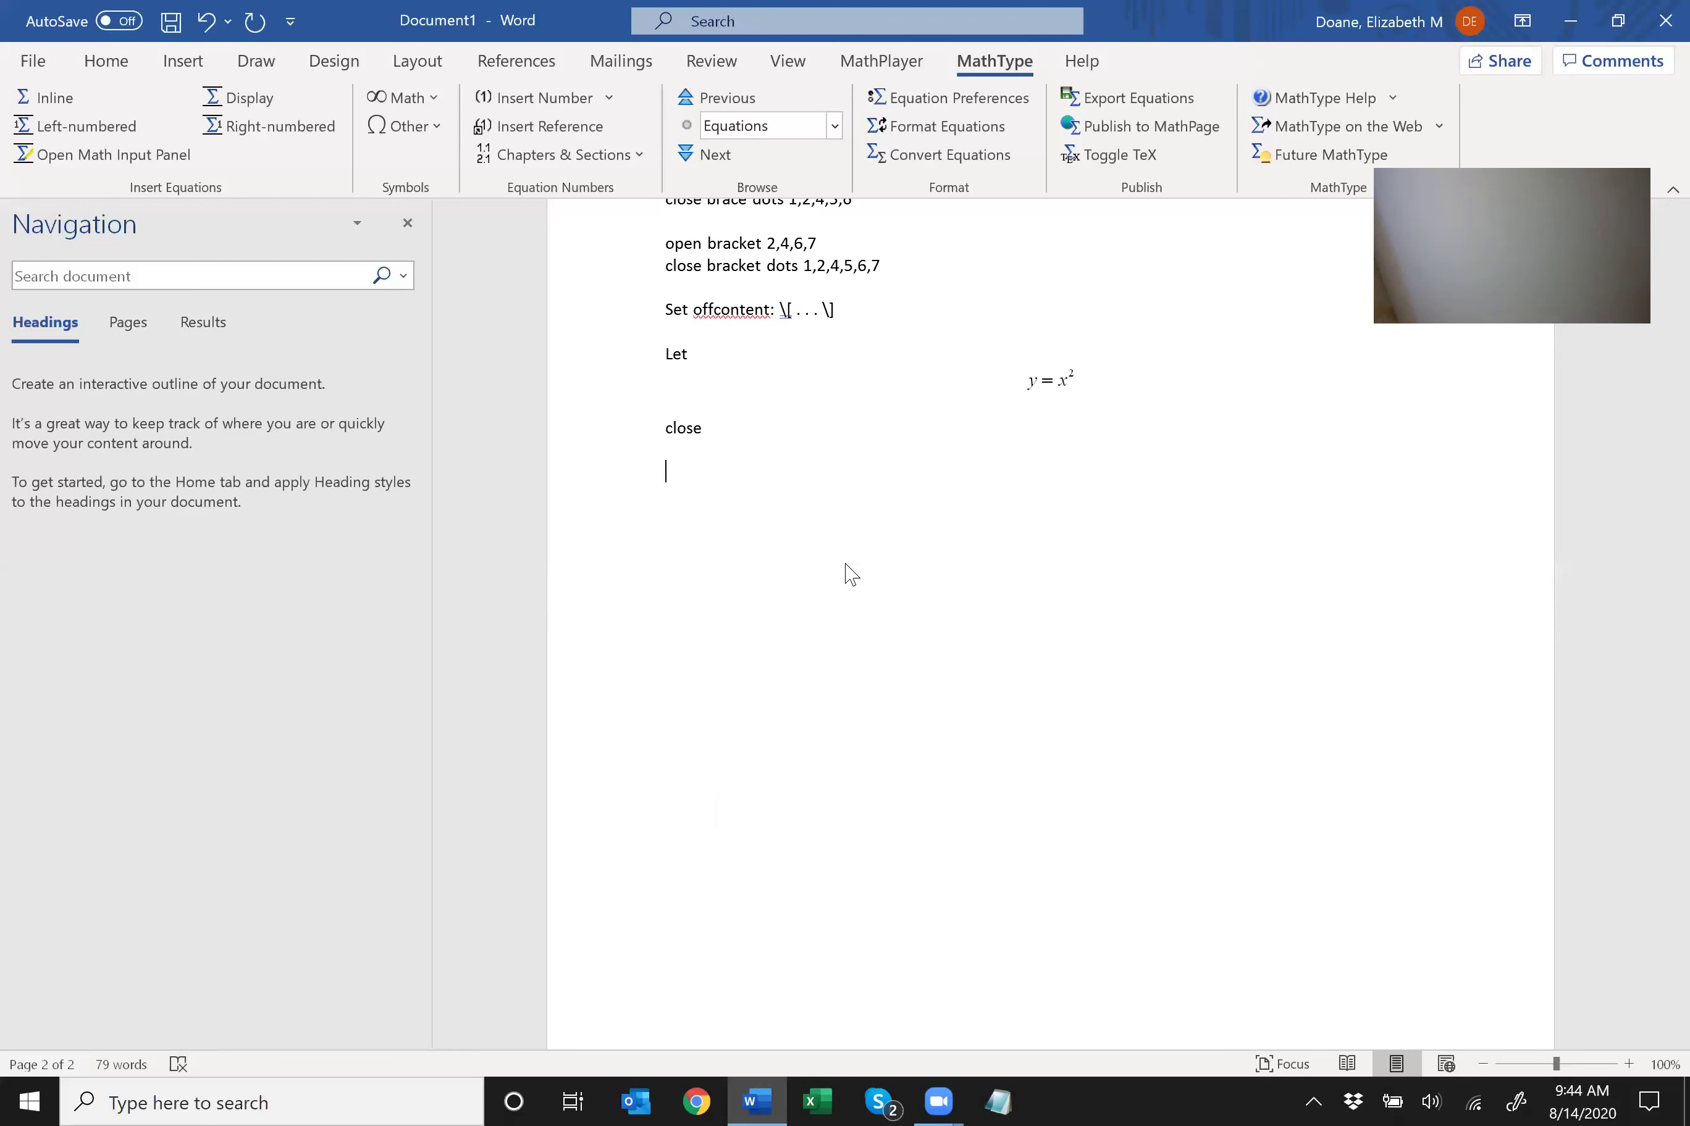
key("Return")
type("Summary:")
key("Return")
List inline $ delimiters, \[... \] set-off equations, the alt backslash toggle, and 'start fraction \frac'.
type("Inline content: delim")
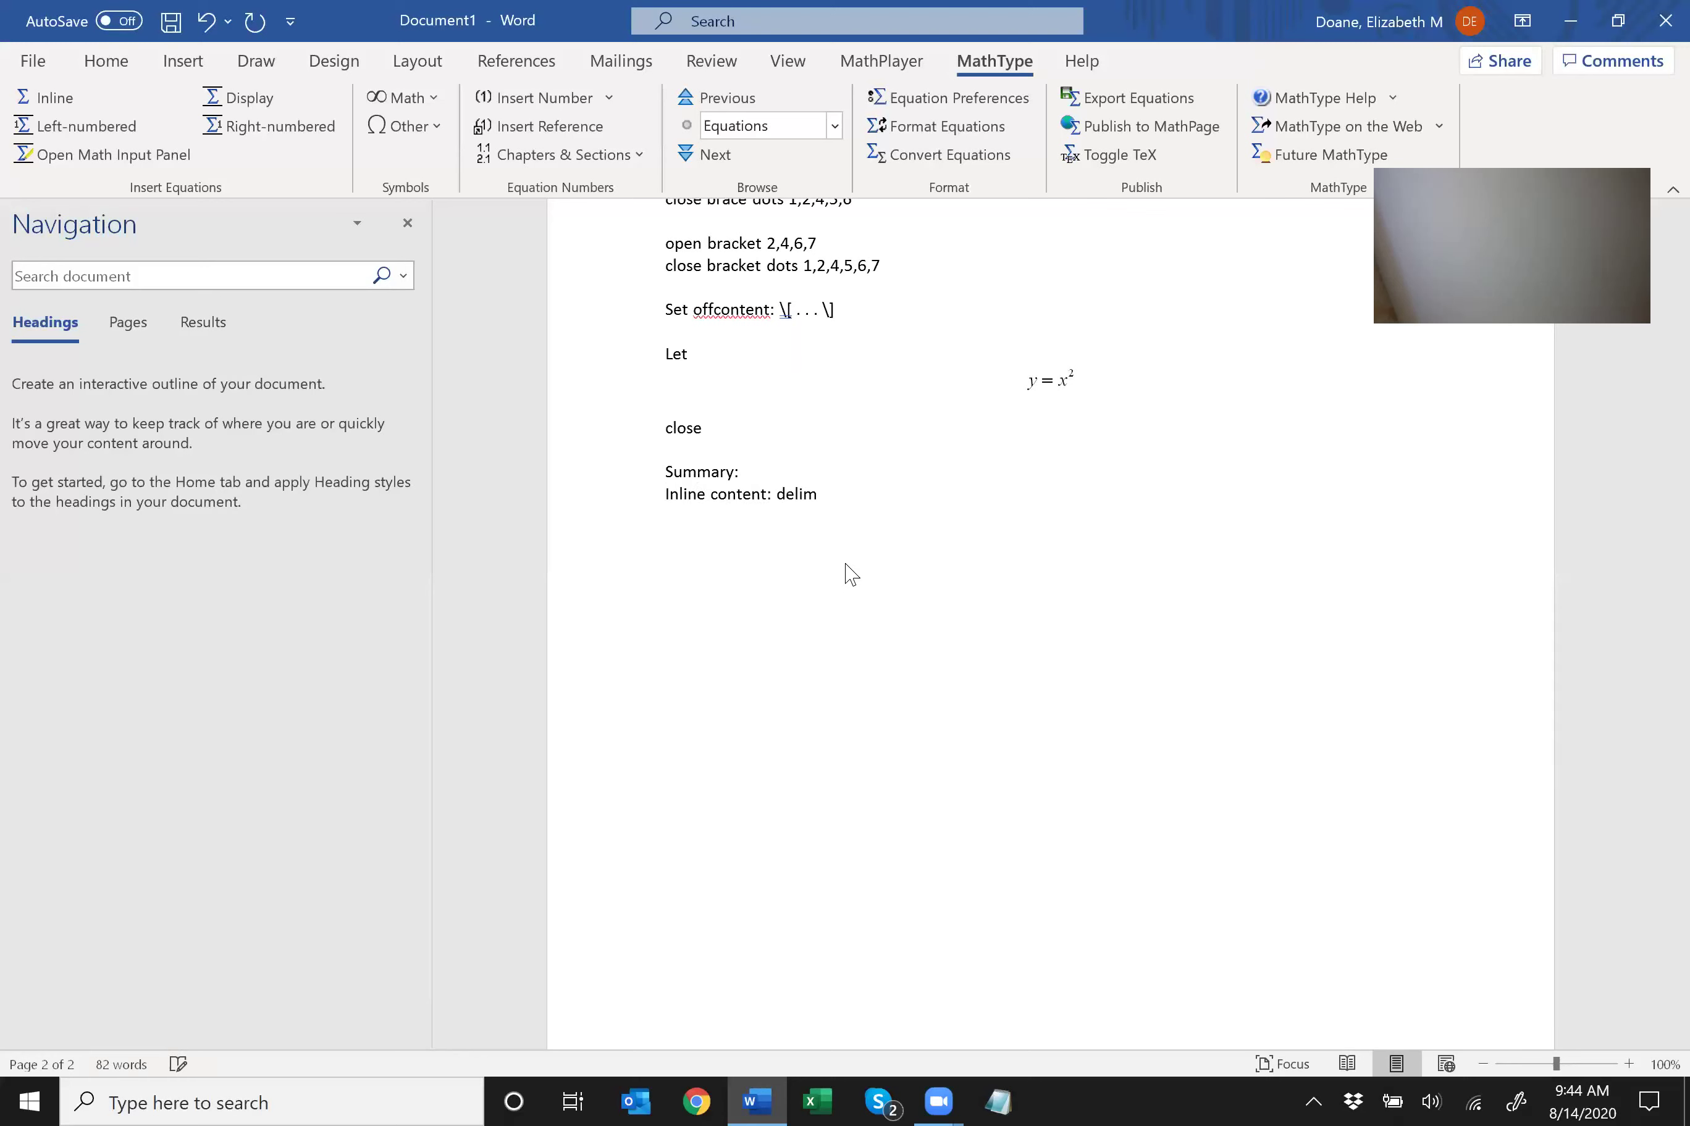
type("it with a $")
key("Return")
type("Setting off equations:  \\[... ")
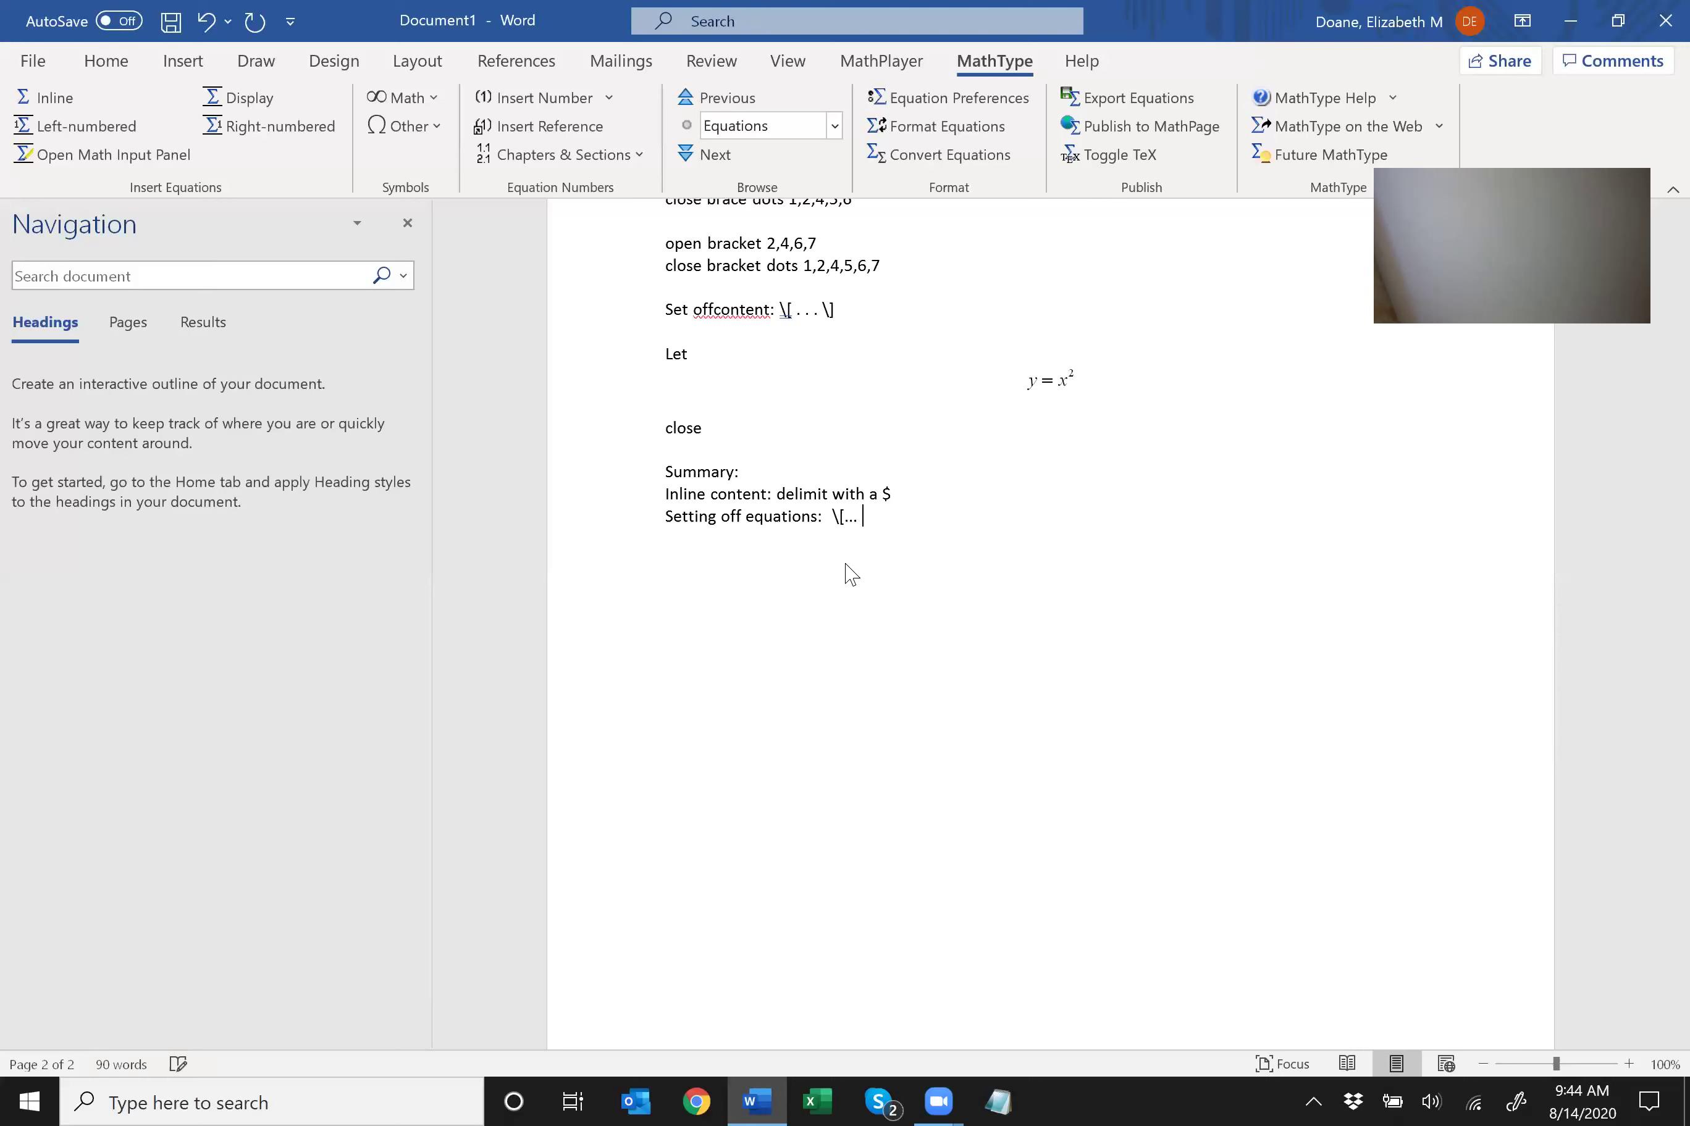
type("\\]")
key("Return")
type("Translate toggle:  alt bac")
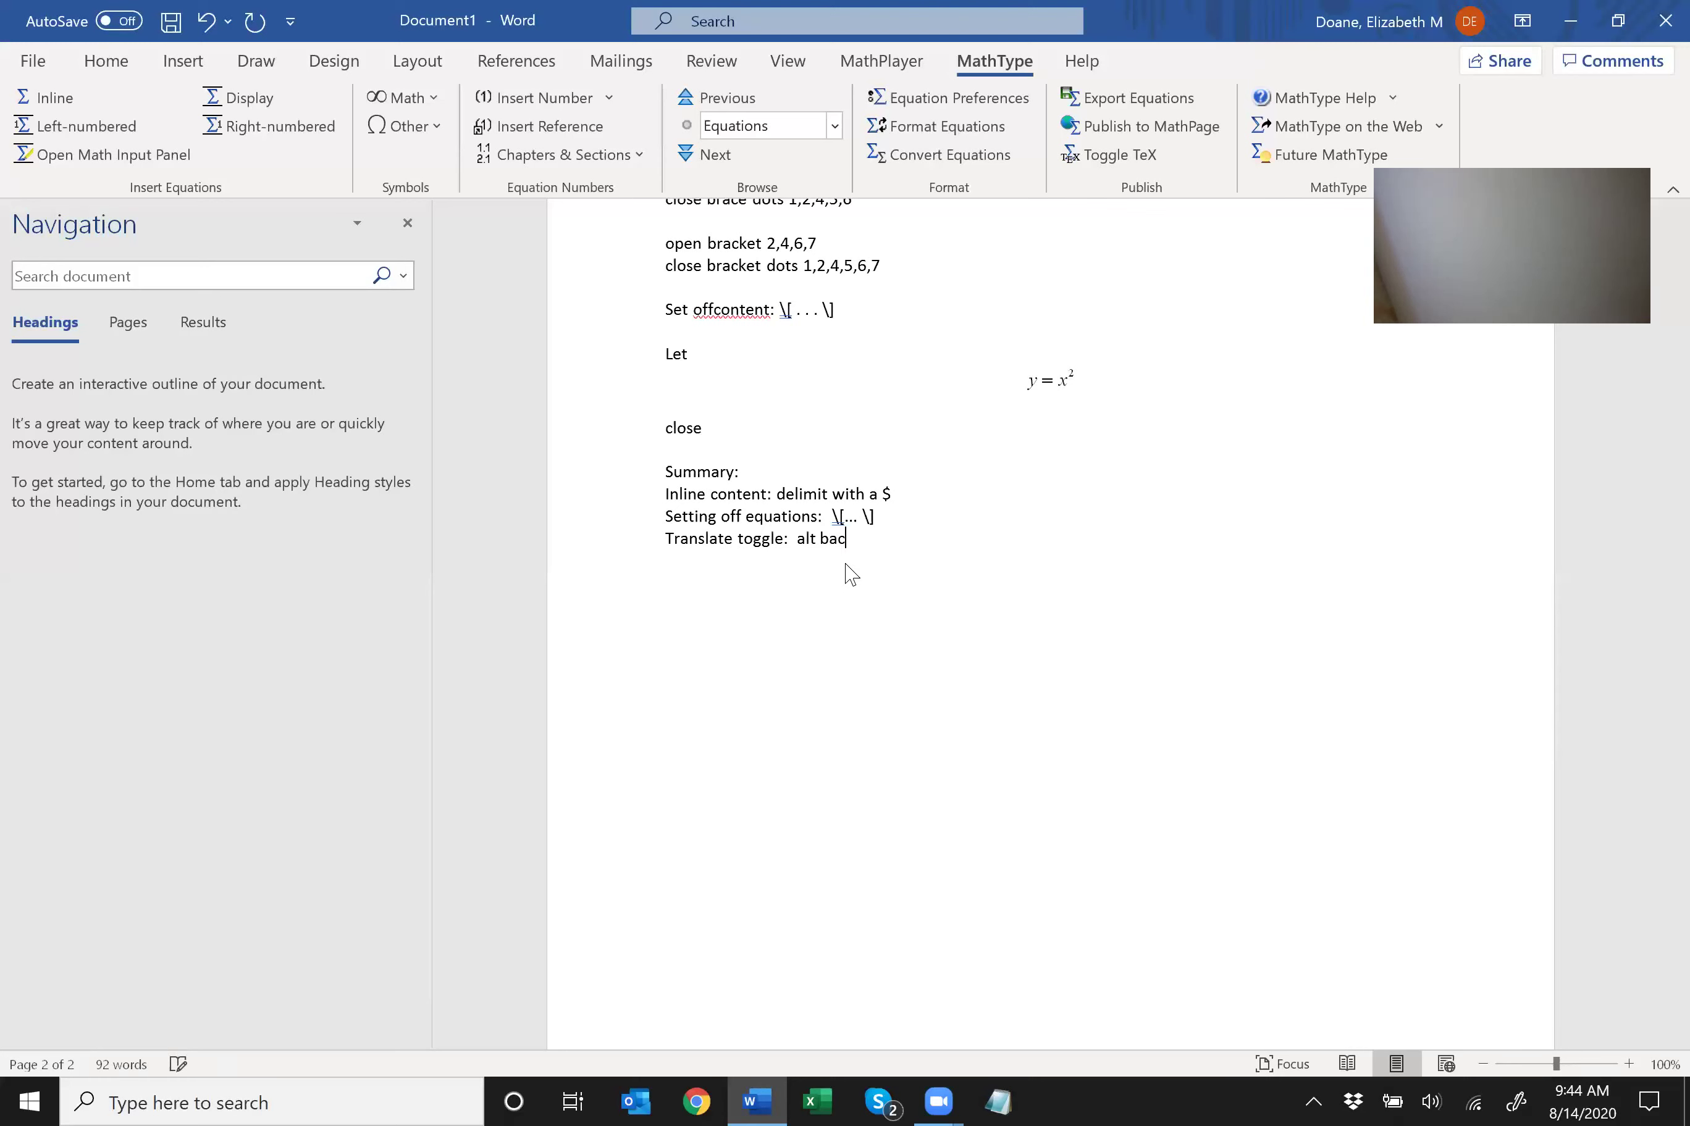
type("kslash")
key("Return")
type("start fraction \\f \frac")
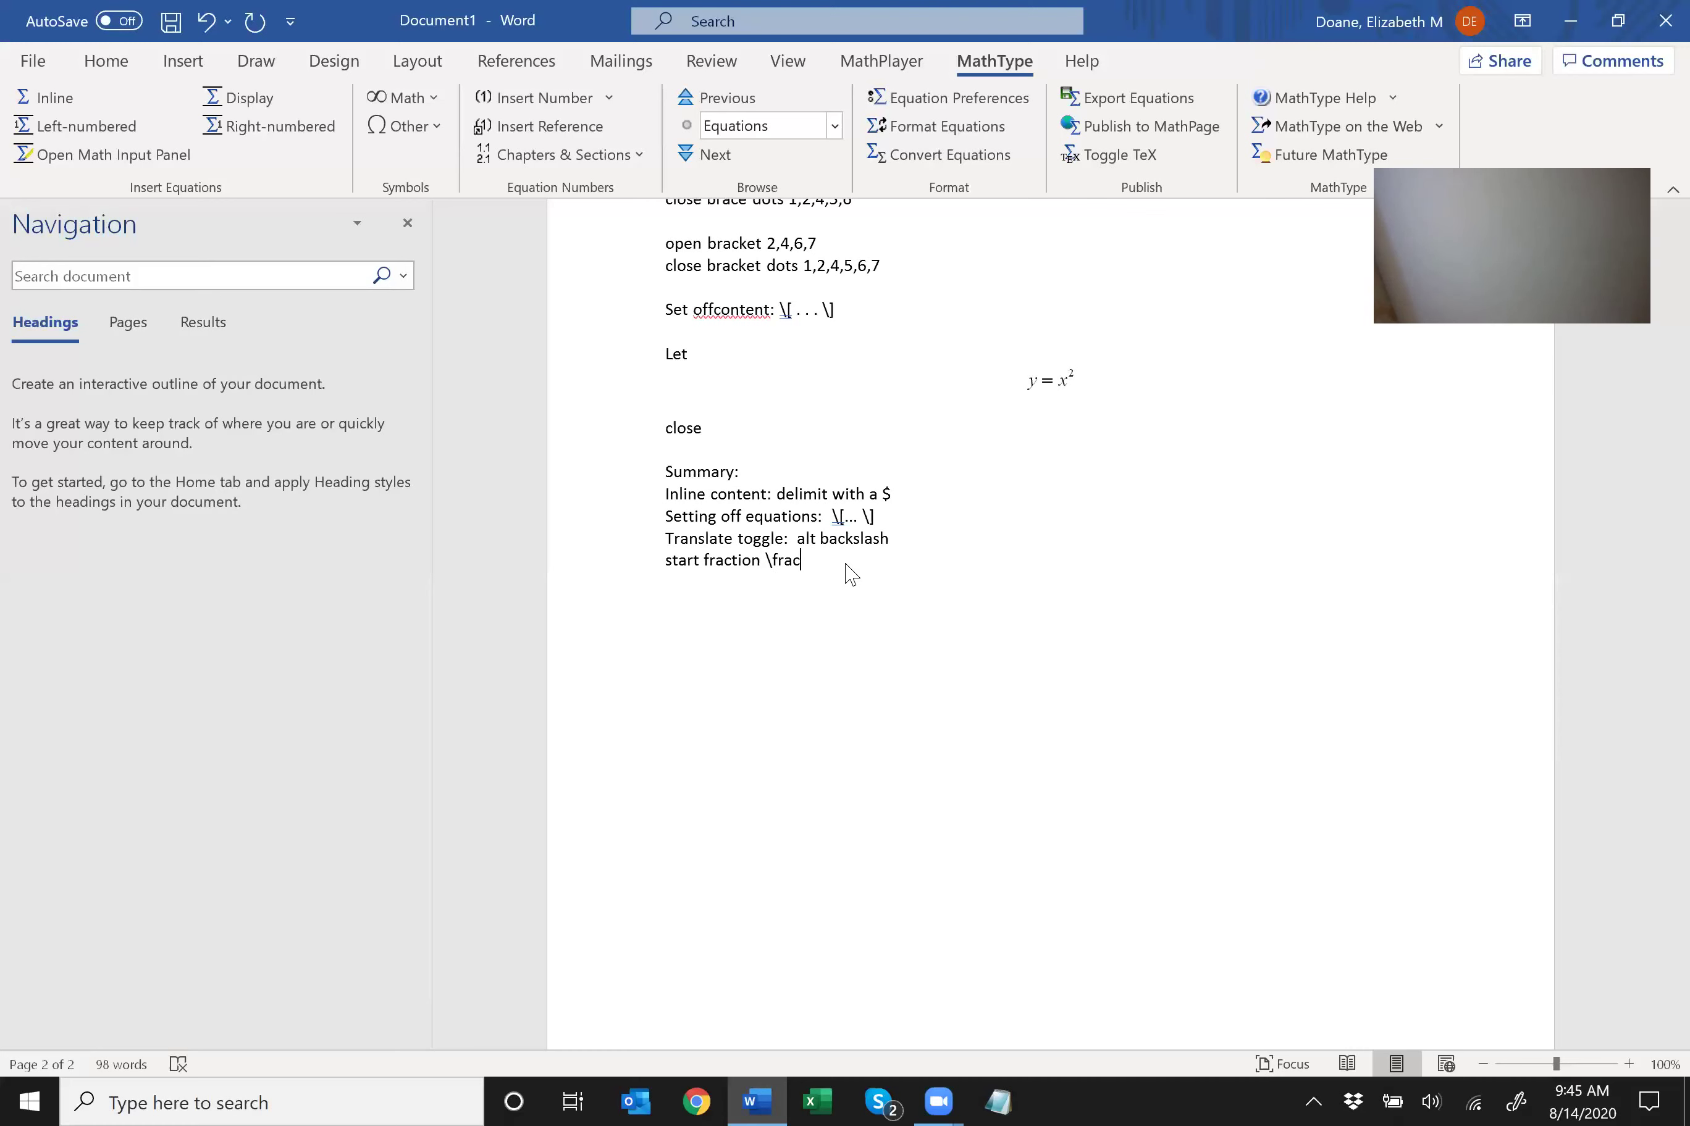
Add the summary line 'Syntax \frac{numerator}{denominator}'.
key("Return")
type("Syntax \\frac{numerator")
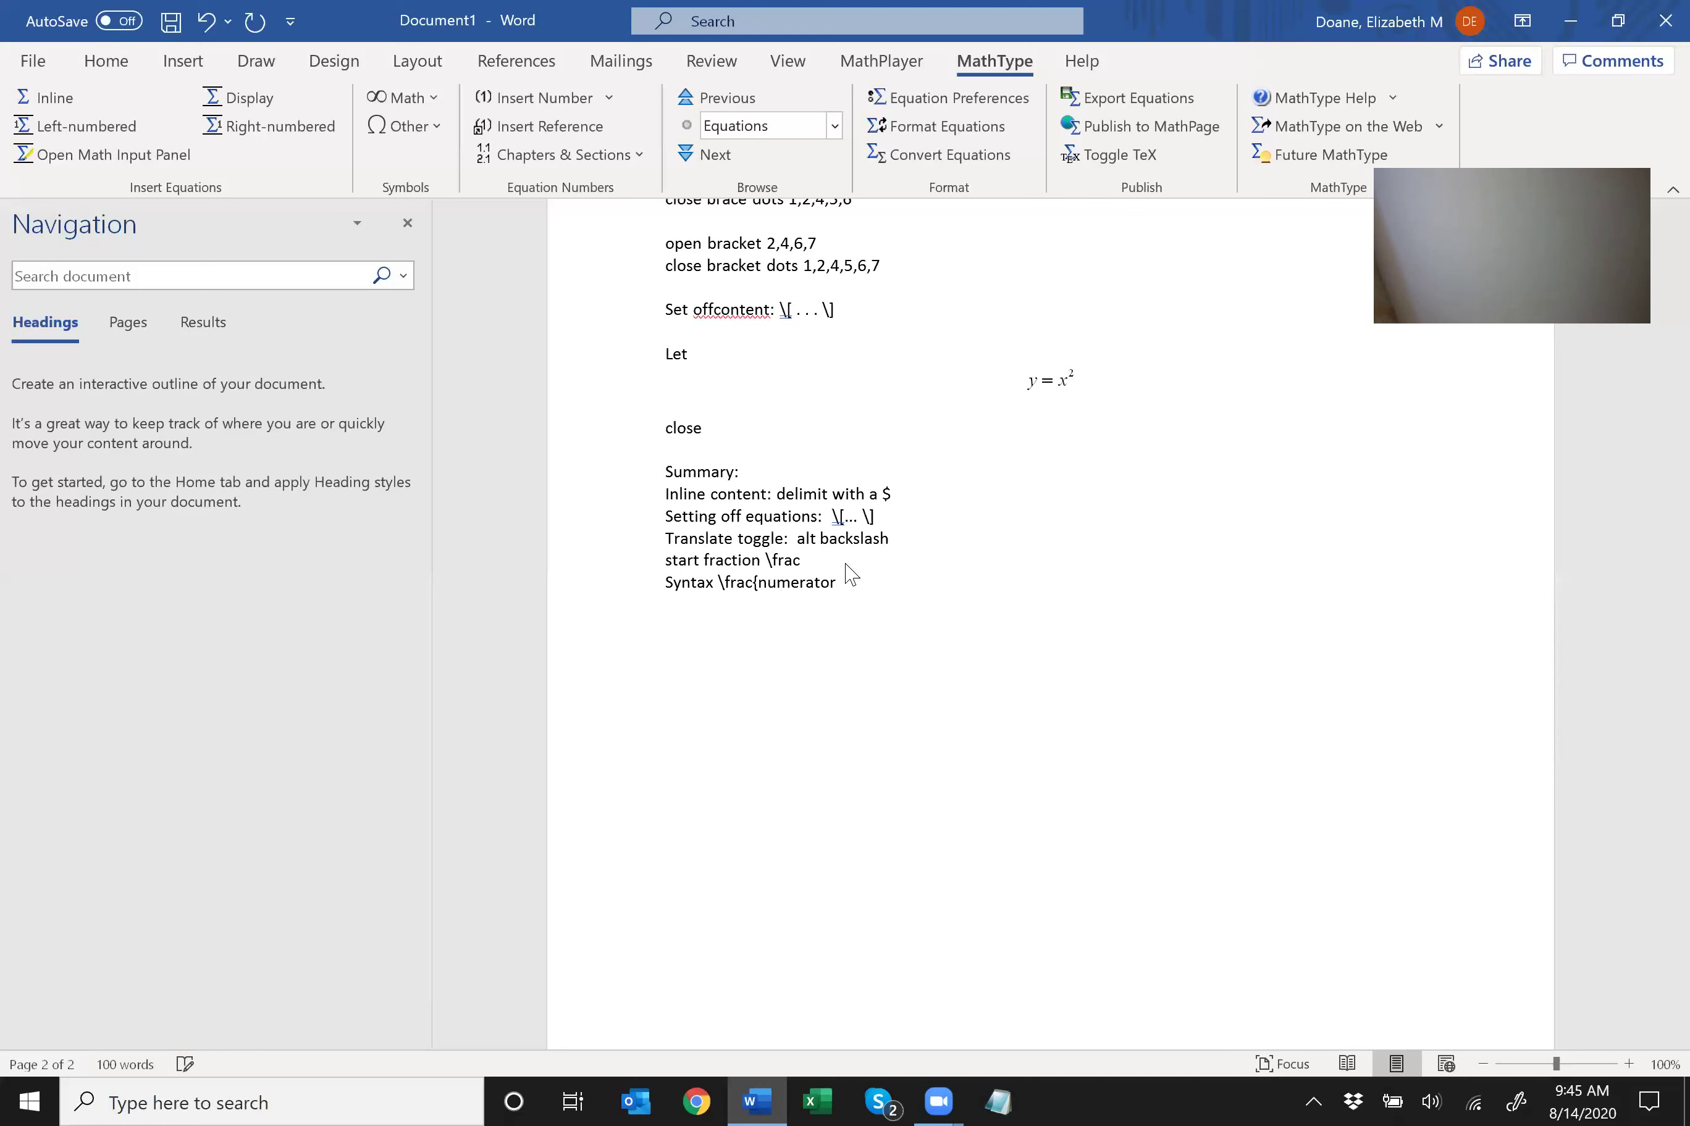
type("}{denominator}")
key("Return")
Add a reminder about Braille dot 7 for superscript, backslash and brackets, then begin 'Contact:'.
type("Remember special symbols in b")
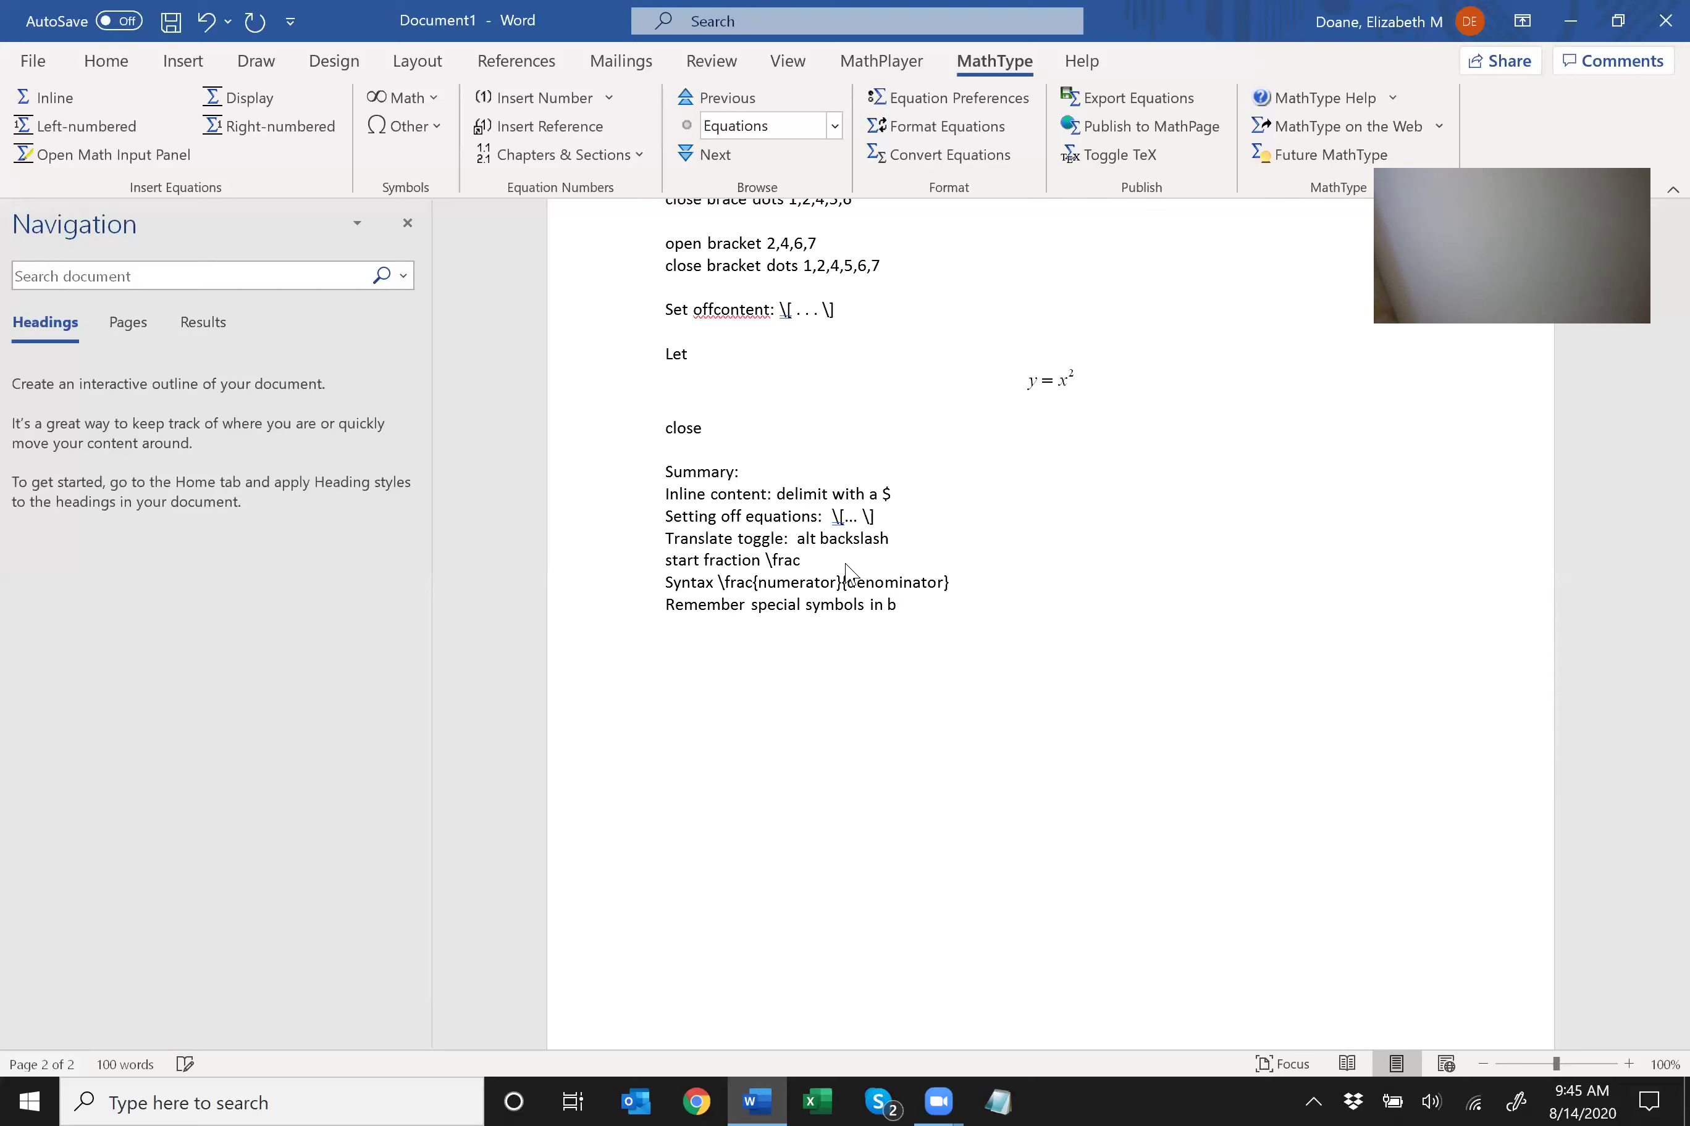
key("BackSpace")
type("Braille adding the dot 7 for superscript, back")
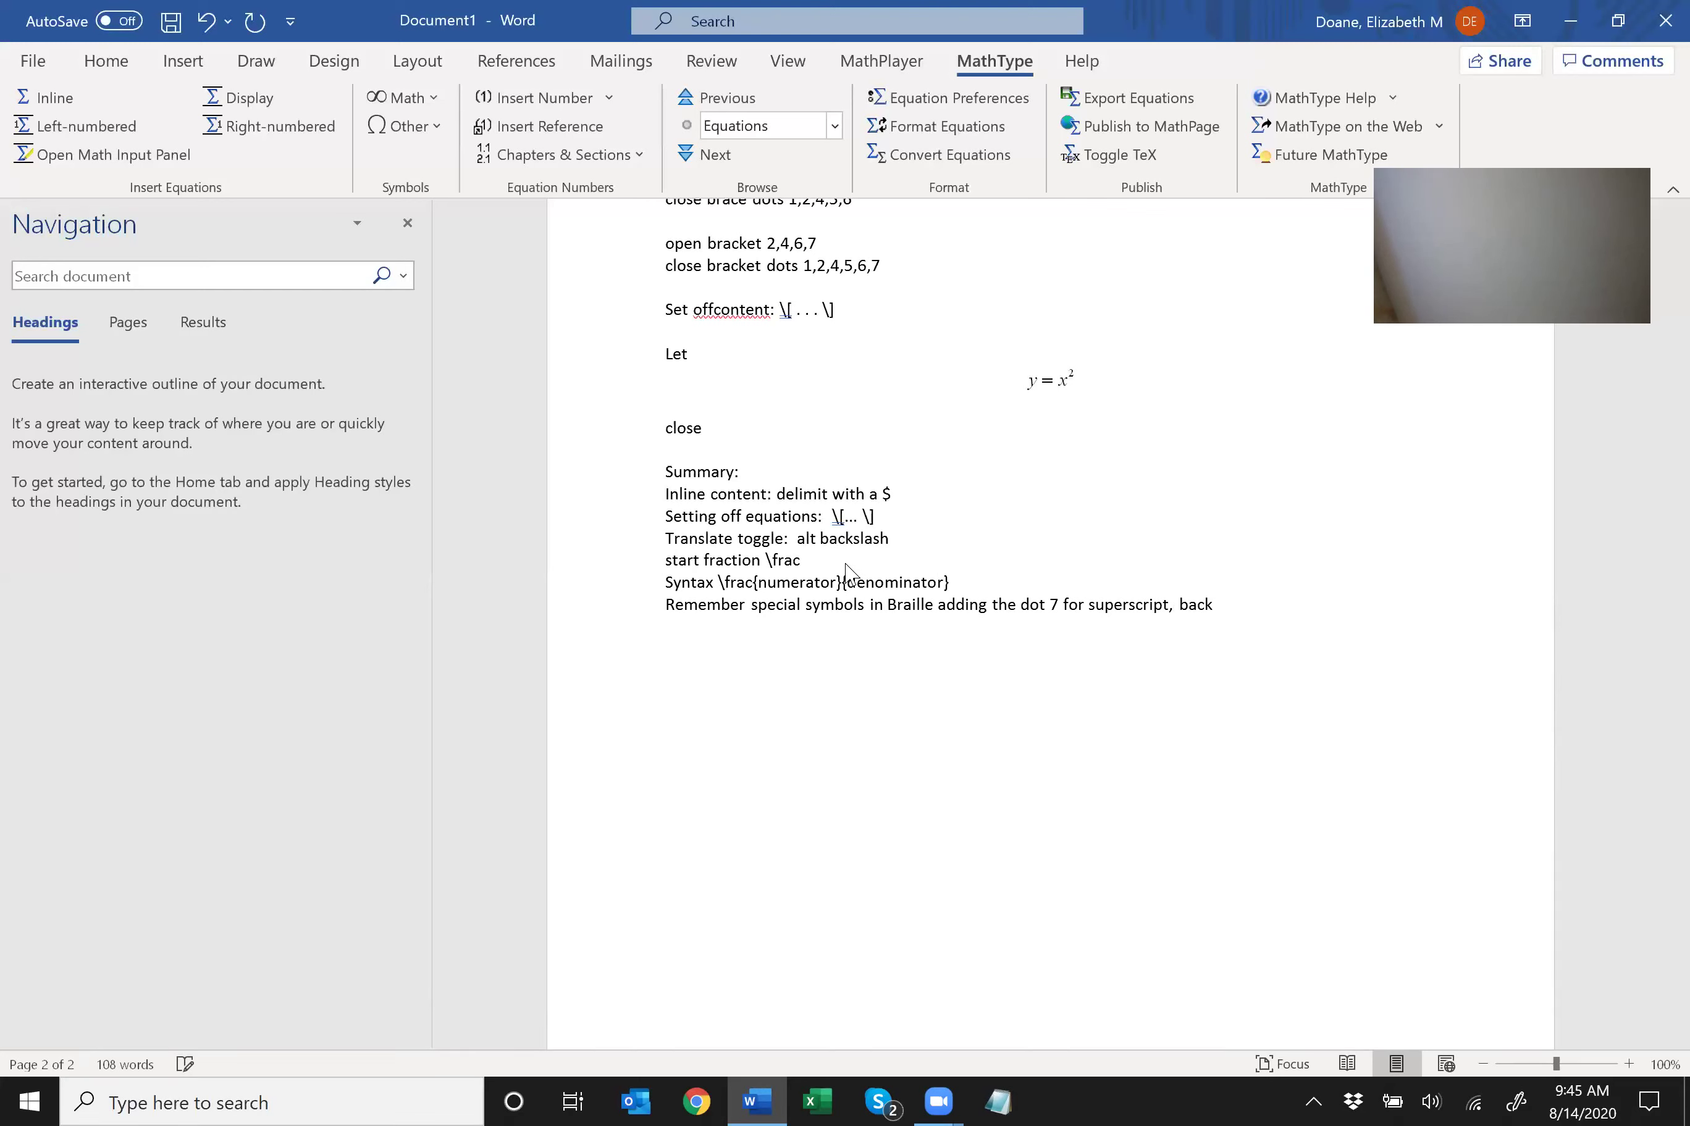
type("slash and brackets.")
key("Return")
type("Contact:")
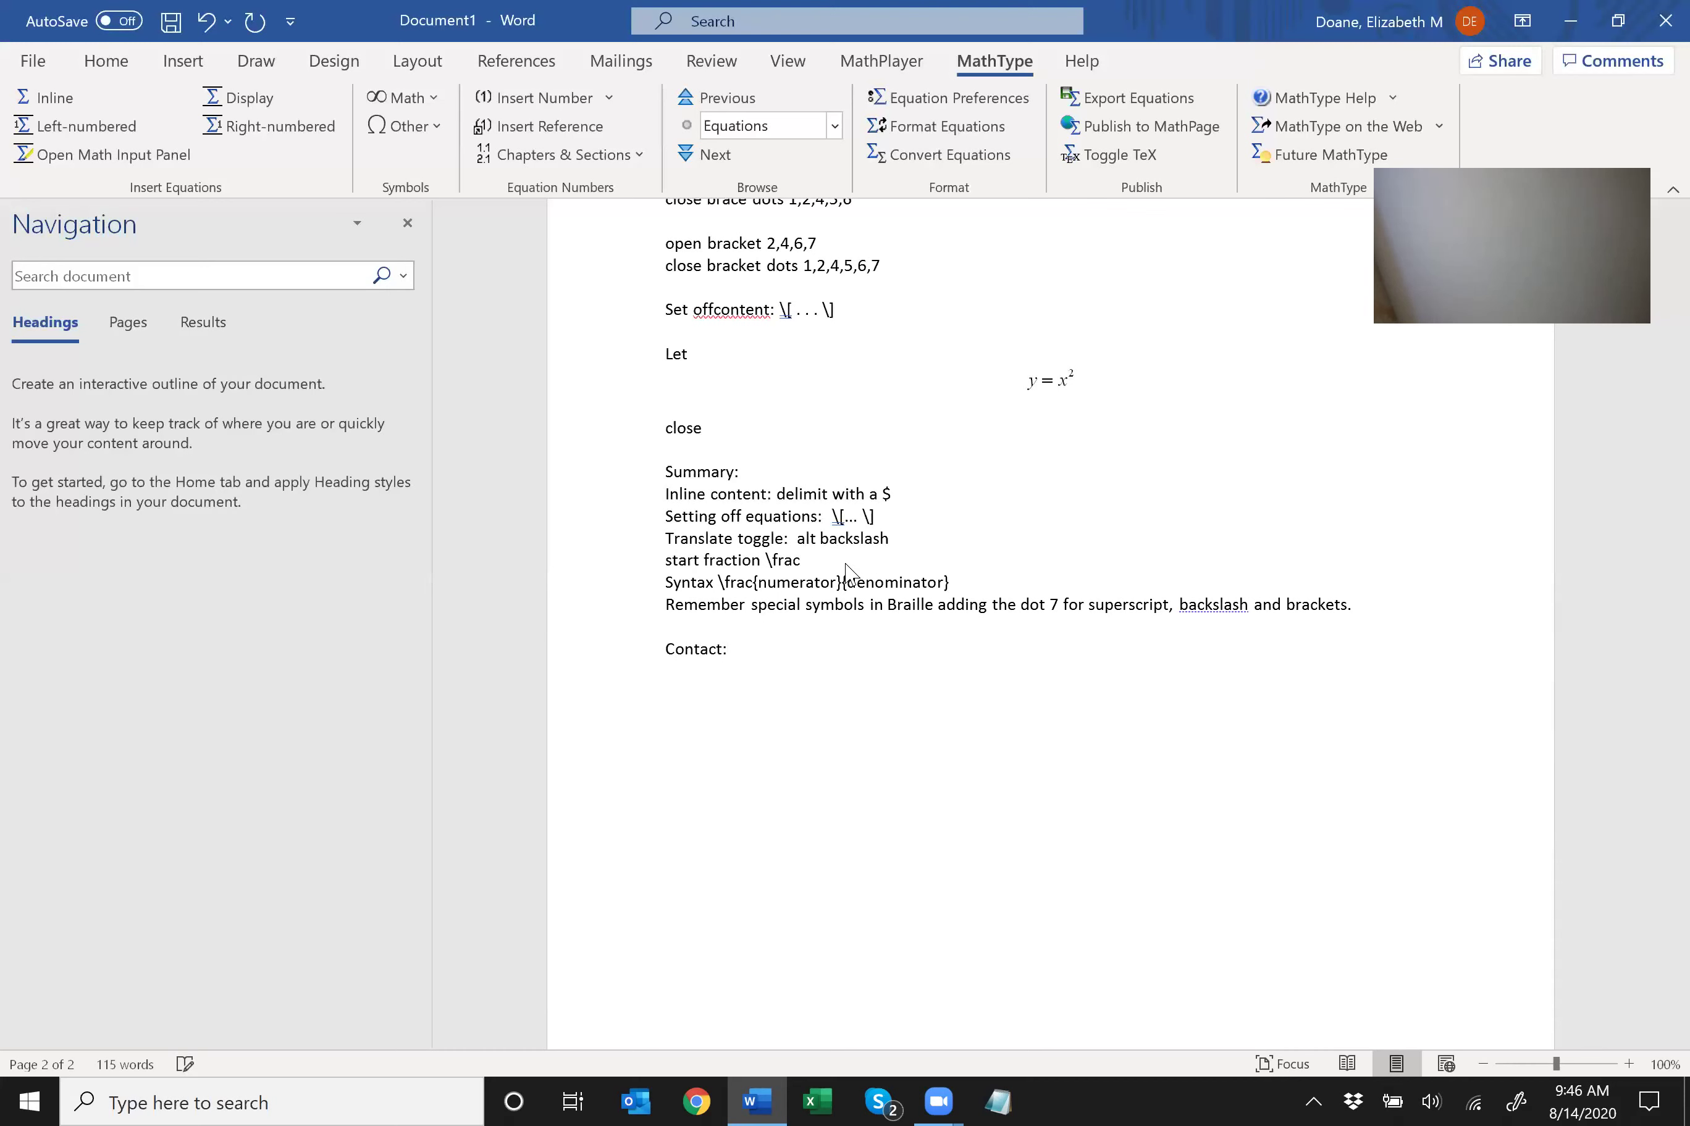
Under Contact, enter the professor's name and two e-mail addresses so Word formats them as links.
key("Return")
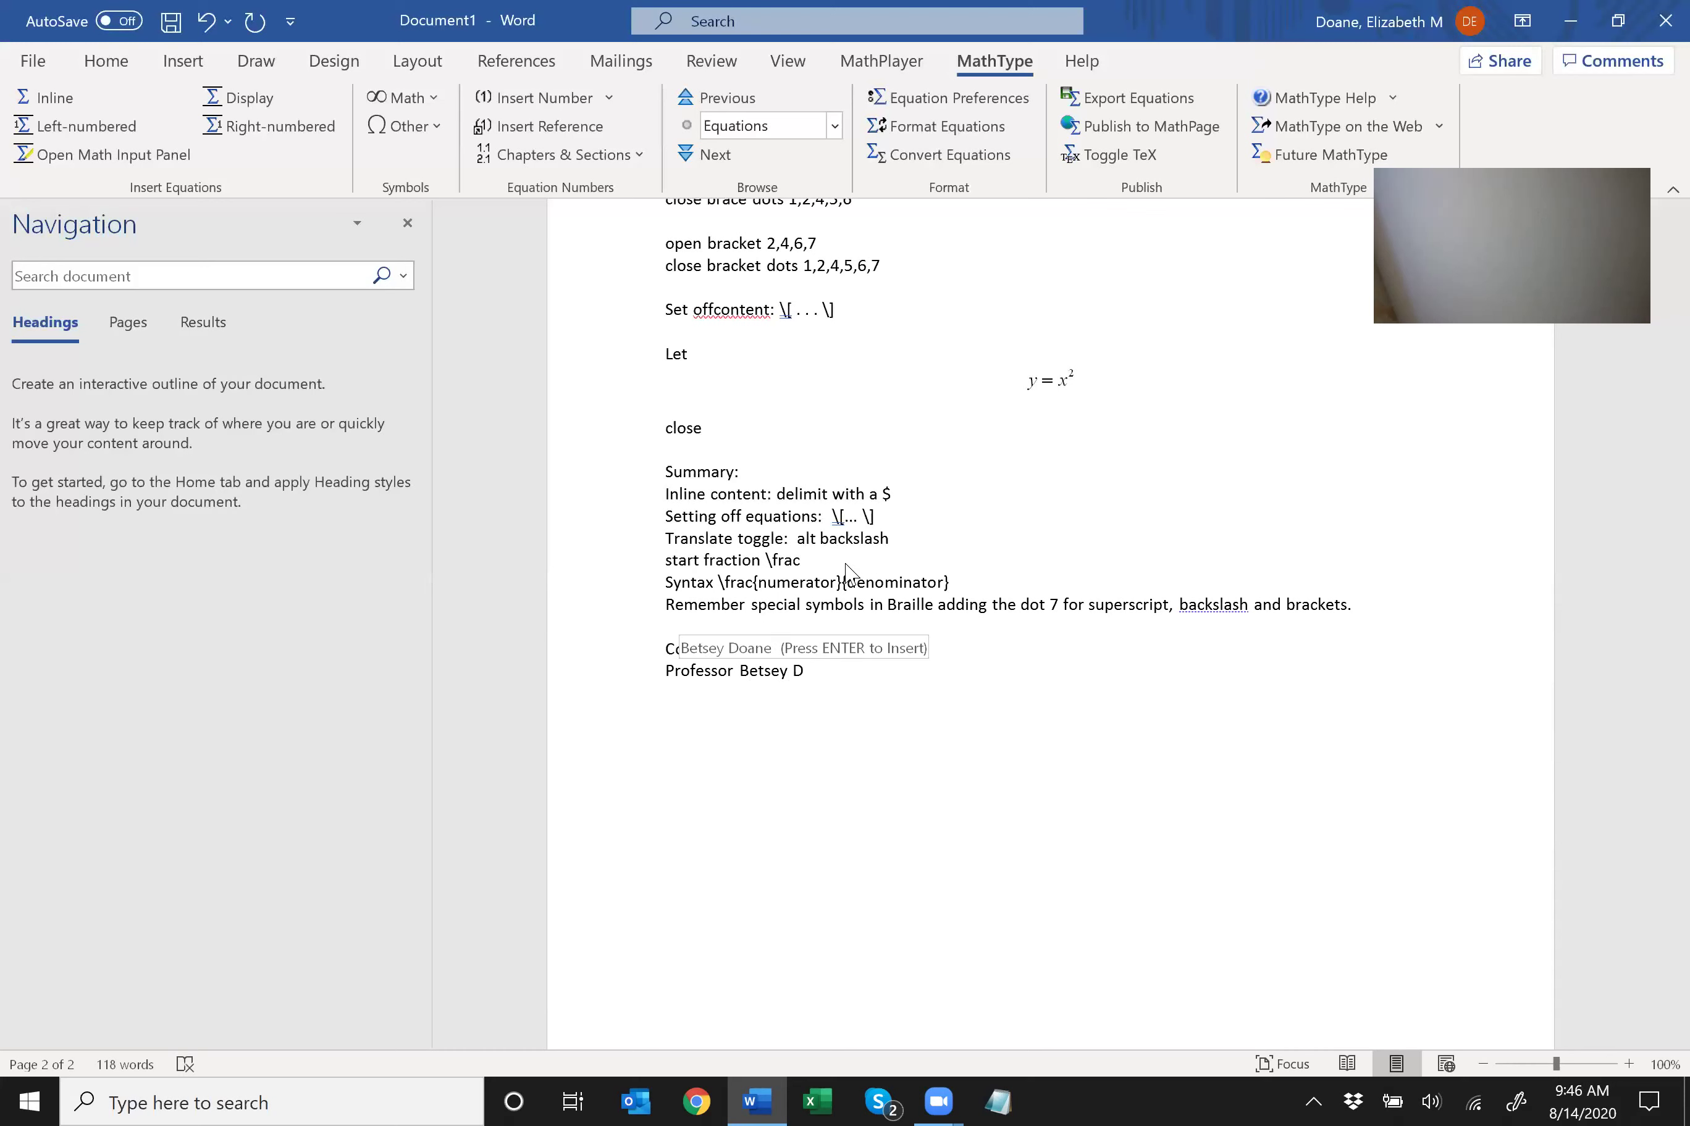
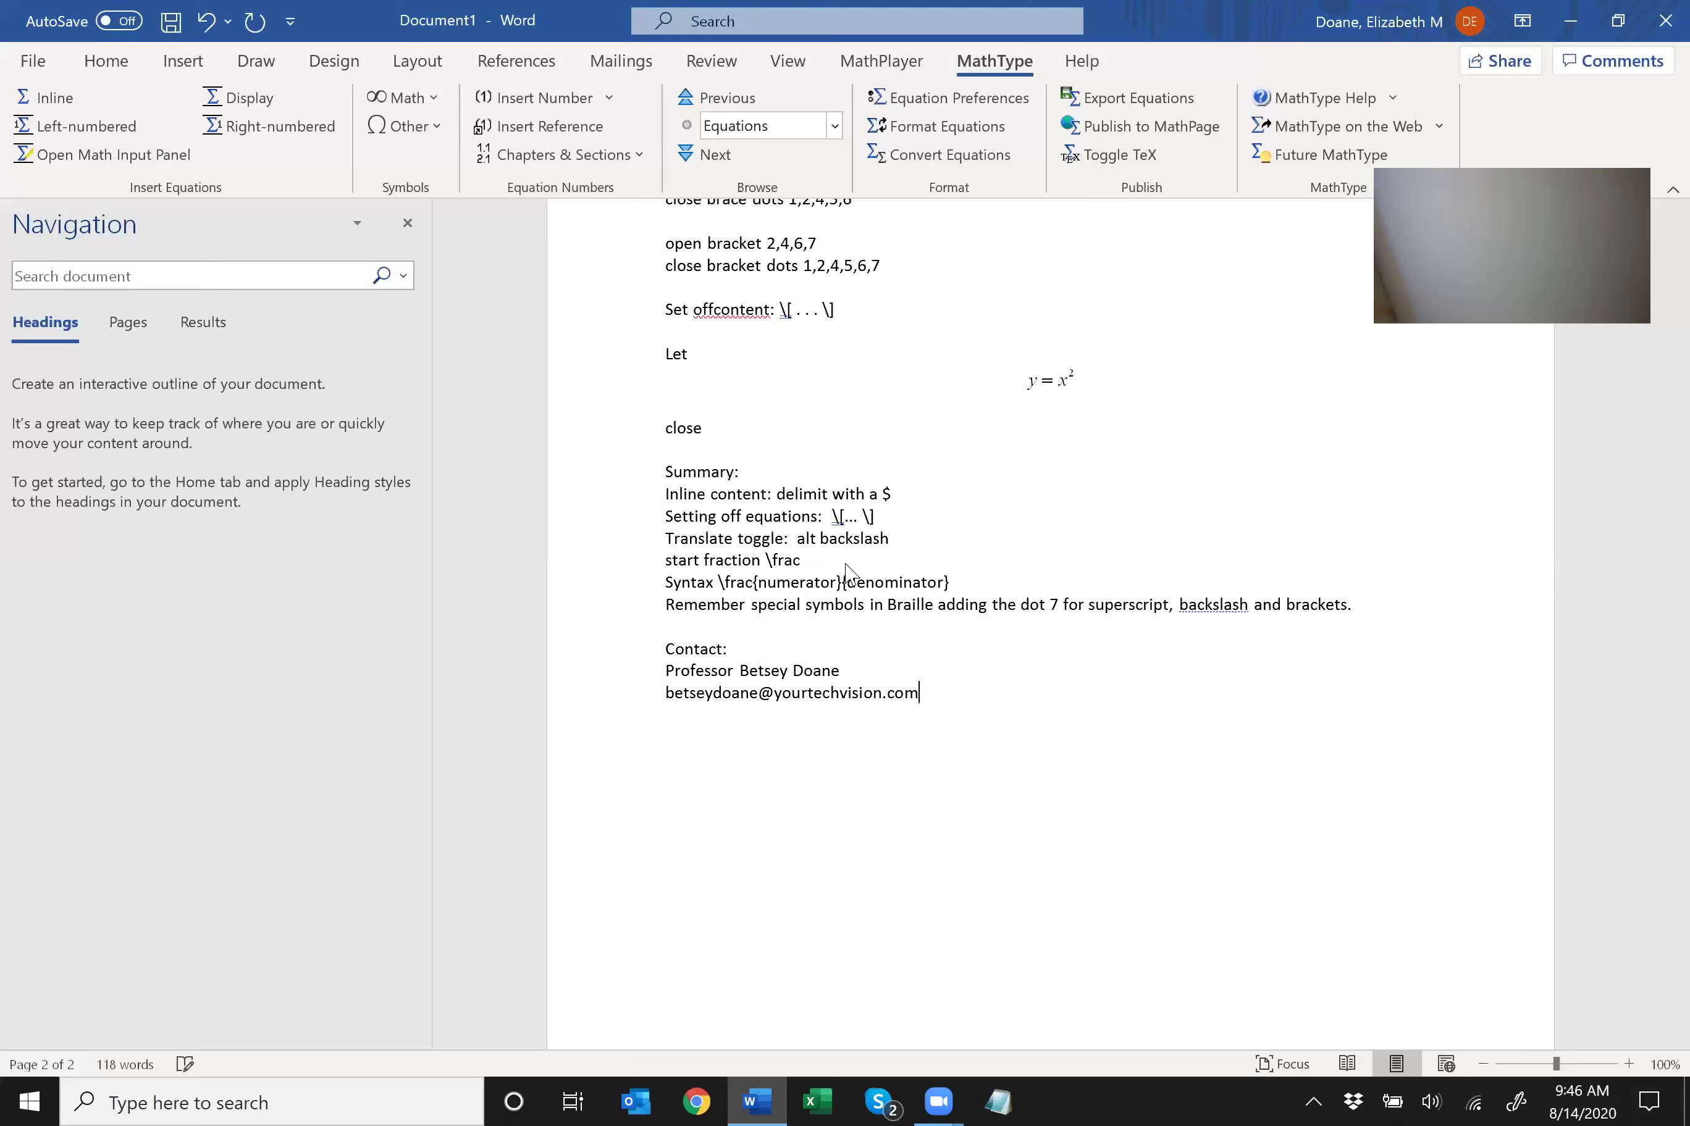
key("Return")
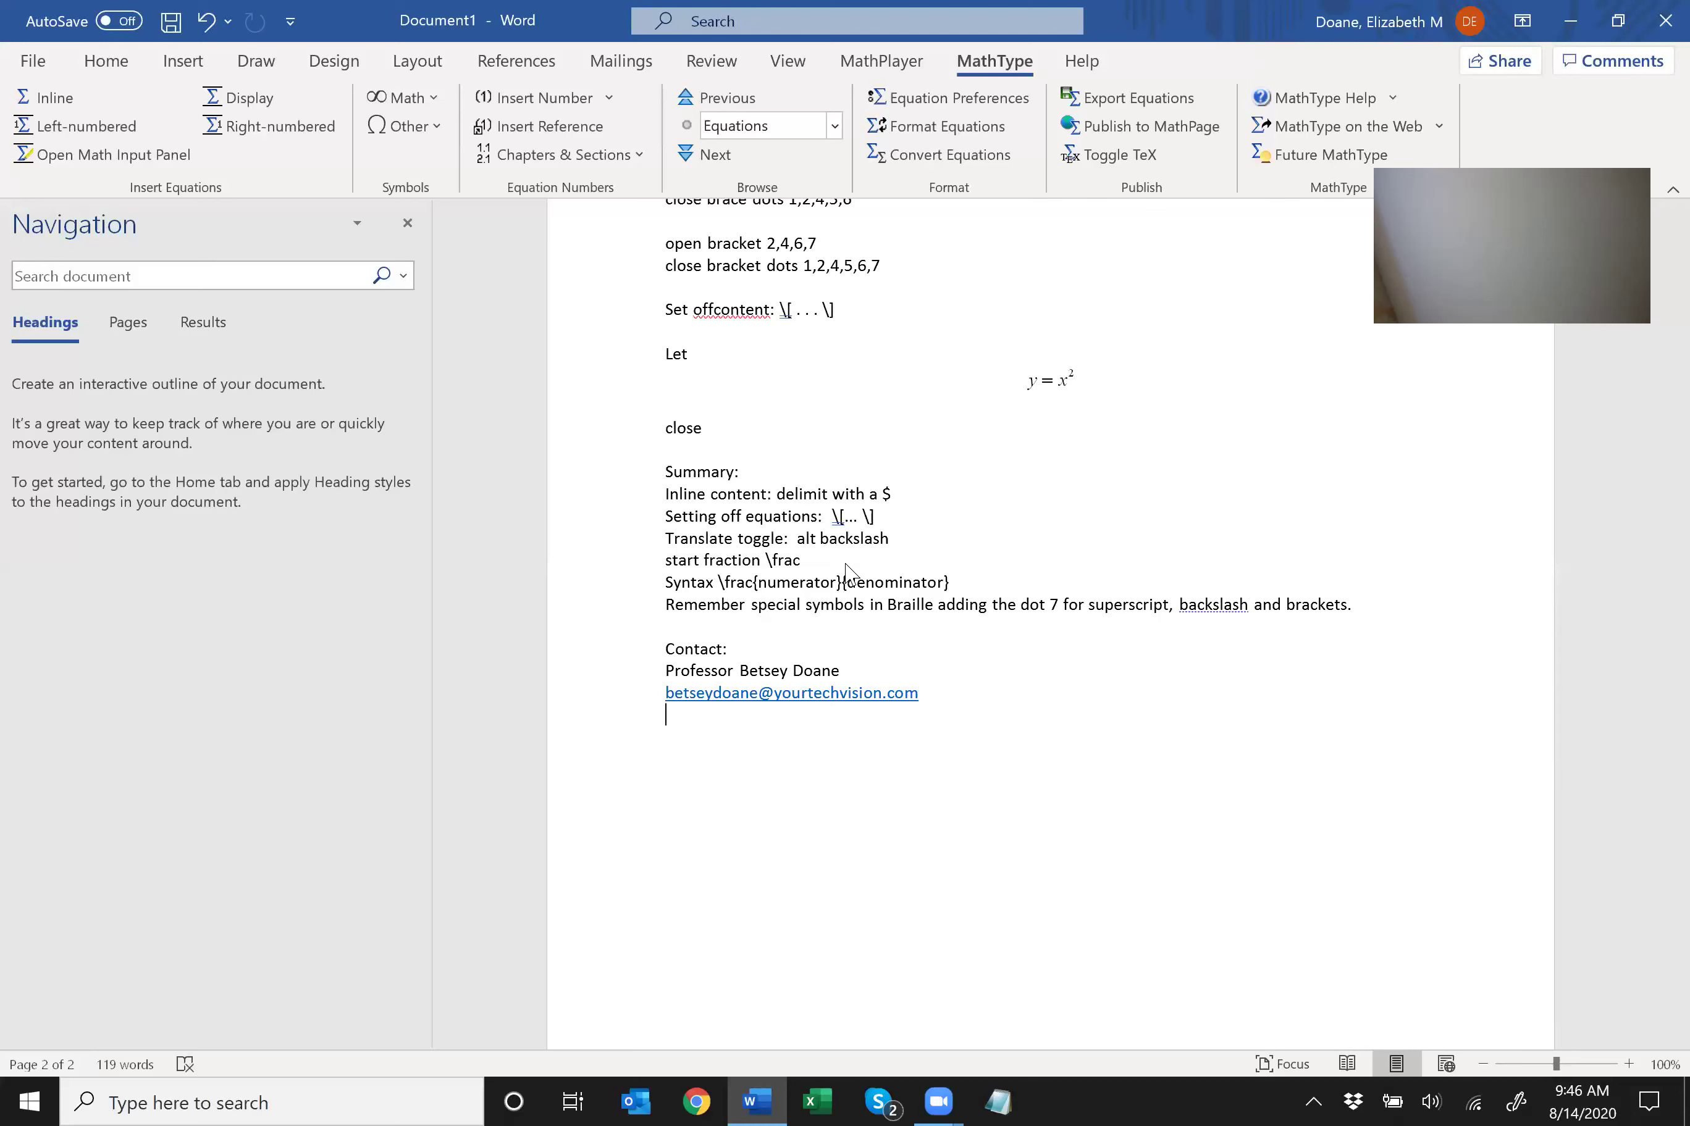
key("Return")
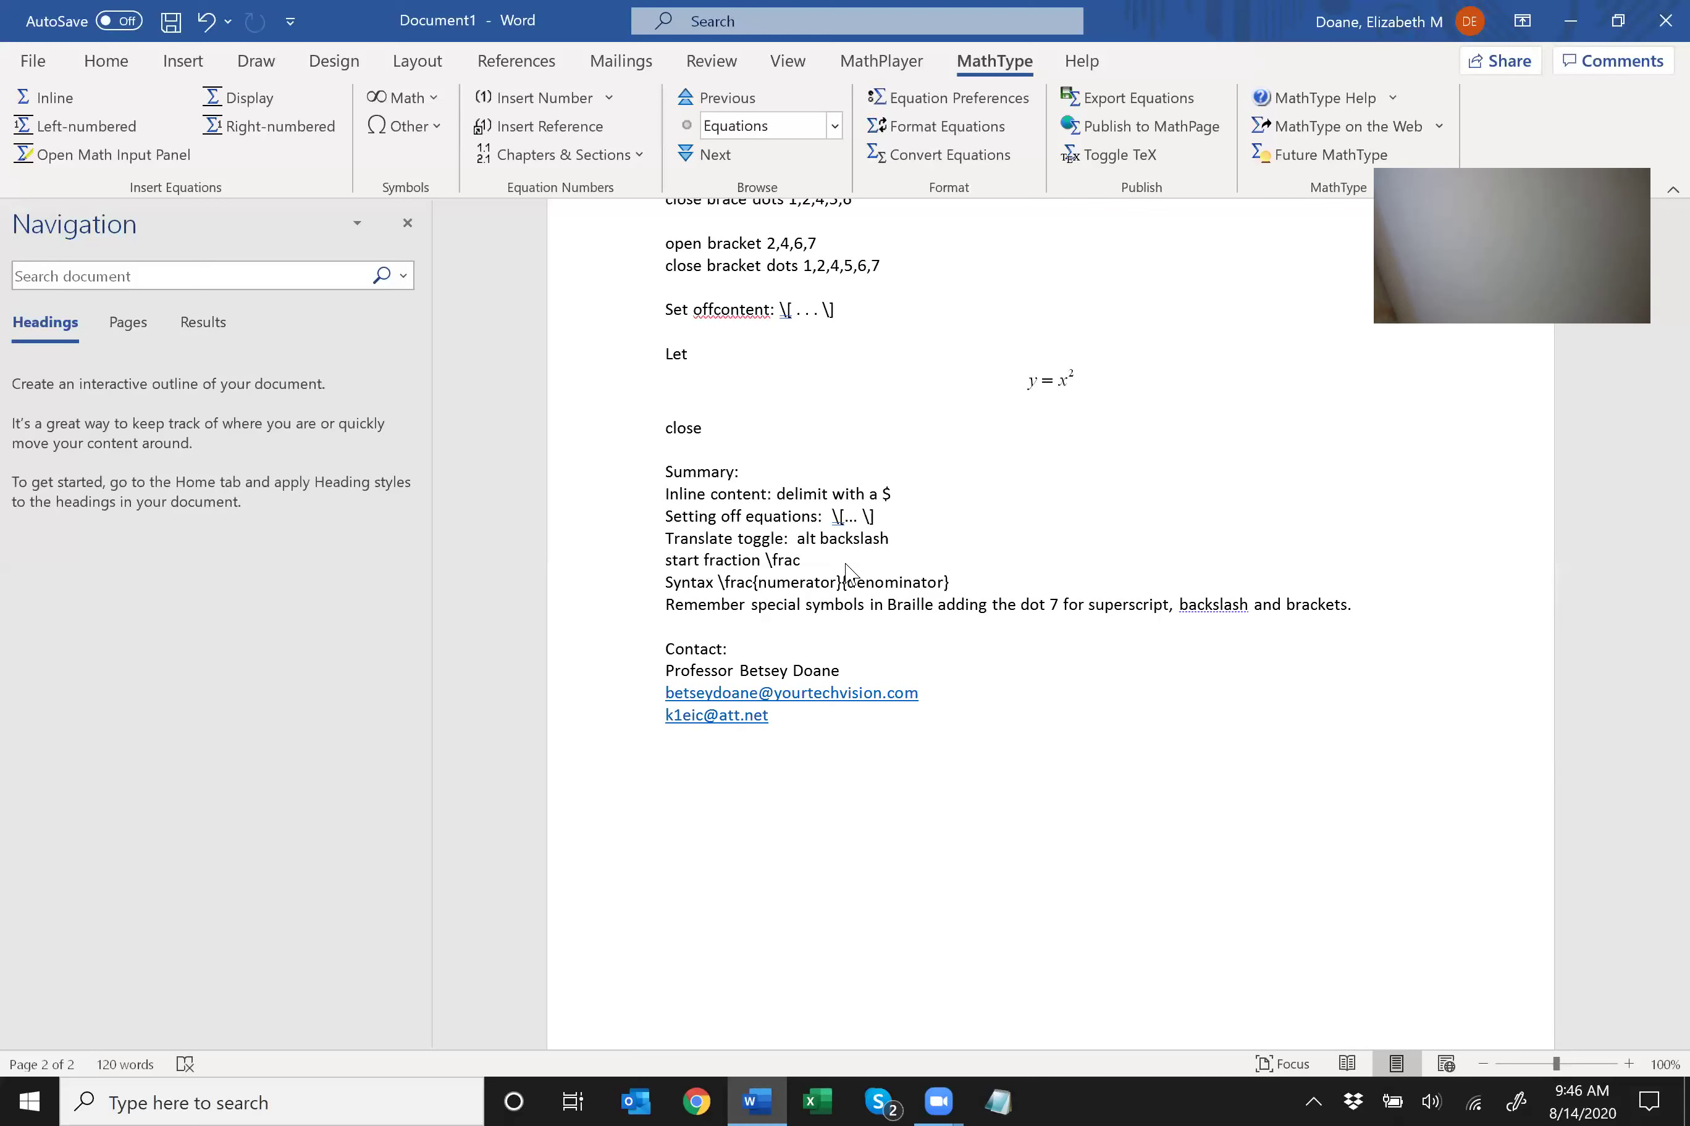